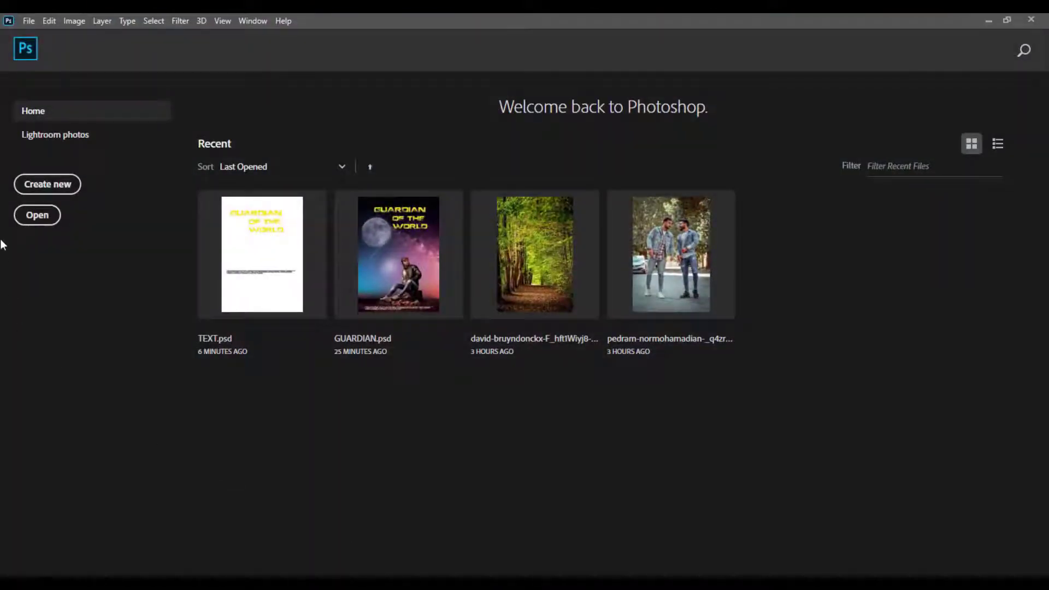
- Create a new document from the Print A4 preset in CMYK Color mode
left_click(35, 188)
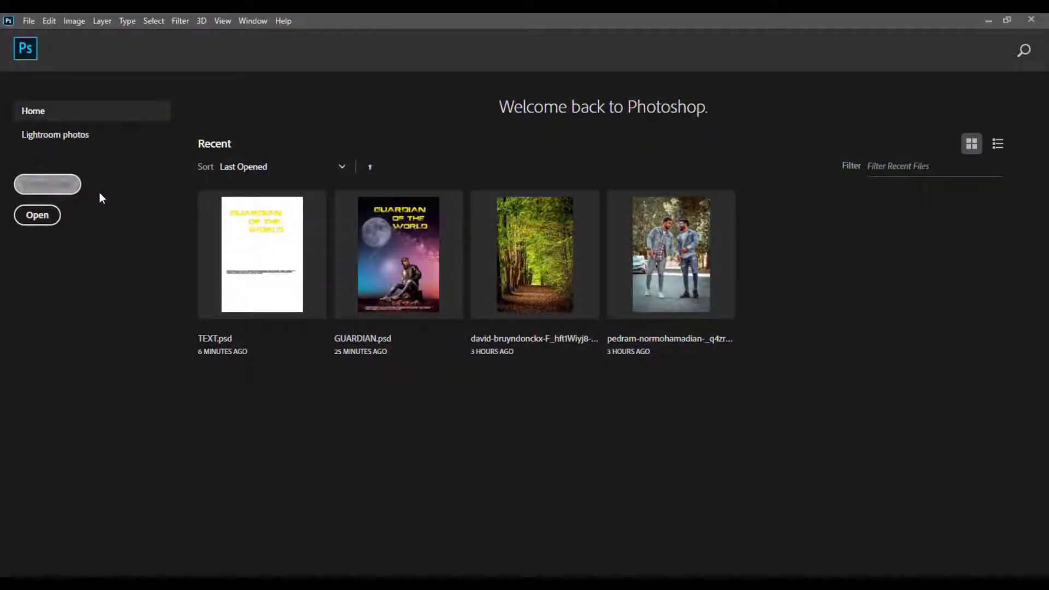
left_click(482, 147)
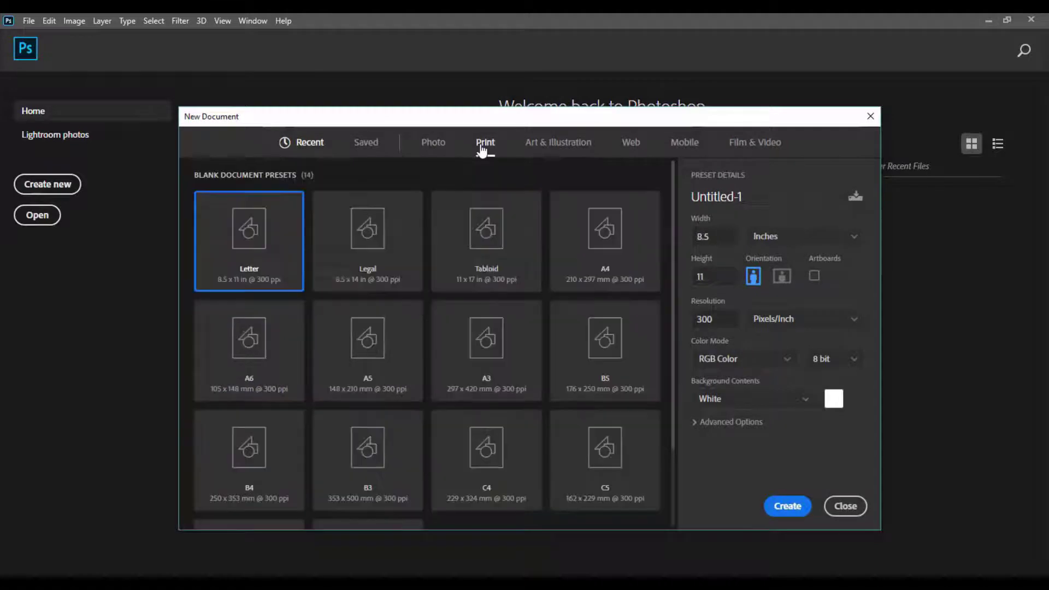
left_click(585, 234)
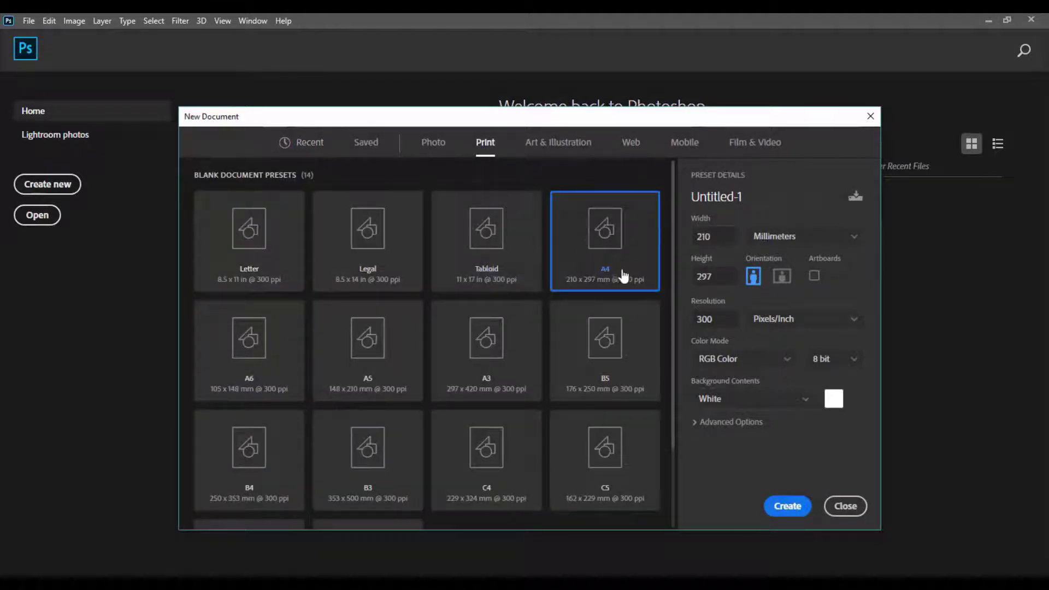
left_click(767, 359)
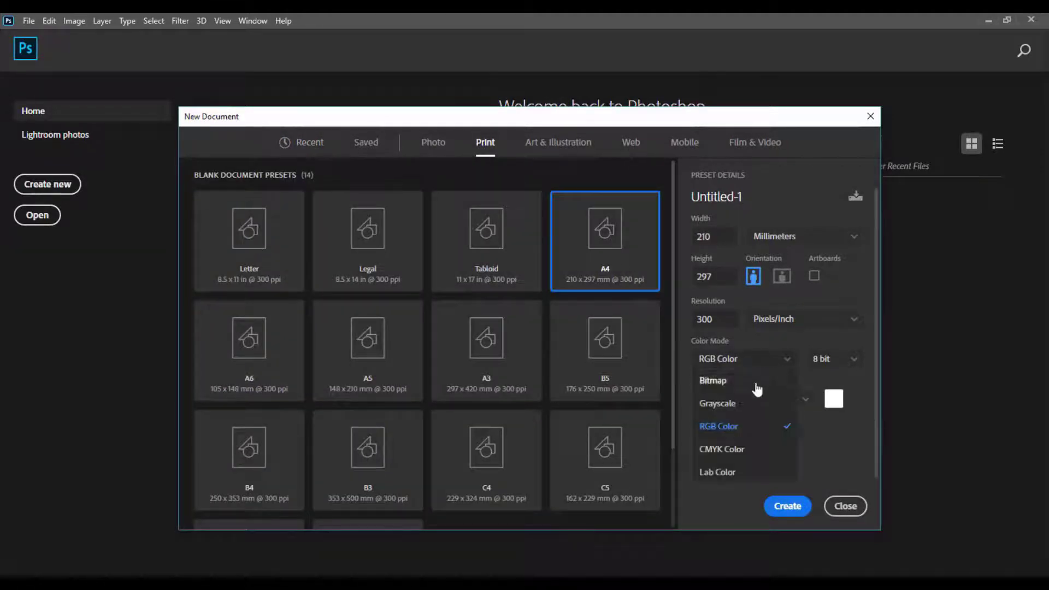
left_click(729, 450)
left_click(785, 507)
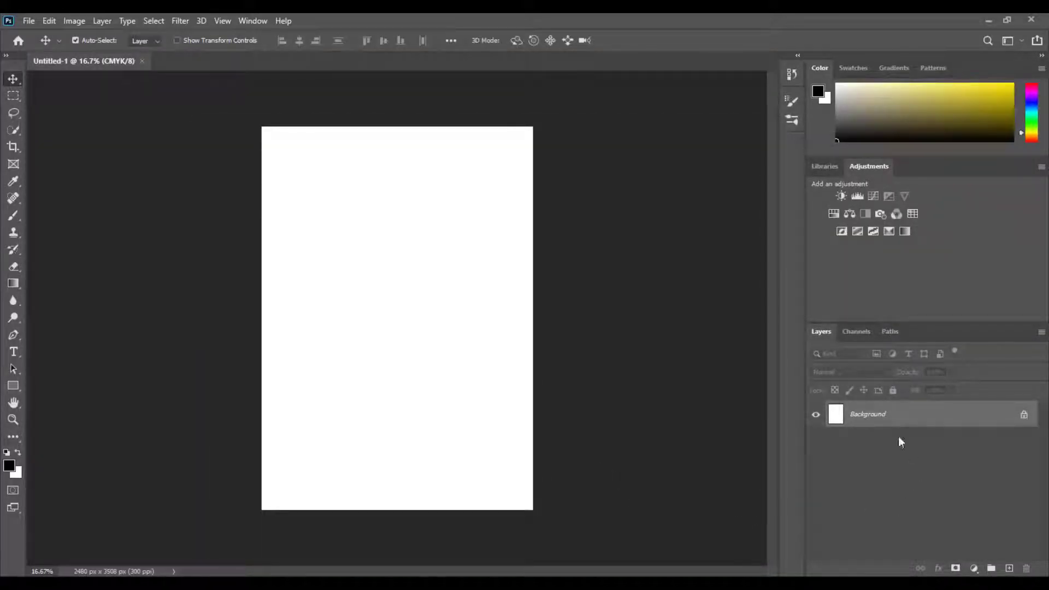
- Unlock the Background into Layer 0 and float the blank document window
double_click(881, 415)
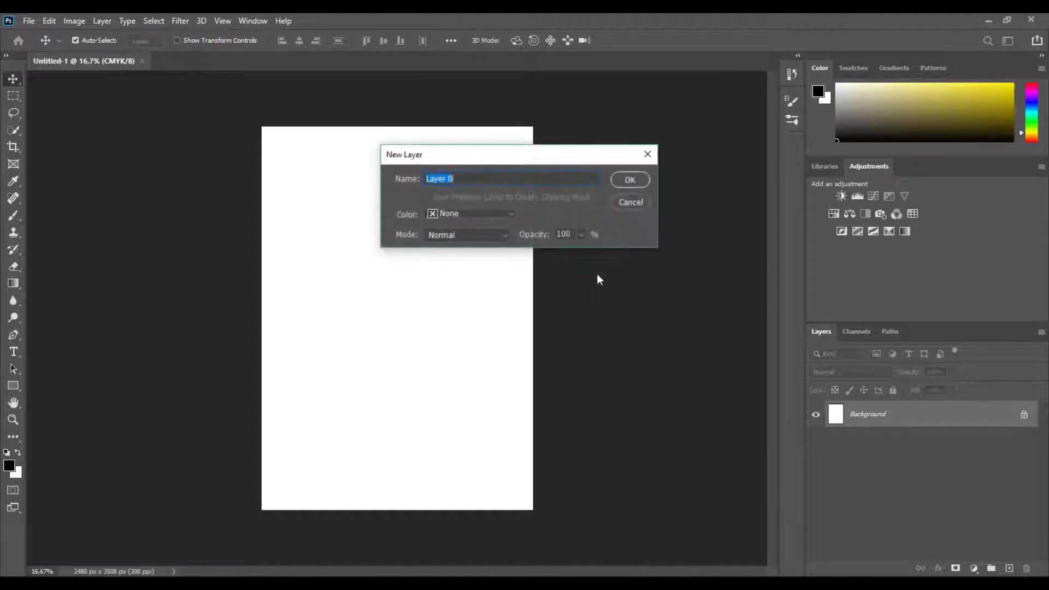
left_click(627, 184)
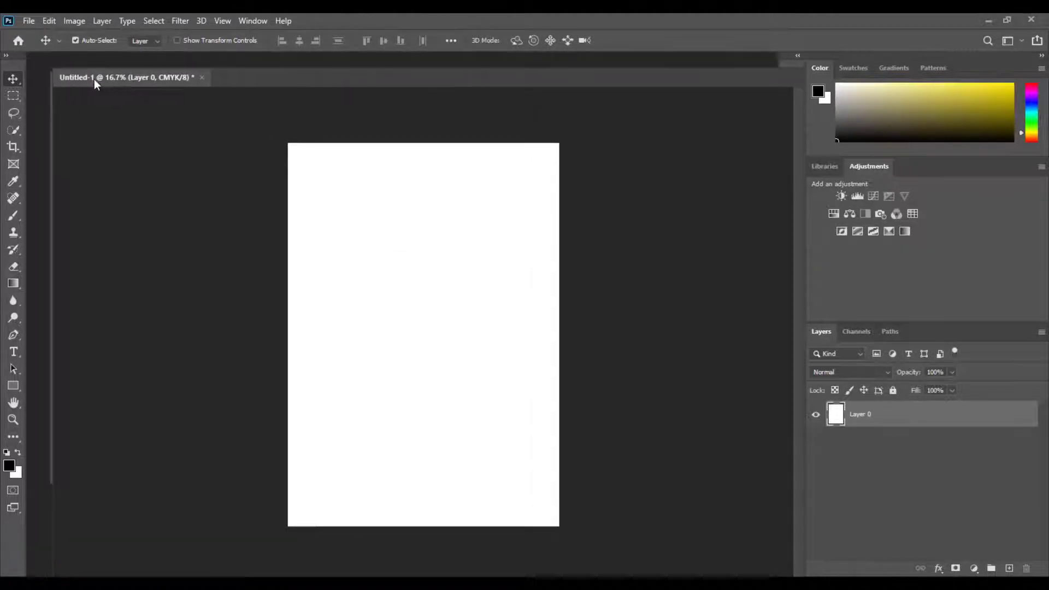
left_click_drag(71, 69, 93, 78)
- Open the pedram photo of the man on the stump and minimize Untitled-1
left_click(29, 21)
left_click(42, 50)
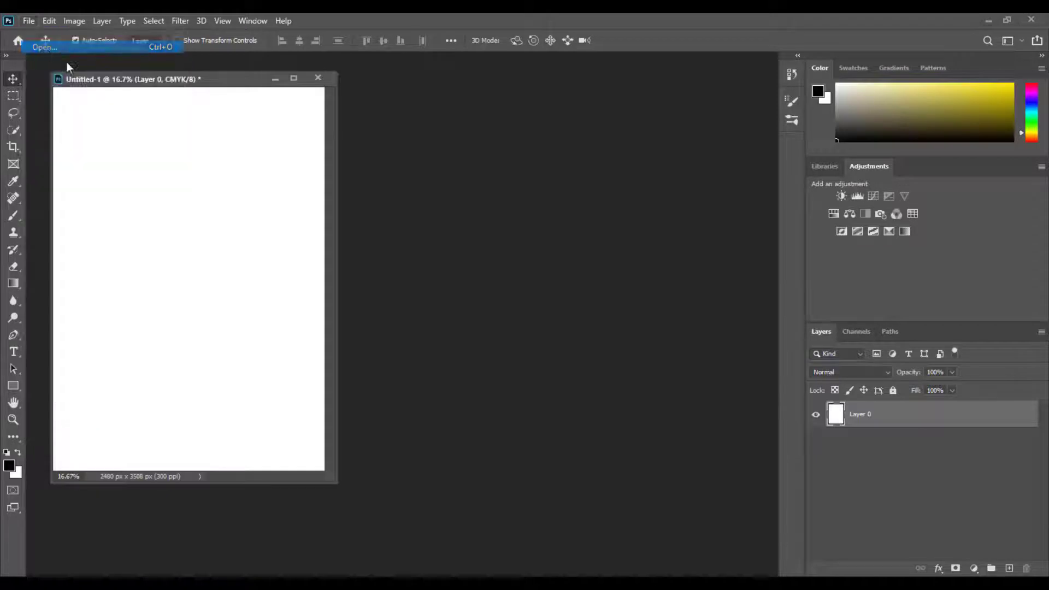
left_click(231, 208)
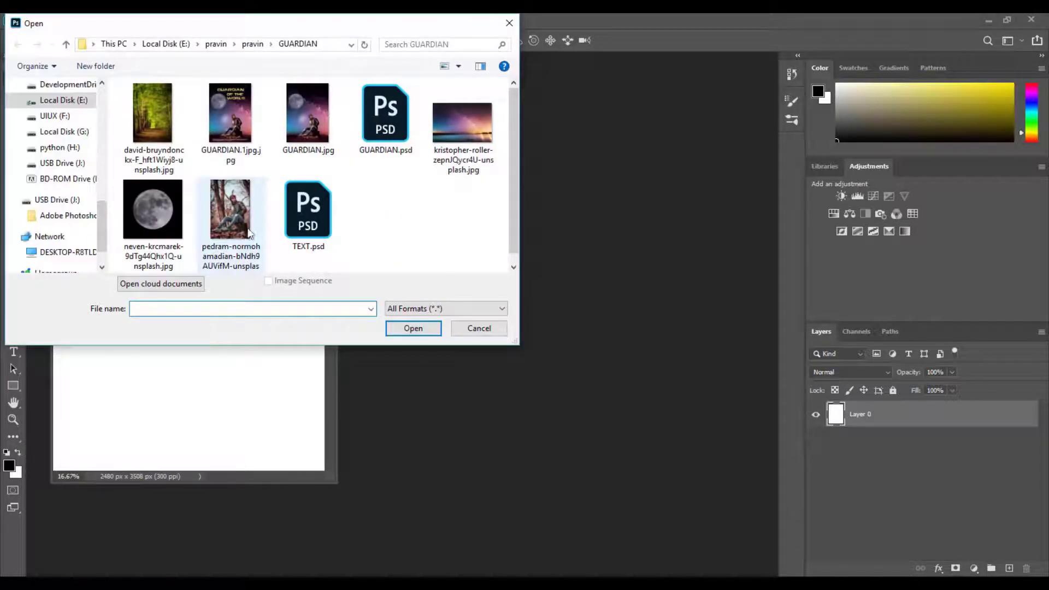
left_click(417, 329)
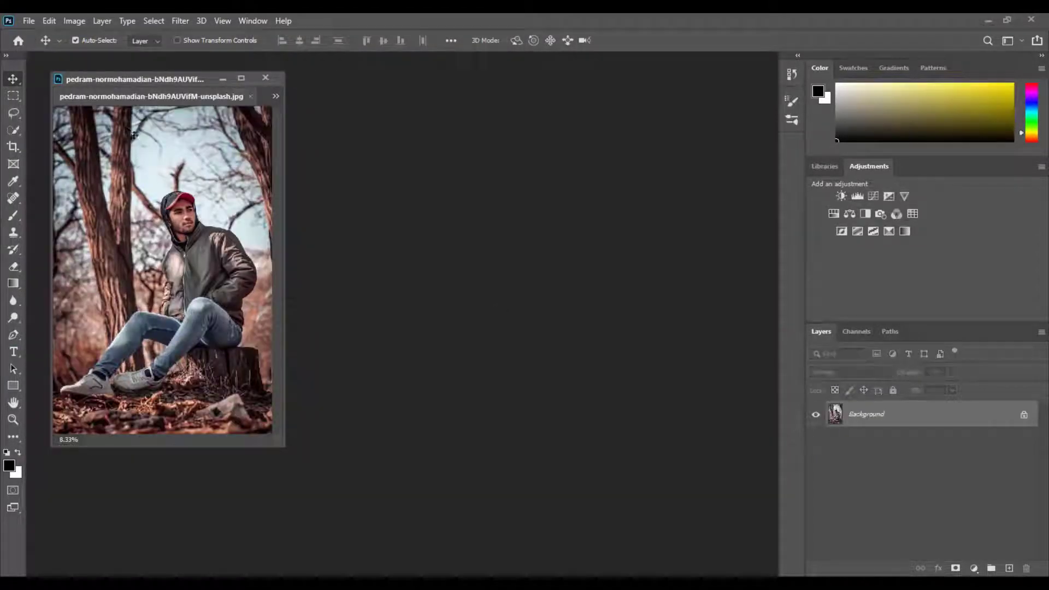
mouse_move(174, 96)
left_mouse_down()
mouse_move(438, 120)
mouse_move(430, 59)
left_mouse_up()
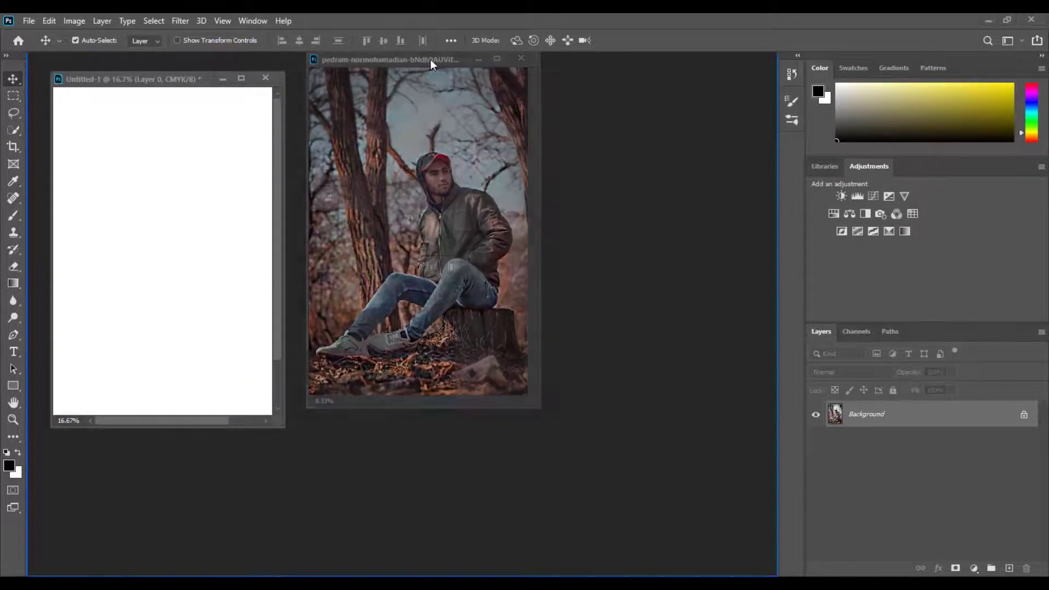
left_click(222, 80)
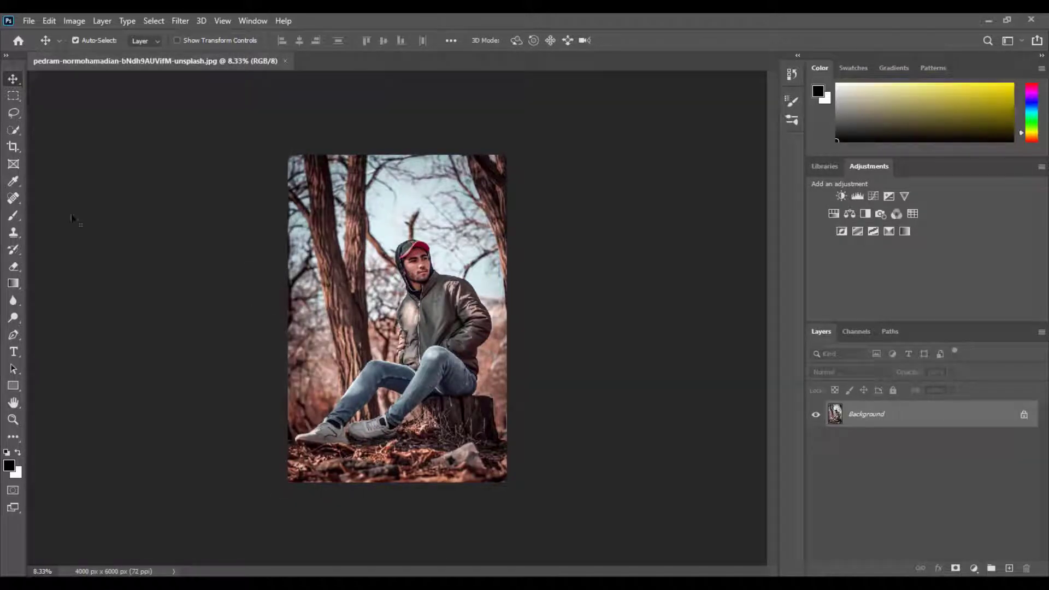
- With the Quick Selection Tool, select the man's cap, hood, face and jacket
left_click(14, 129)
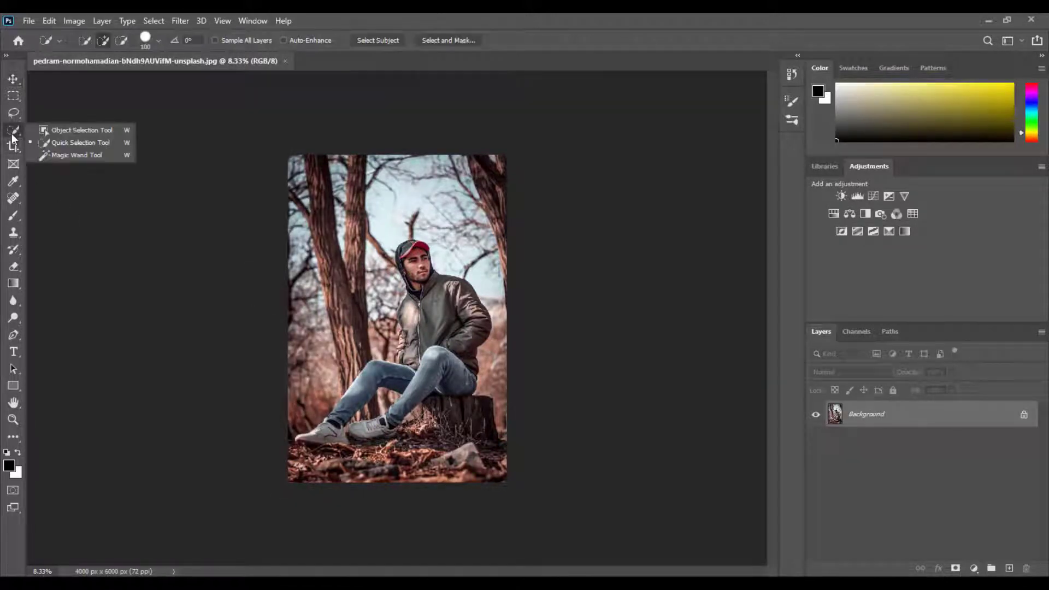
left_click(97, 145)
scroll(420, 312, "up", 3)
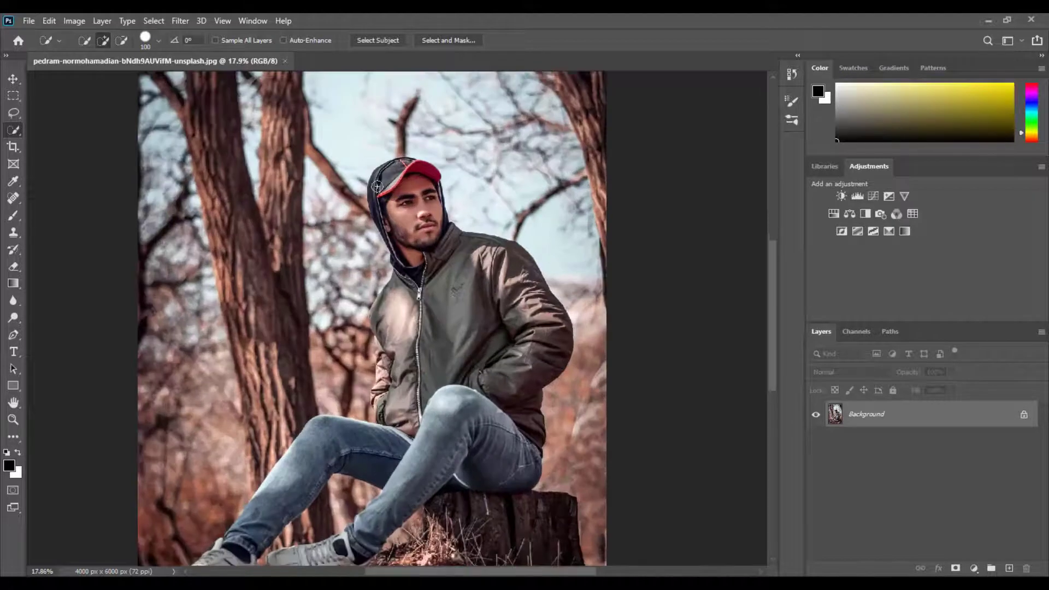
left_click_drag(384, 171, 379, 207)
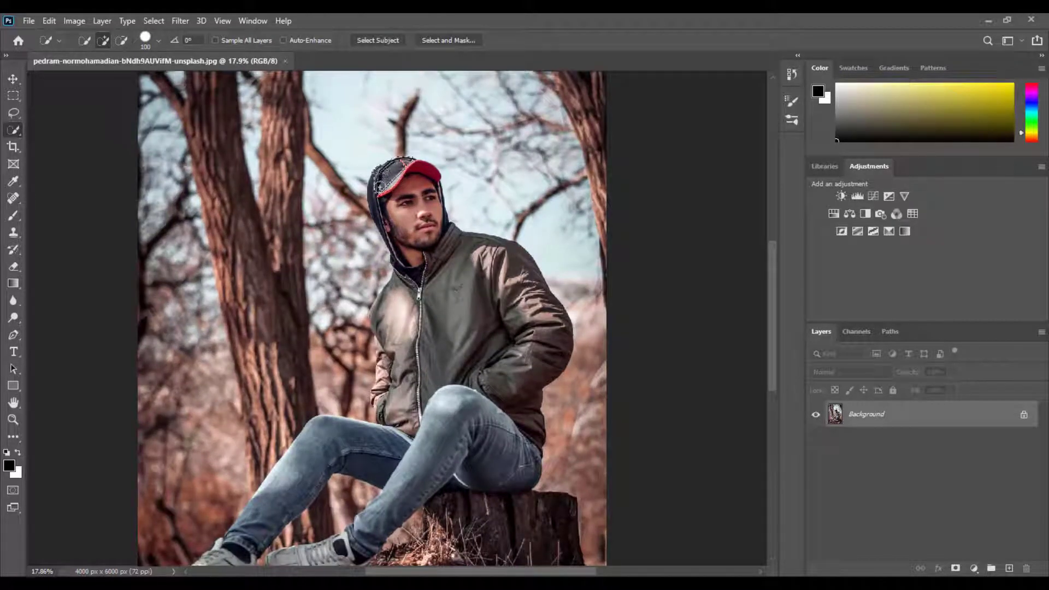
left_click_drag(391, 243, 404, 276)
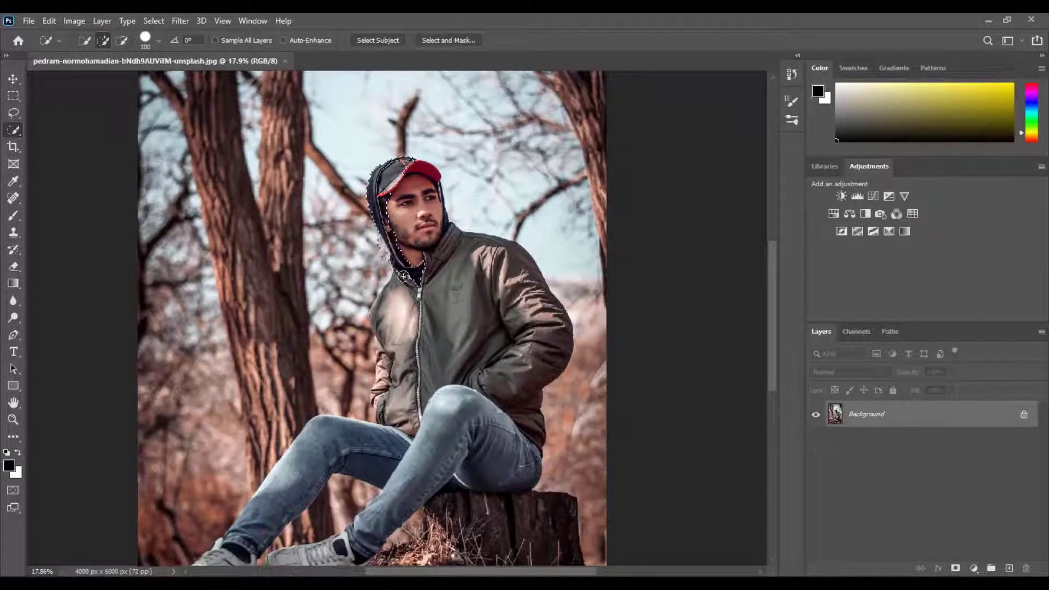
left_click_drag(422, 323, 403, 211)
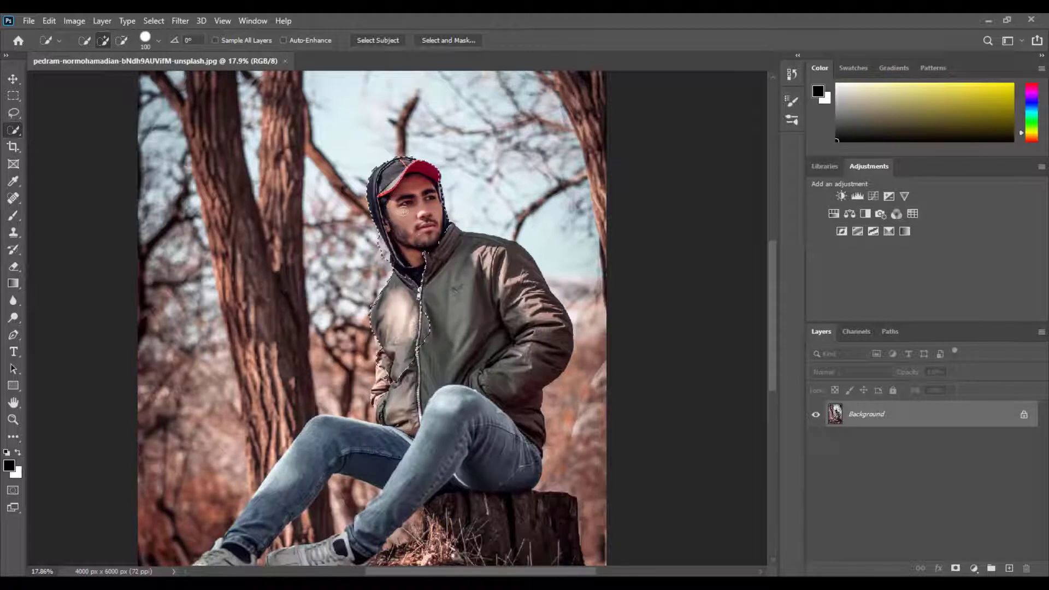
mouse_move(419, 259)
left_mouse_down()
mouse_move(473, 302)
mouse_move(497, 418)
left_mouse_up()
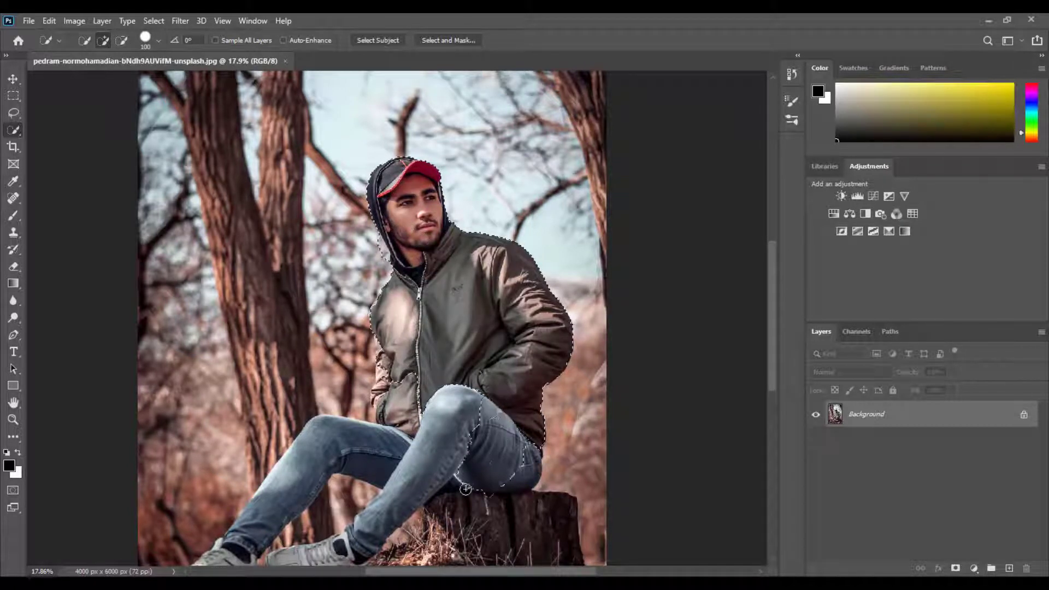
- Extend the selection over the stump, rock and ground strip, filling the knee gap
scroll(466, 489, "down", 2)
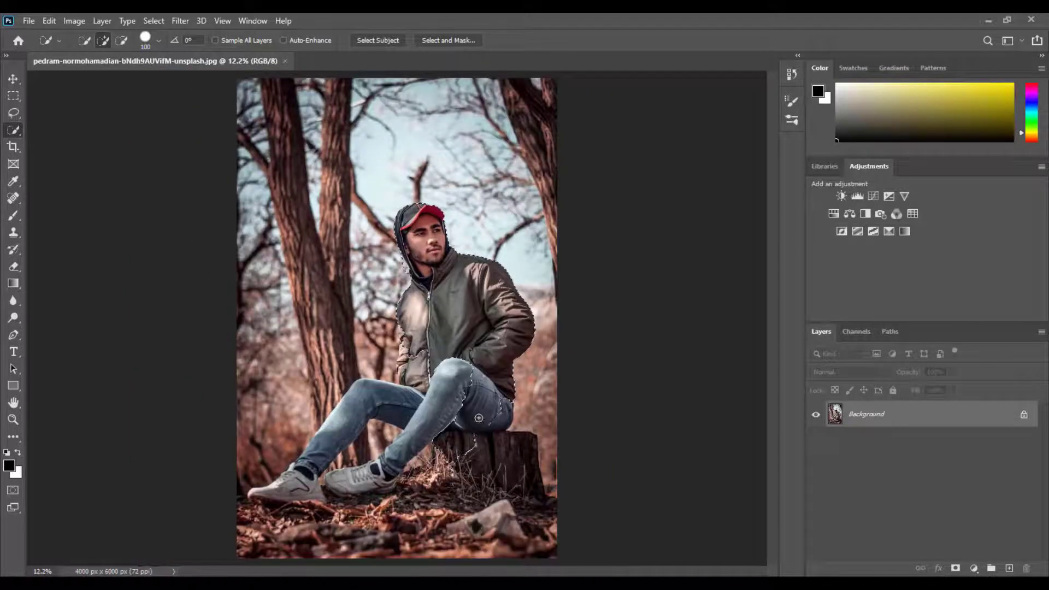
left_click_drag(478, 418, 492, 438)
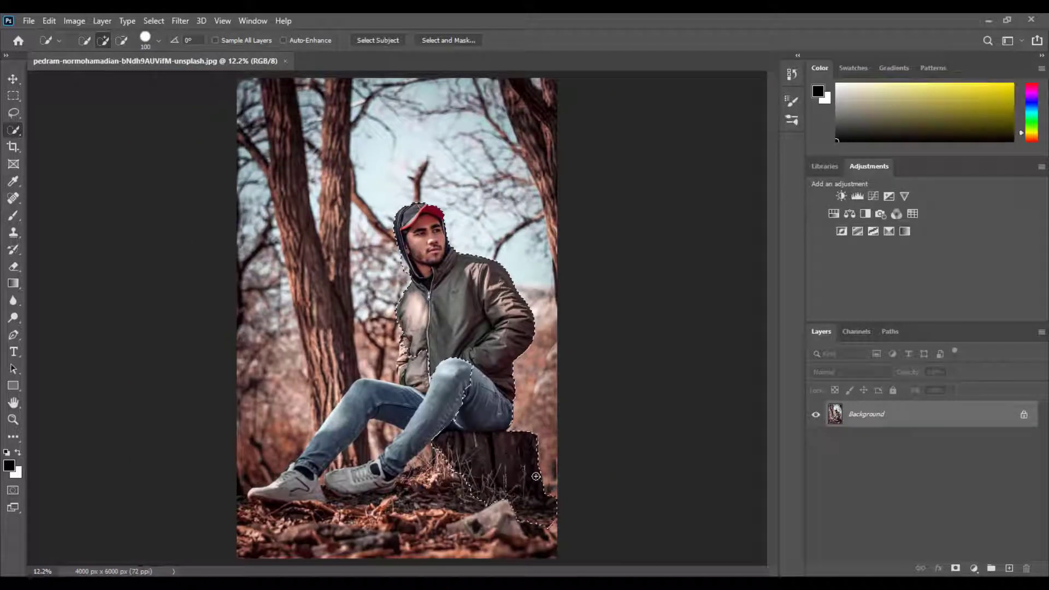
left_click_drag(489, 482, 469, 561)
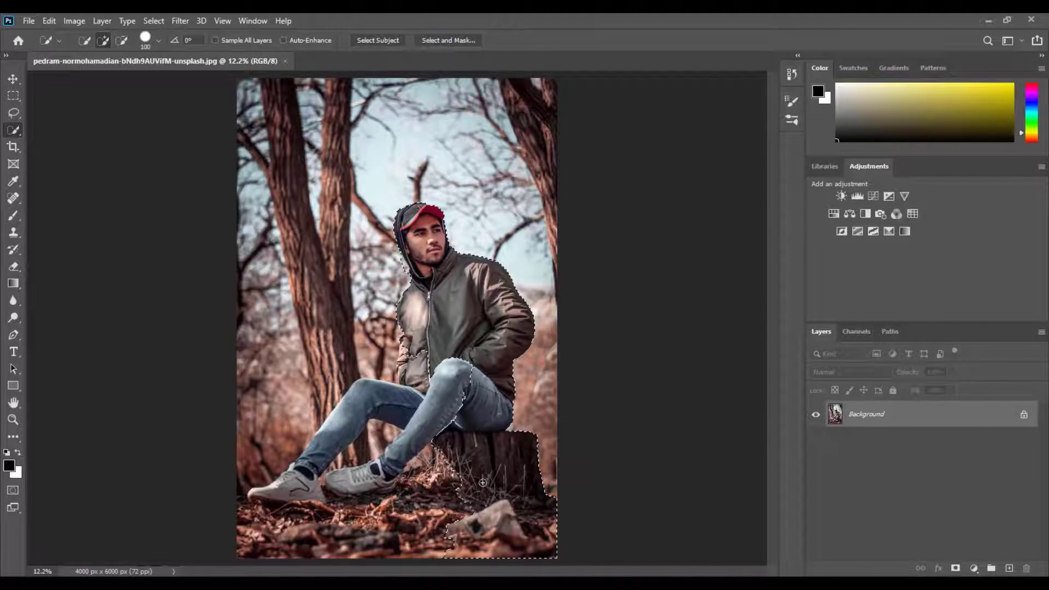
left_click_drag(404, 524, 274, 538)
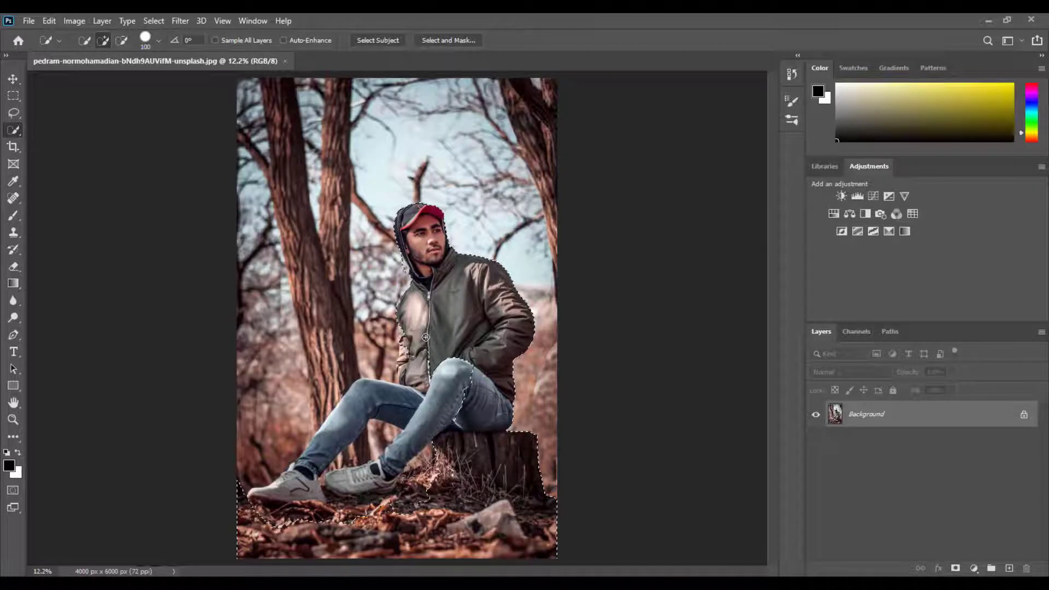
left_click(410, 396)
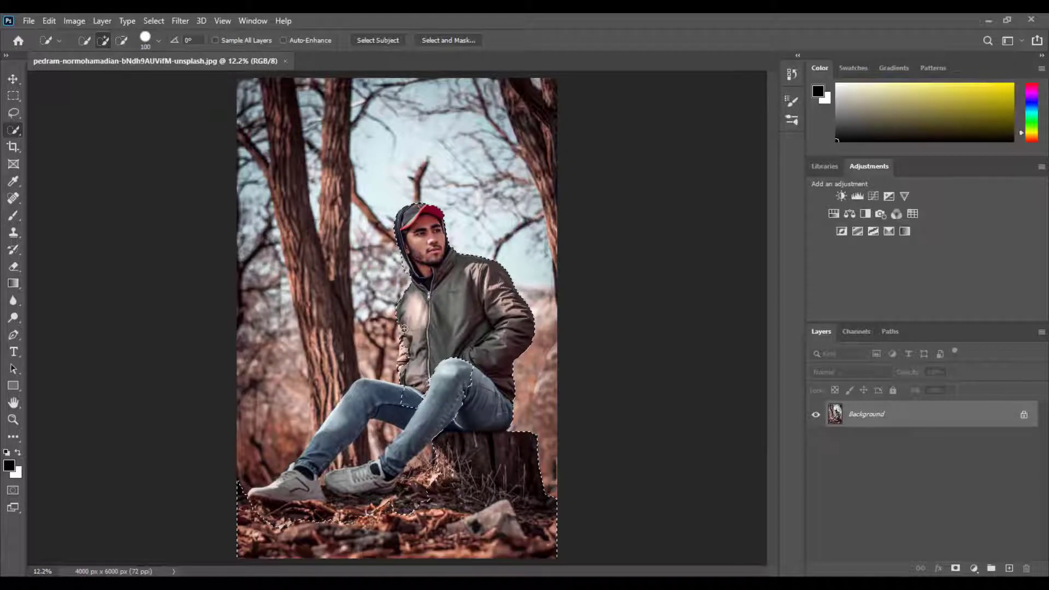
mouse_move(404, 328)
left_mouse_down()
mouse_move(410, 367)
mouse_move(360, 399)
left_mouse_up()
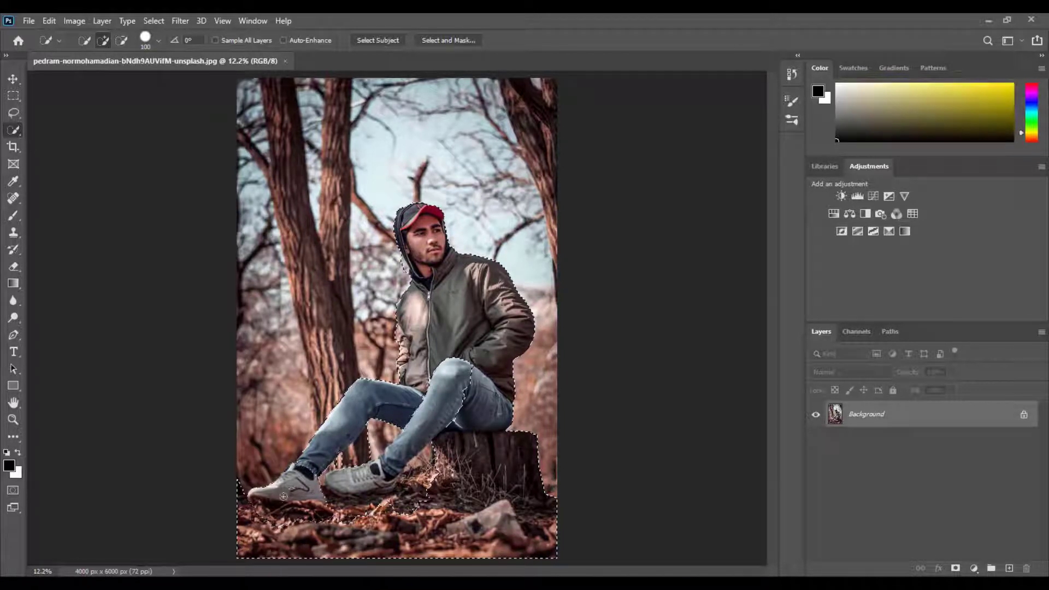
- Add the shoe-heel area, then use Subtract mode and a smaller brush to trim around the shoes
left_click(233, 486)
key("alt")
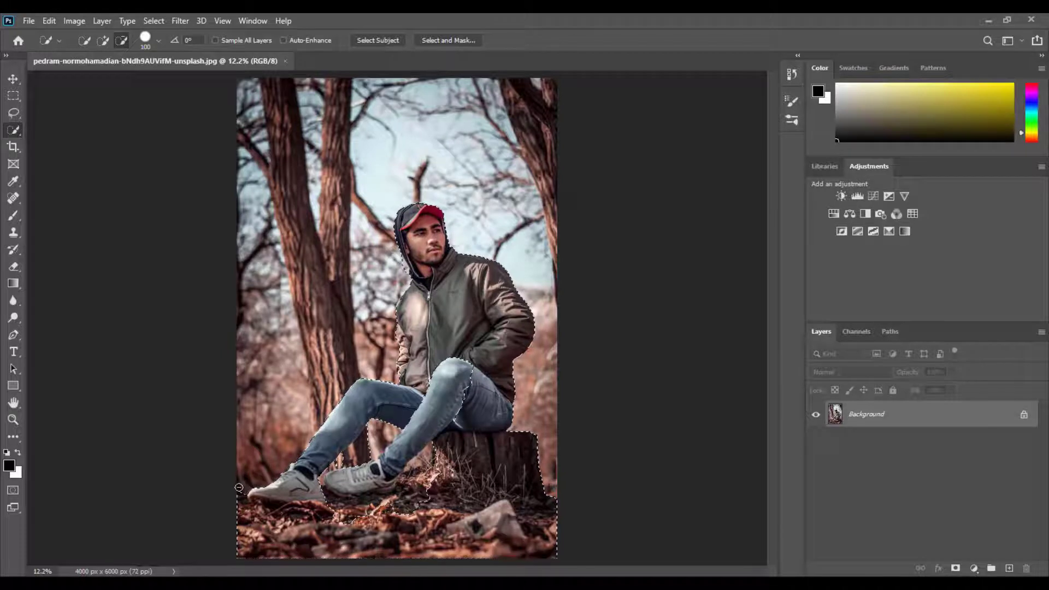
scroll(374, 437, "up", 2)
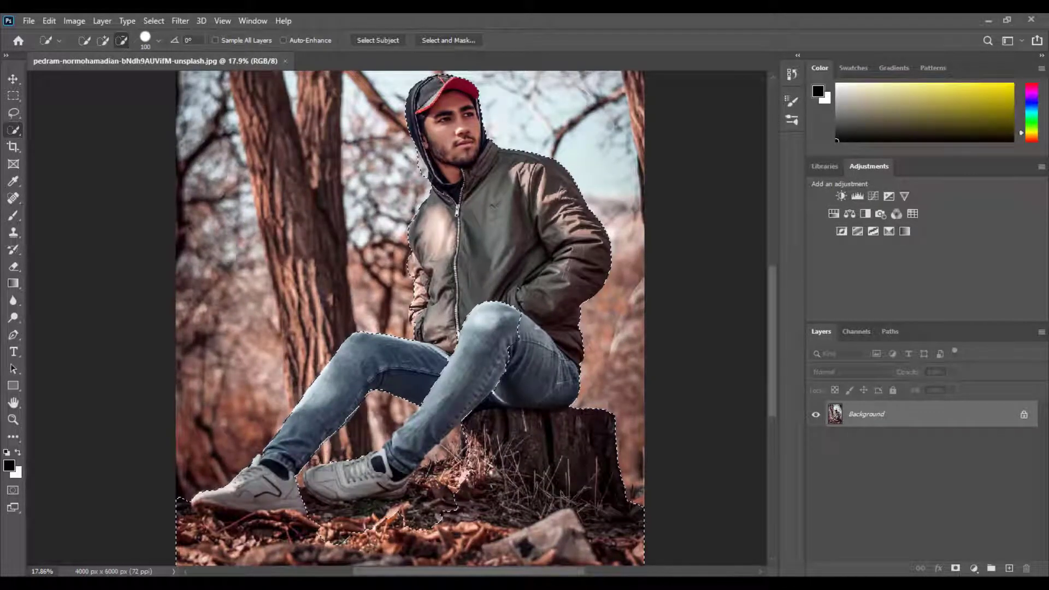
key("alt")
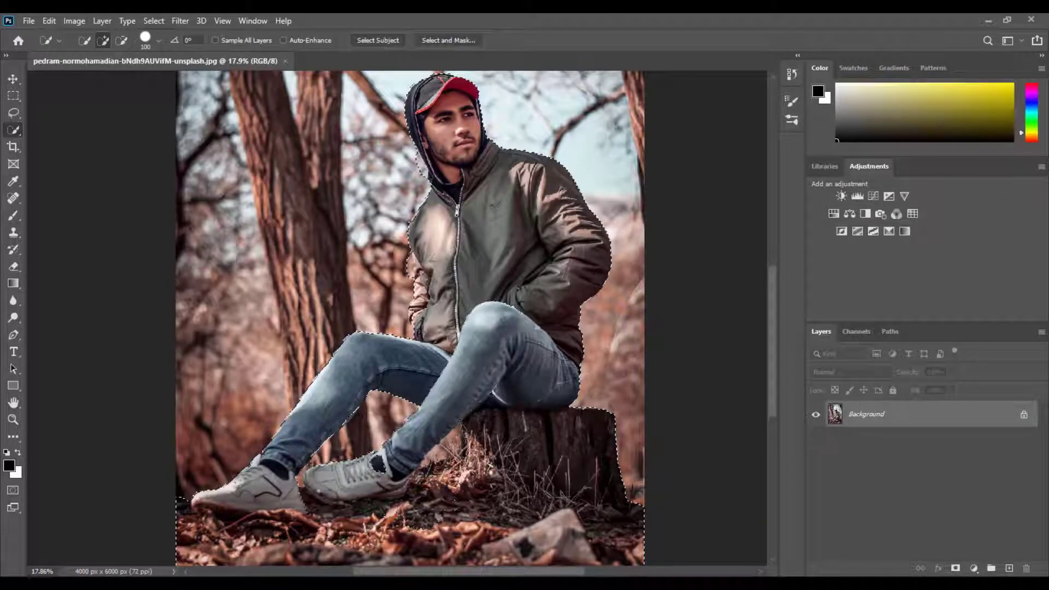
key("alt")
mouse_move(401, 461)
left_mouse_down()
mouse_move(371, 476)
mouse_move(402, 454)
left_mouse_up()
key("alt")
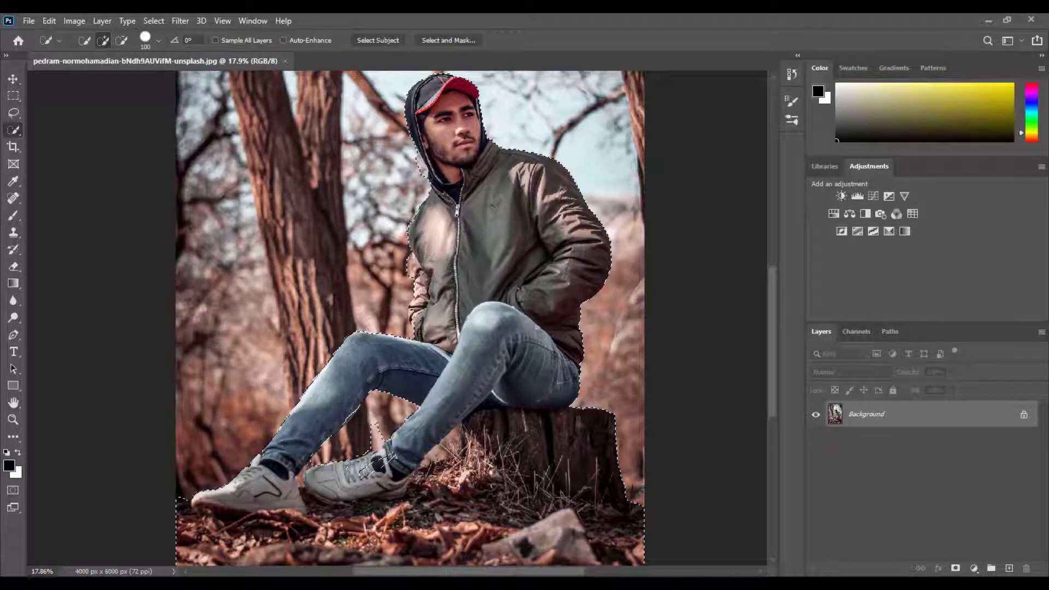
key("alt")
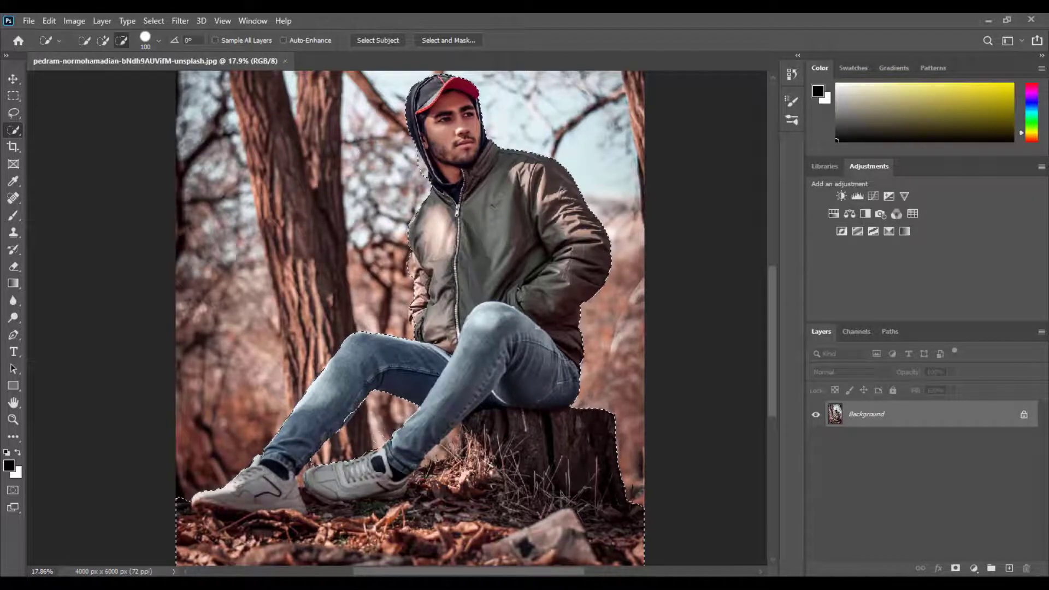
key("alt")
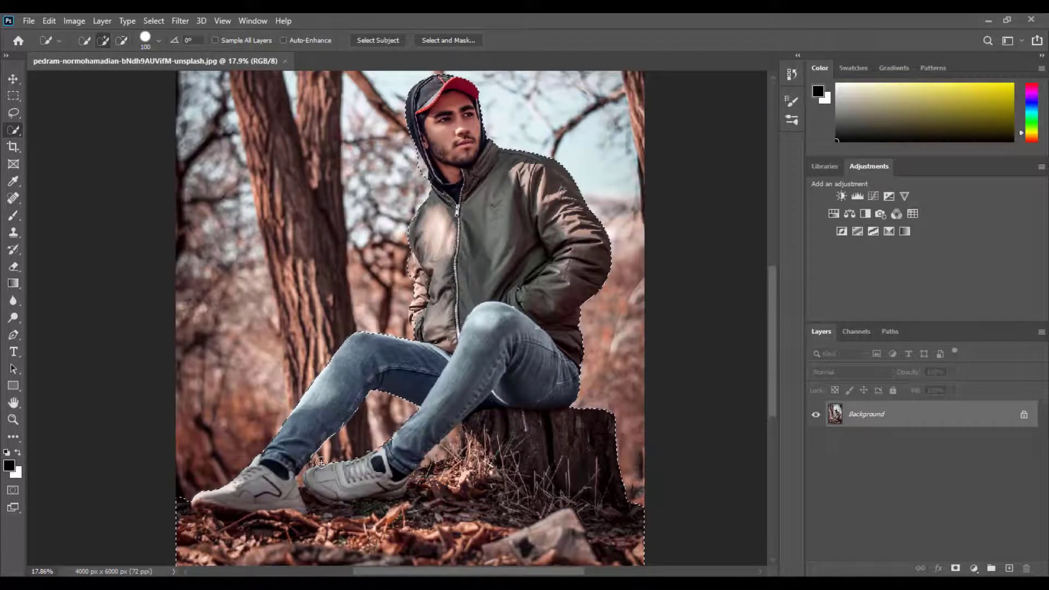
key("bracketleft")
key("bracketleft")
key("bracketleft")
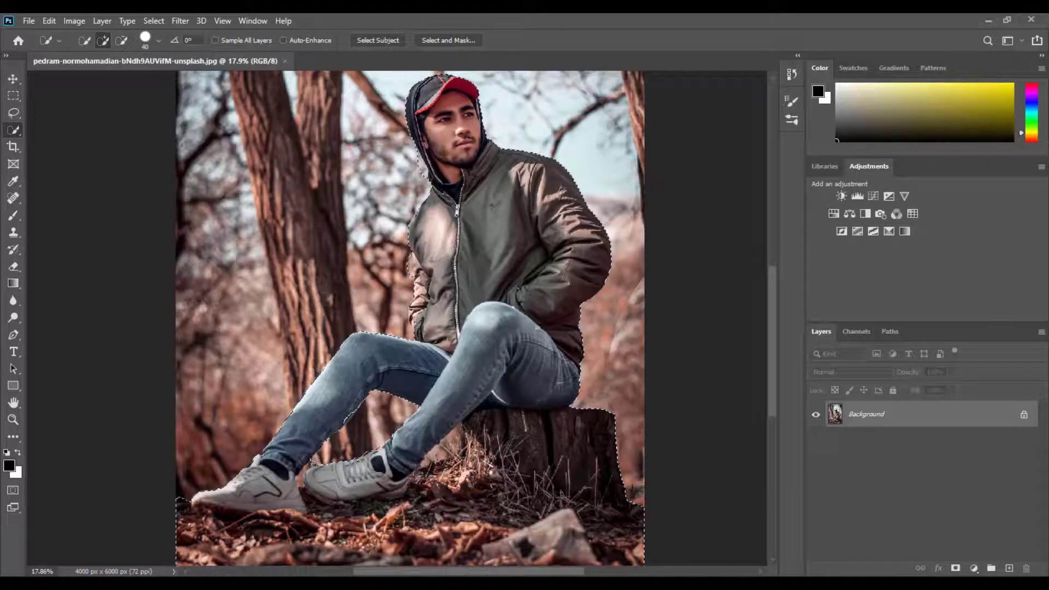
key("alt")
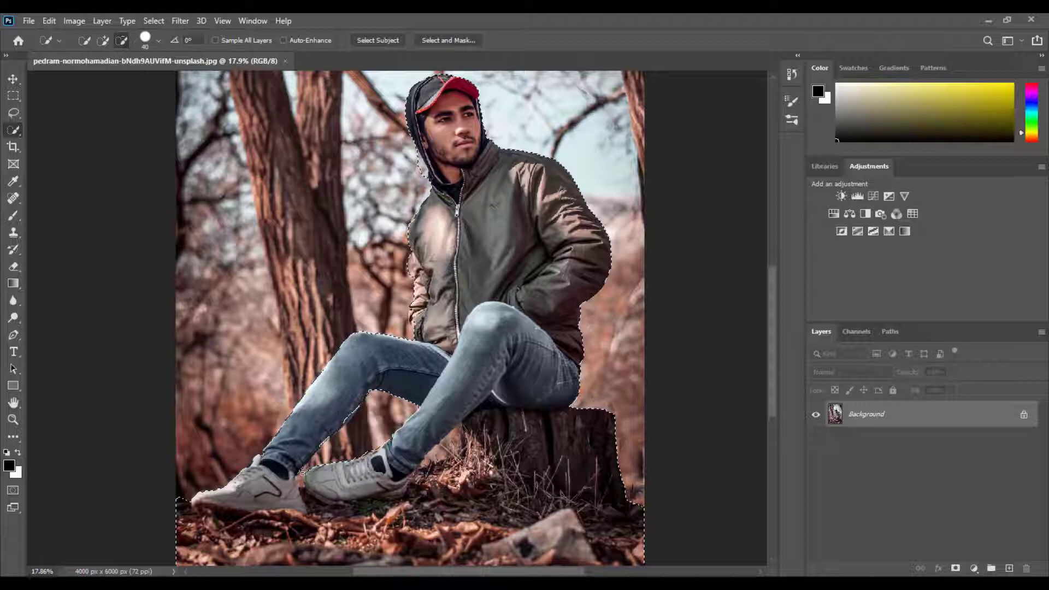
- Trim background between the legs and around both shoes from the selection
left_click_drag(302, 474, 300, 478)
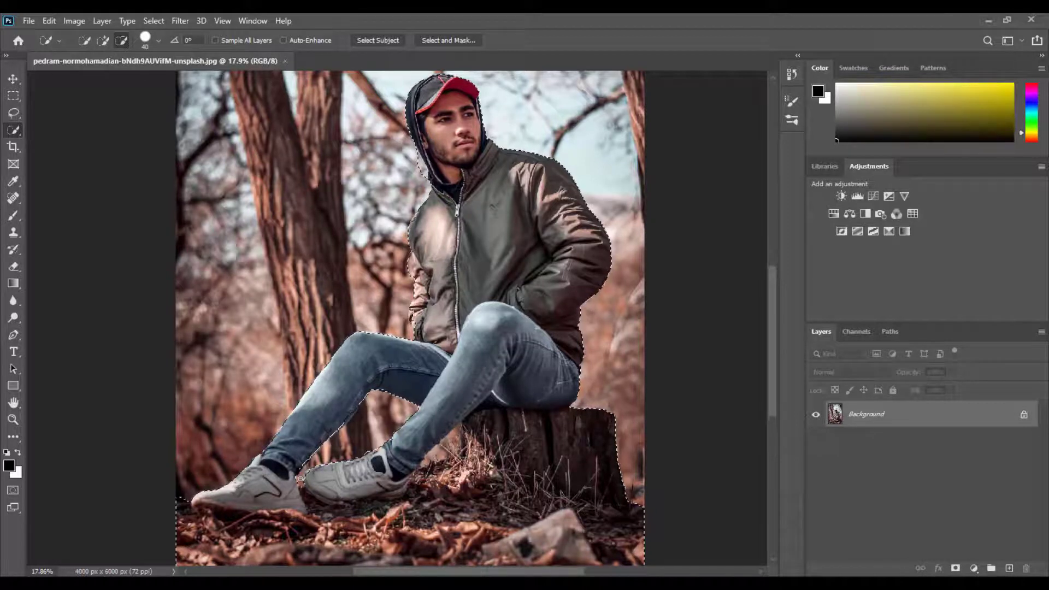
scroll(367, 452, "up", 3)
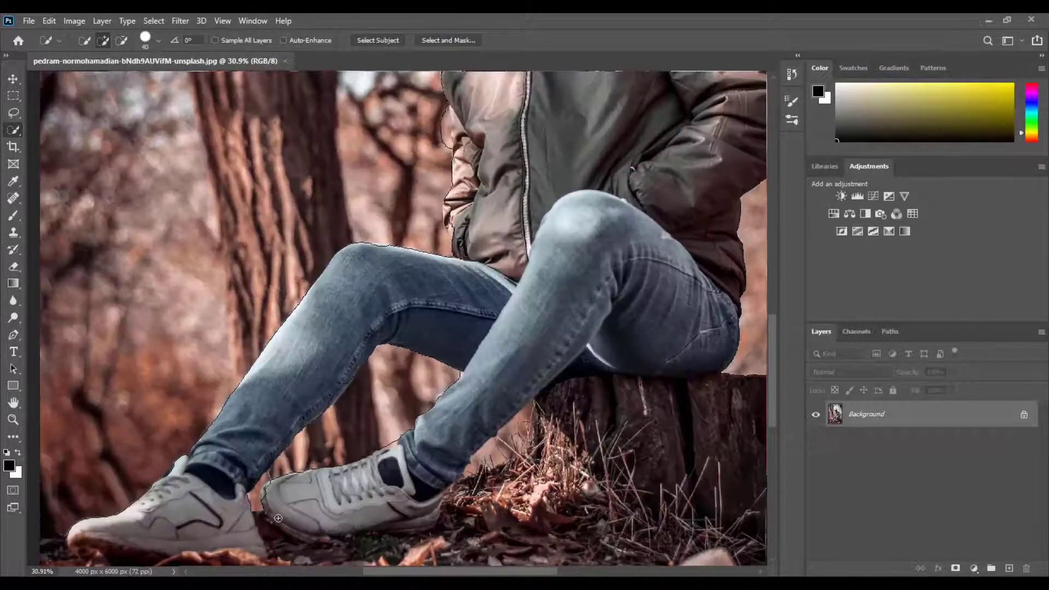
left_click(265, 498, "alt")
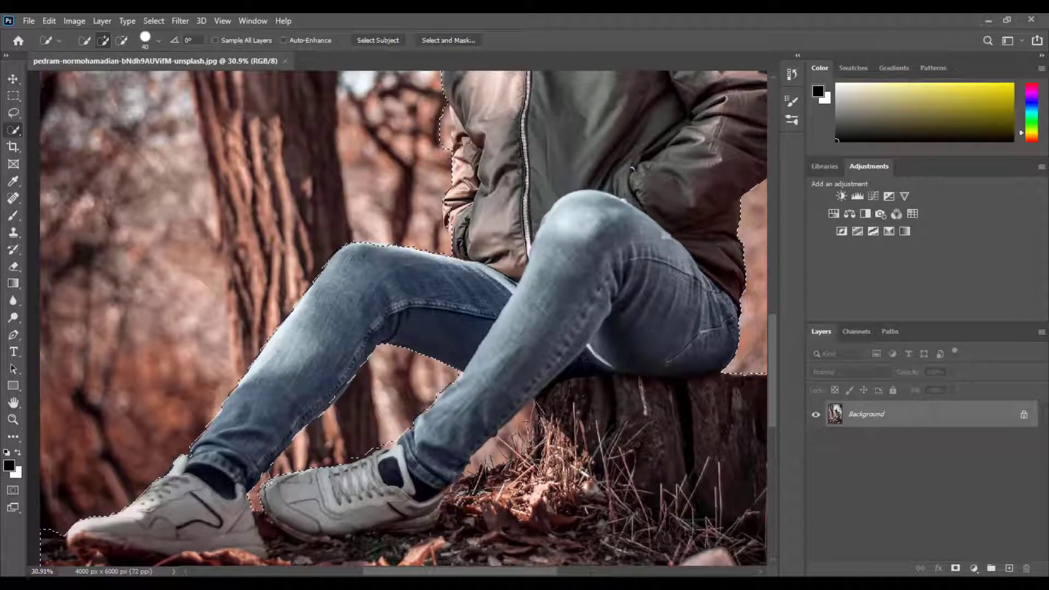
left_click(385, 439, "alt")
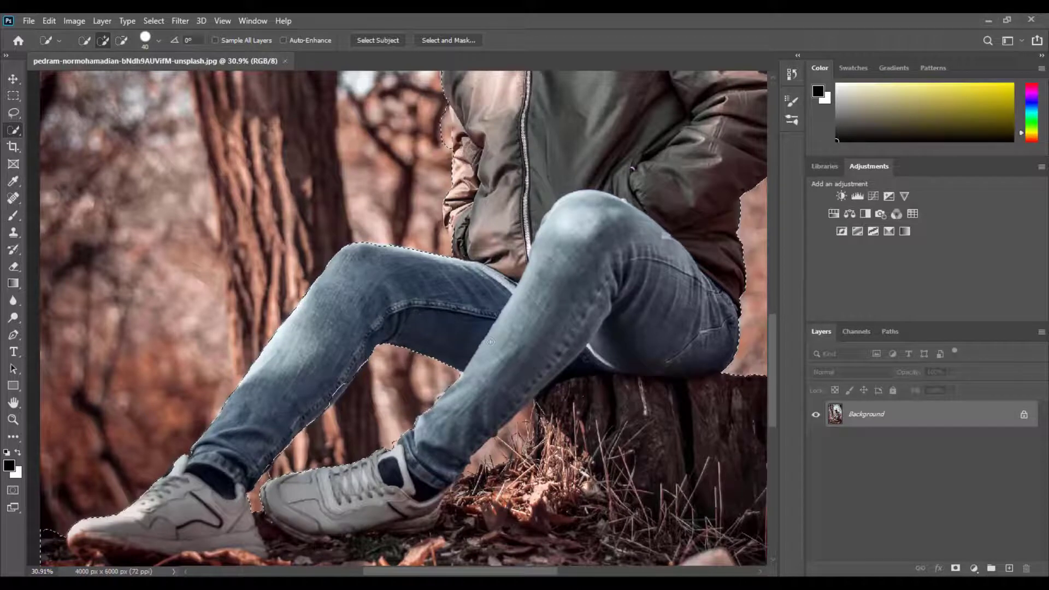
- Clean the selection edge along the jacket and hood, removing jagged bumps
left_click_drag(537, 244, 523, 399)
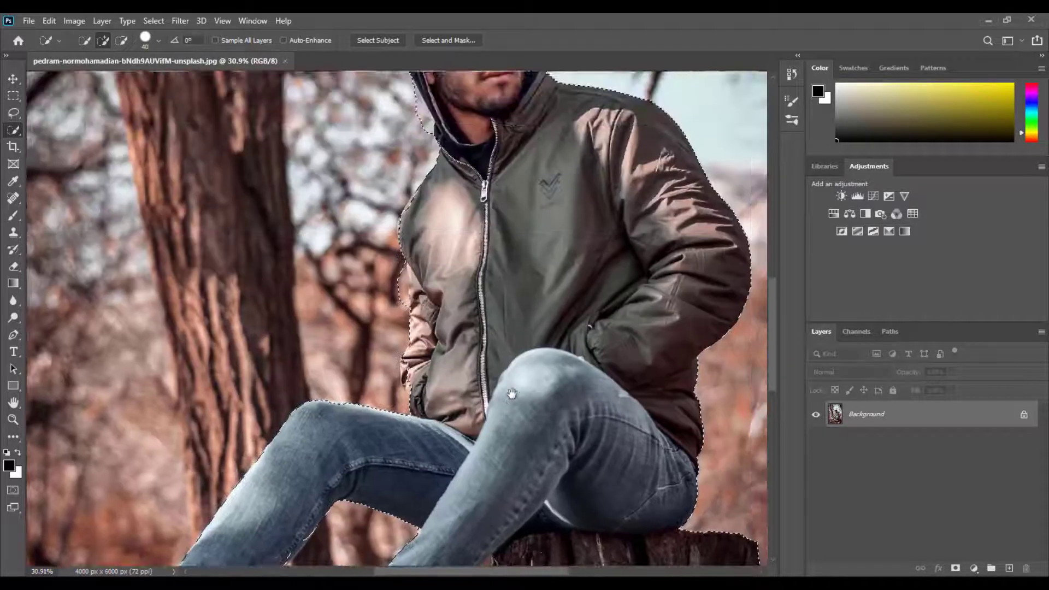
scroll(522, 399, "up", 2)
scroll(523, 400, "up", 2)
scroll(465, 432, "up", 1)
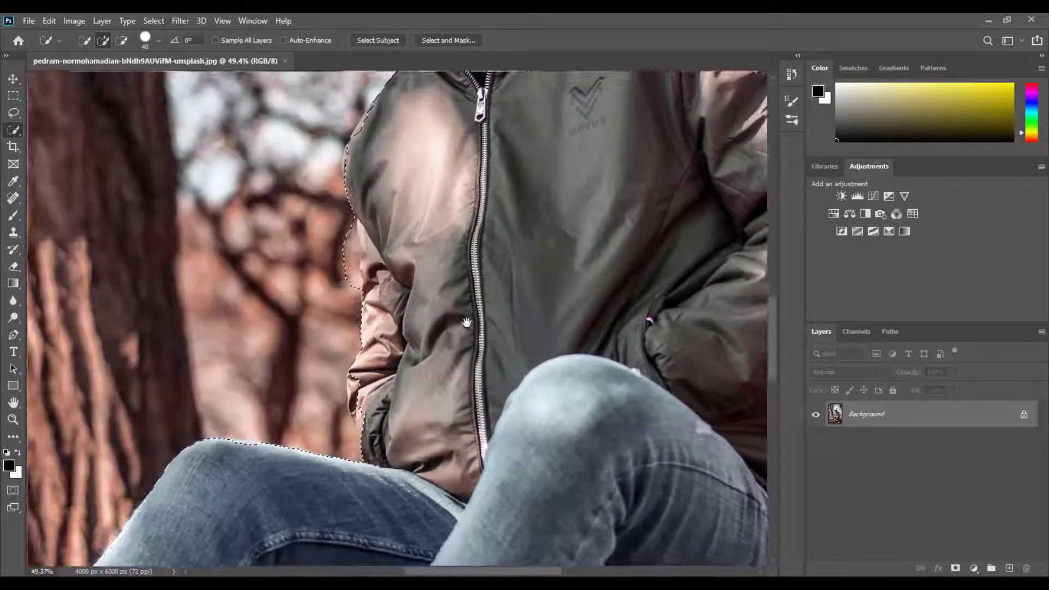
scroll(401, 464, "up", 1)
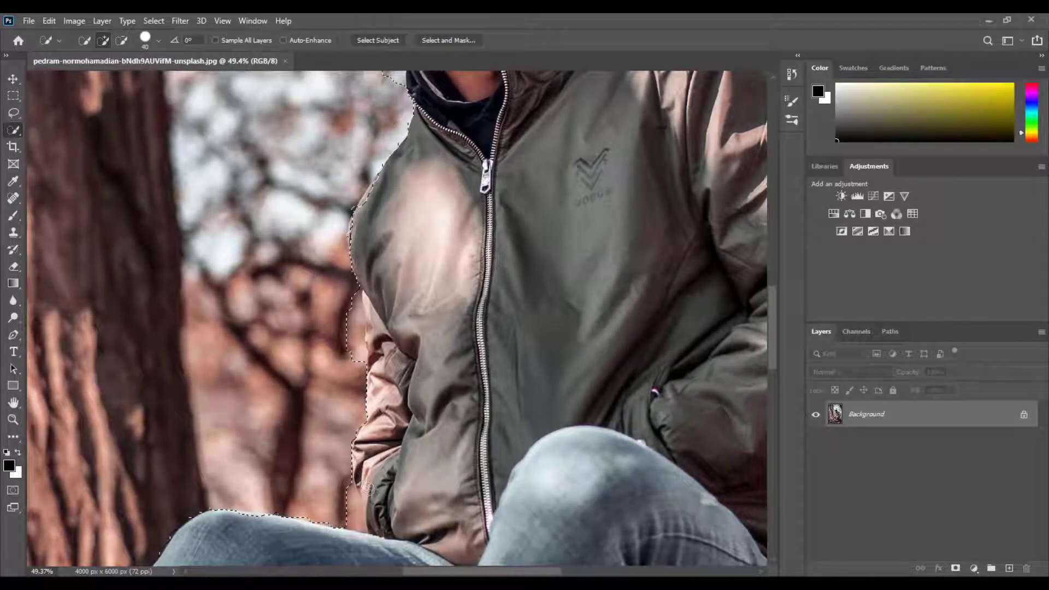
key("alt")
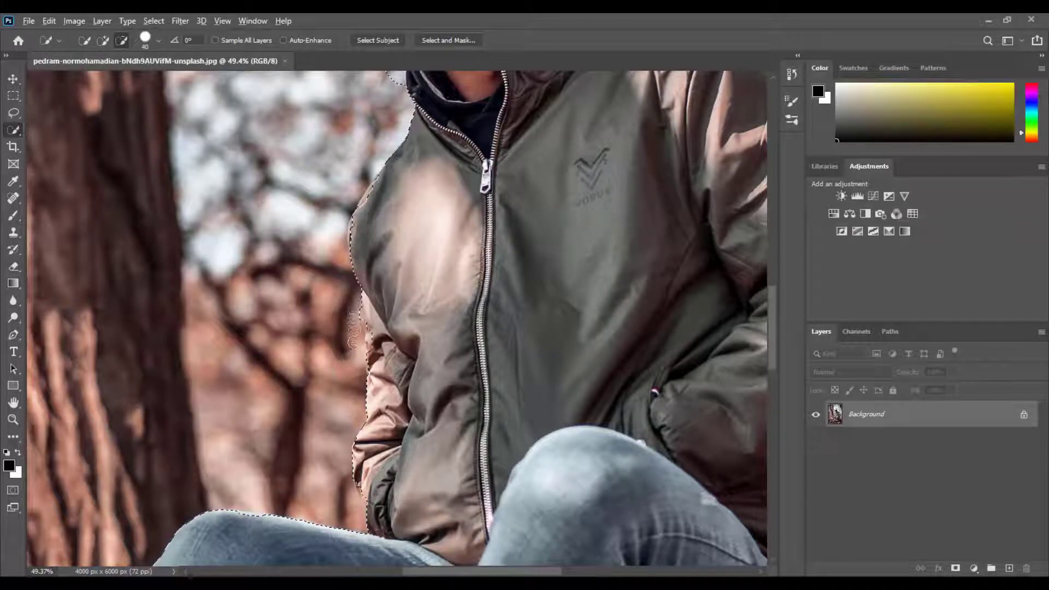
left_click(356, 317)
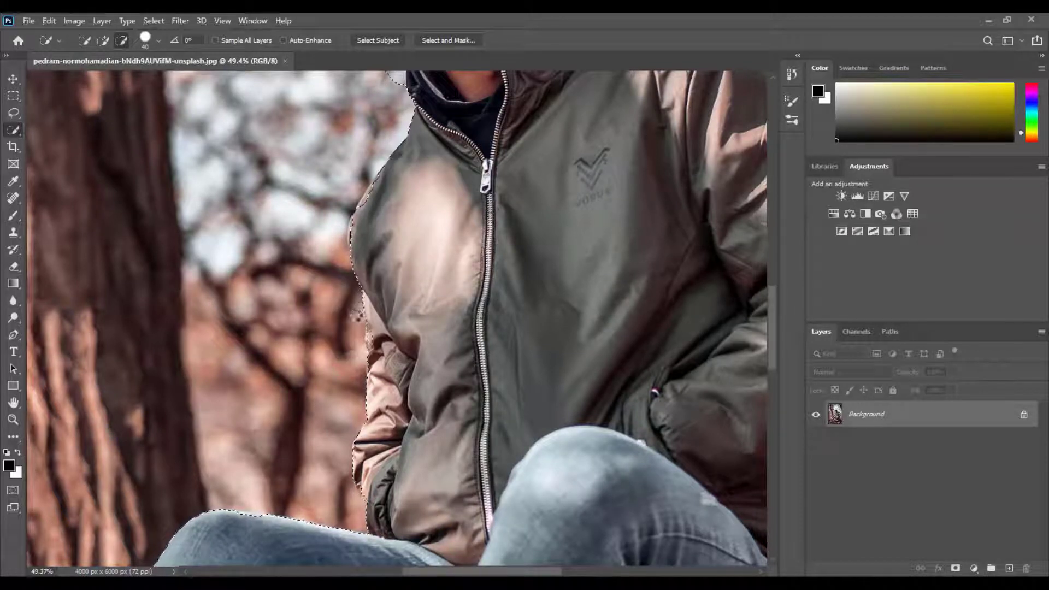
left_click_drag(480, 288, 456, 476)
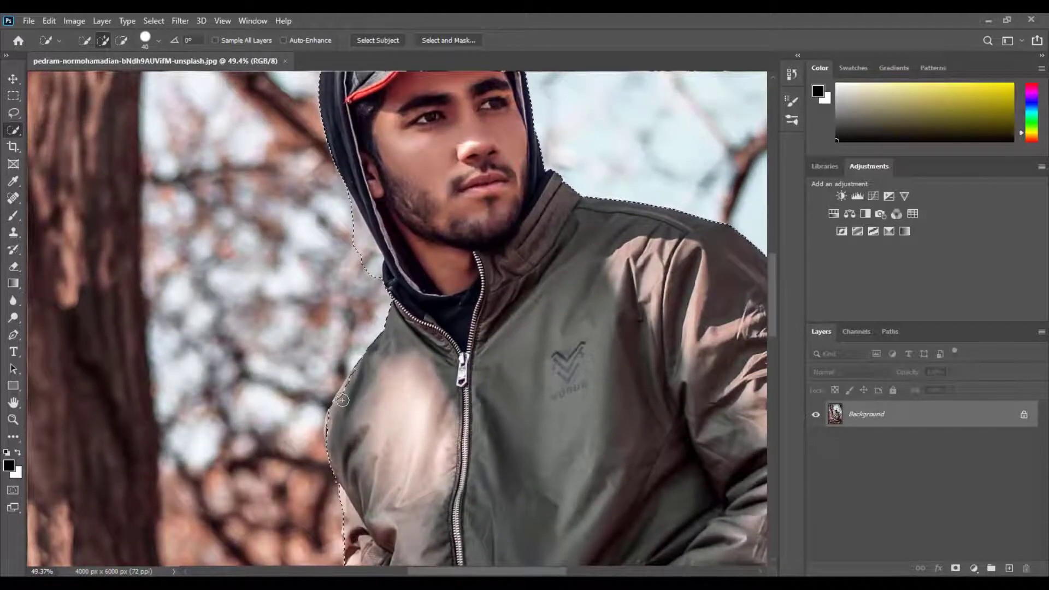
left_click(342, 401)
left_click(337, 377, "alt")
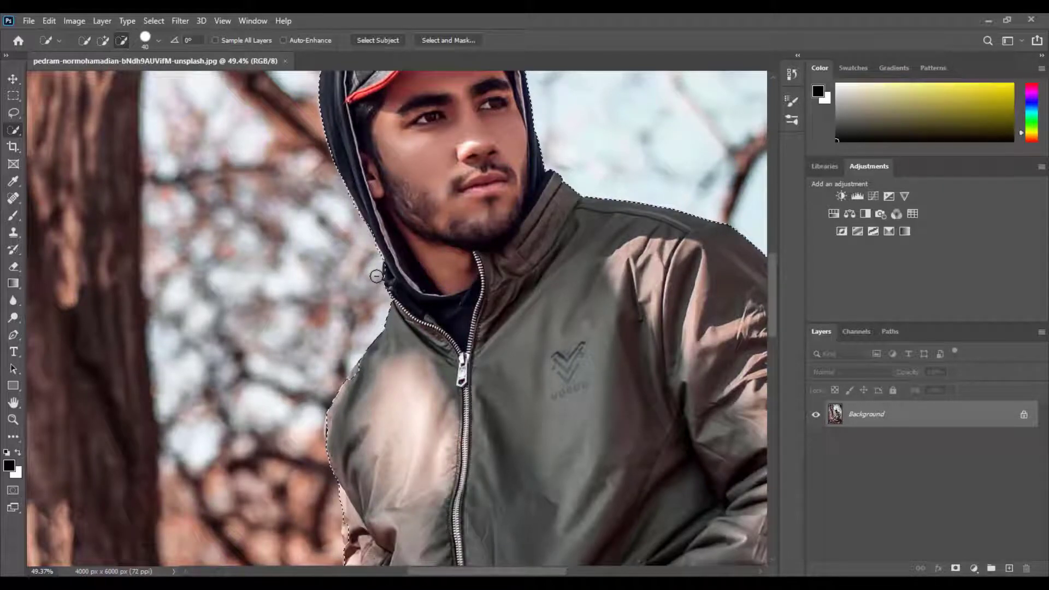
- Add a layer mask so only the man, stump and ground remain on Layer 0
scroll(499, 241, "down", 4)
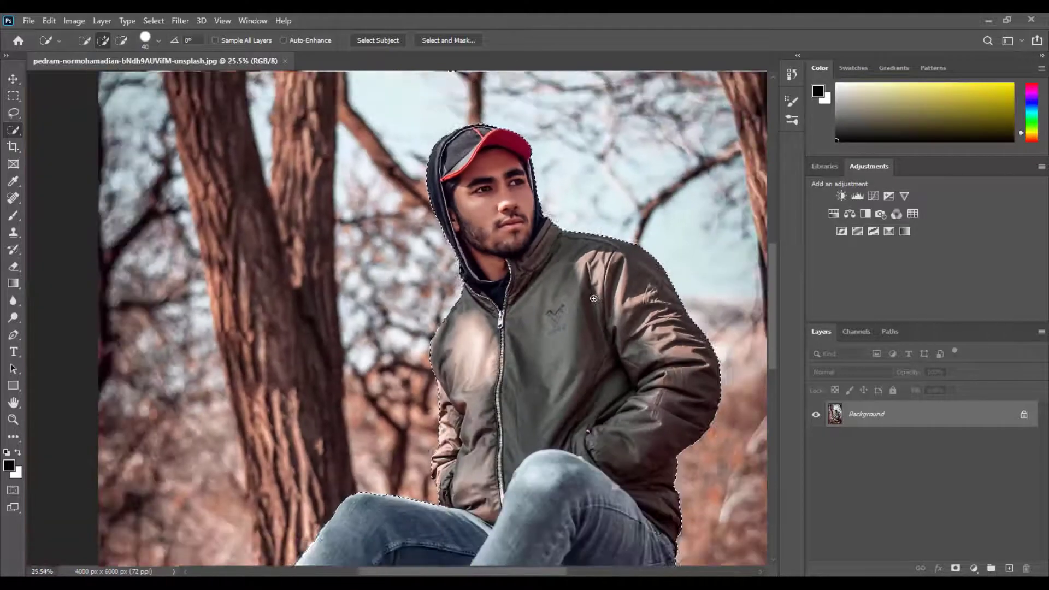
scroll(595, 298, "down", 2)
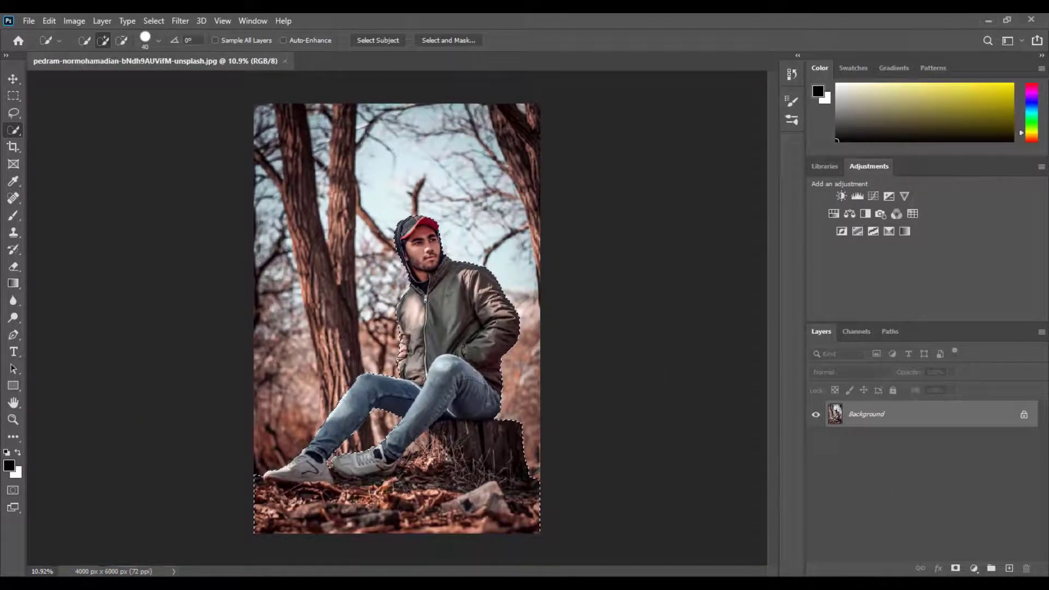
left_click(956, 569)
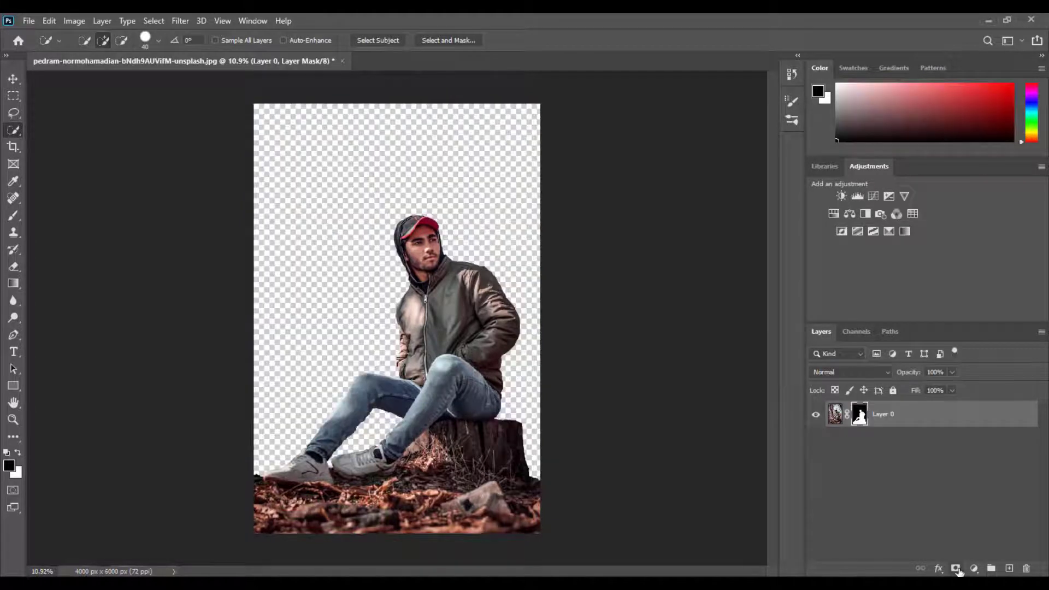
scroll(396, 320, "down", 2)
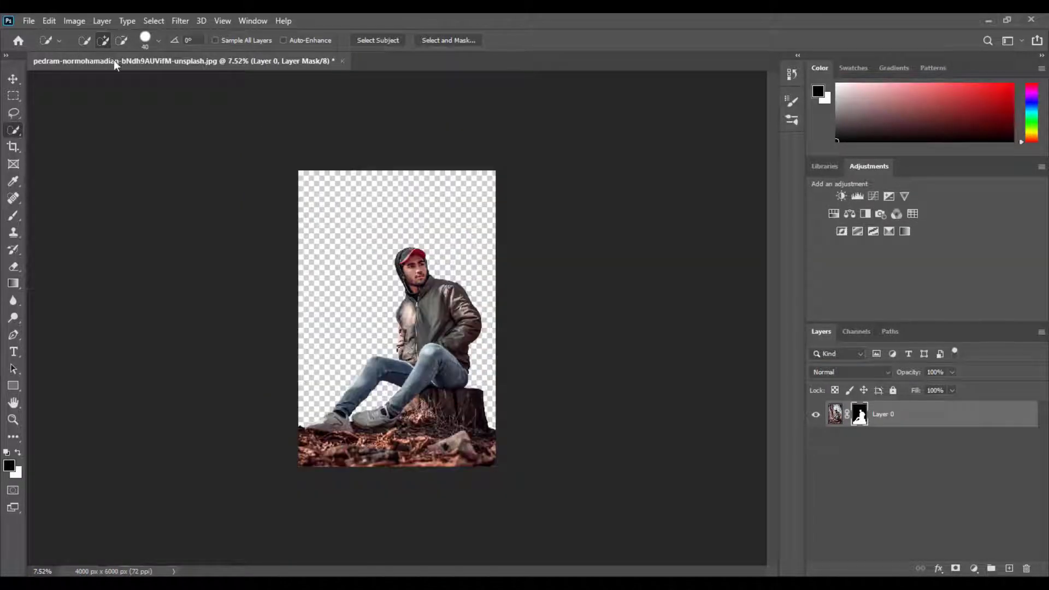
- Float both documents and drag the masked man layer into the CMYK poster with the Move tool
left_click_drag(114, 60, 114, 127)
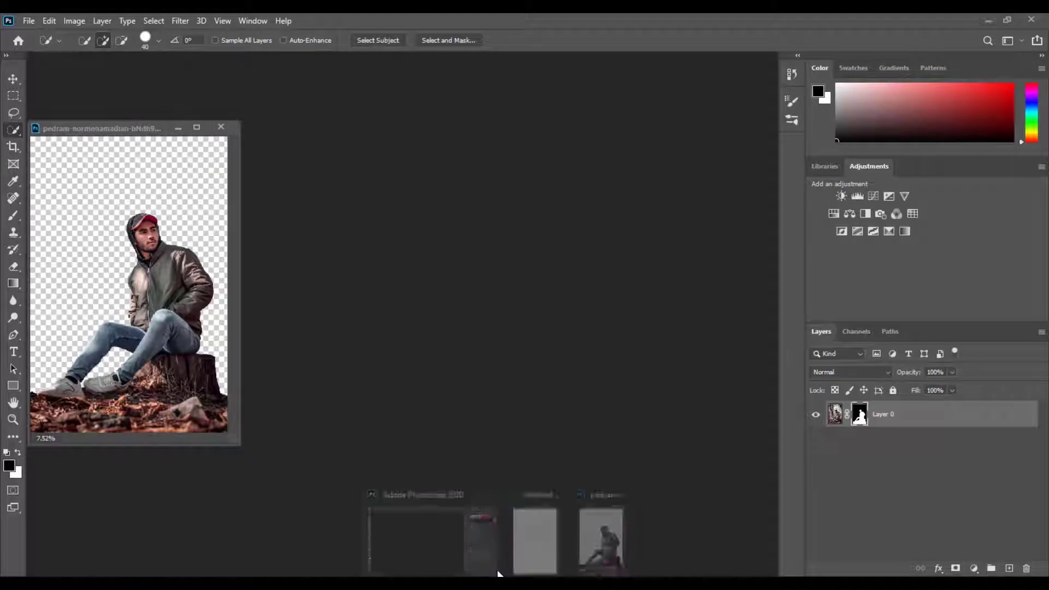
left_click(529, 508)
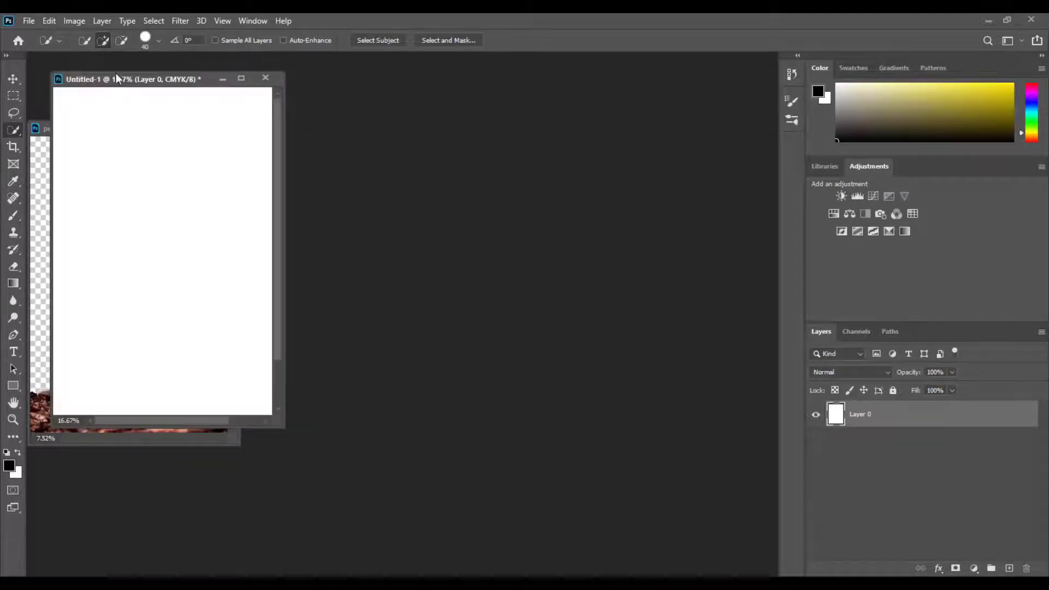
left_click_drag(134, 87, 472, 141)
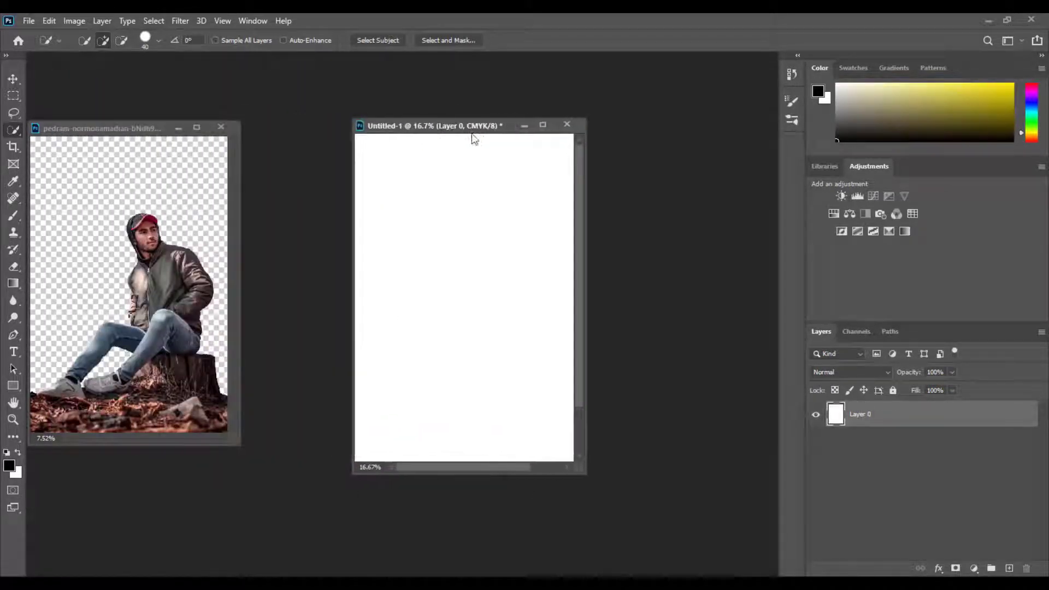
left_click(13, 78)
left_click_drag(157, 291, 481, 330)
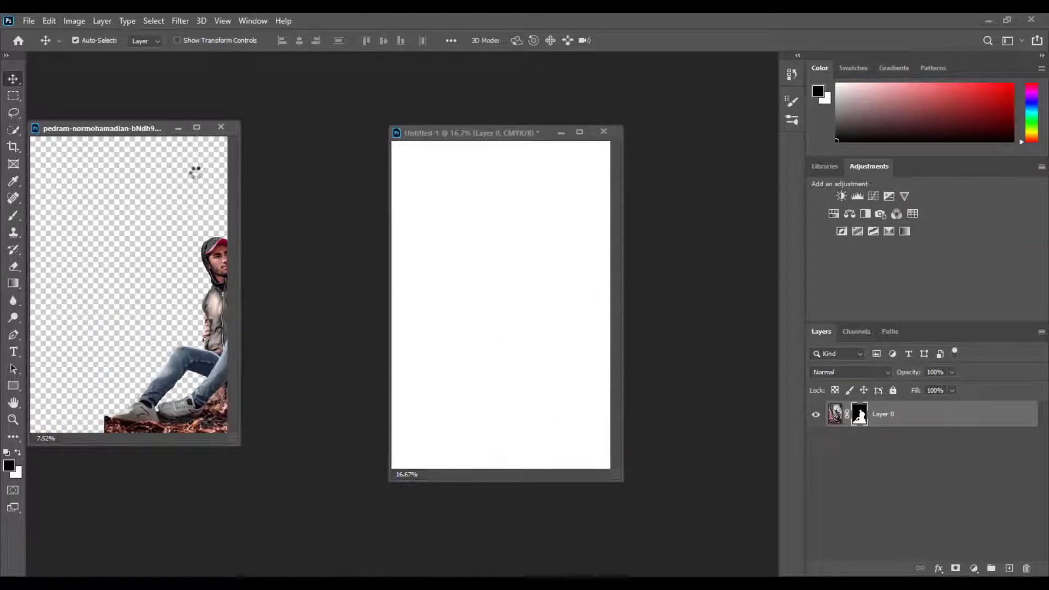
- Close the original photo without saving and redock Untitled-1 as a tab
left_click(220, 126)
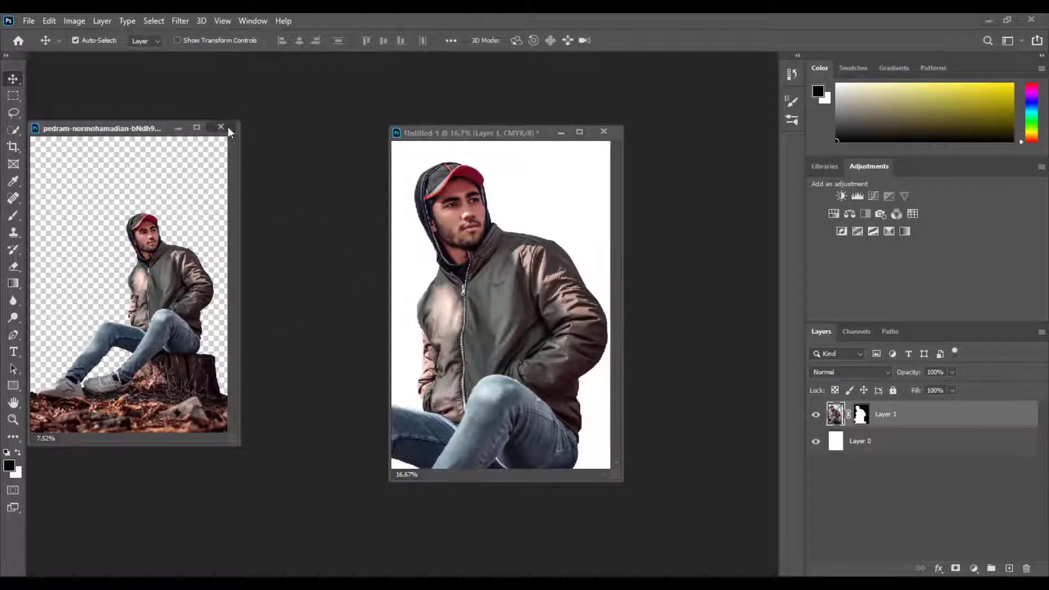
left_click(508, 244)
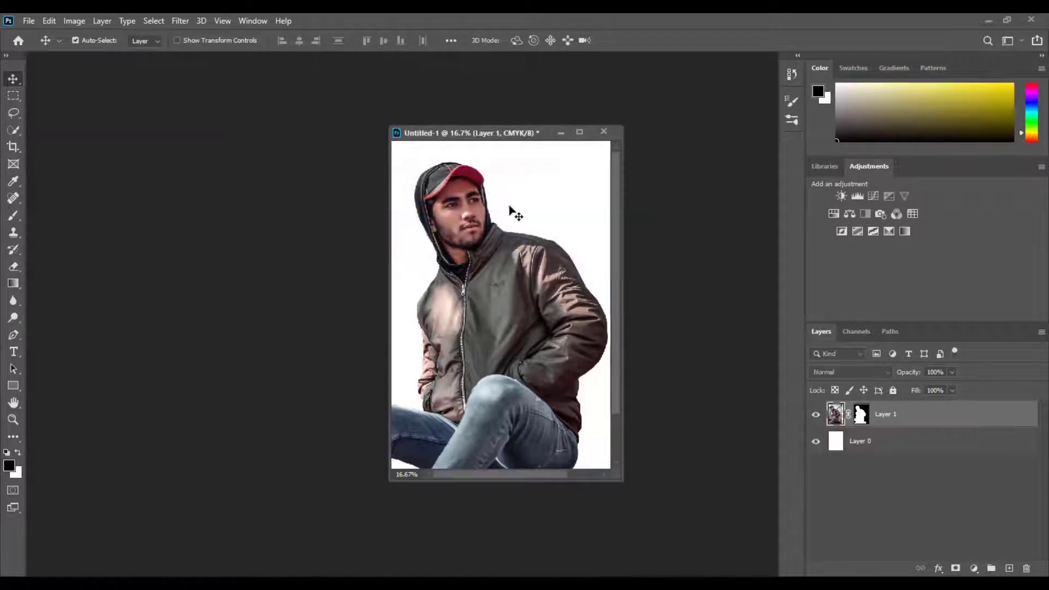
left_click_drag(504, 142, 468, 70)
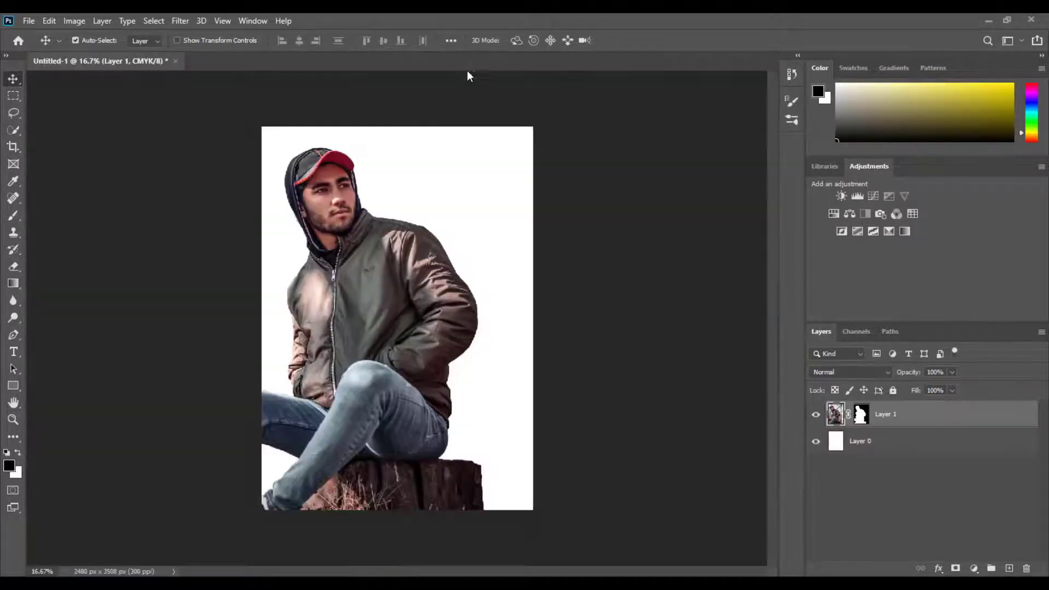
scroll(424, 275, "down", 3)
scroll(424, 277, "down", 2)
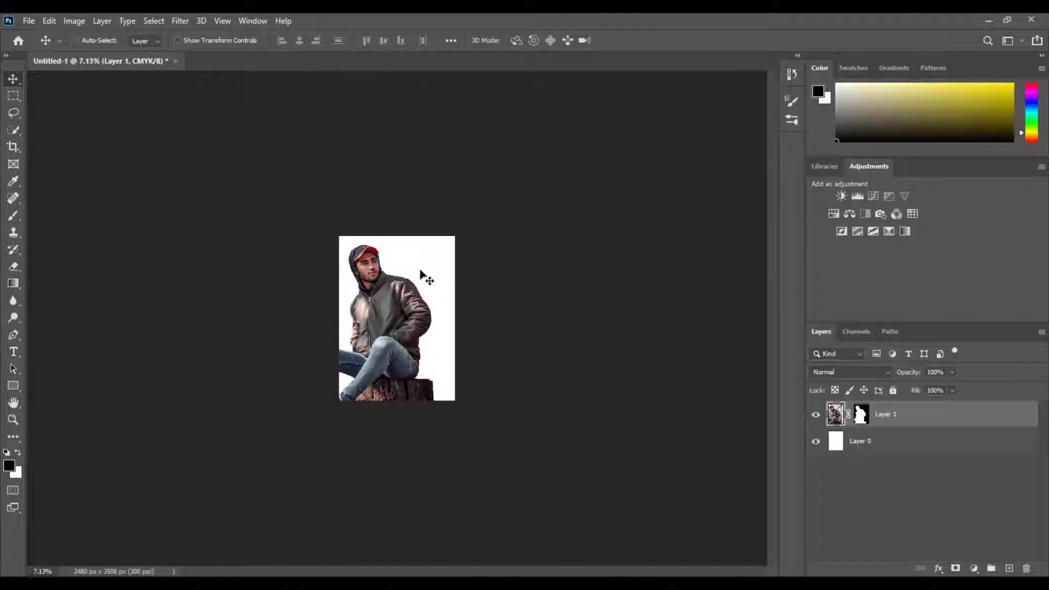
- Free-transform Layer 1 to shrink the man and set him low on the page
key("ctrl+t")
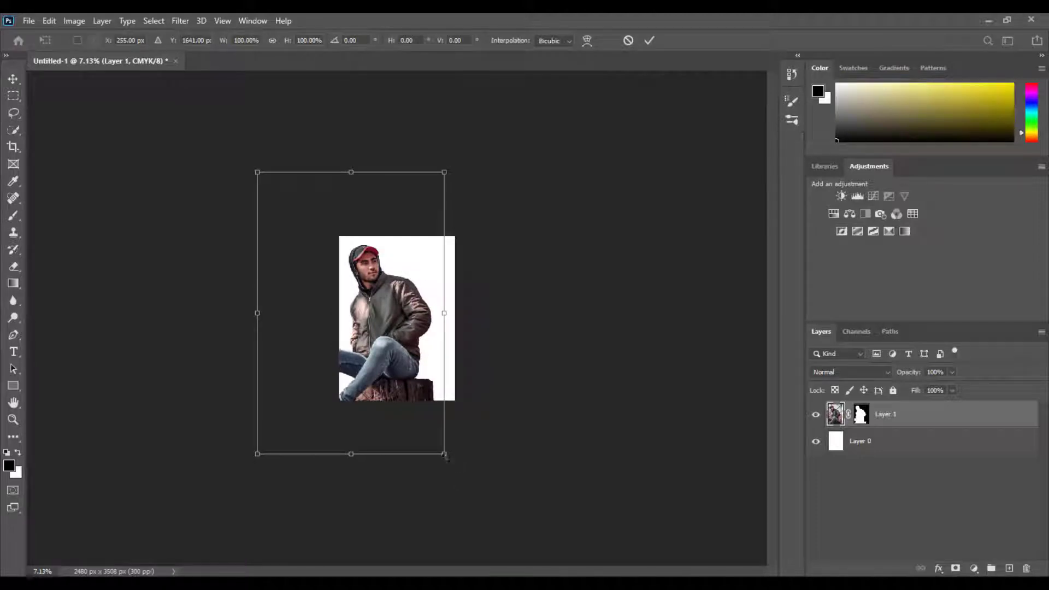
mouse_move(446, 458)
left_mouse_down()
mouse_move(353, 328)
mouse_move(437, 379)
left_mouse_up()
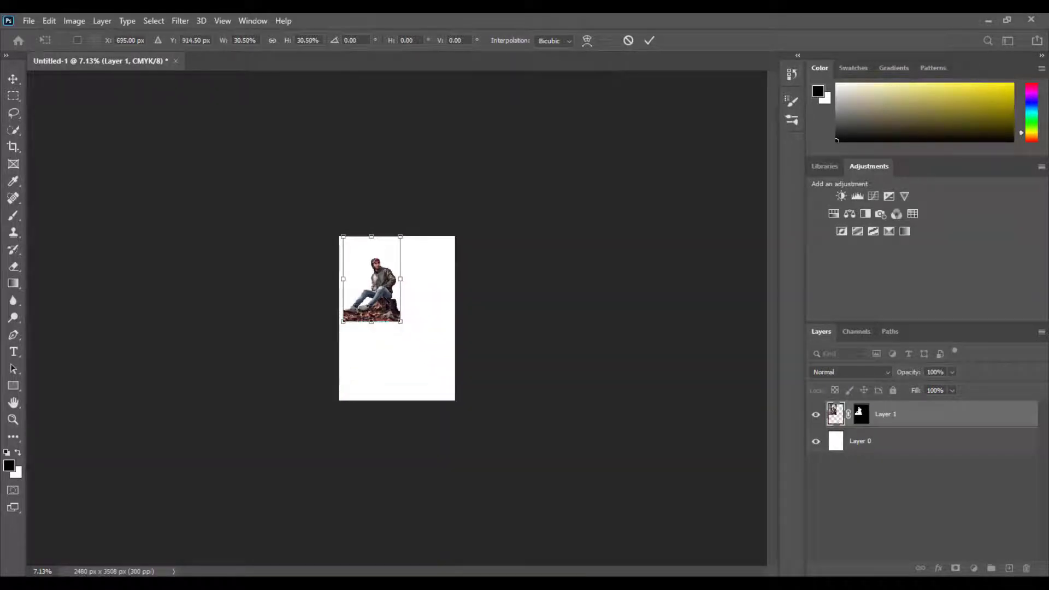
left_click_drag(419, 335, 419, 343)
key("ctrl+plus")
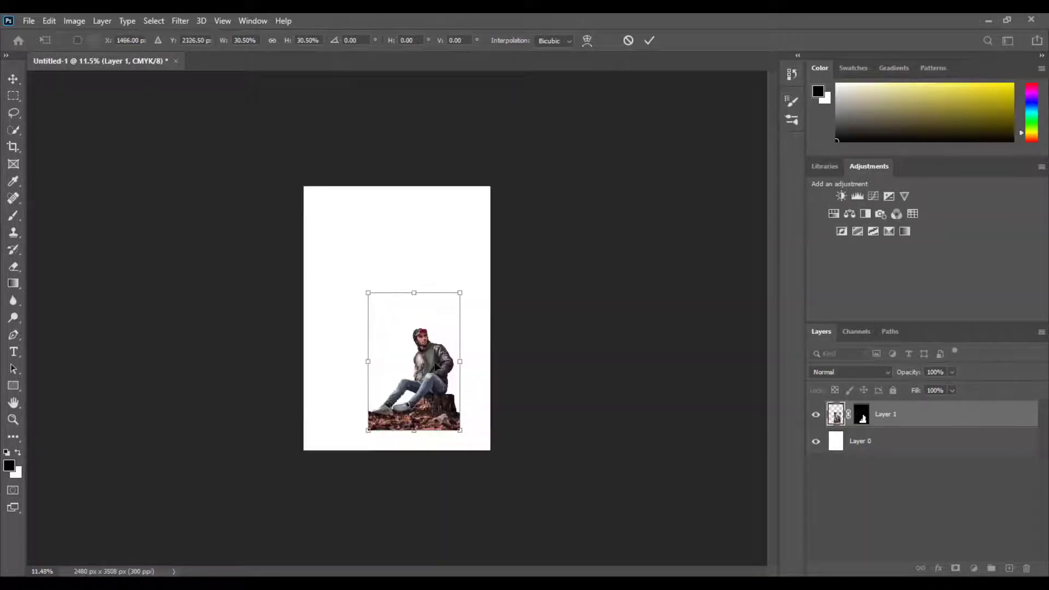
key("ctrl+plus")
key("ctrl+plus")
key("ctrl+plus")
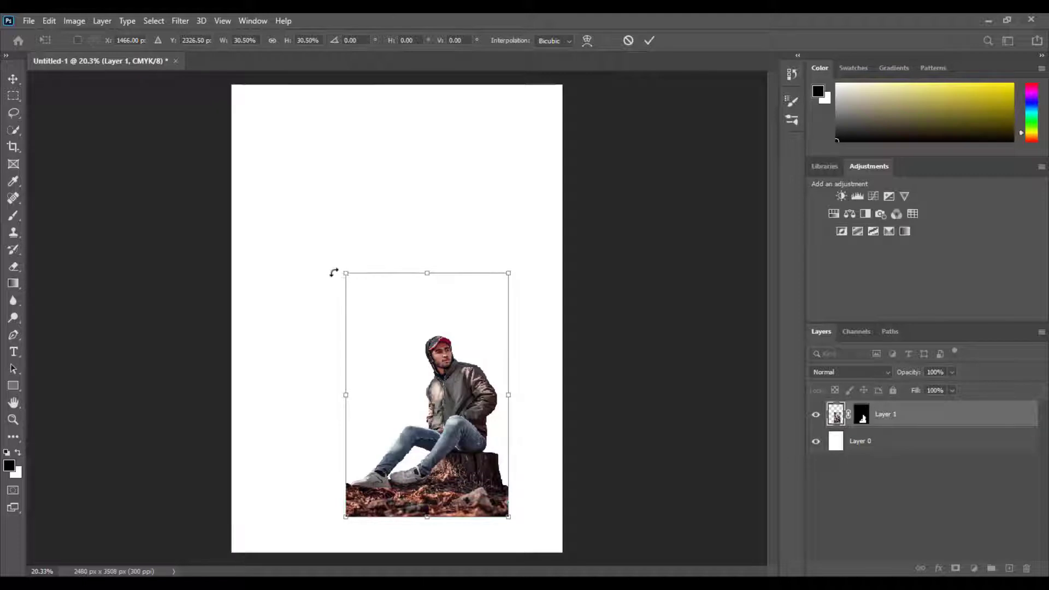
mouse_move(347, 274)
left_mouse_down()
mouse_move(324, 255)
mouse_move(326, 265)
left_mouse_up()
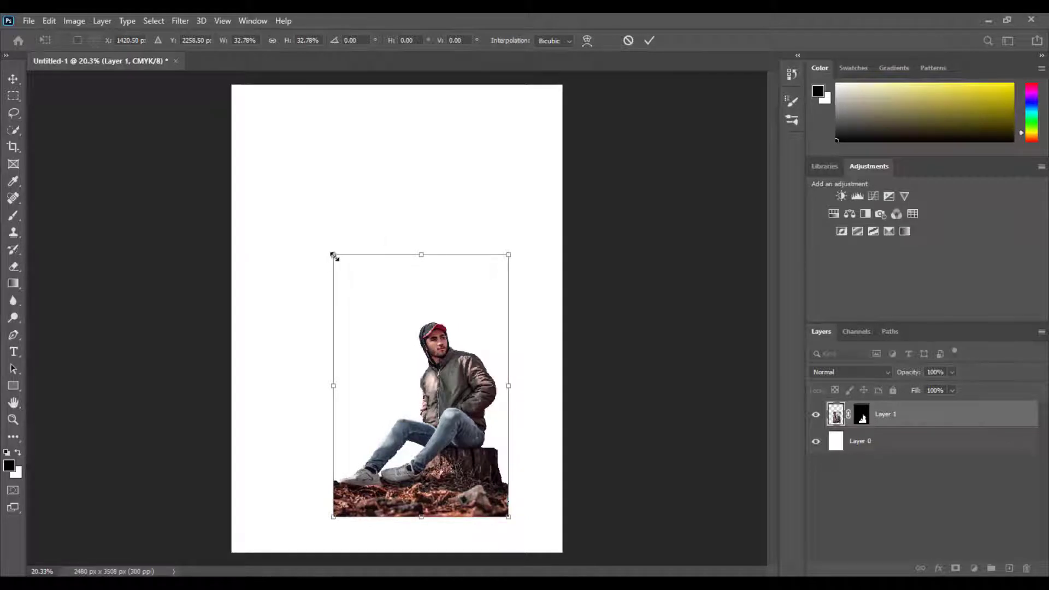
left_click_drag(335, 257, 337, 264)
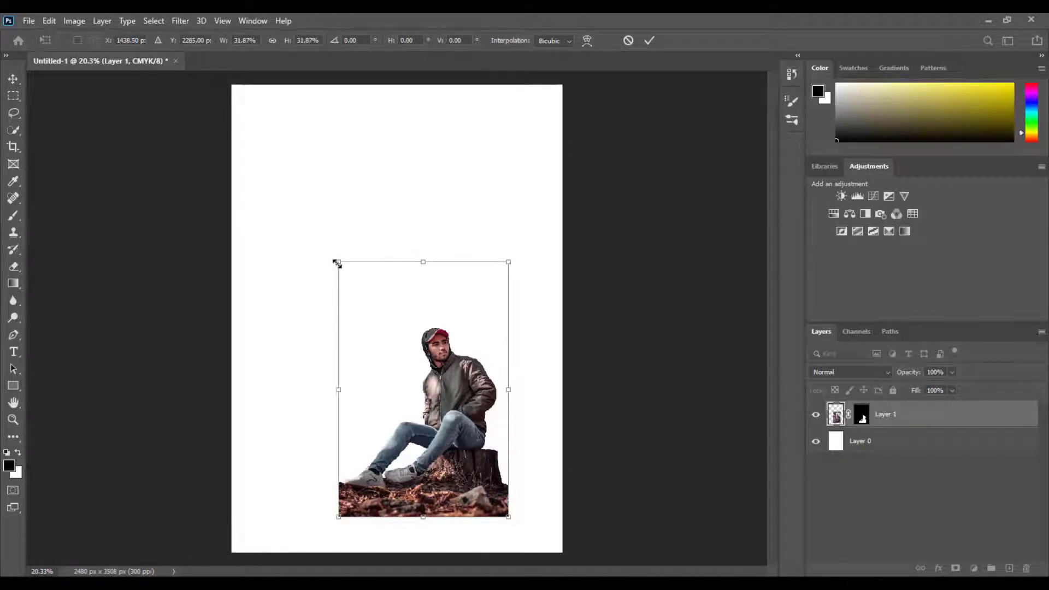
key("shift+Down")
key("Left")
key("Left")
key("Left")
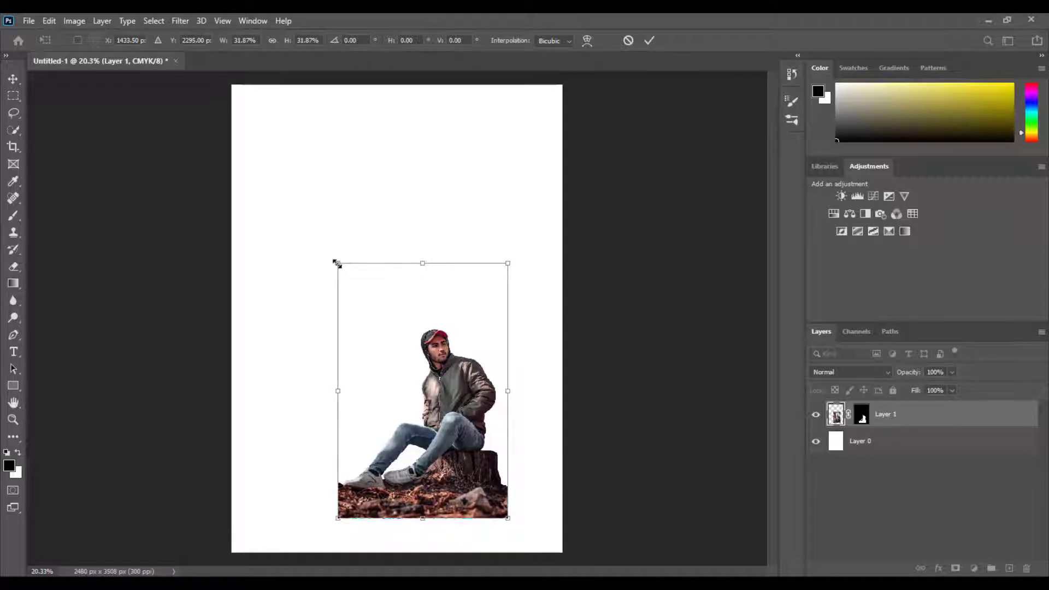
left_click(648, 42)
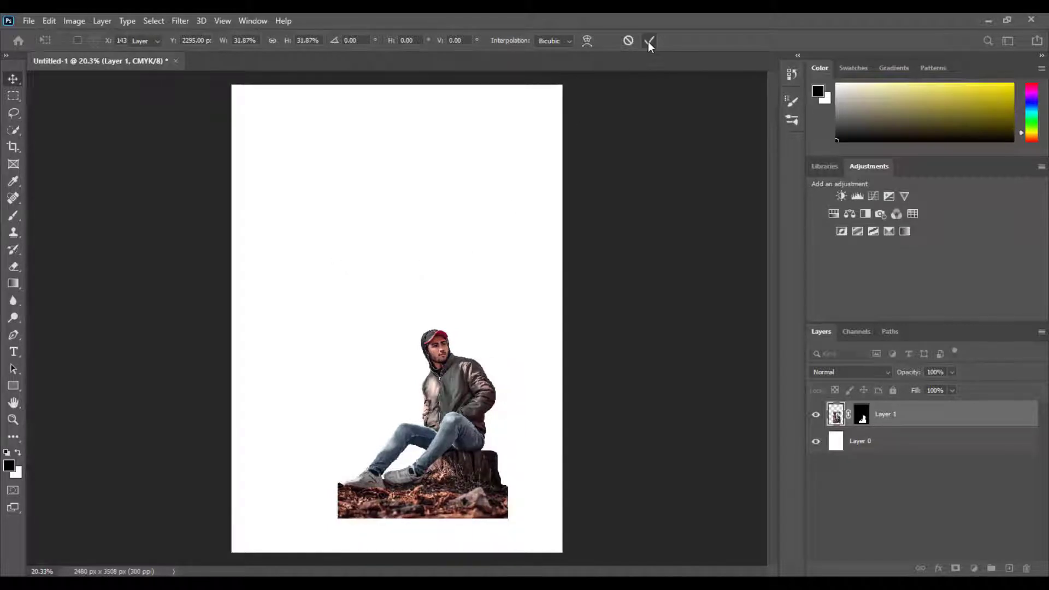
- Select Layer 0 and place the forest photo as an embedded layer
left_click(873, 443)
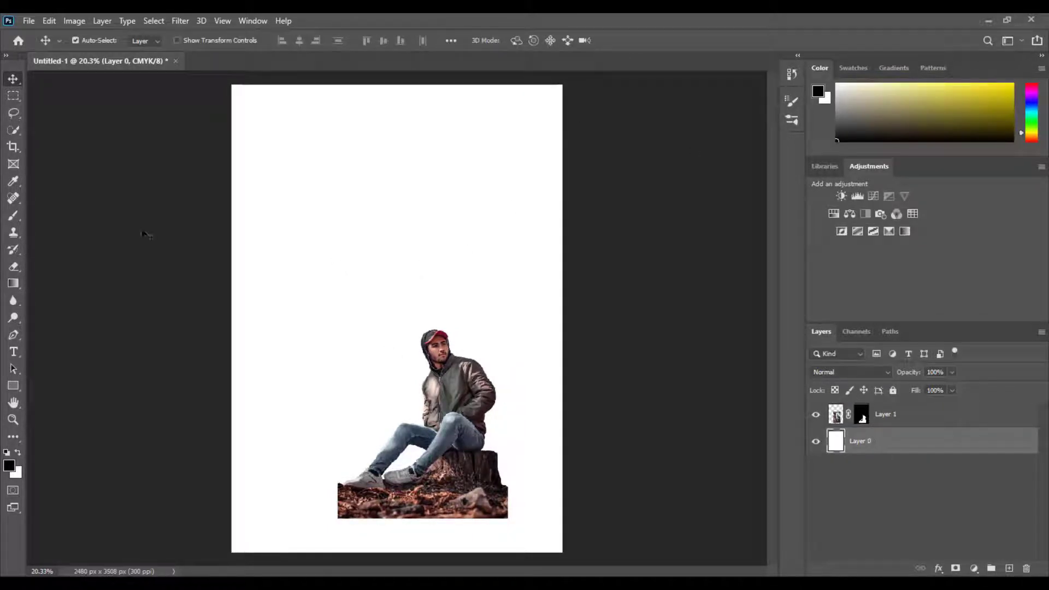
left_click(26, 20)
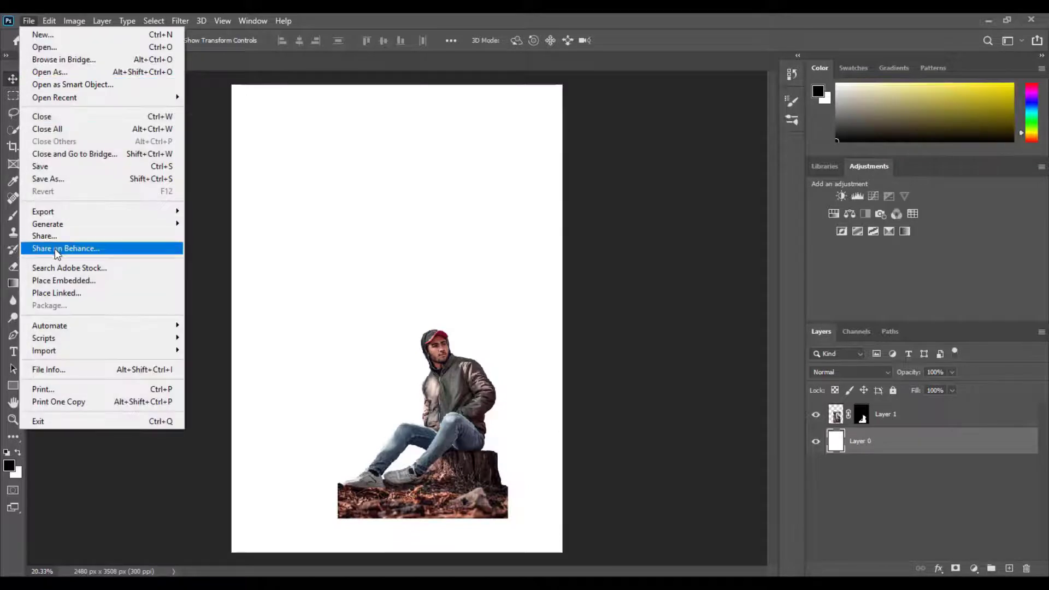
left_click(64, 280)
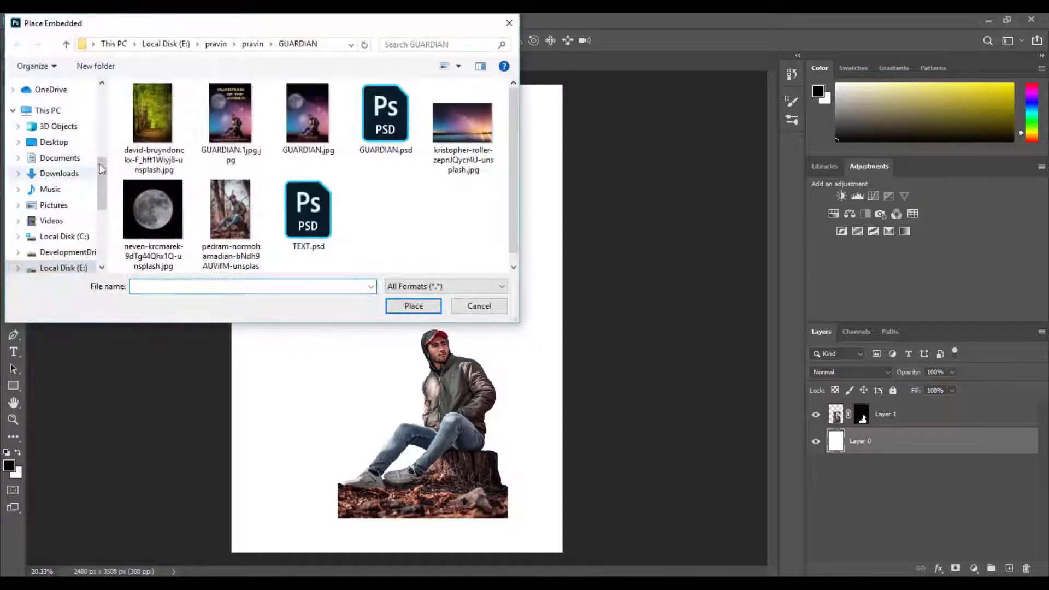
left_click(155, 116)
left_click(415, 307)
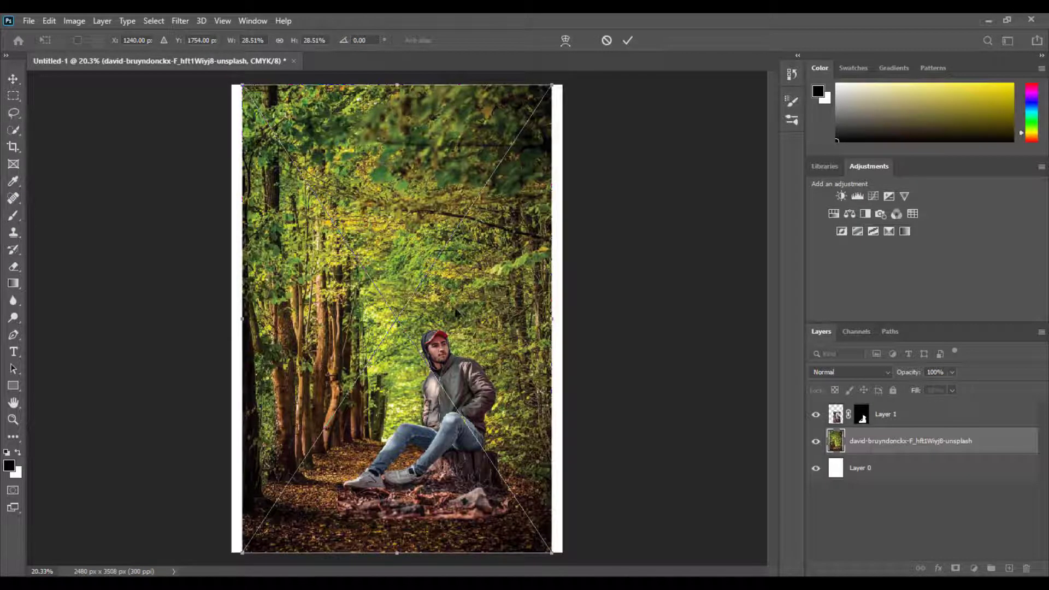
- Align the forest photo to the page's left edge, enlarge it and move it up
left_click_drag(456, 312, 446, 312)
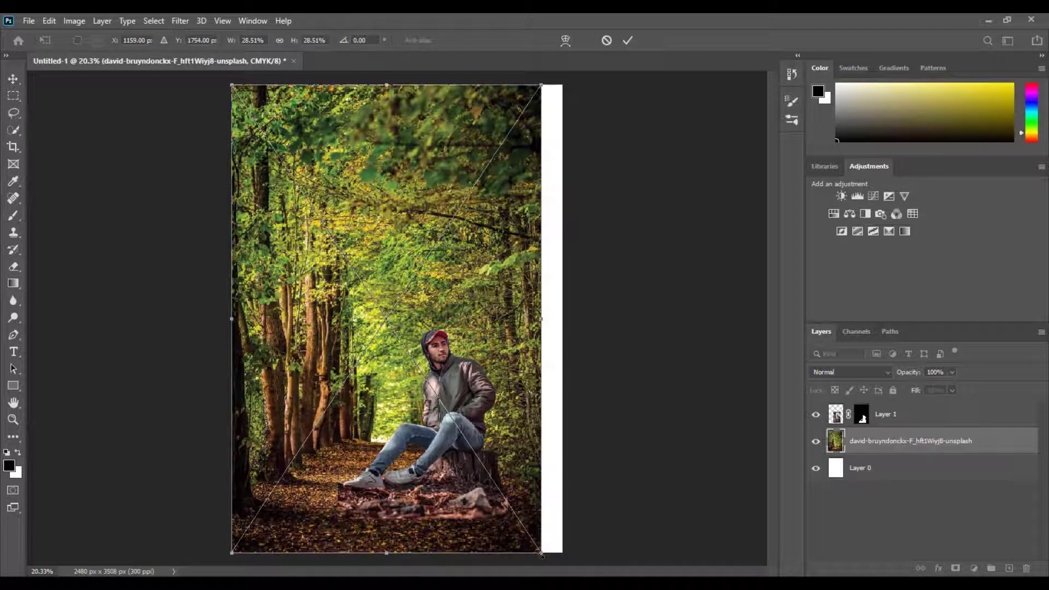
left_click_drag(541, 553, 602, 564)
left_click_drag(522, 451, 521, 403)
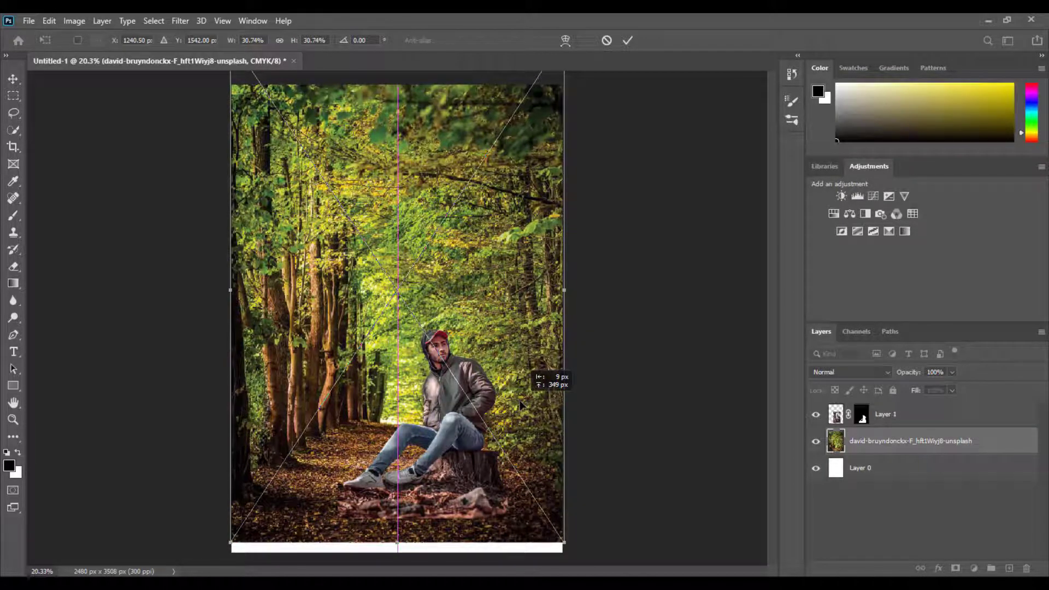
left_click_drag(521, 403, 521, 403)
left_click_drag(567, 544, 567, 567)
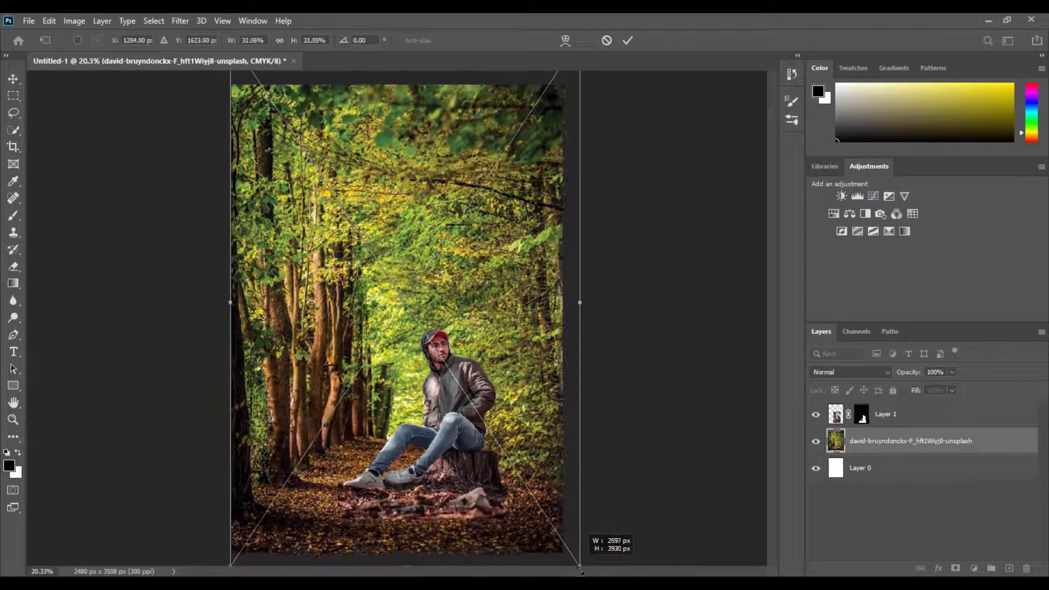
left_click_drag(504, 516, 492, 485)
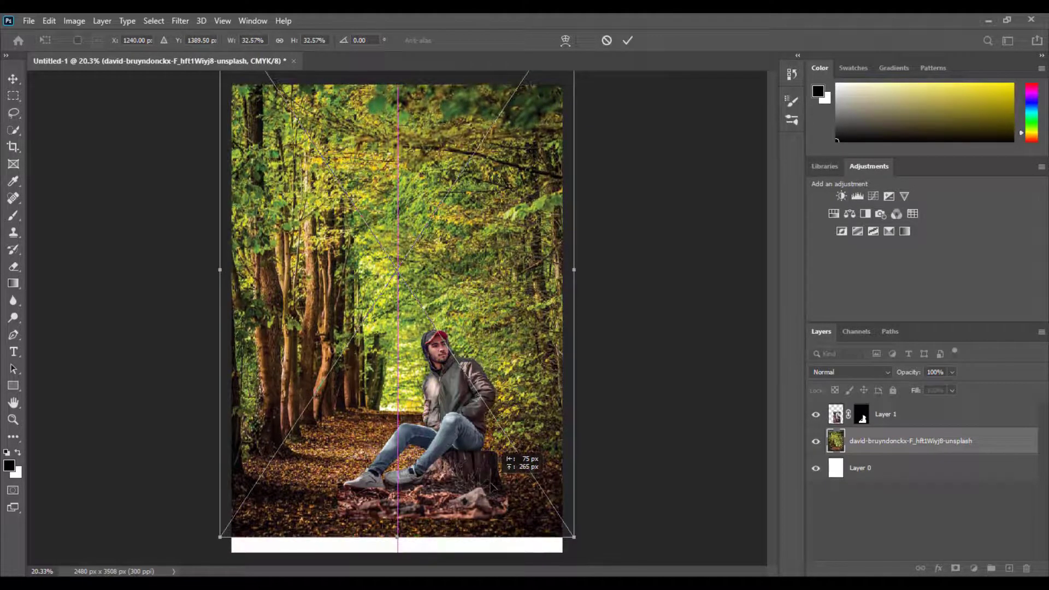
scroll(582, 480, "down", 3)
scroll(564, 479, "down", 1)
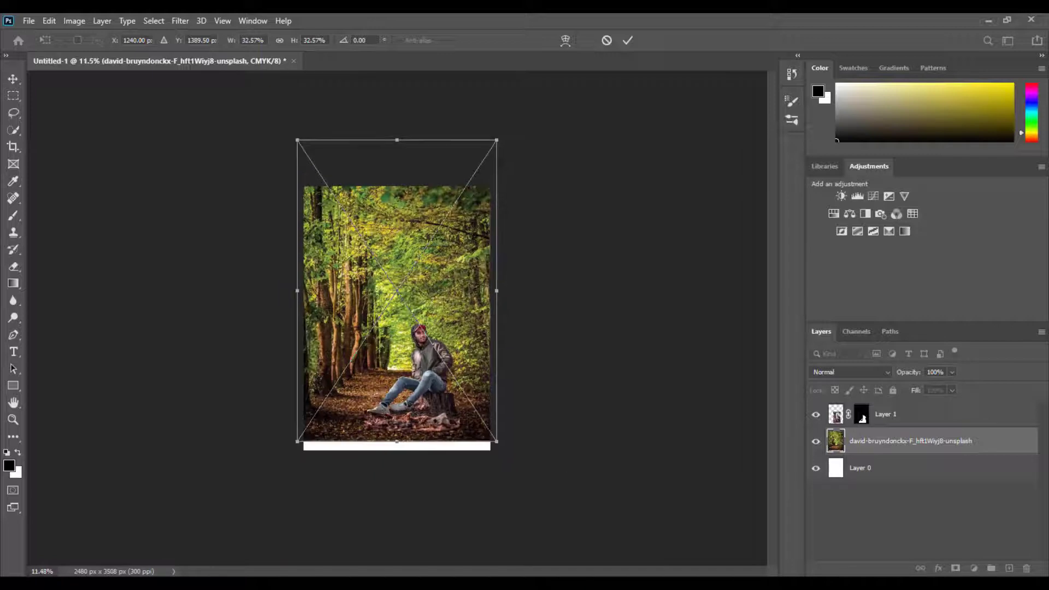
- Scale the forest photo past the page edges, centre it and cover the bottom white strip
left_click_drag(496, 140, 524, 97)
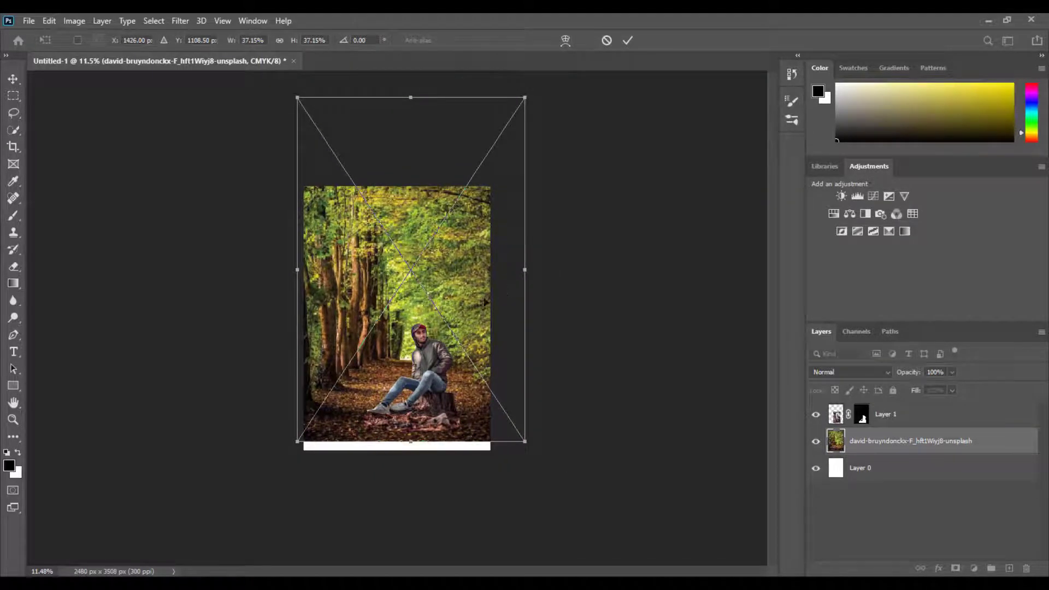
mouse_move(485, 303)
left_mouse_down()
mouse_move(473, 313)
mouse_move(471, 300)
left_mouse_up()
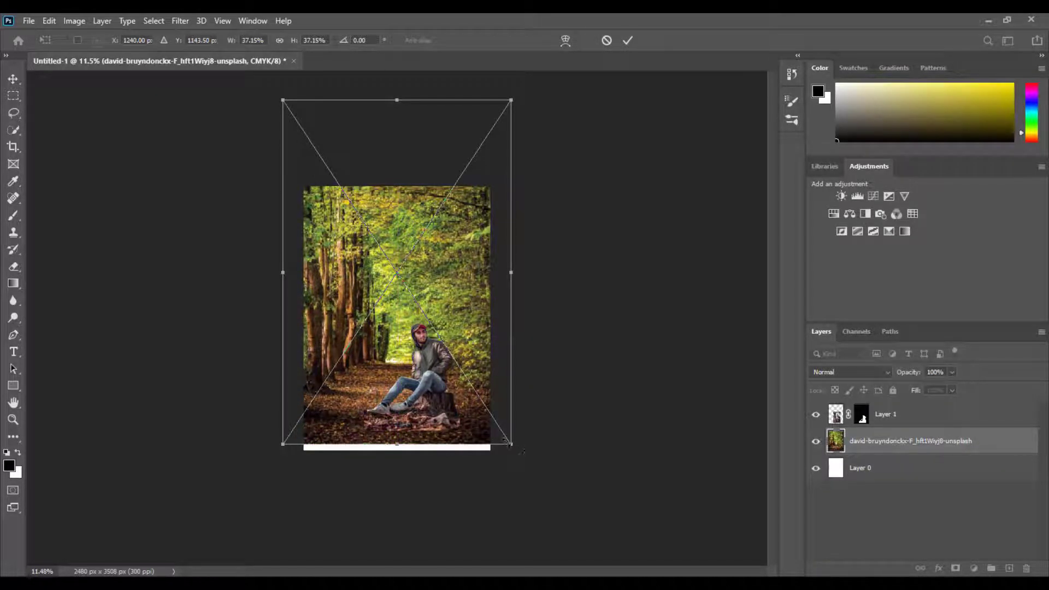
left_click_drag(522, 452, 526, 457)
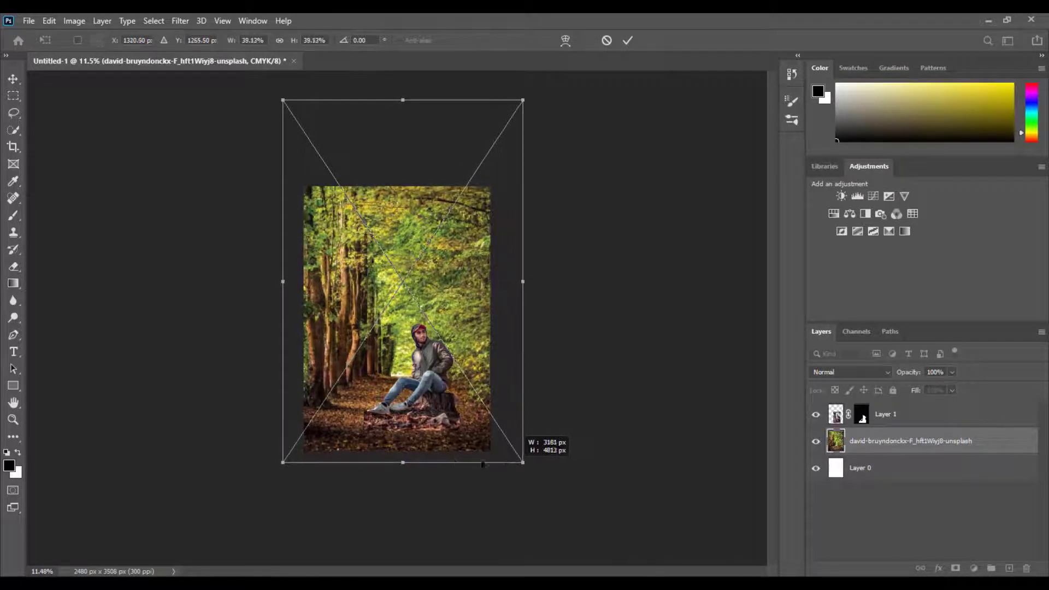
key("ctrl+plus")
left_click_drag(406, 511, 397, 491)
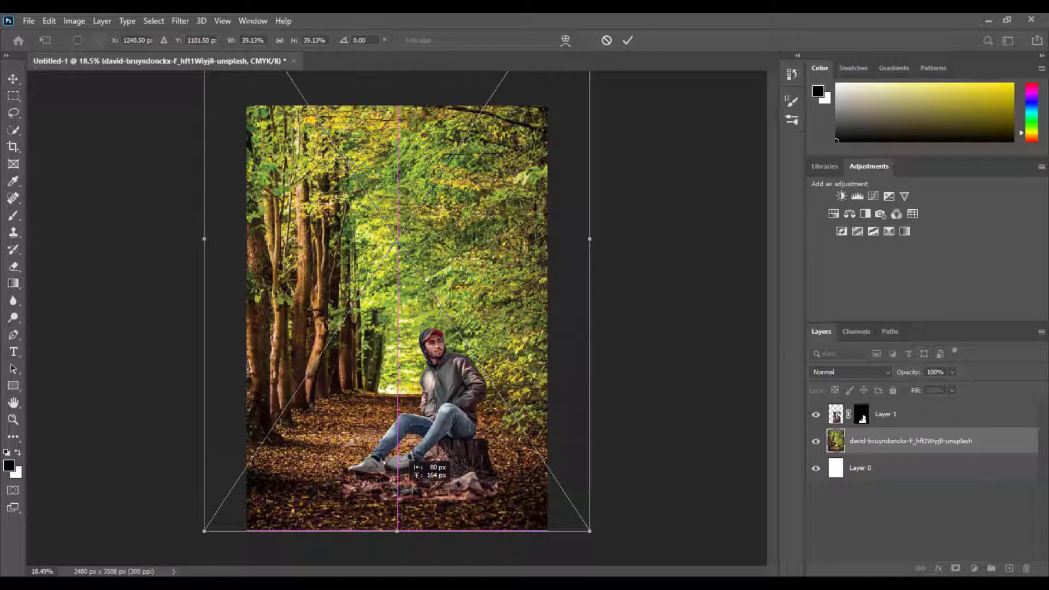
left_click_drag(397, 490, 423, 484)
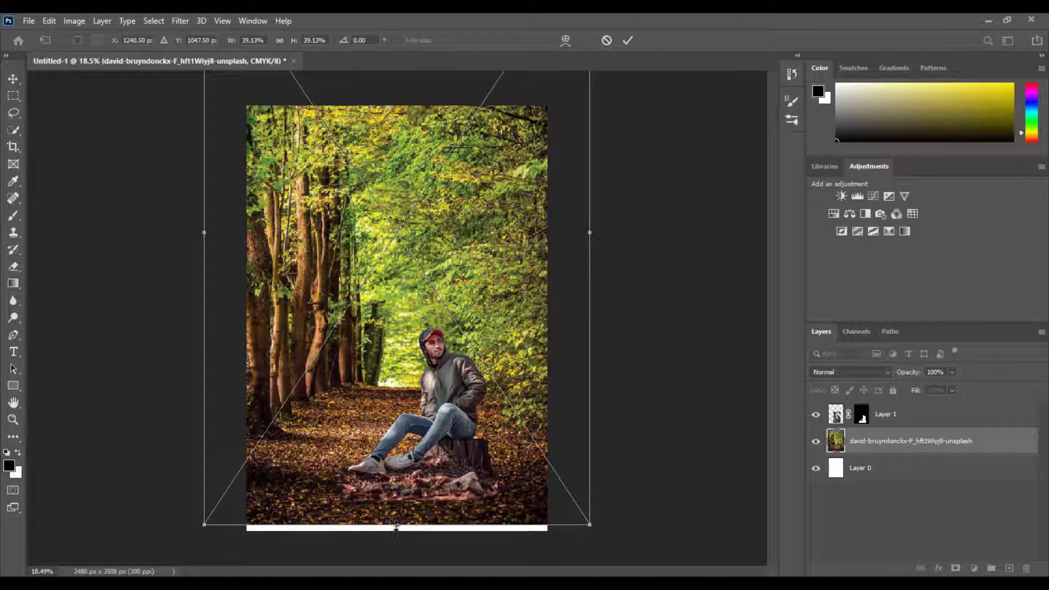
left_click_drag(396, 528, 397, 537)
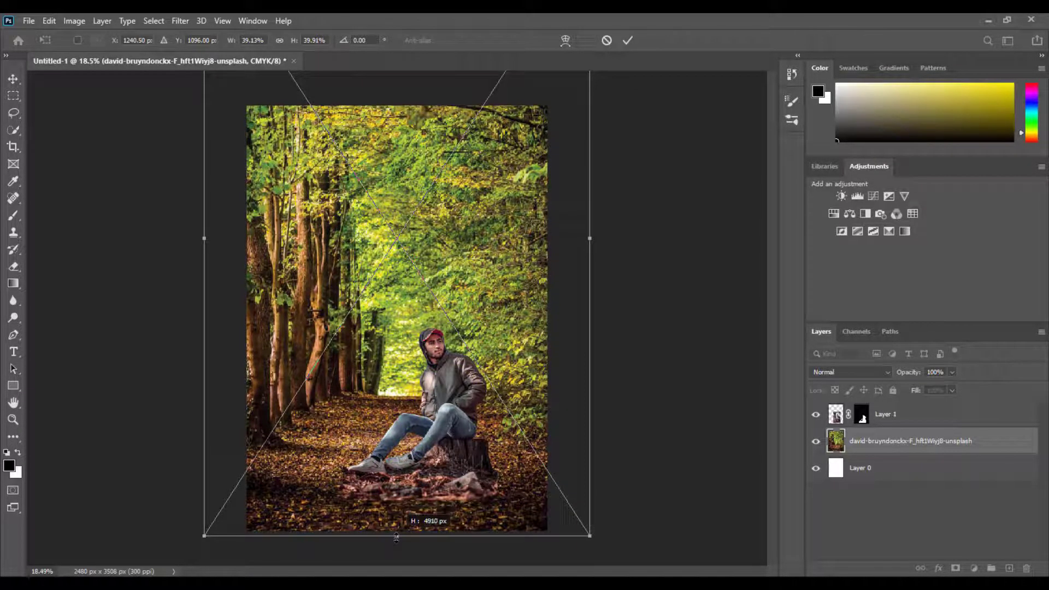
key("Up")
key("Up")
key("Up")
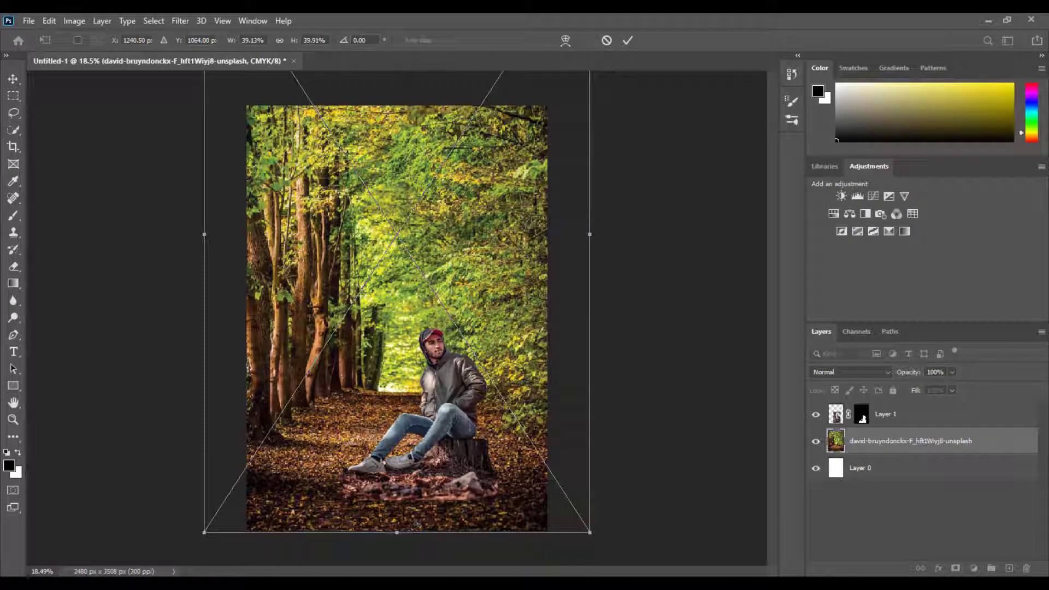
- Commit the forest photo's transform, add a layer mask and pick the Brush tool
left_click(627, 41)
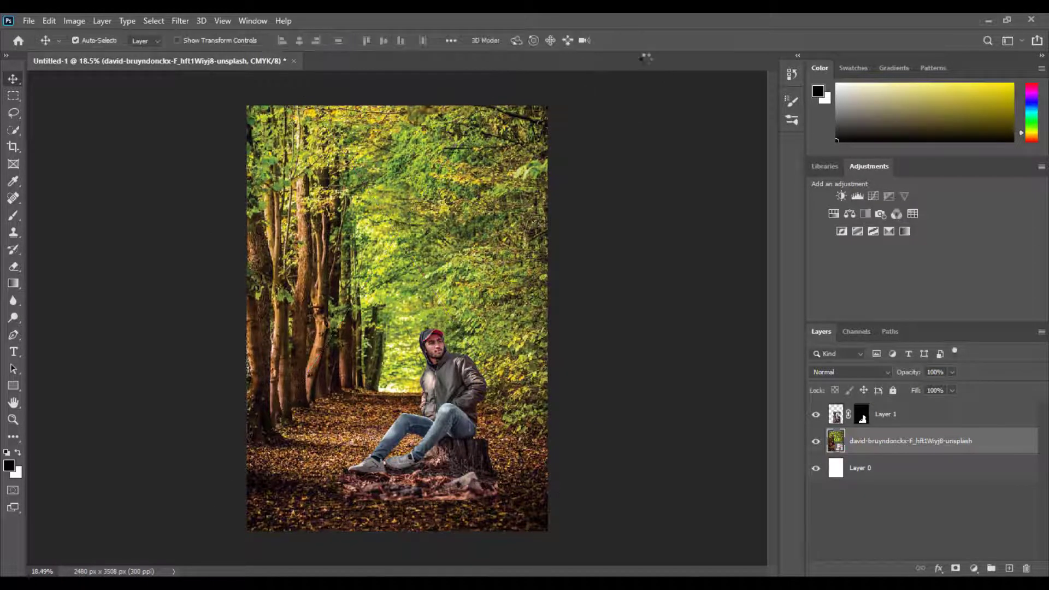
left_click(956, 569)
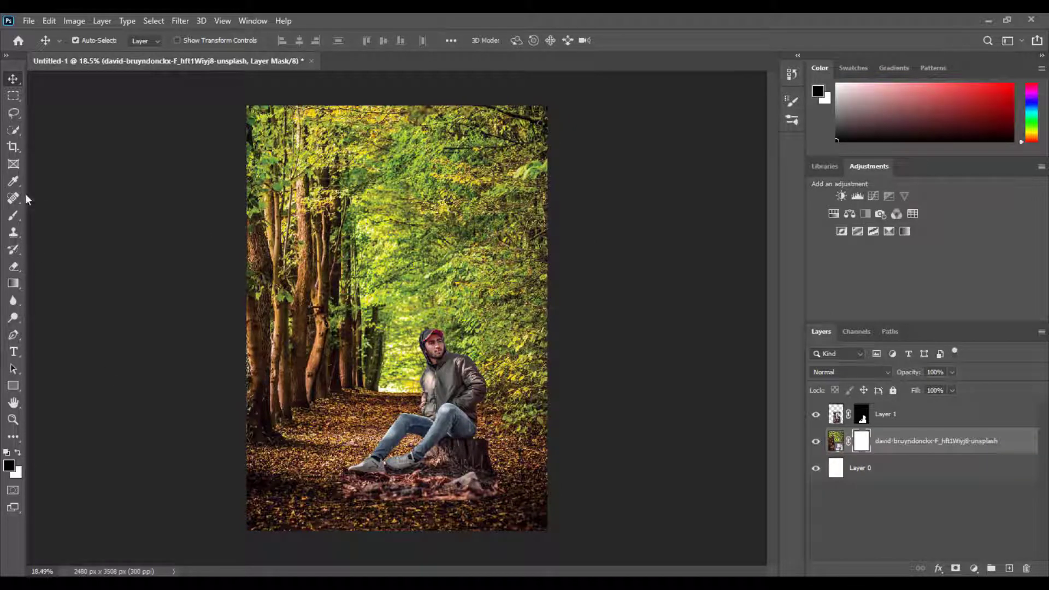
left_click(14, 216)
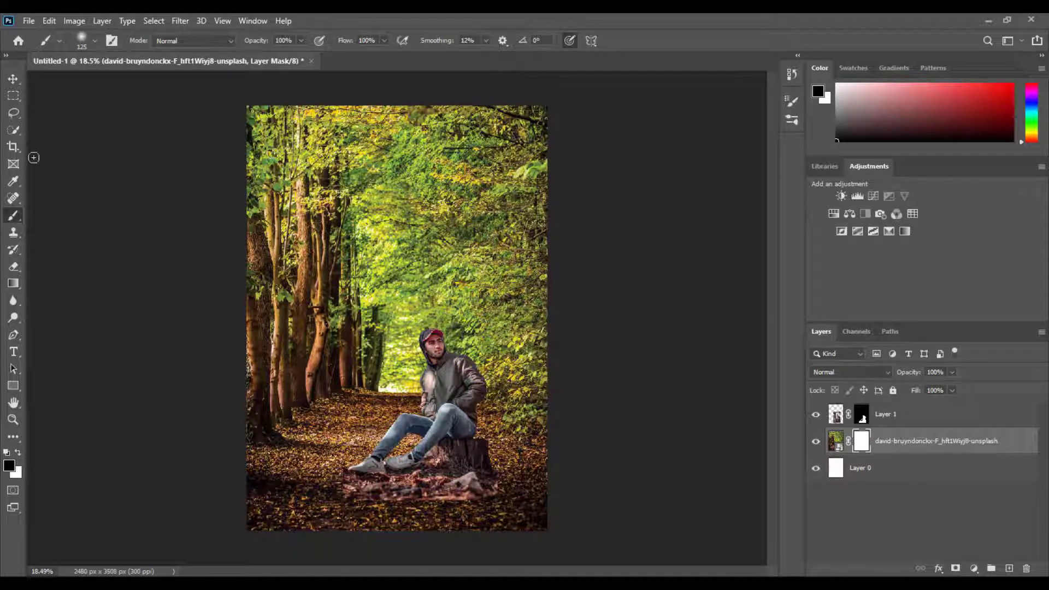
right_click(13, 218)
- Paint the forest mask black over the top-left corner and top edge, redoing a stray stroke
left_click(45, 215)
left_click_drag(276, 117, 234, 145)
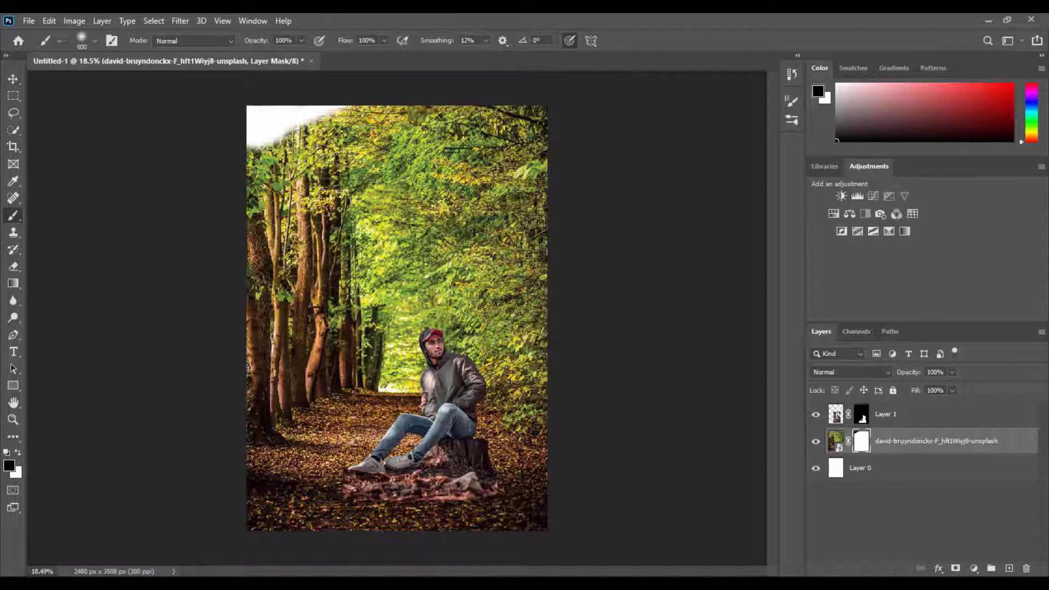
mouse_move(328, 137)
left_mouse_down()
mouse_move(346, 140)
mouse_move(407, 112)
mouse_move(269, 152)
mouse_move(317, 140)
mouse_move(312, 222)
mouse_move(333, 254)
mouse_move(424, 243)
mouse_move(527, 211)
mouse_move(445, 333)
mouse_move(543, 169)
mouse_move(510, 145)
mouse_move(543, 169)
mouse_move(469, 346)
mouse_move(503, 382)
mouse_move(361, 375)
mouse_move(263, 293)
mouse_move(300, 265)
mouse_move(442, 315)
mouse_move(241, 399)
mouse_move(363, 410)
mouse_move(321, 430)
mouse_move(370, 419)
mouse_move(393, 429)
mouse_move(445, 386)
mouse_move(491, 394)
mouse_move(511, 417)
mouse_move(556, 425)
mouse_move(525, 405)
mouse_move(510, 409)
left_mouse_up()
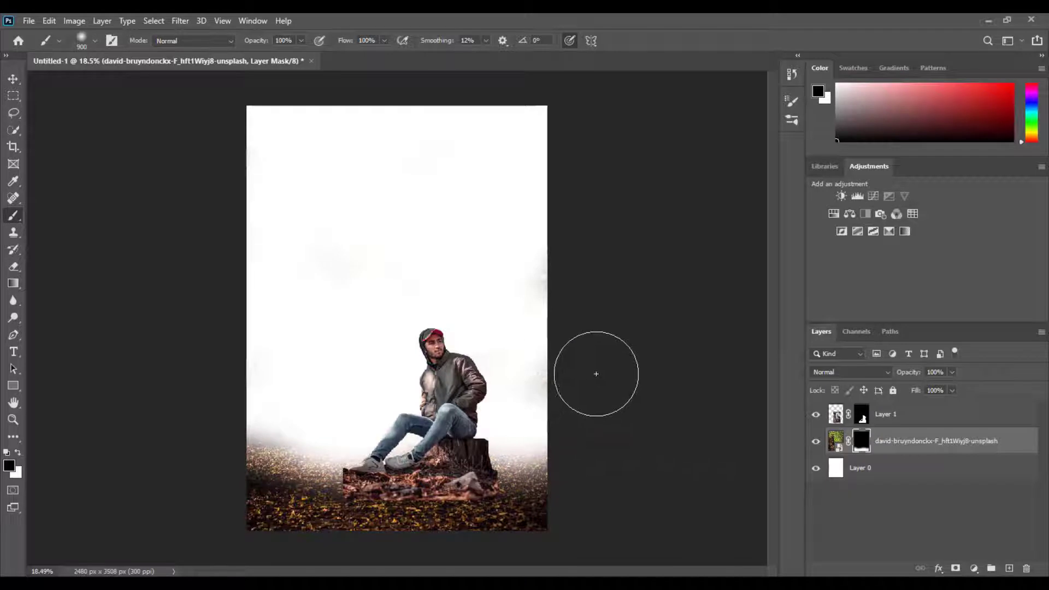
key("ctrl+z")
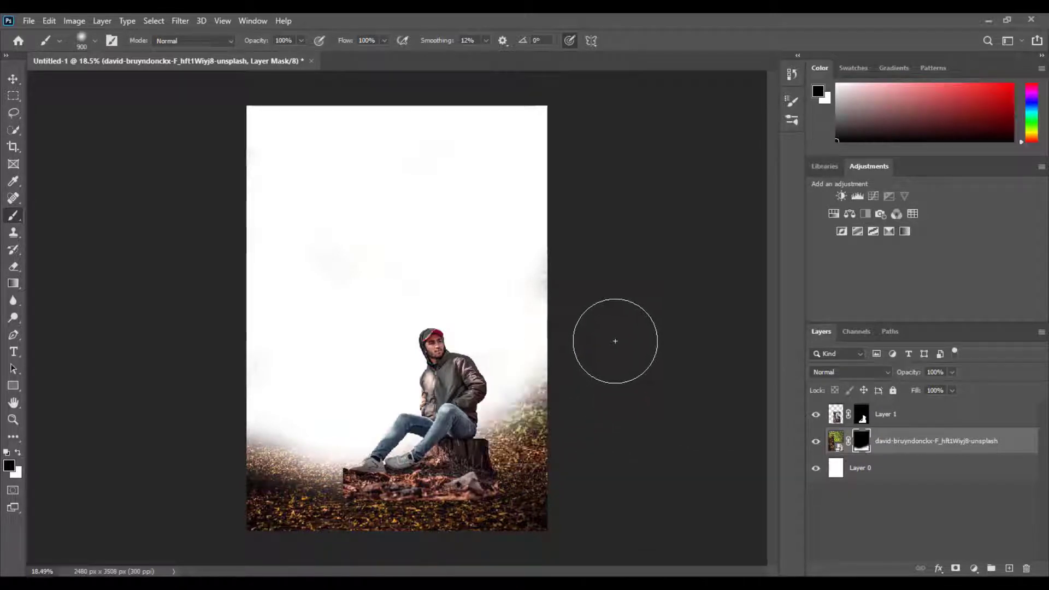
mouse_move(539, 382)
left_mouse_down()
mouse_move(516, 375)
mouse_move(525, 380)
mouse_move(510, 410)
left_mouse_up()
- With a resized brush, mask the right-side trees and the lower-left and top-edge haze
key("bracketright")
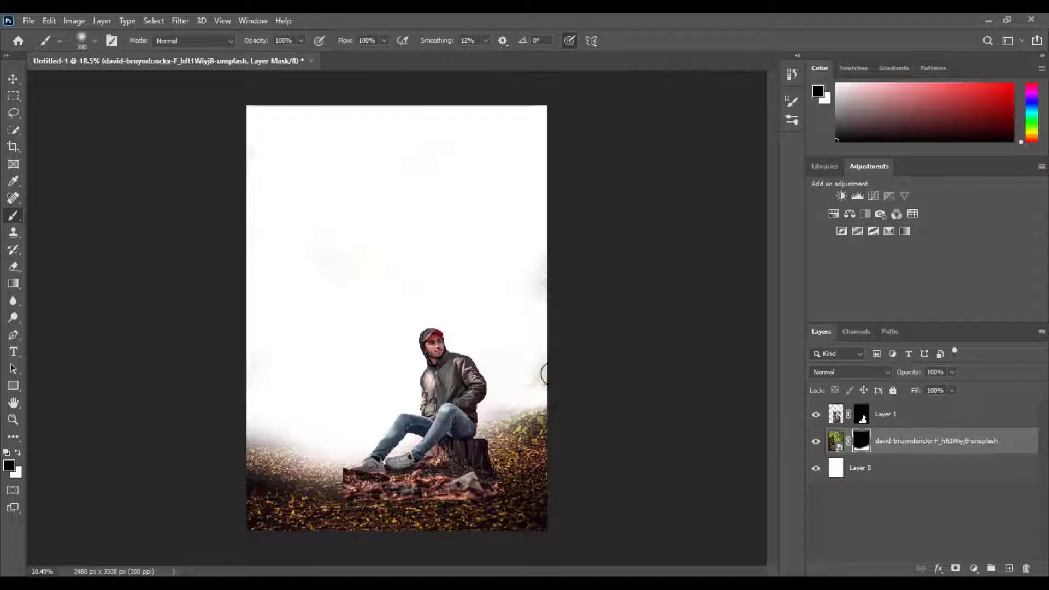
mouse_move(546, 374)
left_mouse_down()
mouse_move(514, 444)
mouse_move(543, 452)
mouse_move(526, 446)
left_mouse_up()
key("bracketleft")
key("bracketleft")
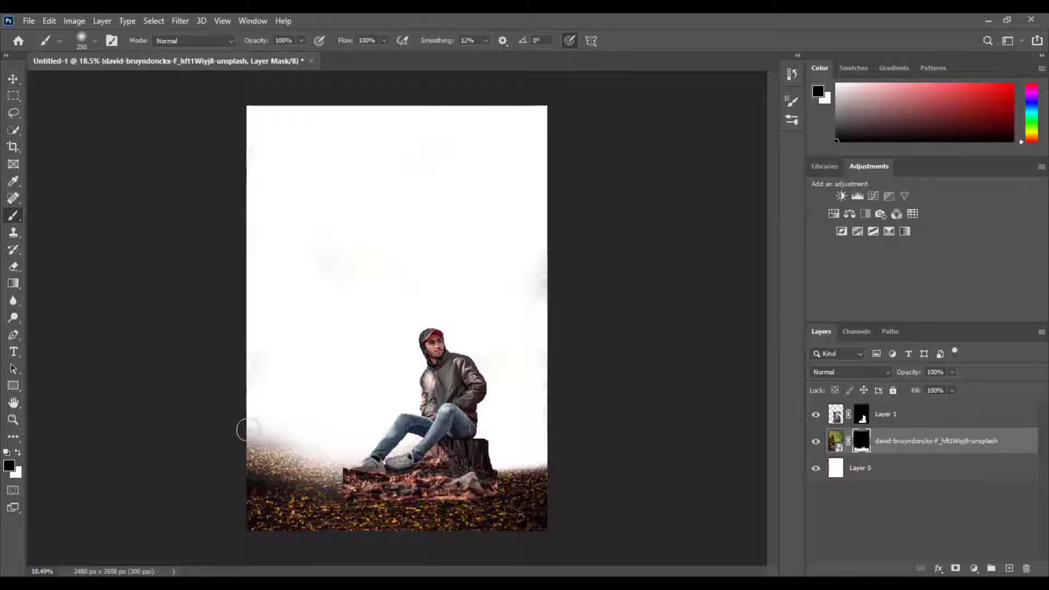
mouse_move(241, 428)
left_mouse_down()
mouse_move(293, 424)
mouse_move(277, 440)
mouse_move(247, 444)
mouse_move(314, 454)
mouse_move(295, 459)
mouse_move(366, 461)
mouse_move(260, 465)
left_mouse_up()
key("ctrl+z")
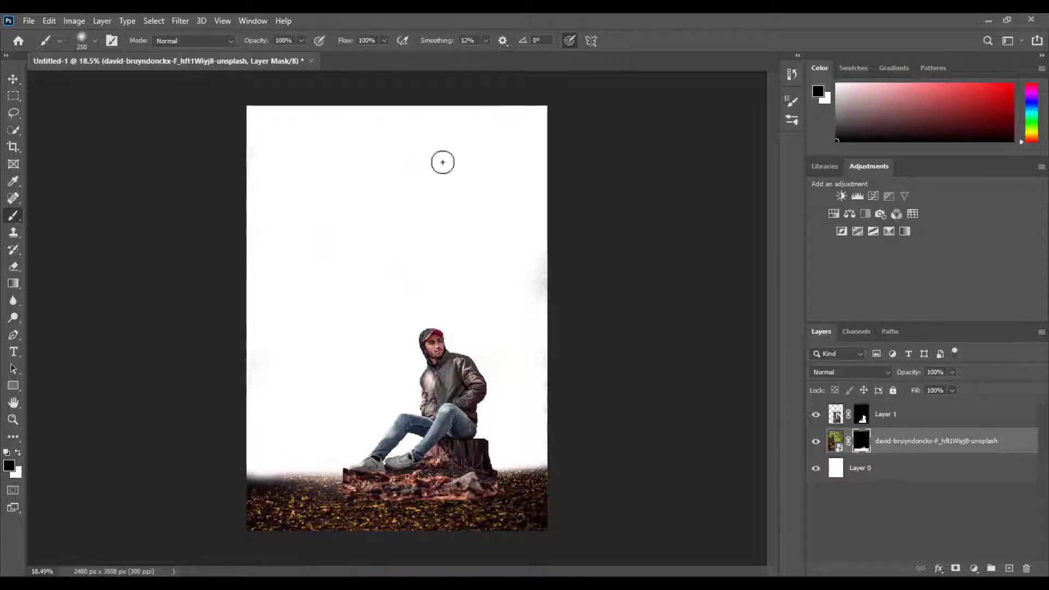
left_click_drag(377, 116, 249, 145)
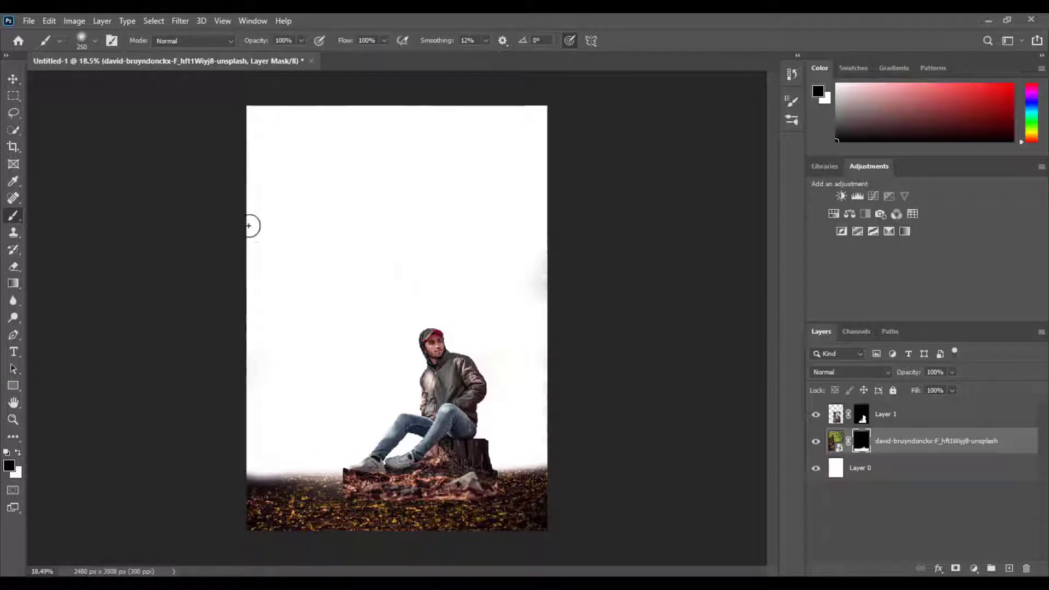
- Paint out the right-edge haze, then embed the kristopher-roller starry sky photo above the white background
left_click_drag(526, 304, 593, 280)
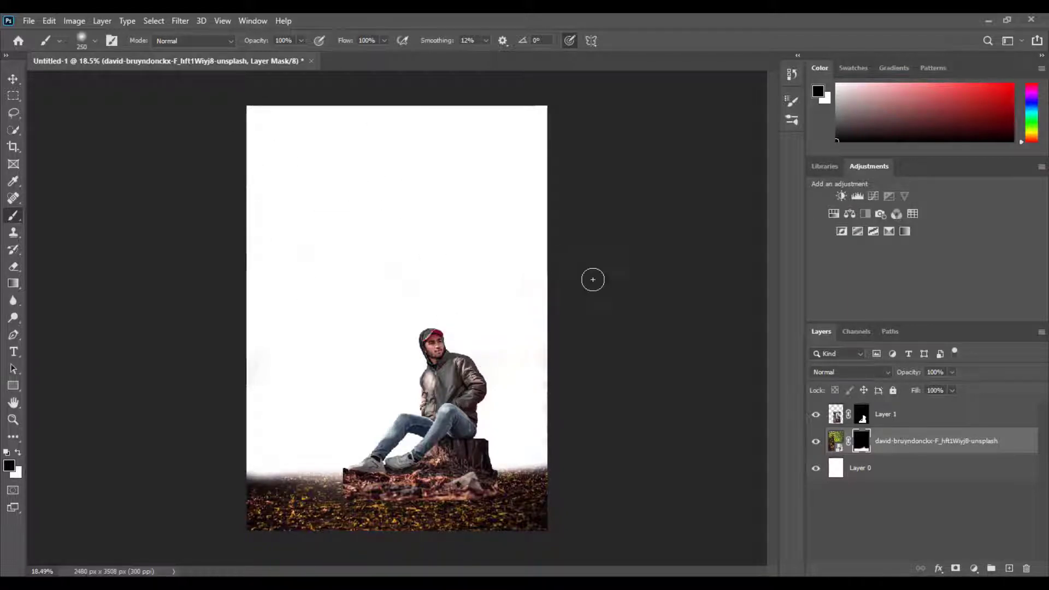
left_click(873, 470)
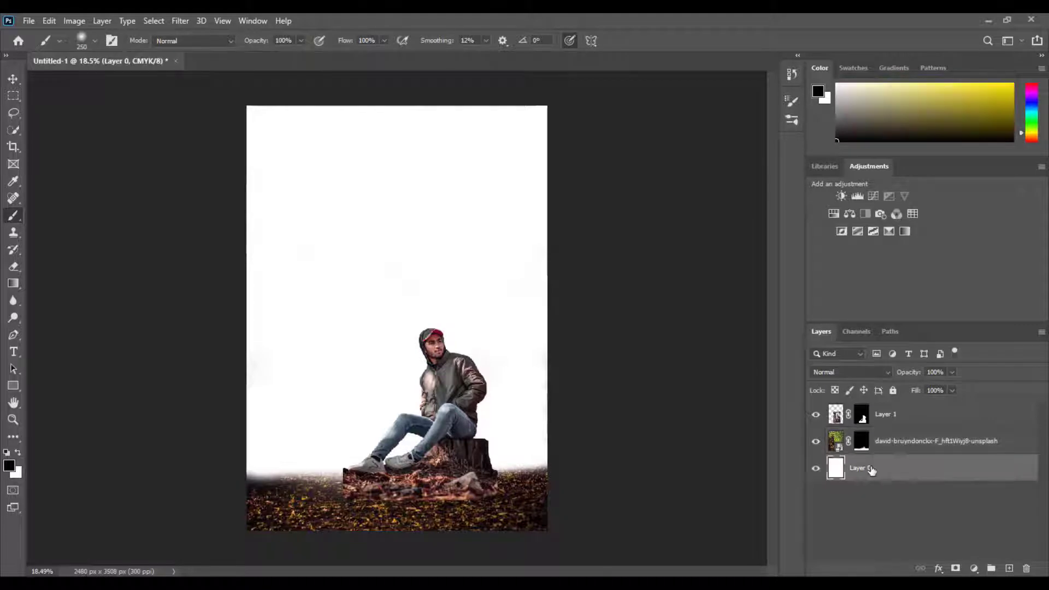
left_click(26, 20)
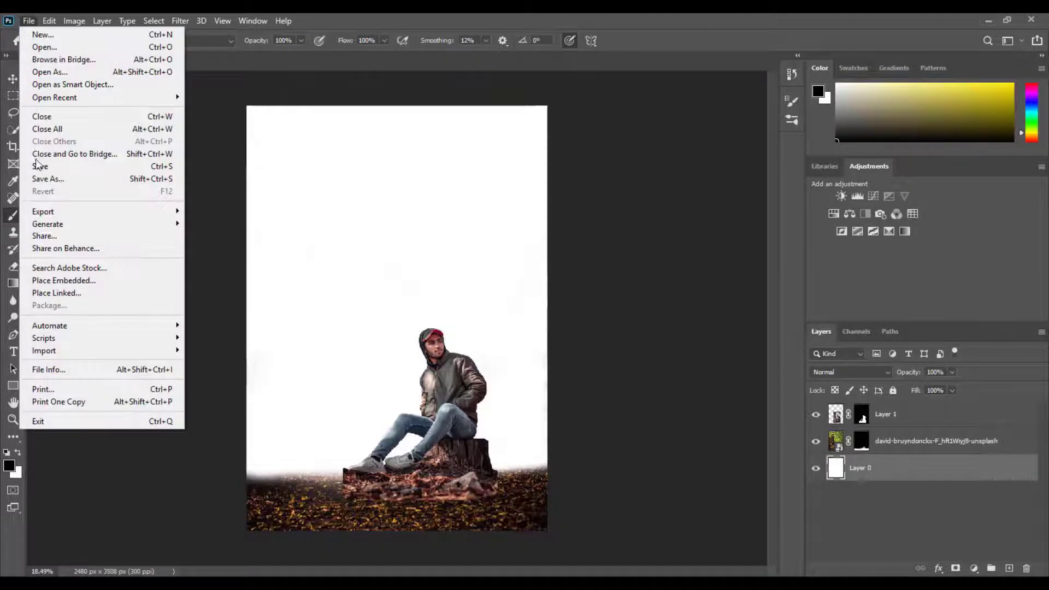
left_click(70, 282)
left_click(463, 123)
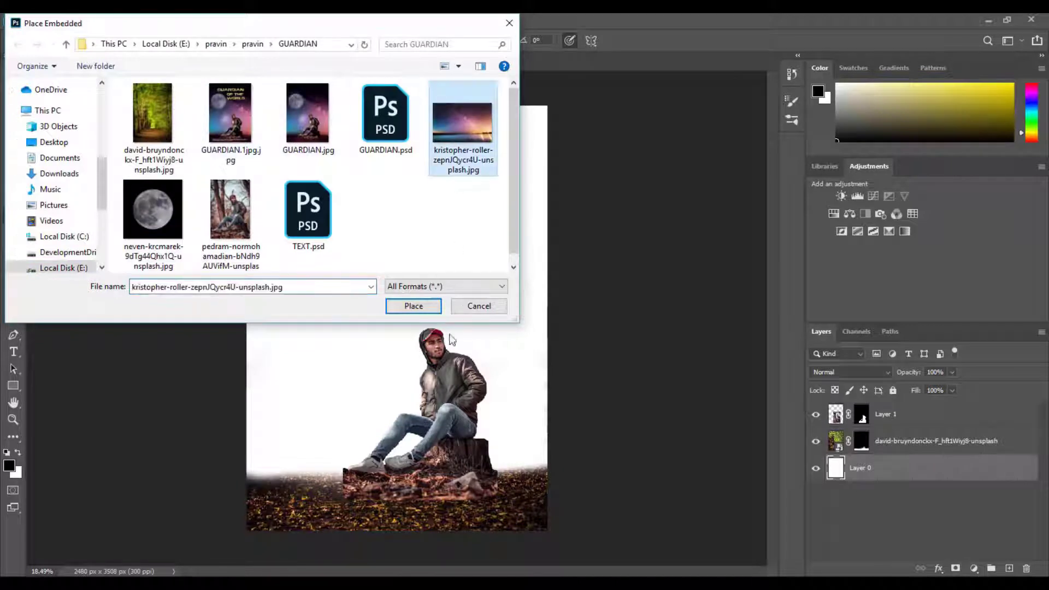
left_click(424, 307)
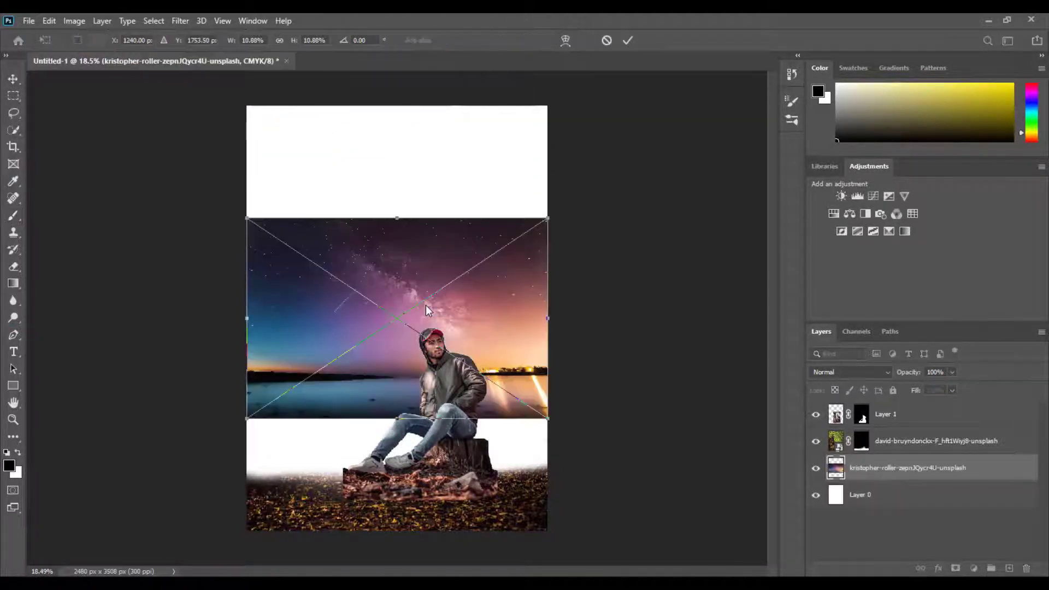
- Move the placed sky up and corner-scale it until it covers the poster
left_click_drag(396, 281, 384, 161)
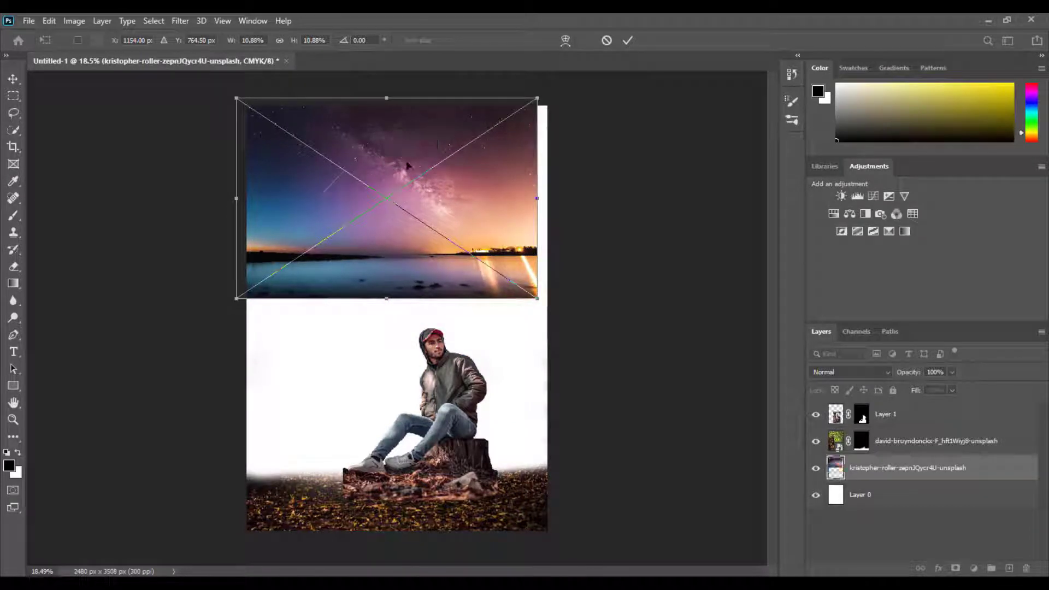
left_click_drag(538, 298, 764, 531)
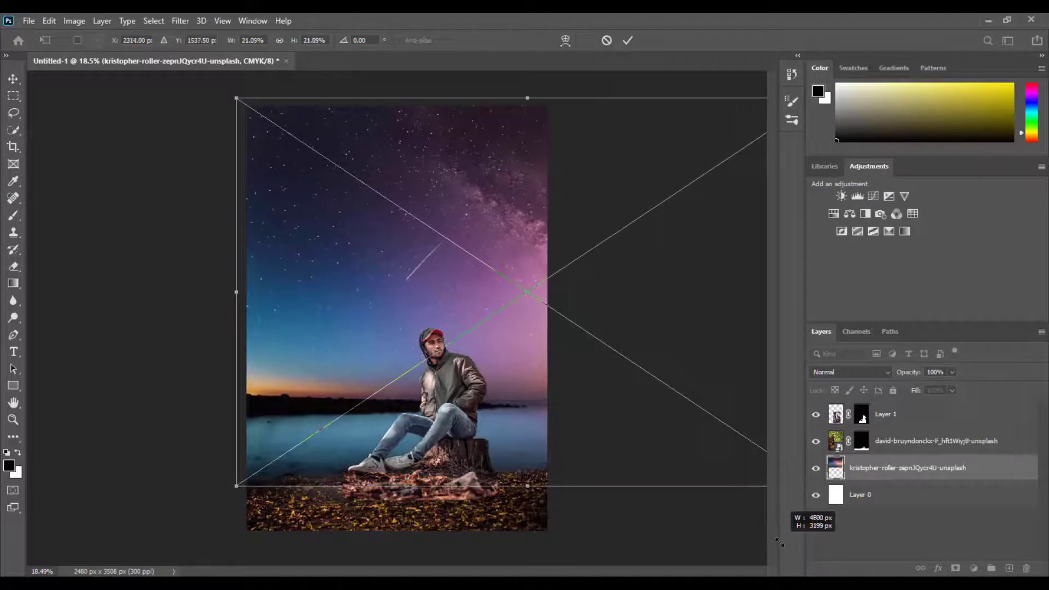
left_click_drag(768, 538, 776, 547)
left_click_drag(487, 409, 368, 385)
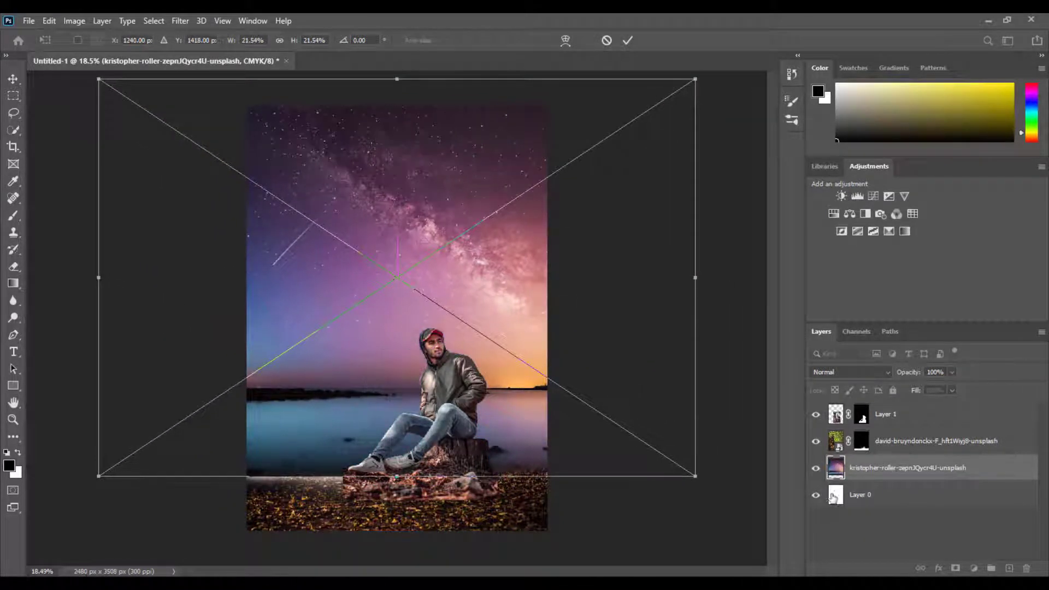
mouse_move(693, 476)
left_mouse_down()
mouse_move(704, 509)
mouse_move(828, 584)
mouse_move(845, 578)
mouse_move(835, 578)
left_mouse_up()
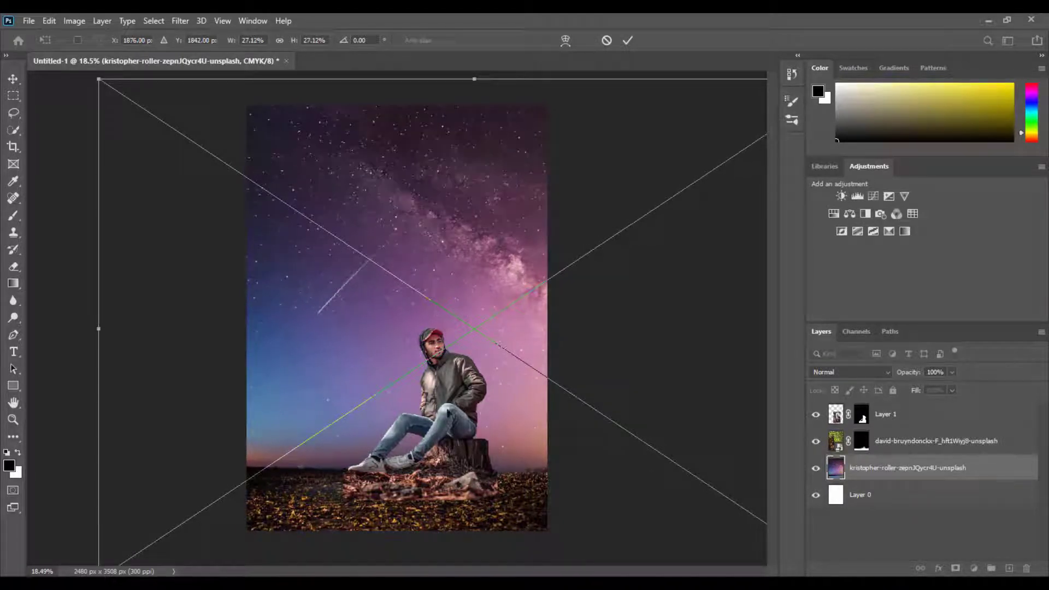
- Nudge the sky down four steps with the arrow keys and commit the transform
scroll(451, 398, "down", 1)
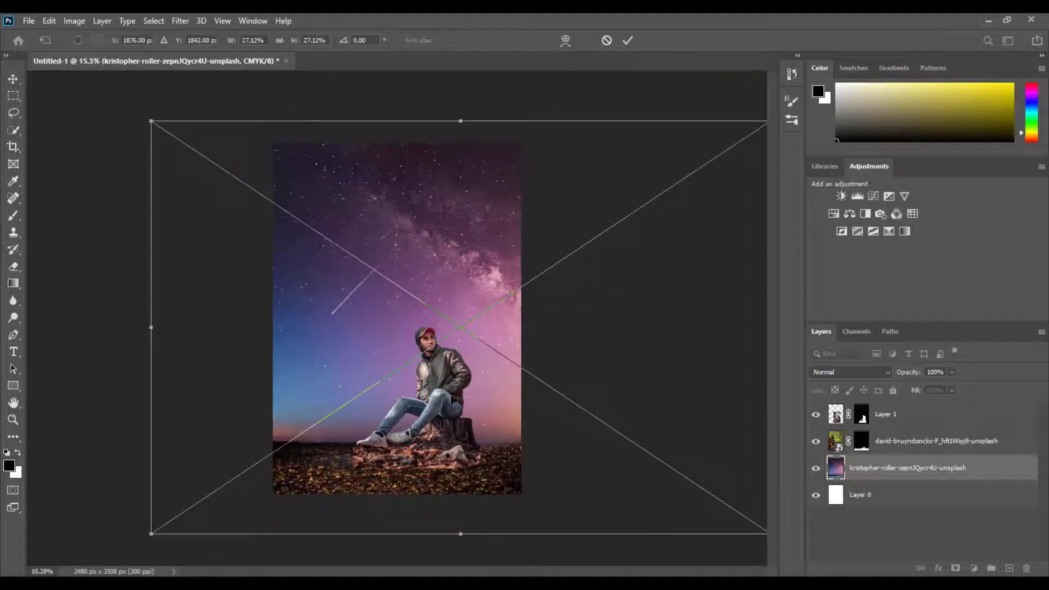
scroll(454, 400, "down", 1)
scroll(461, 405, "down", 1)
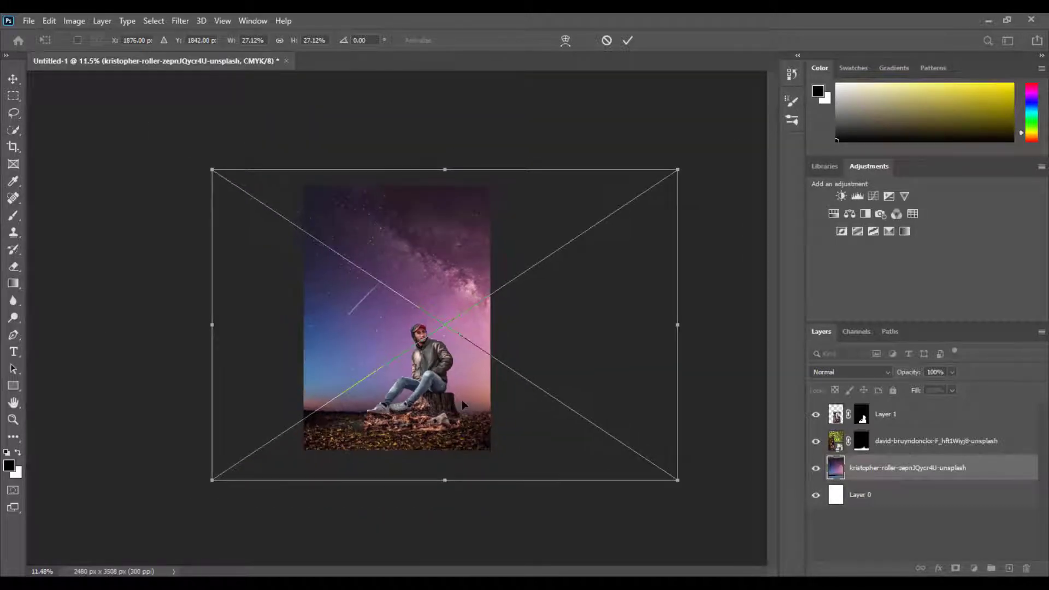
key("Down")
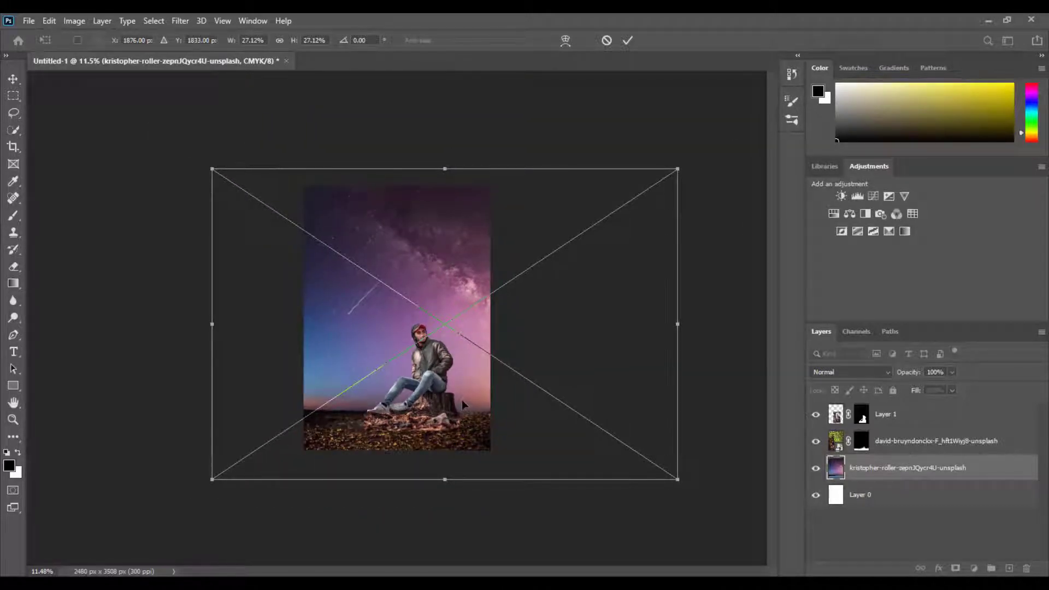
key("Down")
key("Down")
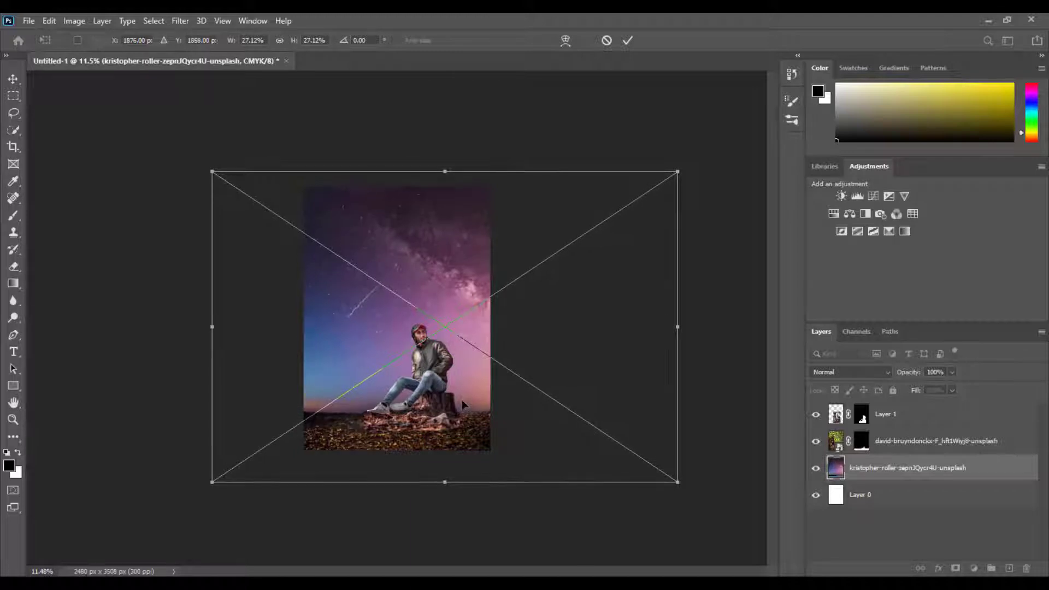
key("Down")
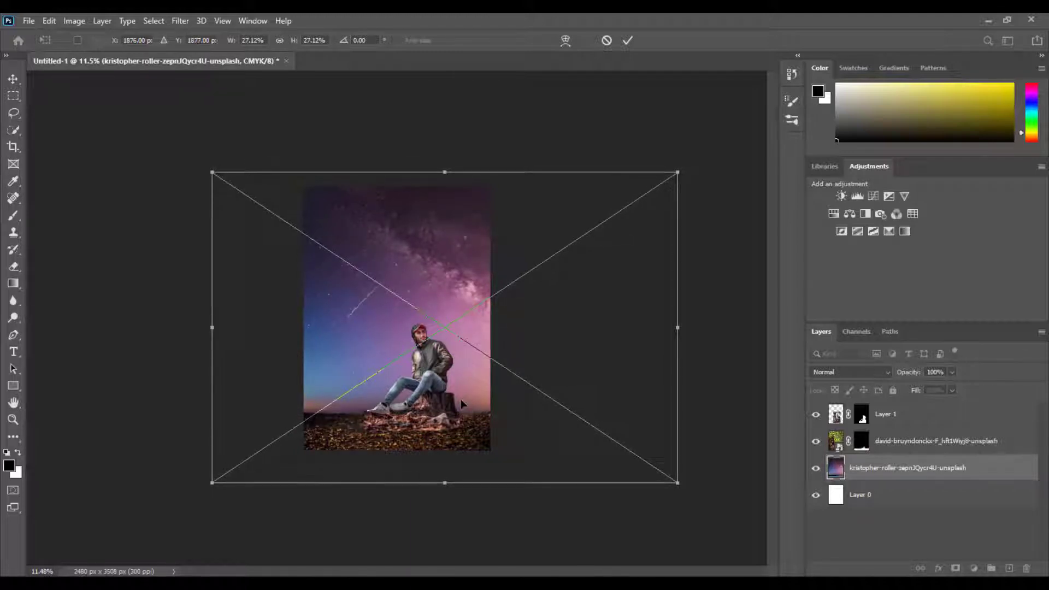
key("Down")
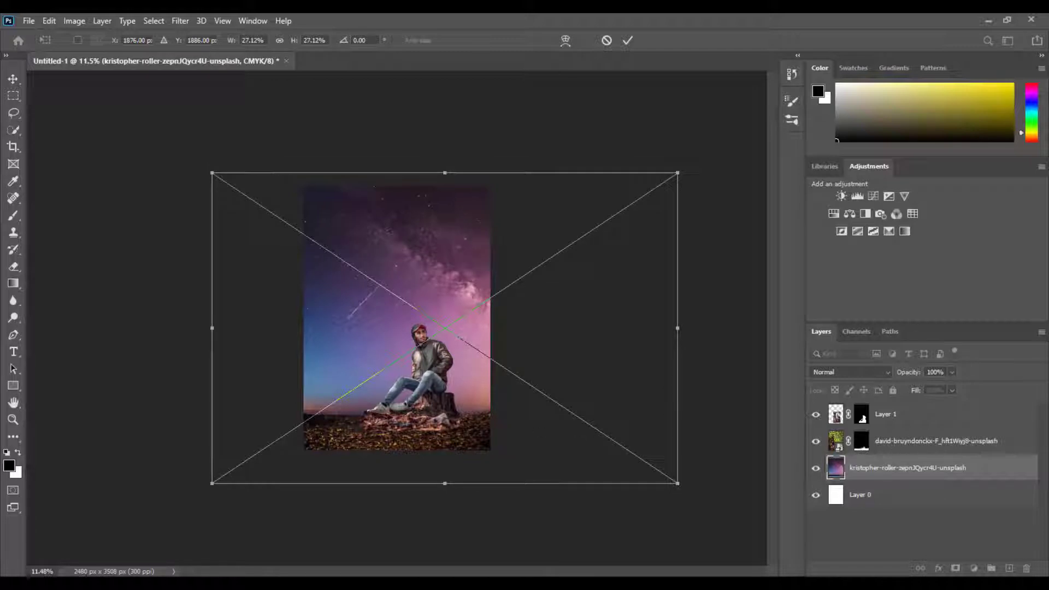
left_click(630, 41)
key("b")
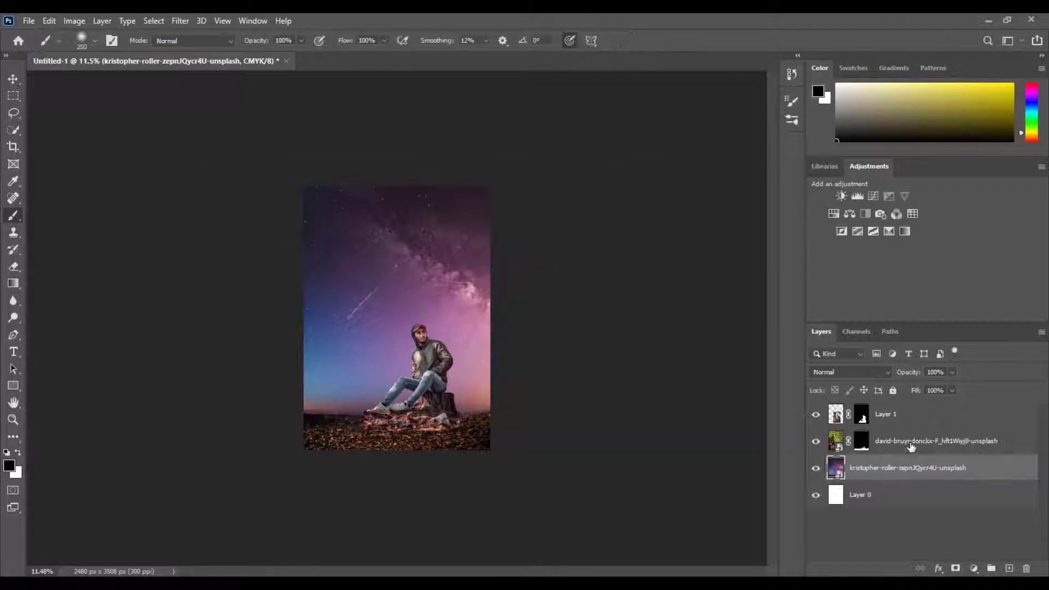
left_click(911, 441)
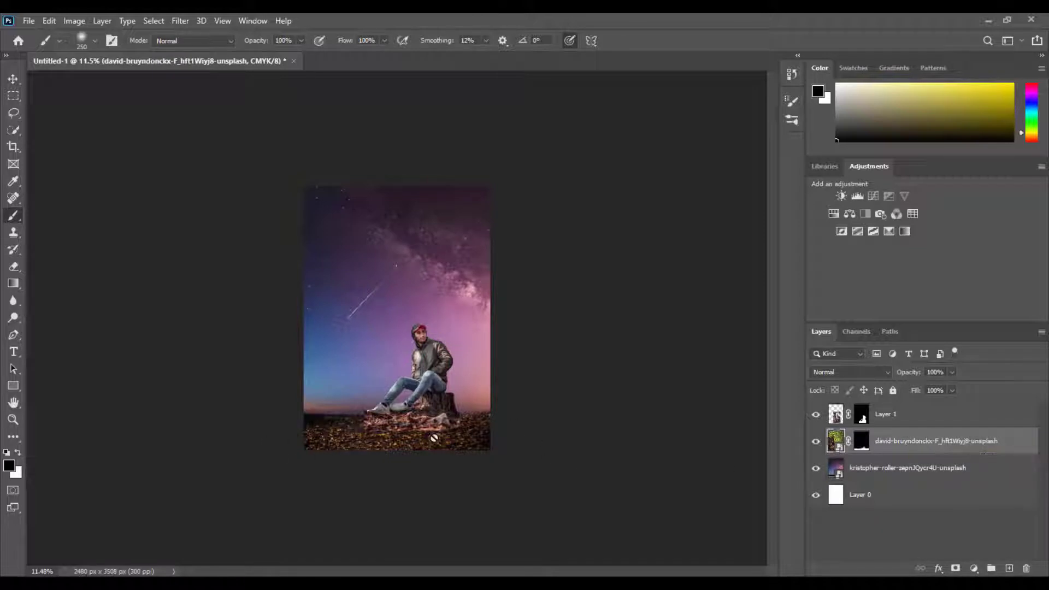
scroll(310, 450, "up", 2)
scroll(491, 415, "up", 2)
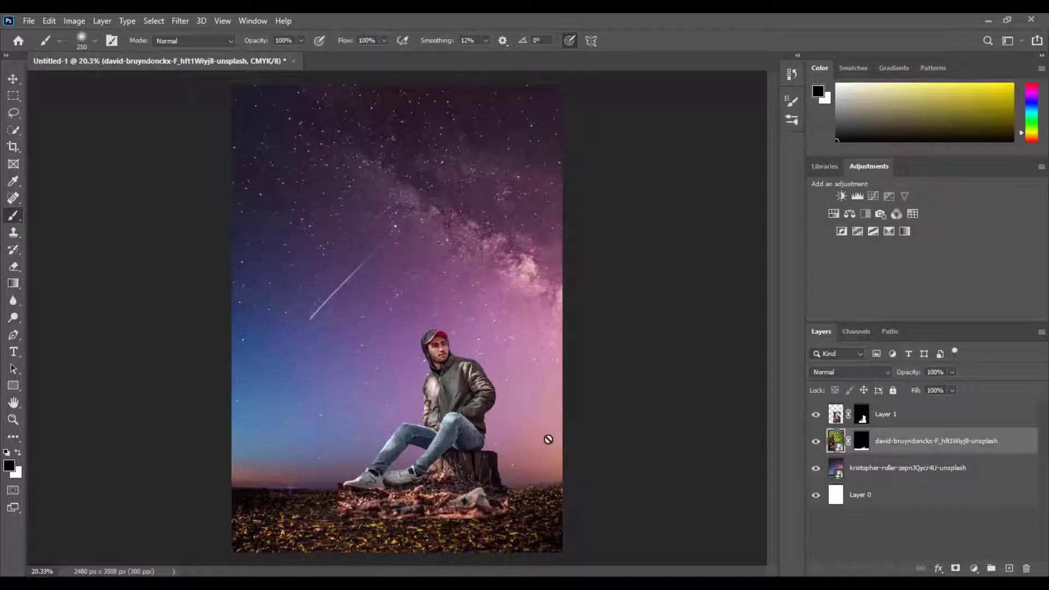
left_click(871, 469)
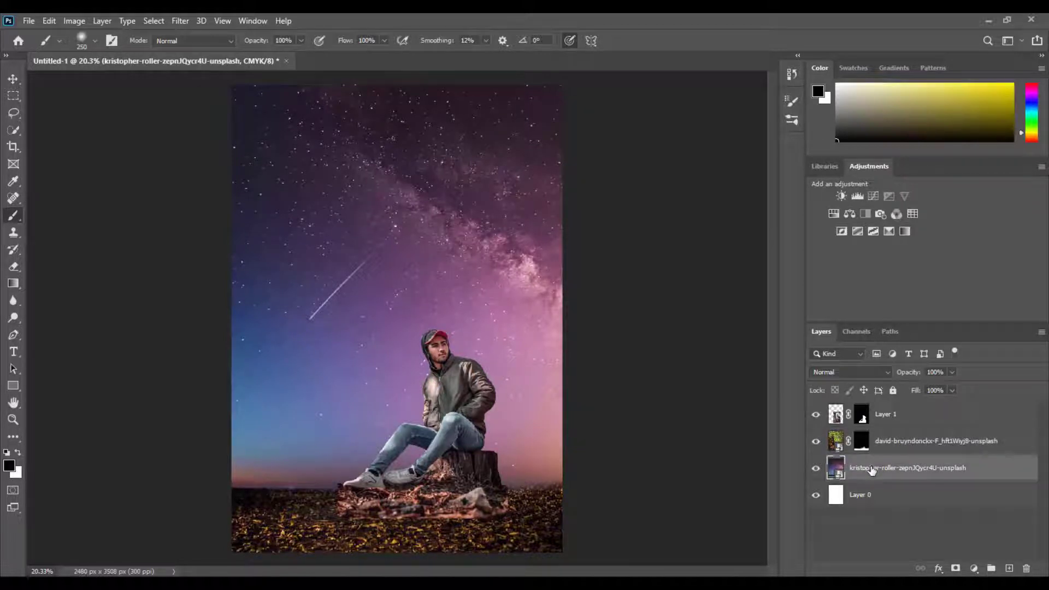
key("v")
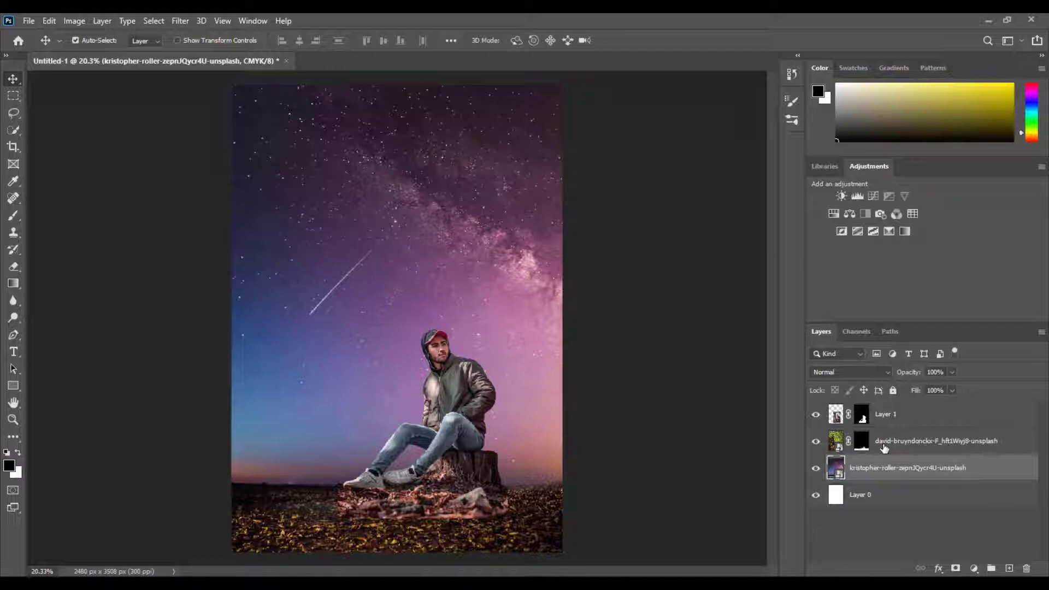
left_click(886, 443)
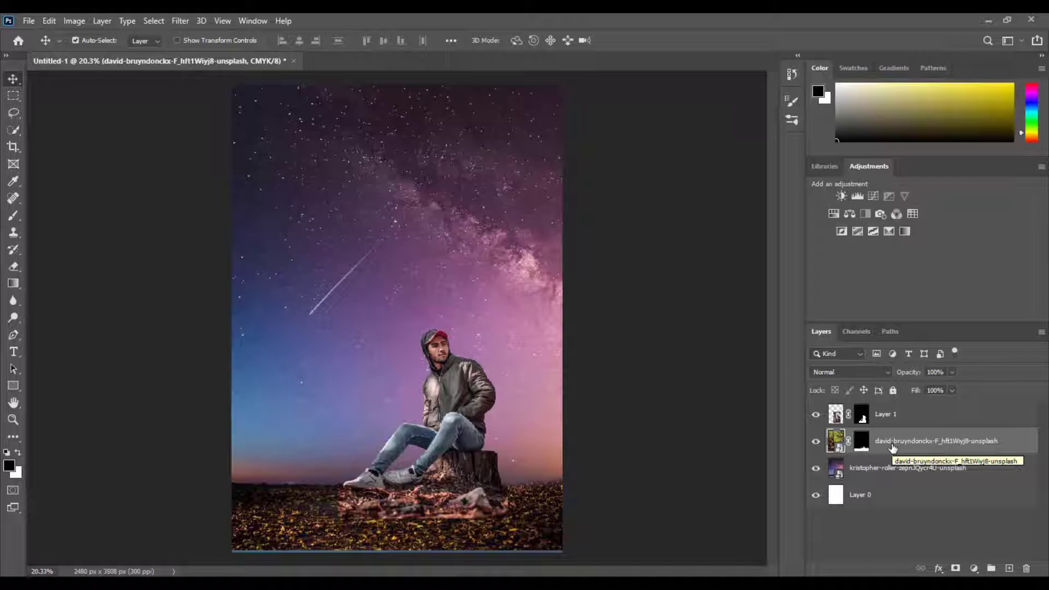
left_click(892, 422)
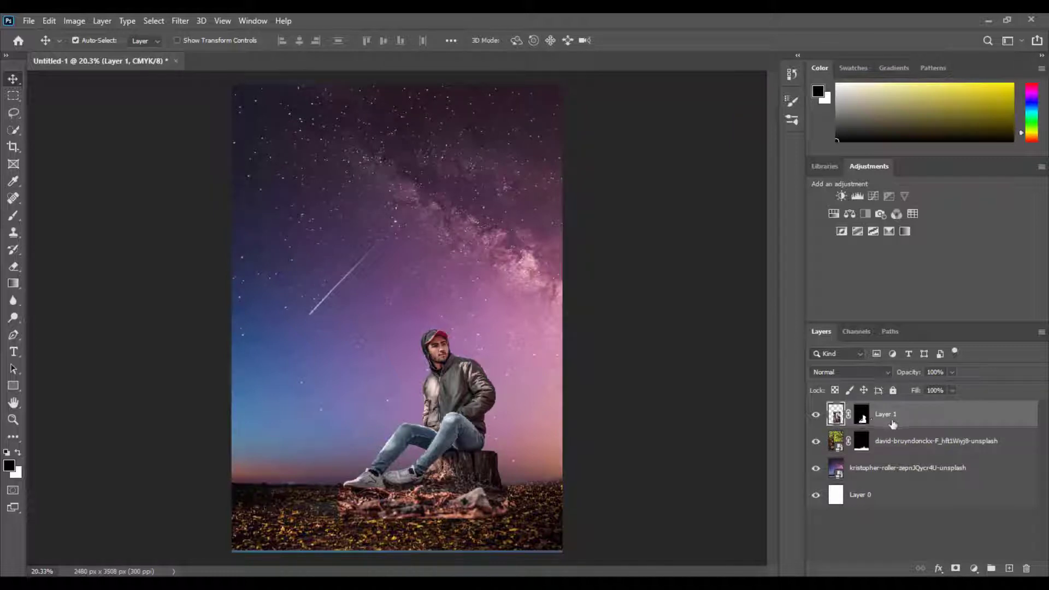
- On Layer 1's mask, paint black over ground debris and the light rock, partly at 53% opacity
left_click(862, 418)
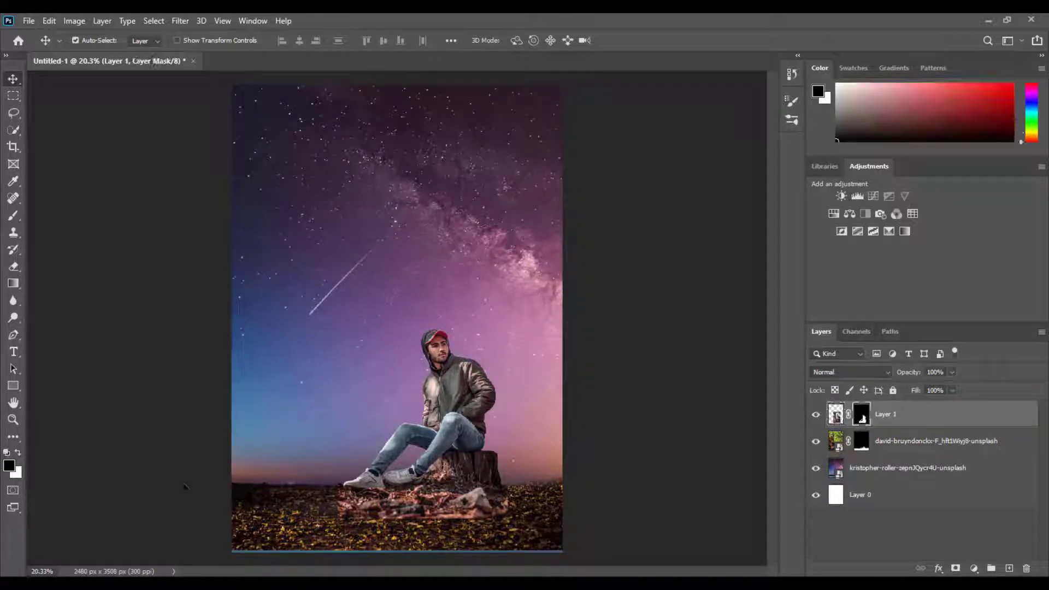
left_click(13, 216)
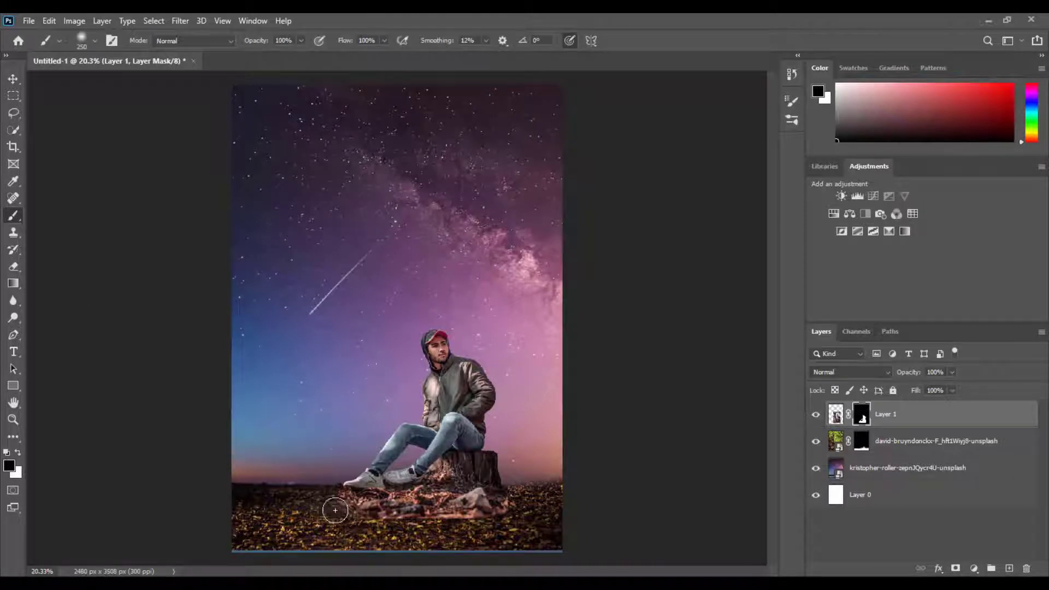
mouse_move(338, 508)
left_mouse_down()
mouse_move(505, 516)
mouse_move(459, 511)
left_mouse_up()
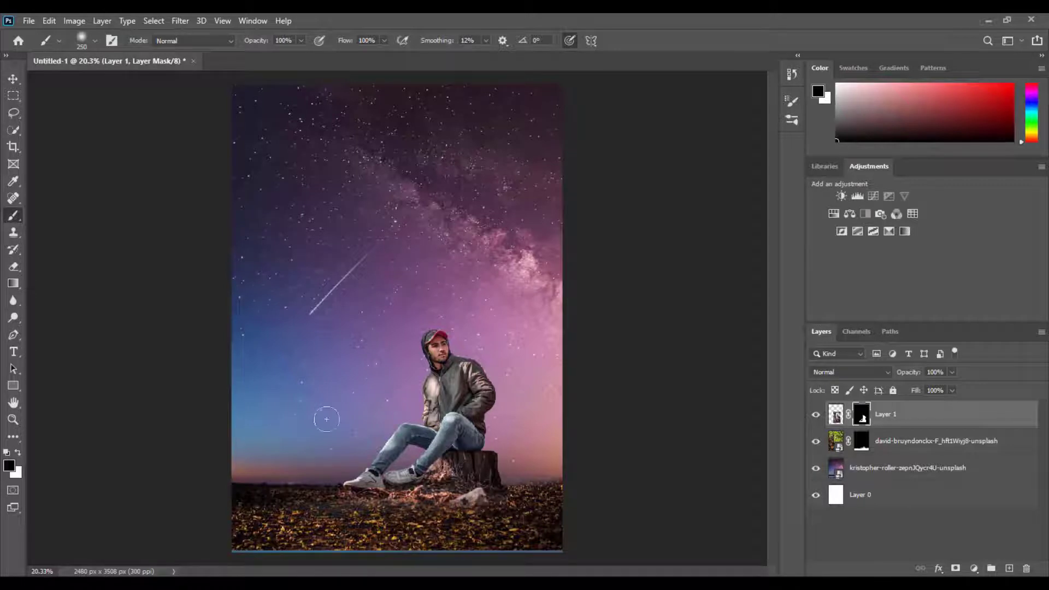
left_click(301, 42)
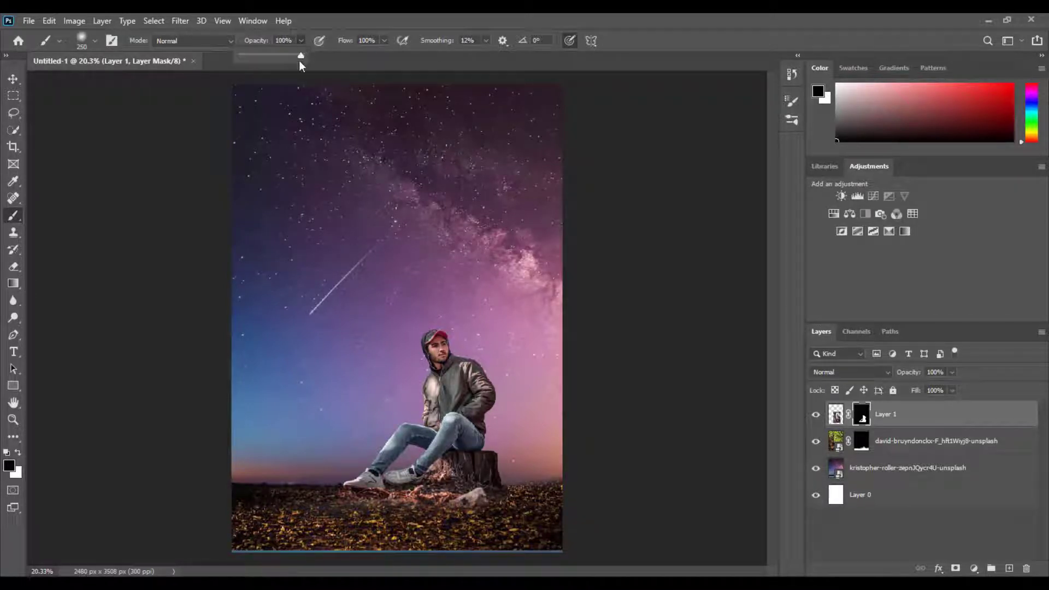
left_click_drag(288, 57, 273, 57)
left_click(383, 507)
mouse_move(383, 507)
left_mouse_down()
mouse_move(336, 503)
mouse_move(445, 506)
left_mouse_up()
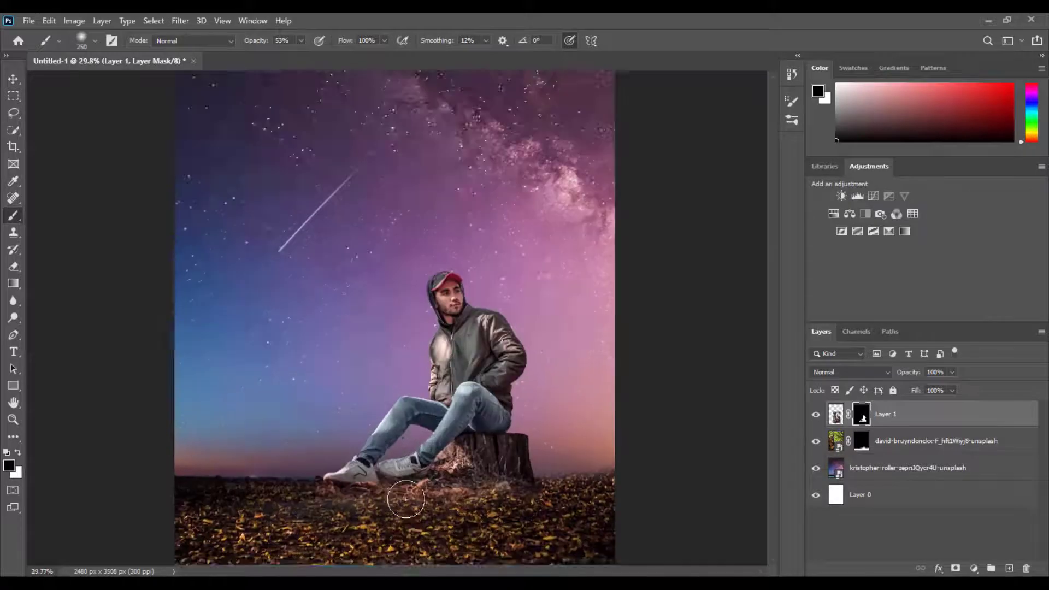
scroll(445, 506, "up", 4)
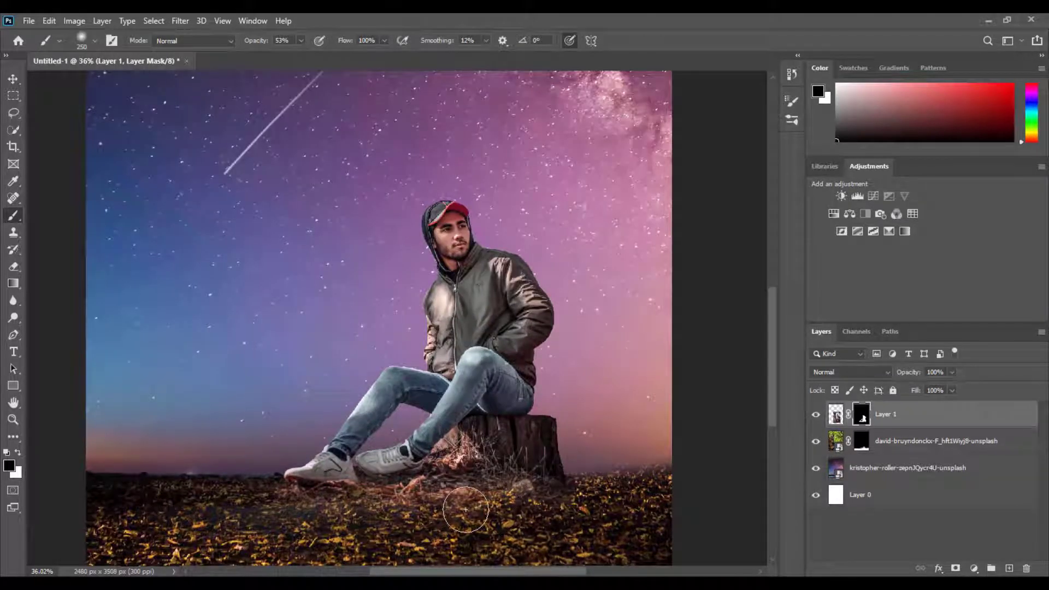
left_click_drag(540, 512, 532, 503)
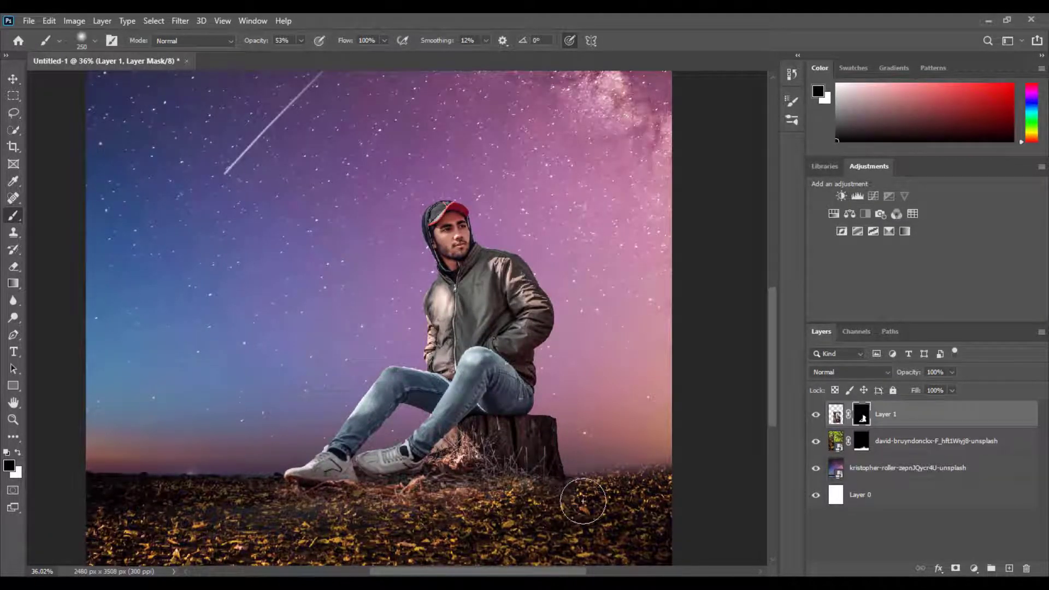
scroll(390, 383, "down", 2)
scroll(389, 383, "down", 2)
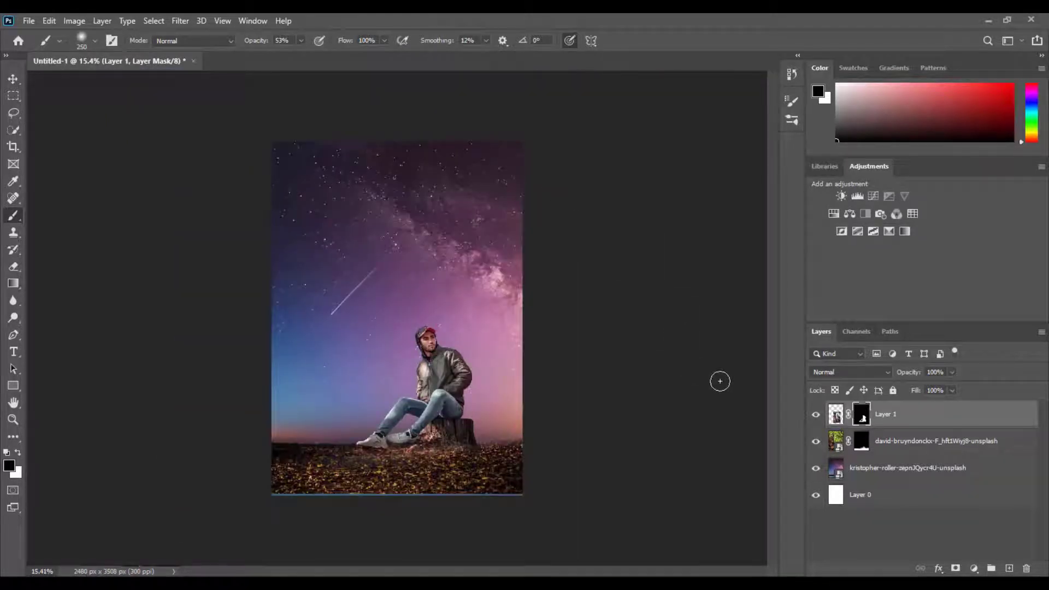
- Add a Channel Mixer adjustment layer to the starry sky layer
left_click(895, 470)
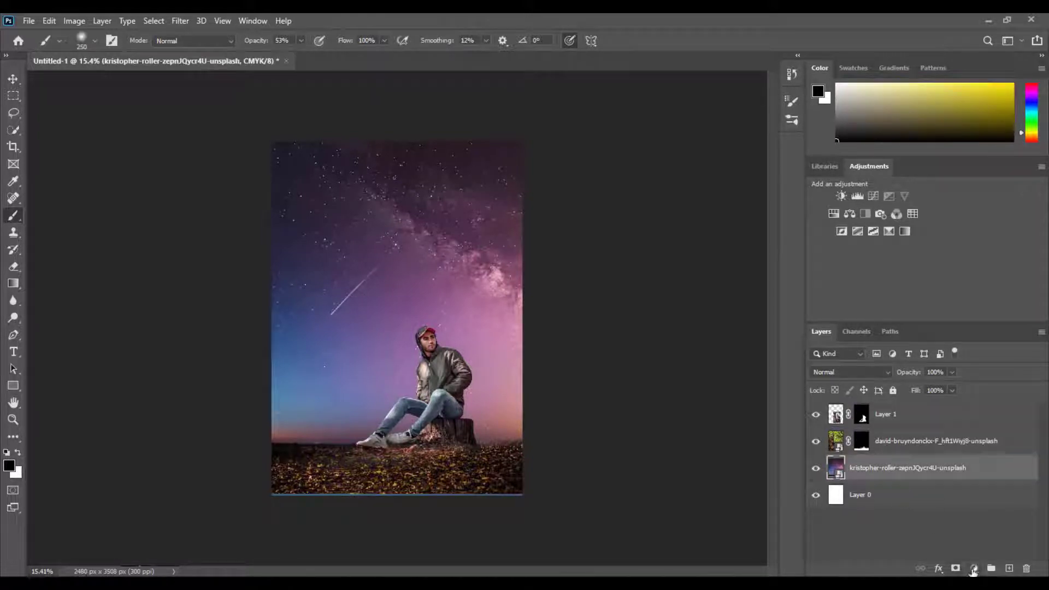
left_click(974, 570)
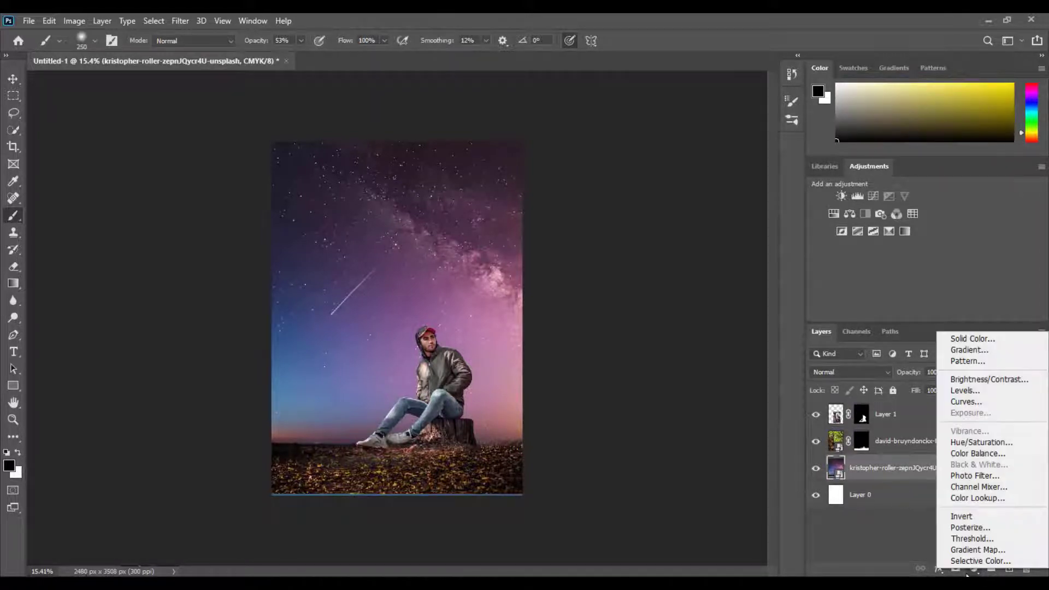
left_click(977, 488)
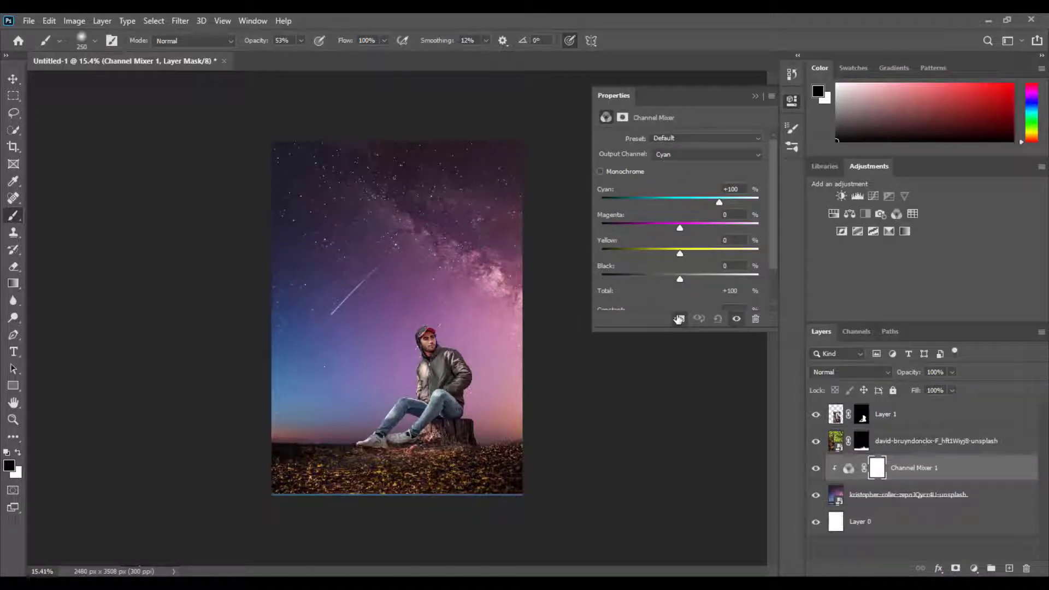
- Set Output Channel to Magenta and adjust its Cyan, Magenta, Yellow and Black sliders
left_click(693, 155)
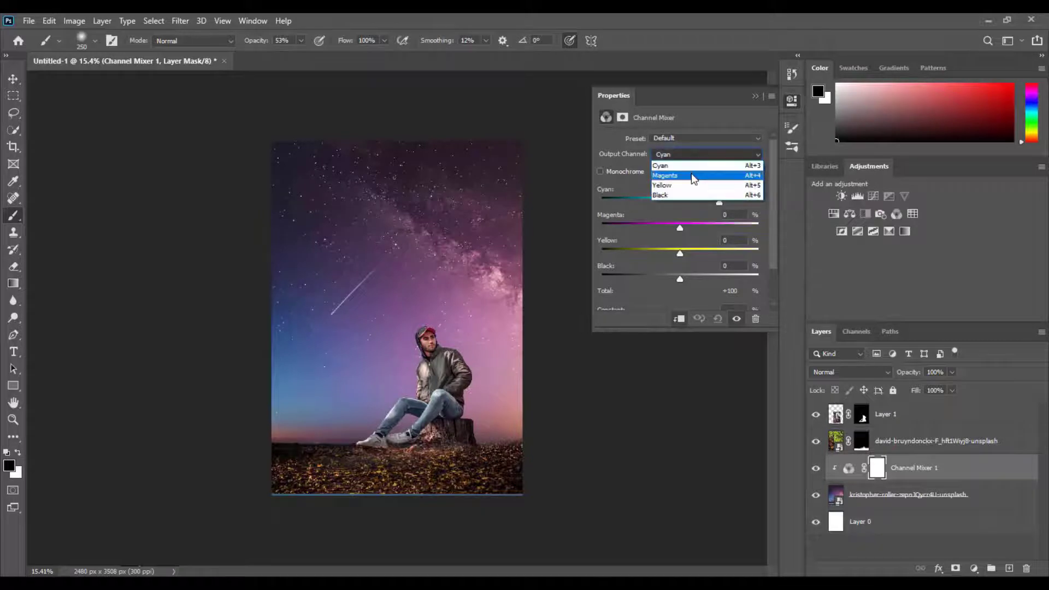
left_click(692, 168)
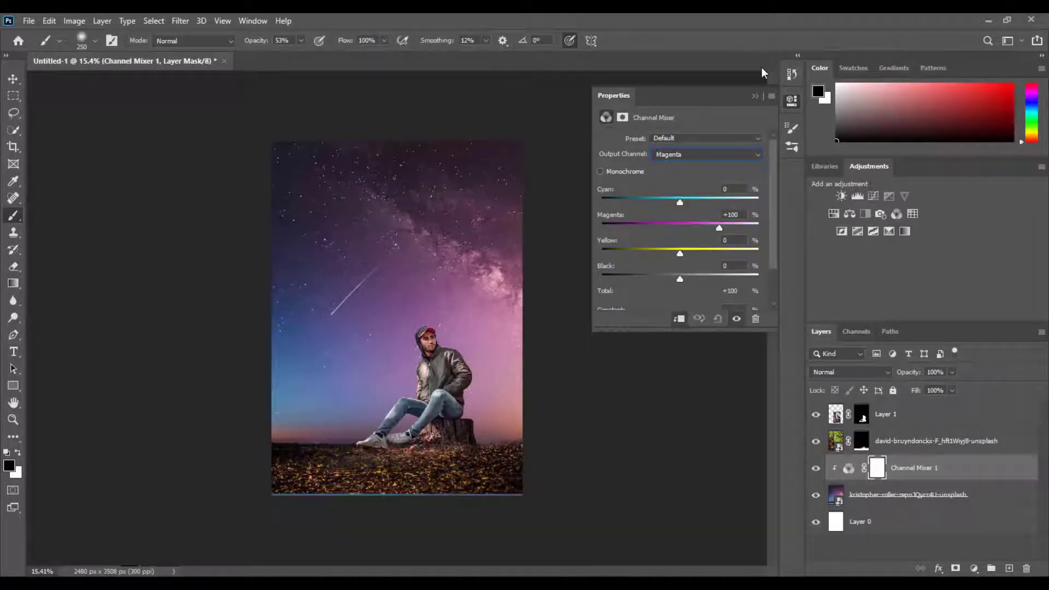
left_click_drag(719, 230, 720, 229)
left_click_drag(721, 239, 722, 241)
mouse_move(678, 203)
left_mouse_down()
mouse_move(664, 208)
mouse_move(688, 208)
left_mouse_up()
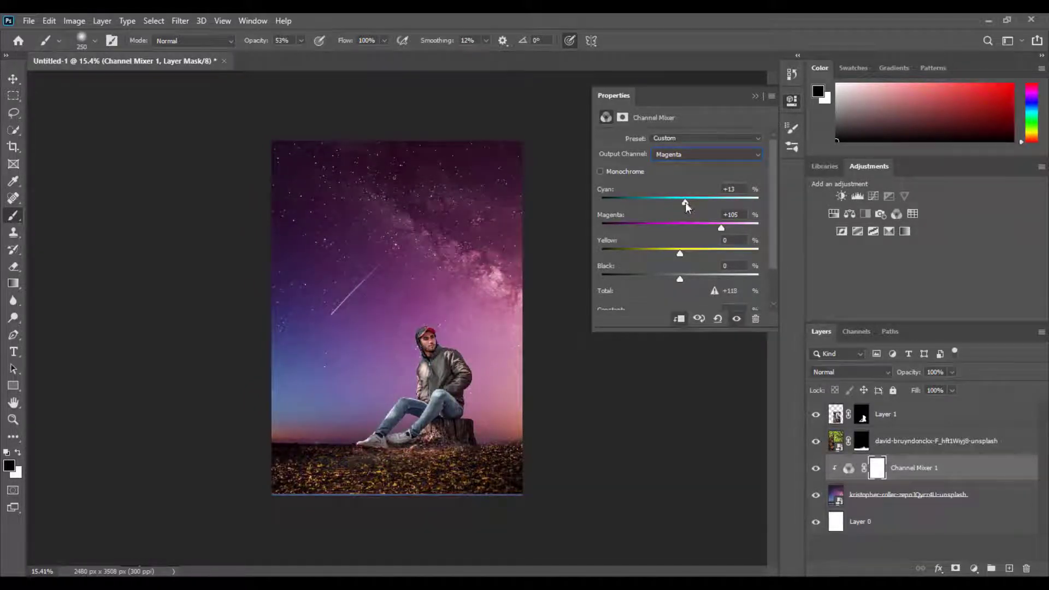
left_click_drag(686, 206, 689, 207)
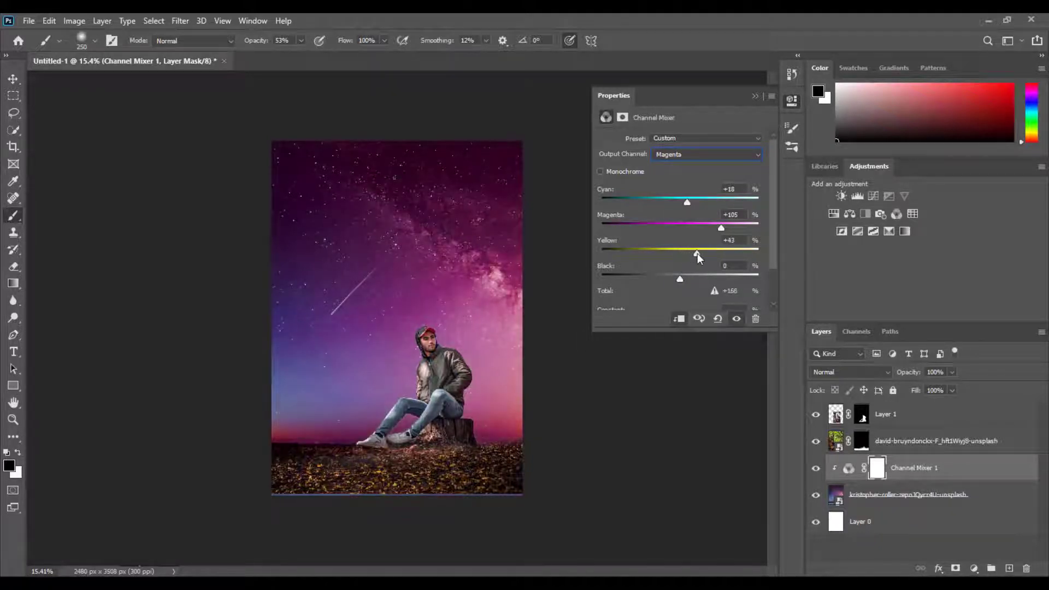
left_click_drag(679, 252, 652, 260)
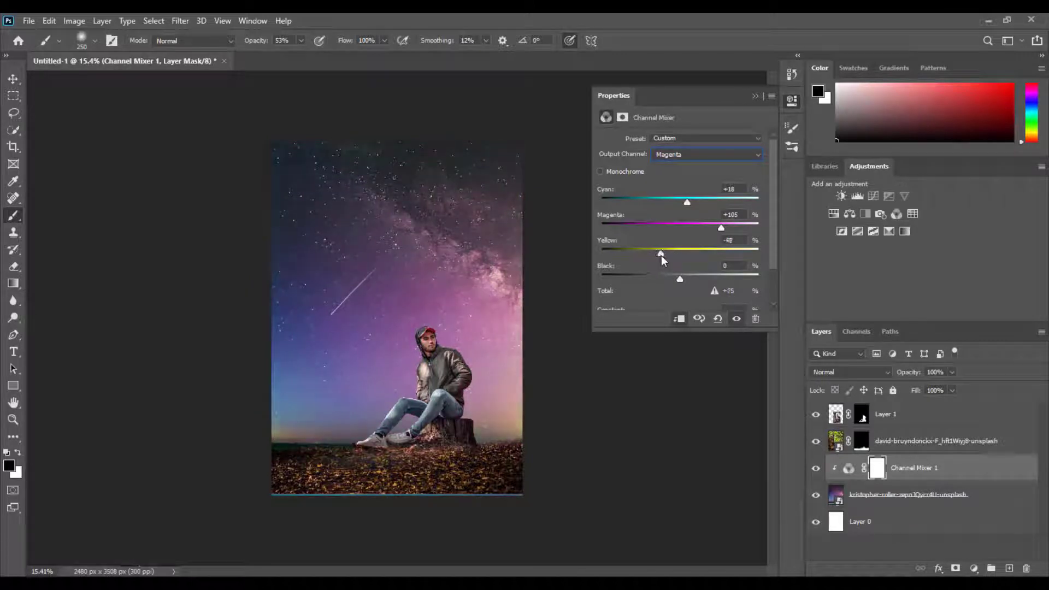
left_click_drag(662, 257, 673, 255)
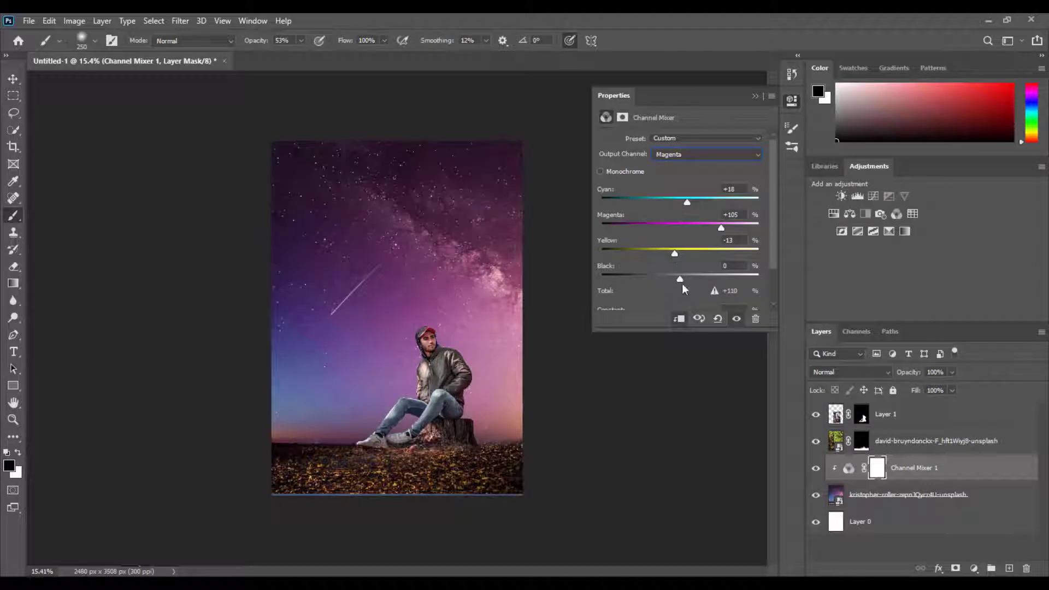
mouse_move(681, 278)
left_mouse_down()
mouse_move(706, 278)
mouse_move(690, 289)
left_mouse_up()
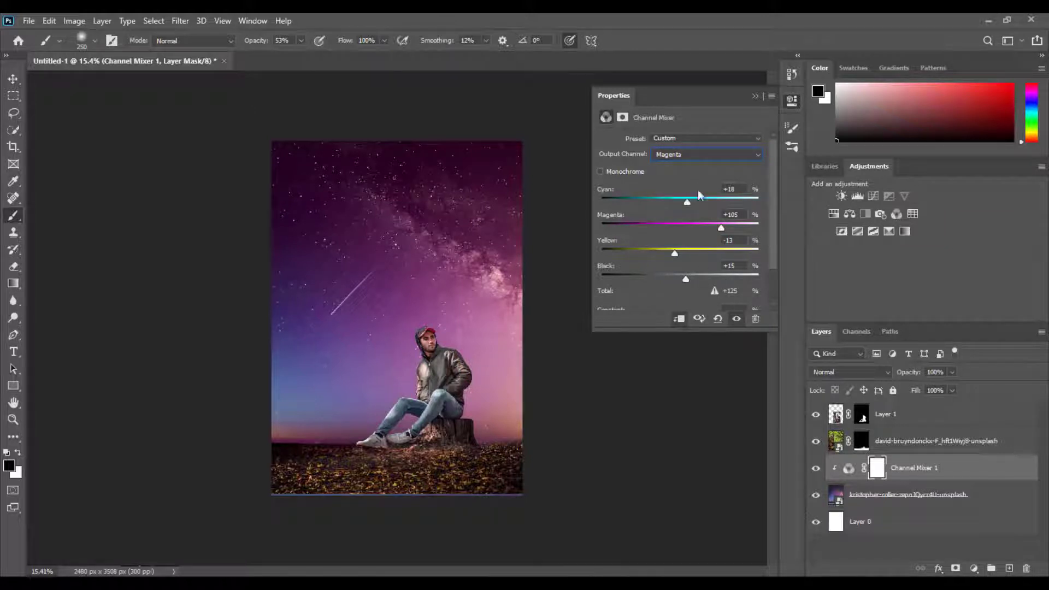
- Tune the Cyan output to Cyan +160, Magenta -33, Yellow +2, Black +105, then close Properties
left_click(702, 156)
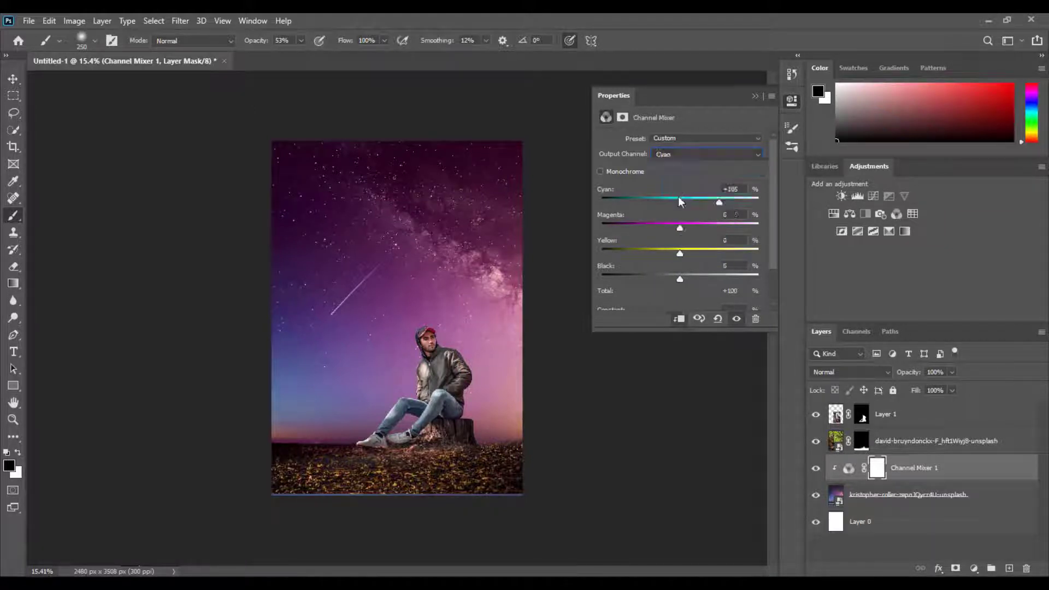
left_click_drag(719, 203, 745, 211)
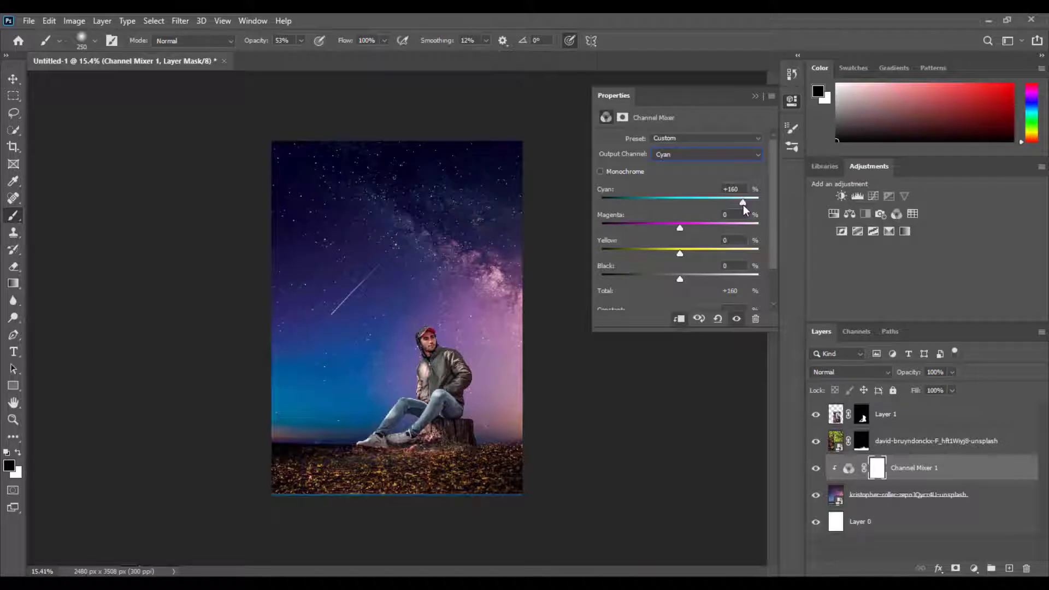
mouse_move(681, 233)
left_mouse_down()
mouse_move(690, 233)
mouse_move(671, 232)
left_mouse_up()
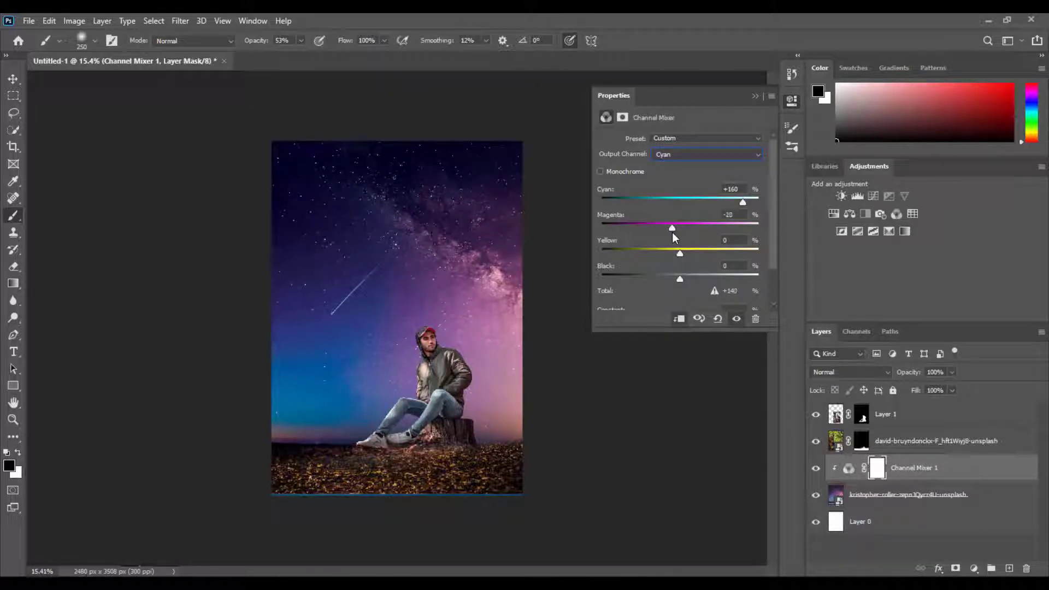
left_click_drag(672, 232, 676, 253)
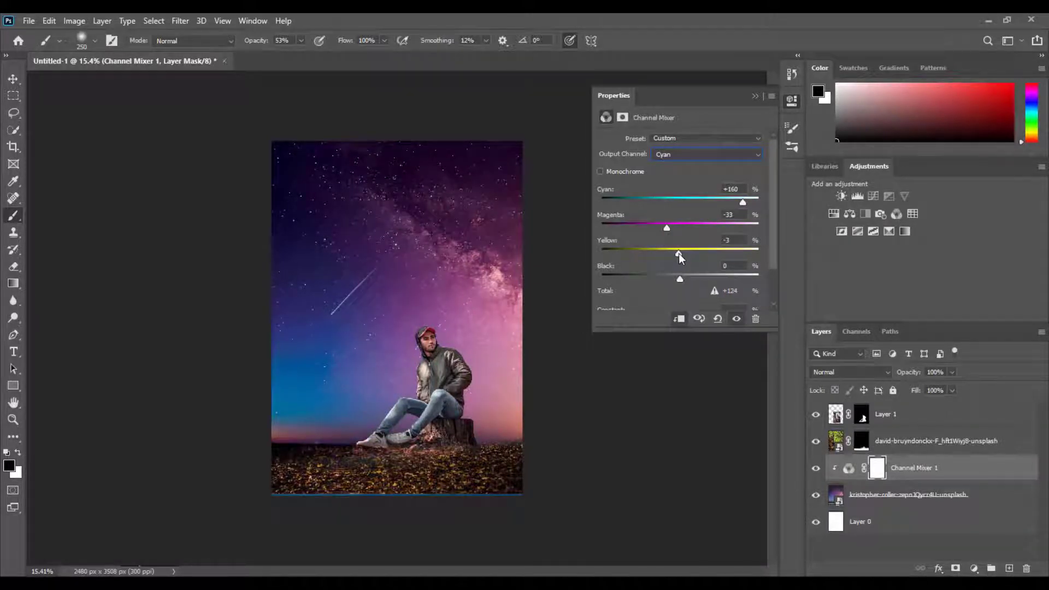
mouse_move(679, 253)
left_mouse_down()
mouse_move(682, 277)
mouse_move(707, 277)
mouse_move(680, 277)
mouse_move(704, 280)
left_mouse_up()
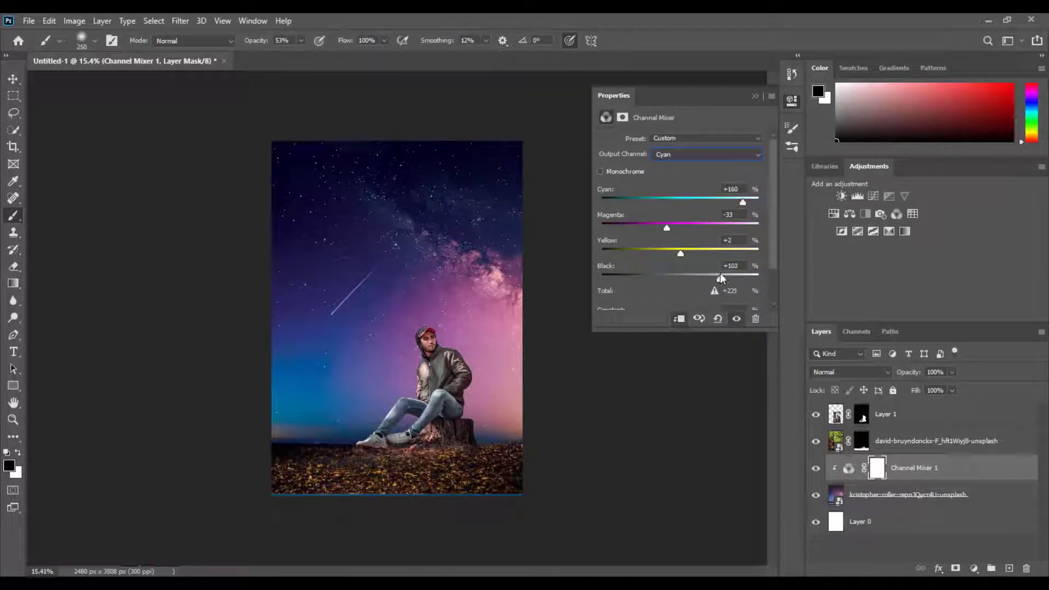
left_click_drag(721, 275, 722, 275)
left_click(772, 97)
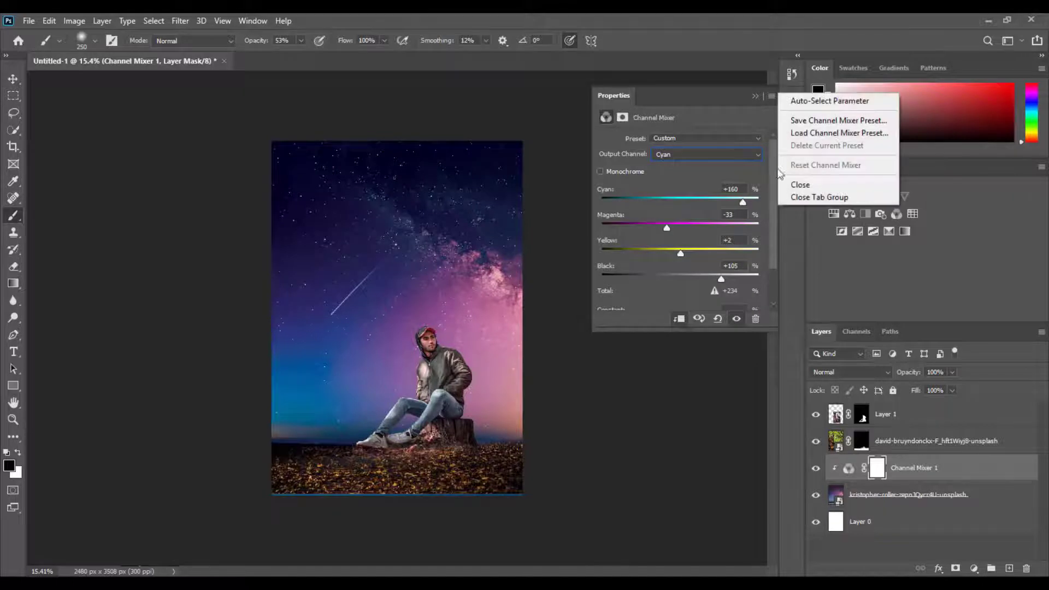
left_click(801, 183)
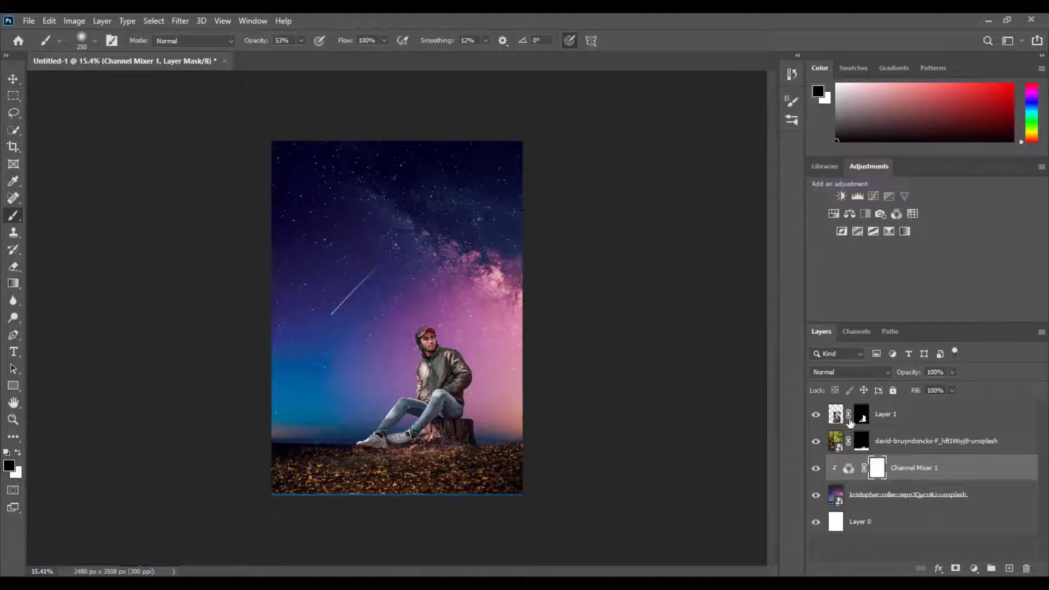
left_click(974, 569)
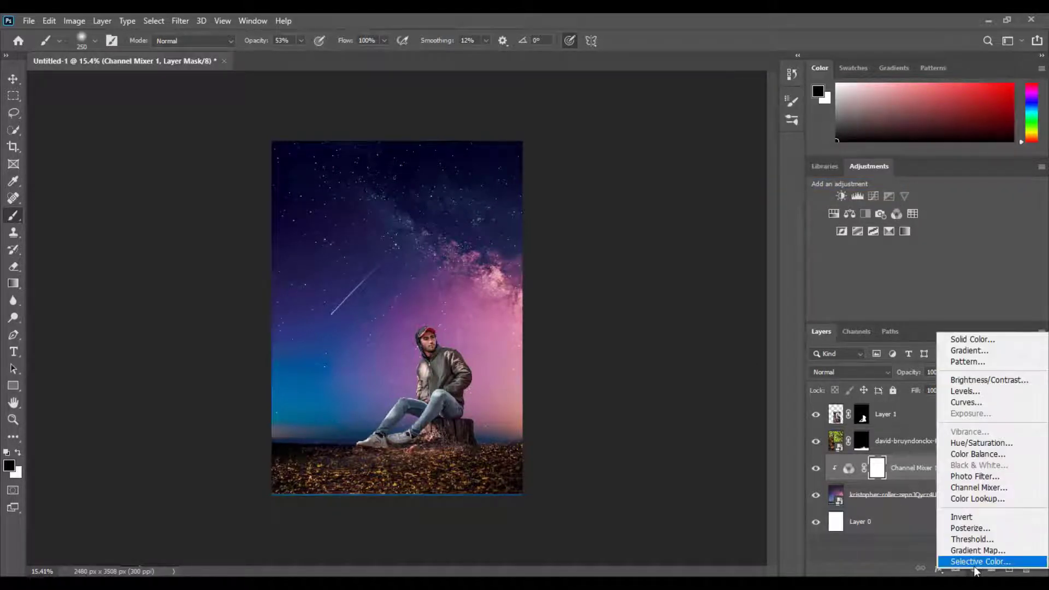
- Add a clipped Selective Color layer and give its Neutrals more cyan, less magenta and yellow
left_click(976, 564)
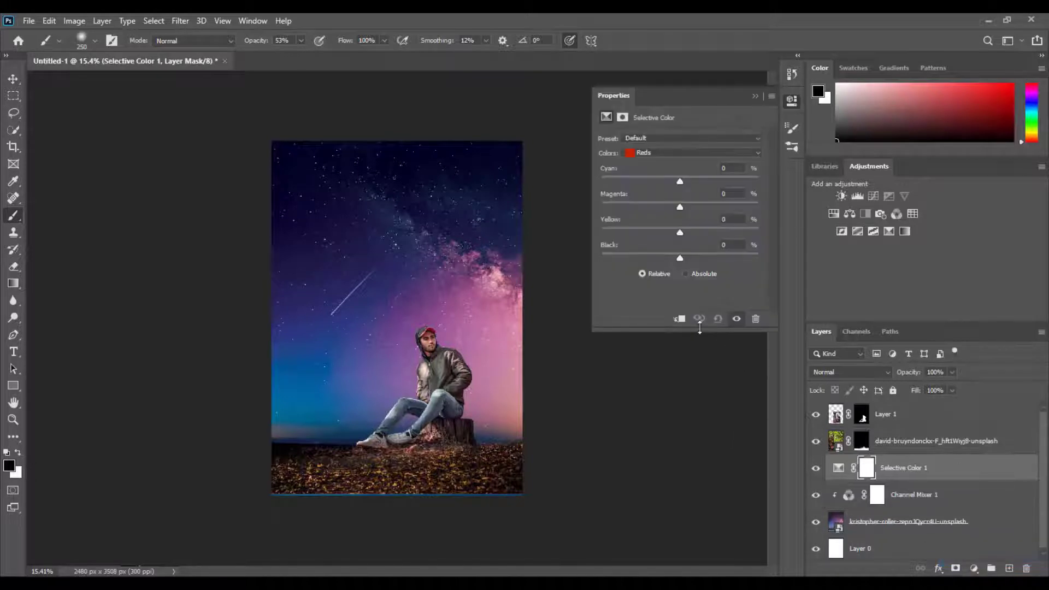
left_click(679, 319)
left_click(719, 152)
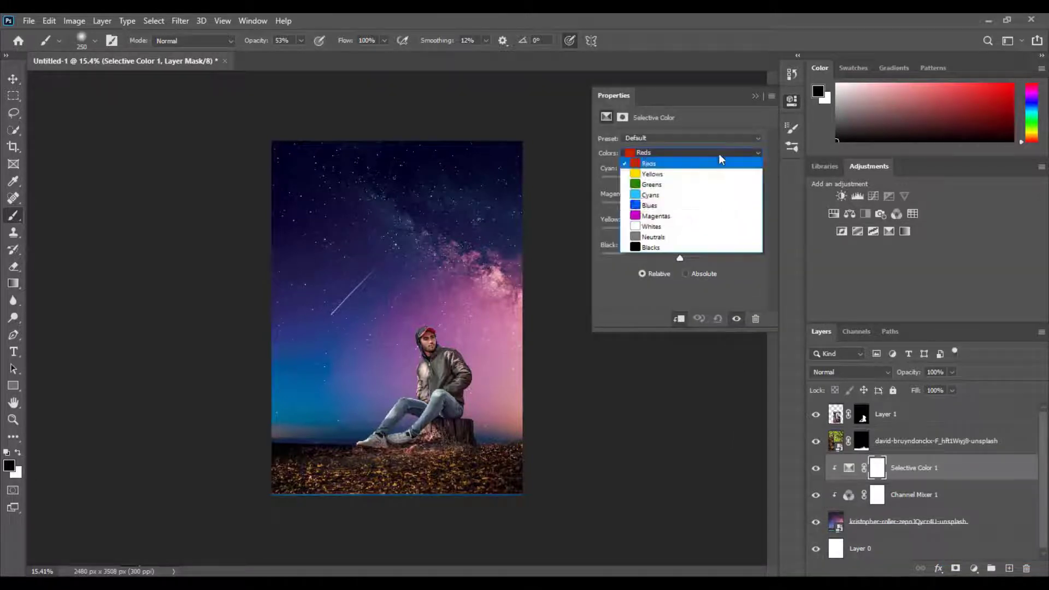
left_click(675, 241)
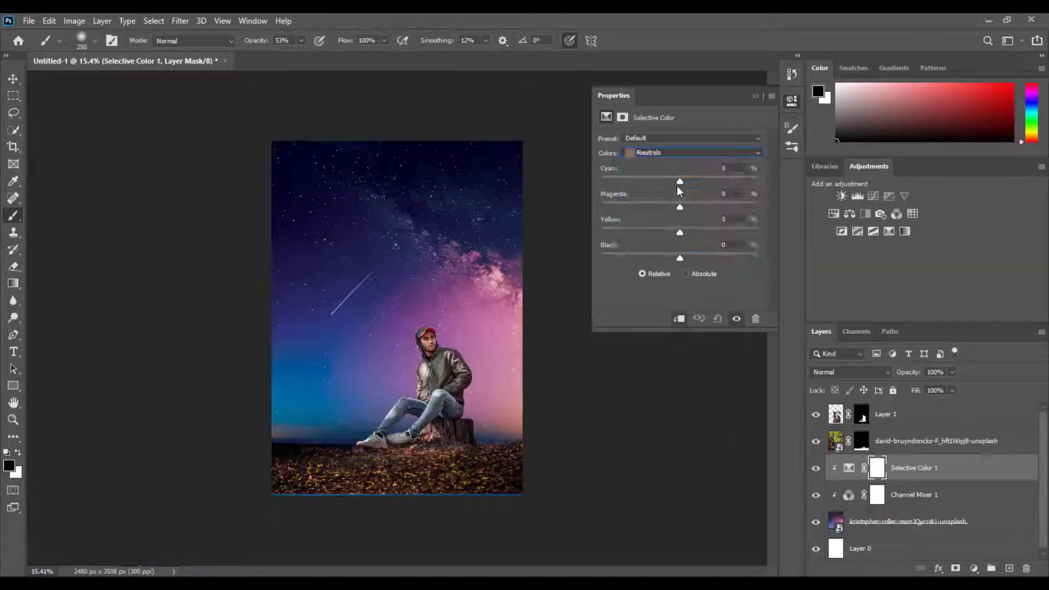
left_click_drag(680, 181, 684, 179)
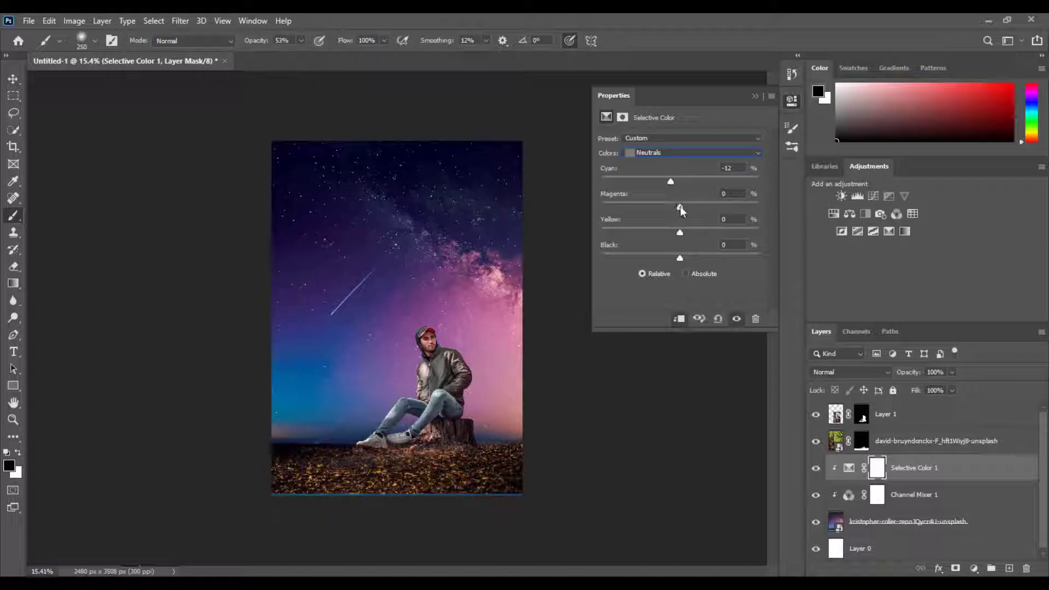
mouse_move(680, 206)
left_mouse_down()
mouse_move(655, 206)
mouse_move(689, 207)
mouse_move(675, 212)
mouse_move(685, 234)
left_mouse_up()
mouse_move(703, 235)
left_mouse_down()
mouse_move(656, 244)
mouse_move(687, 241)
mouse_move(663, 261)
mouse_move(637, 262)
mouse_move(720, 269)
left_mouse_up()
- Push the Blacks range toward cyan, magenta, yellow and black, then close Properties
left_click(721, 154)
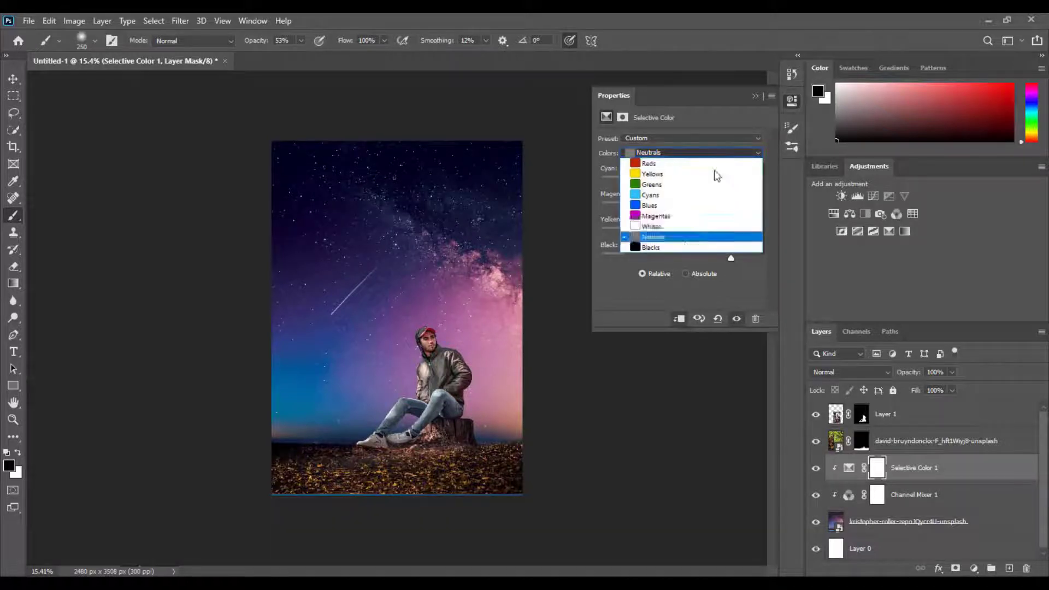
left_click(666, 248)
mouse_move(680, 182)
left_mouse_down()
mouse_move(690, 182)
mouse_move(654, 185)
mouse_move(733, 195)
left_mouse_up()
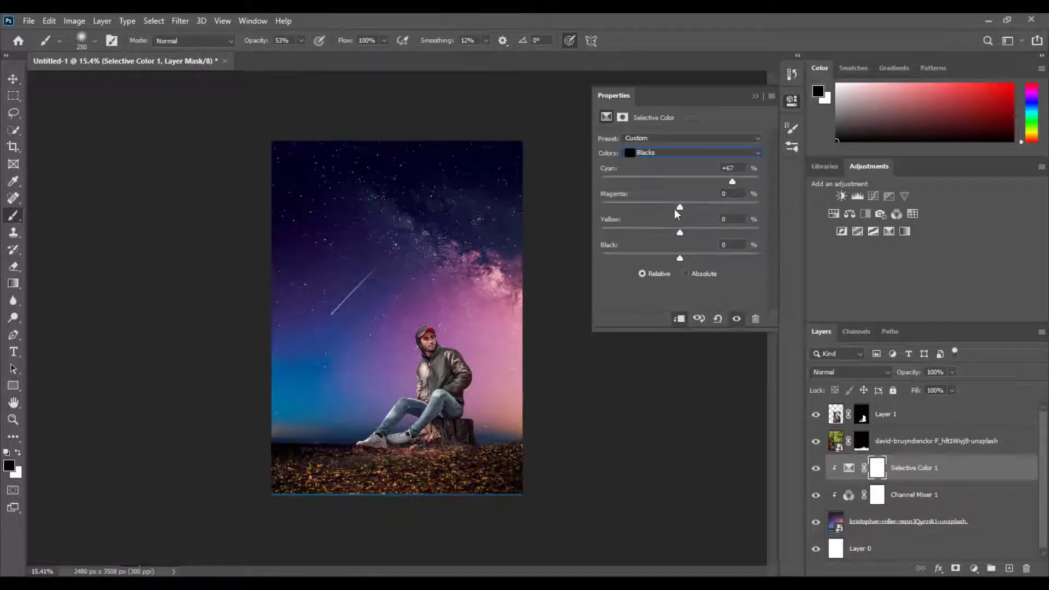
left_click_drag(679, 208, 742, 207)
mouse_move(679, 233)
left_mouse_down()
mouse_move(666, 235)
mouse_move(726, 232)
left_mouse_up()
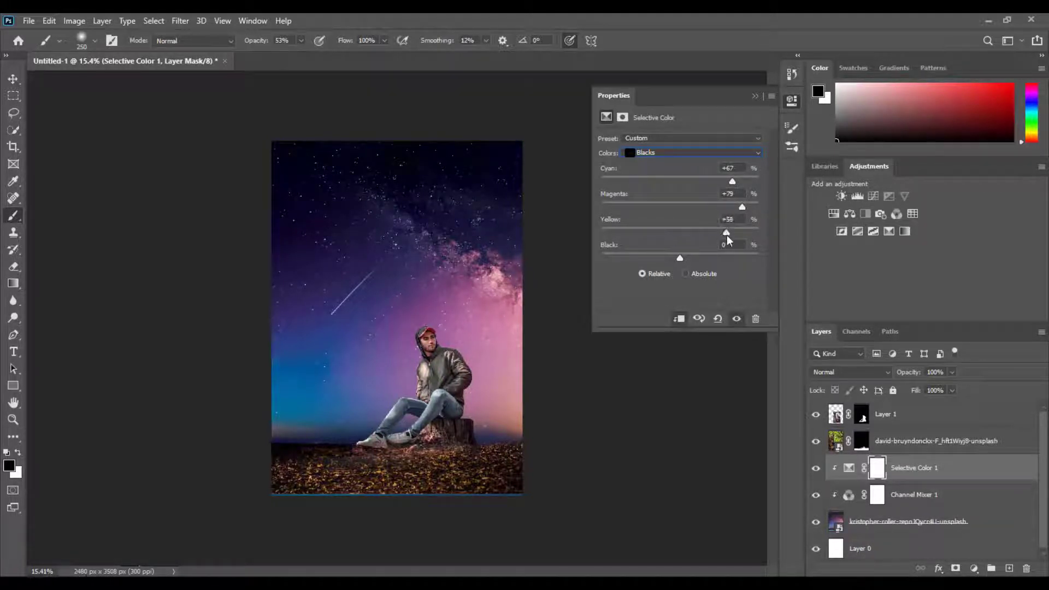
left_click_drag(680, 258, 722, 261)
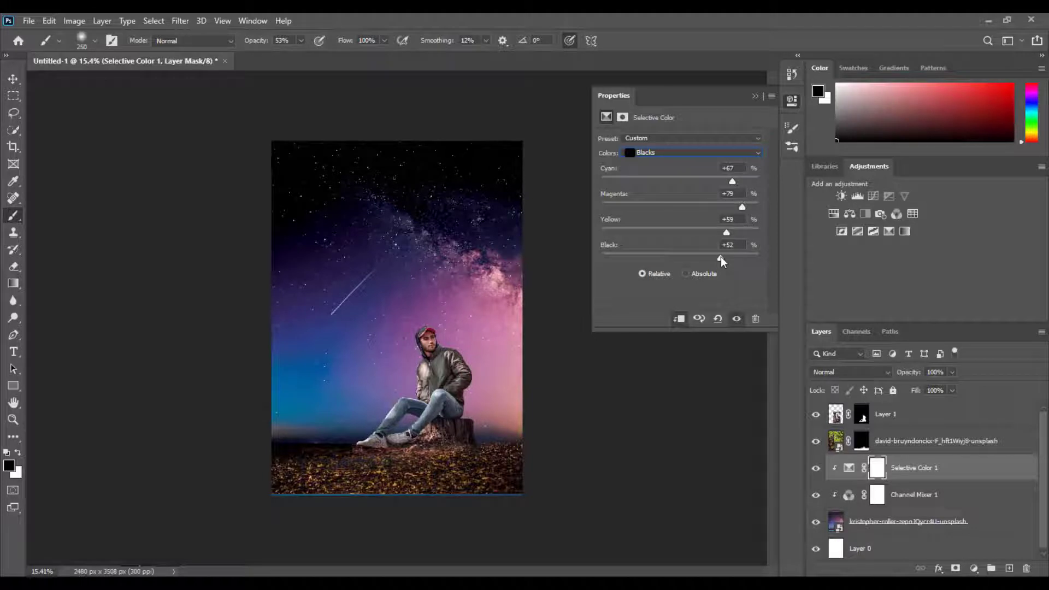
left_click(772, 96)
left_click(799, 186)
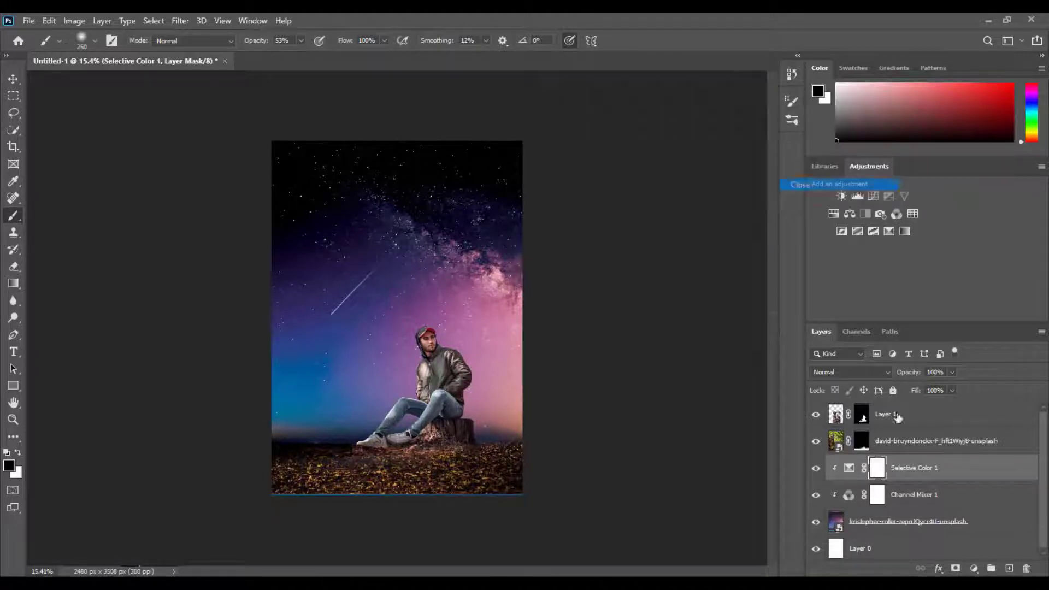
- Add a clipped Color Balance layer with Cyan/Red about +23, then select the ground layer
left_click(956, 569)
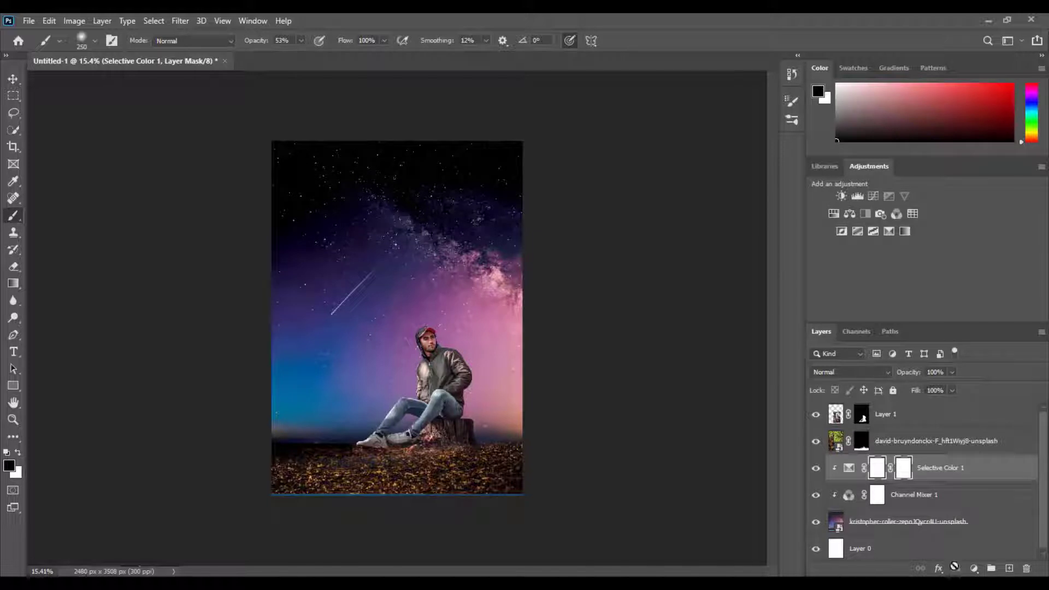
key("ctrl+z")
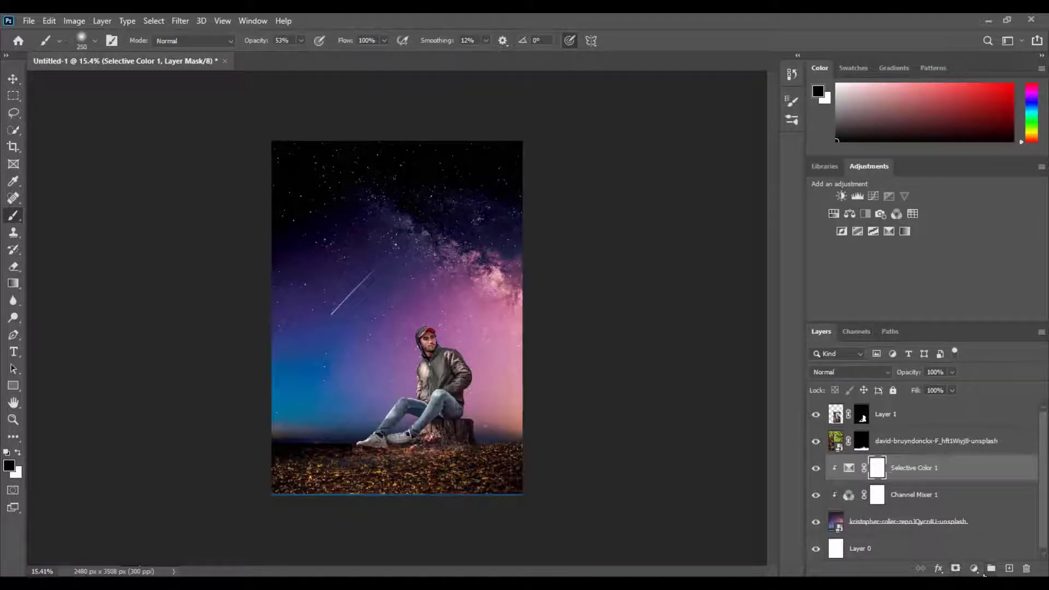
left_click(973, 569)
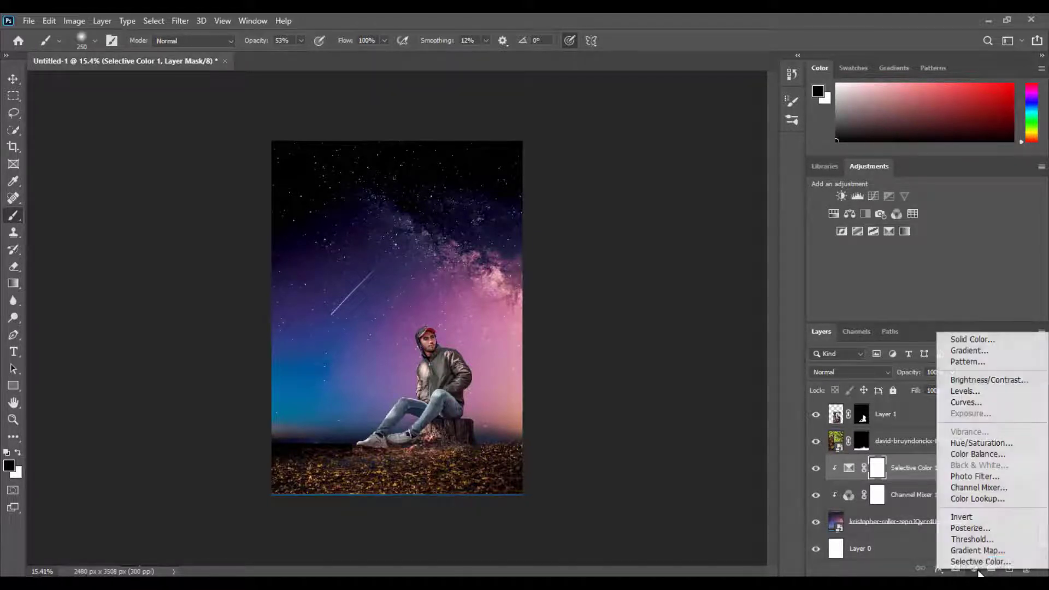
left_click(967, 455)
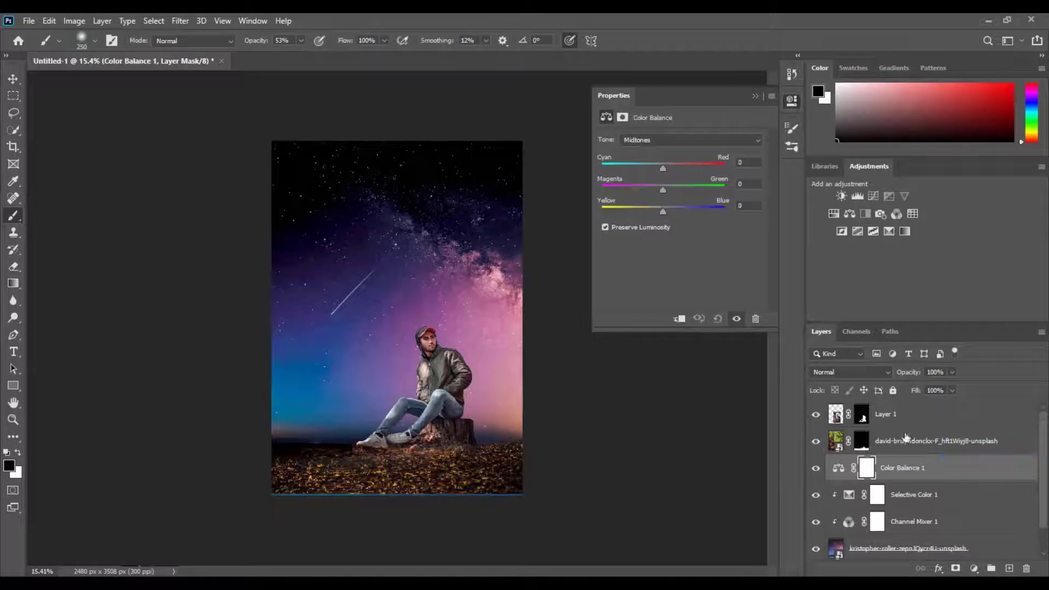
left_click(680, 320)
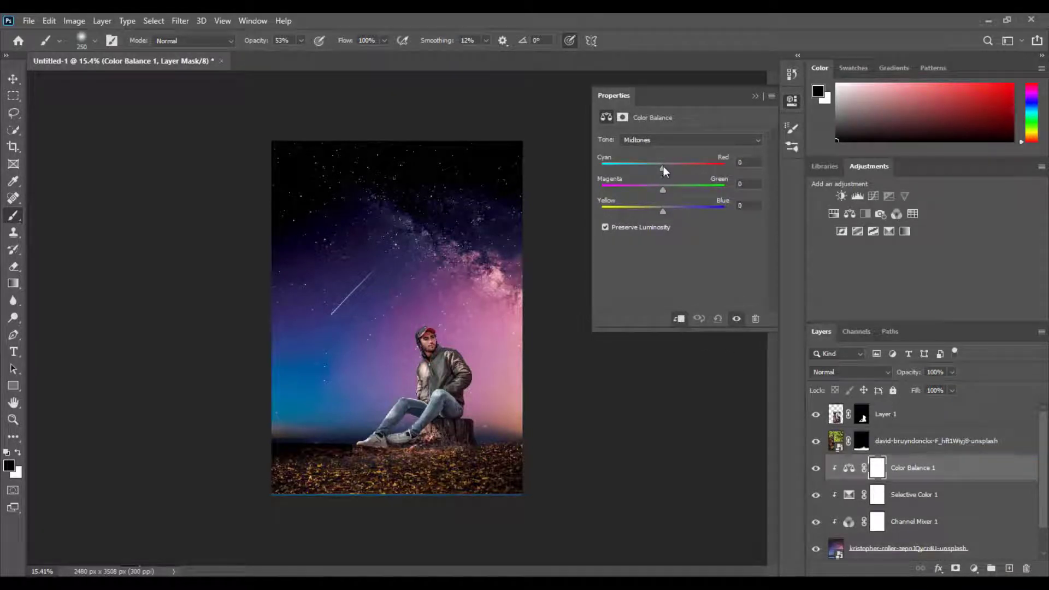
mouse_move(663, 166)
left_mouse_down()
mouse_move(687, 166)
mouse_move(674, 189)
mouse_move(684, 189)
mouse_move(664, 189)
mouse_move(661, 212)
mouse_move(648, 218)
mouse_move(675, 217)
mouse_move(667, 219)
left_mouse_up()
left_click(776, 95)
left_click(823, 139)
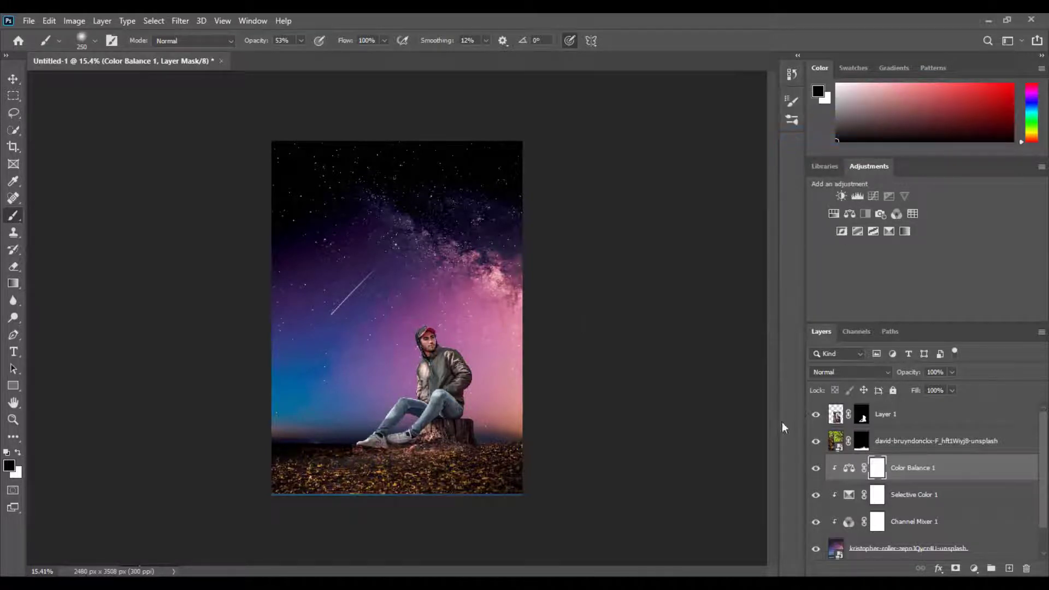
left_click(815, 441)
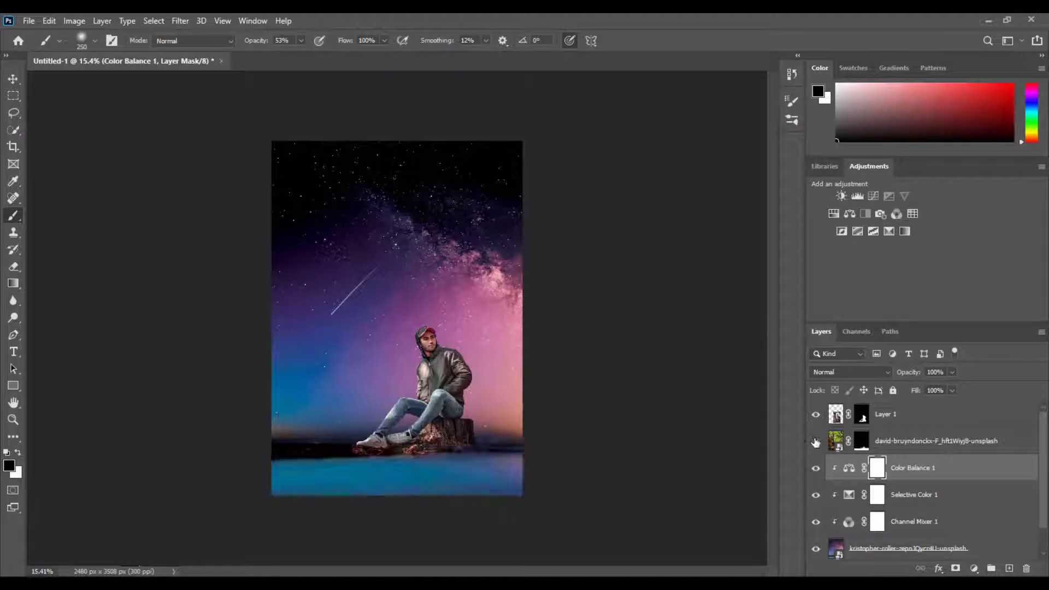
left_click(885, 446)
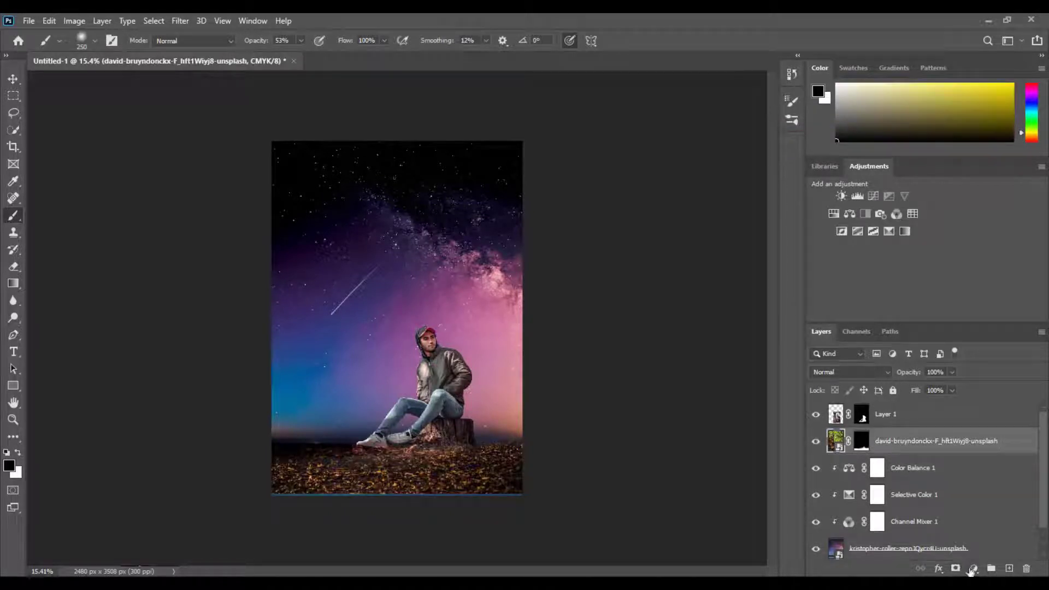
- Add a Channel Mixer clipped to the ground and lower the Cyan output's cyan, magenta and black
left_click(973, 569)
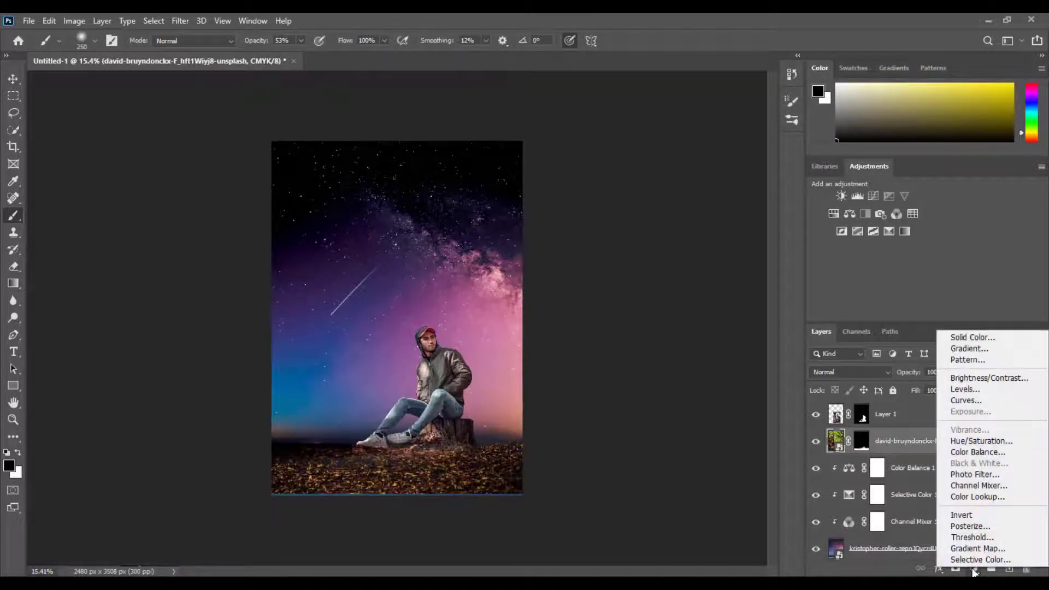
left_click(971, 486)
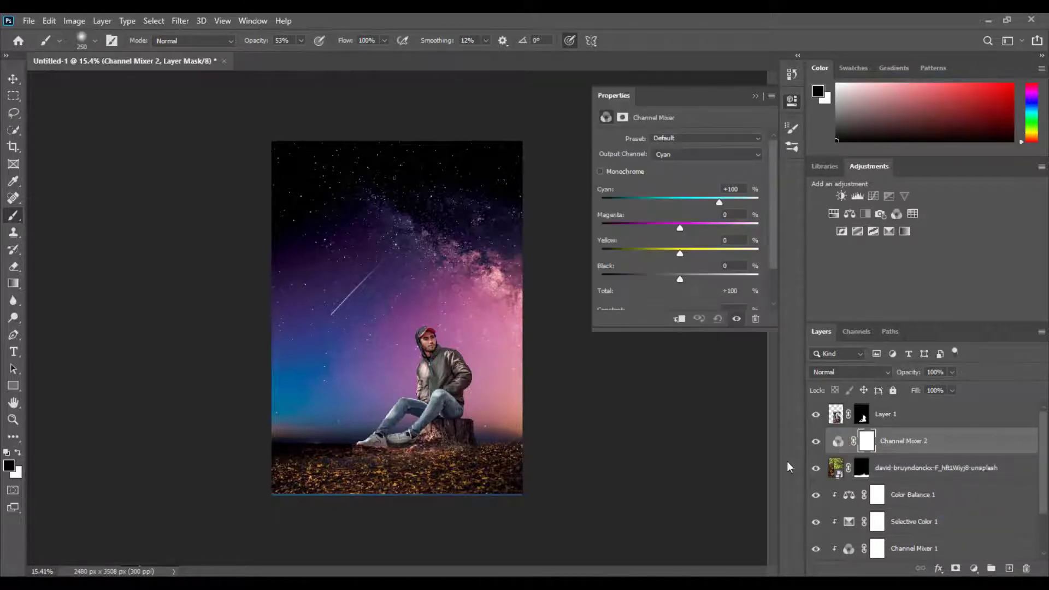
left_click(679, 318)
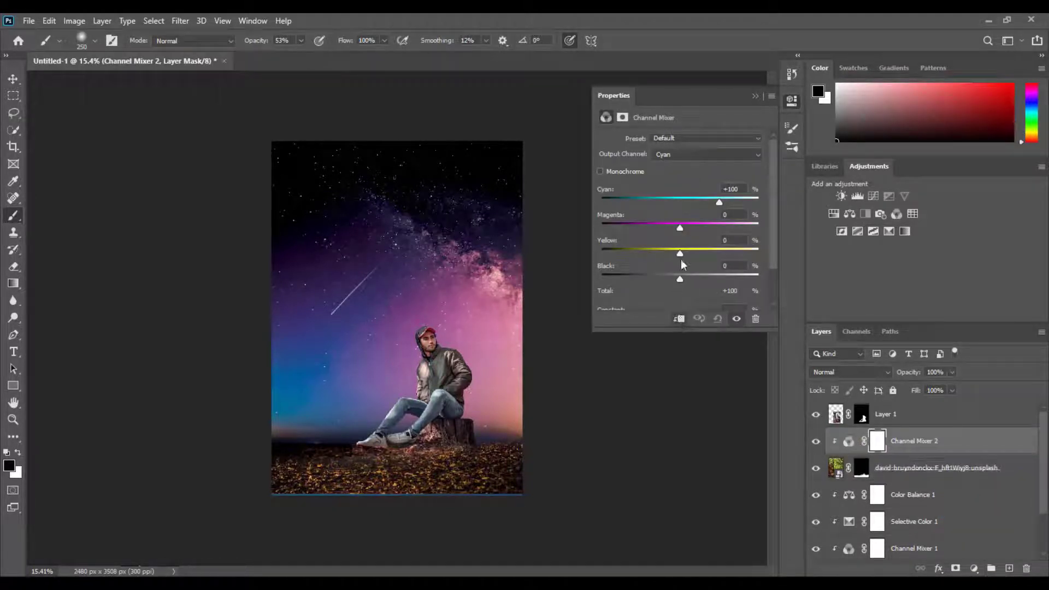
mouse_move(719, 203)
left_mouse_down()
mouse_move(708, 203)
mouse_move(739, 203)
mouse_move(671, 234)
left_mouse_up()
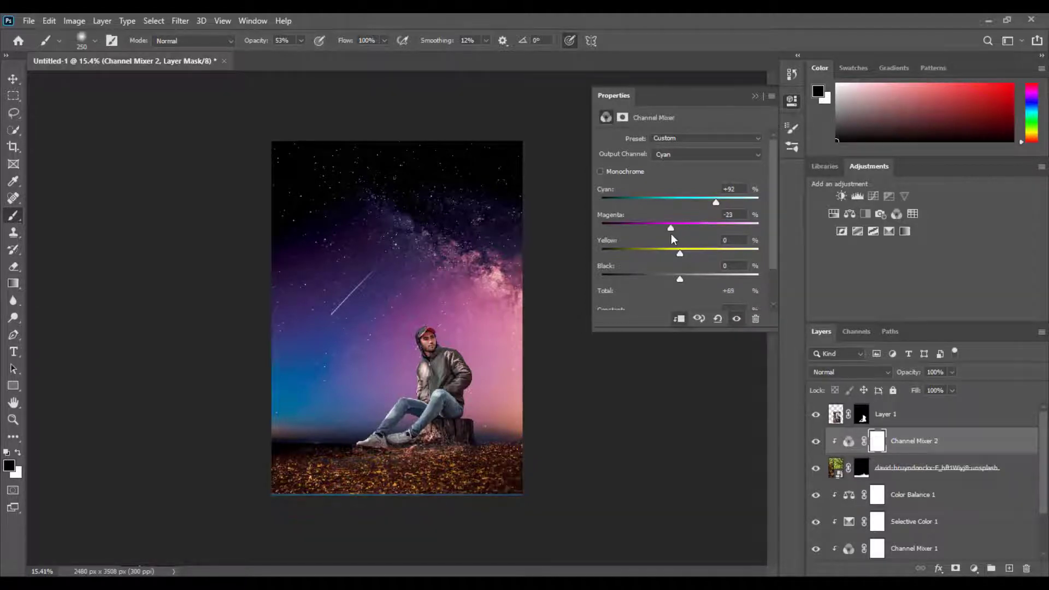
mouse_move(667, 235)
left_mouse_down()
mouse_move(685, 237)
mouse_move(672, 254)
left_mouse_up()
left_click_drag(677, 279, 680, 277)
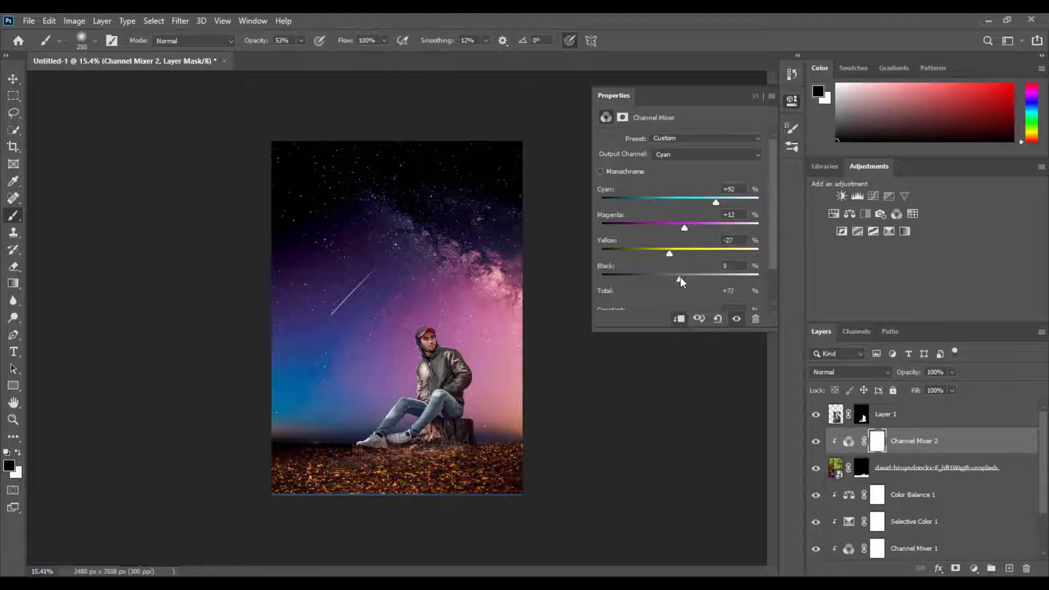
- In the Magenta output, mix in more cyan, nudge black, and close Properties
left_click(719, 154)
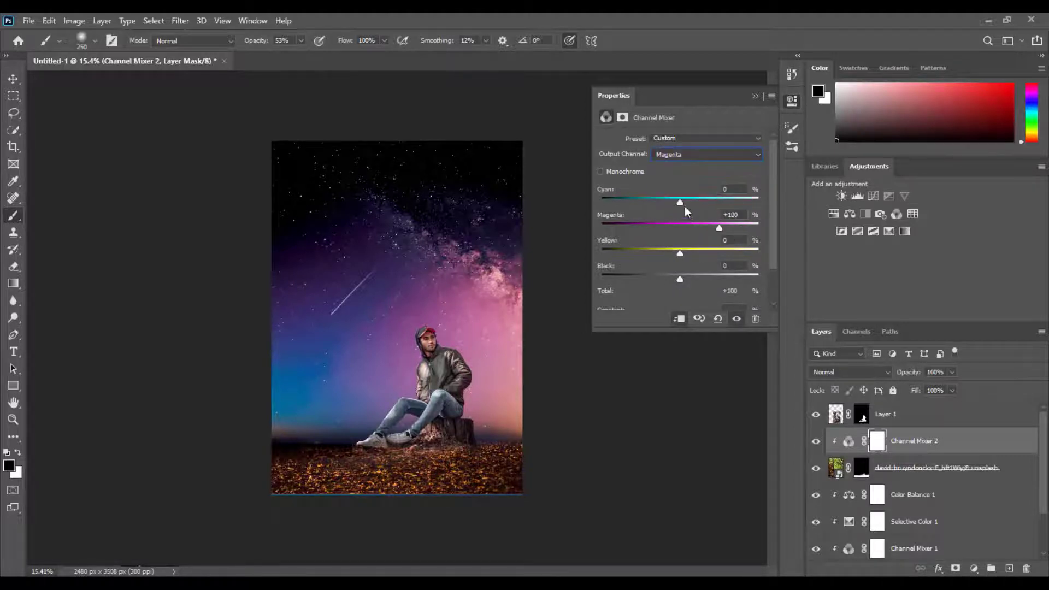
left_click_drag(679, 202, 688, 203)
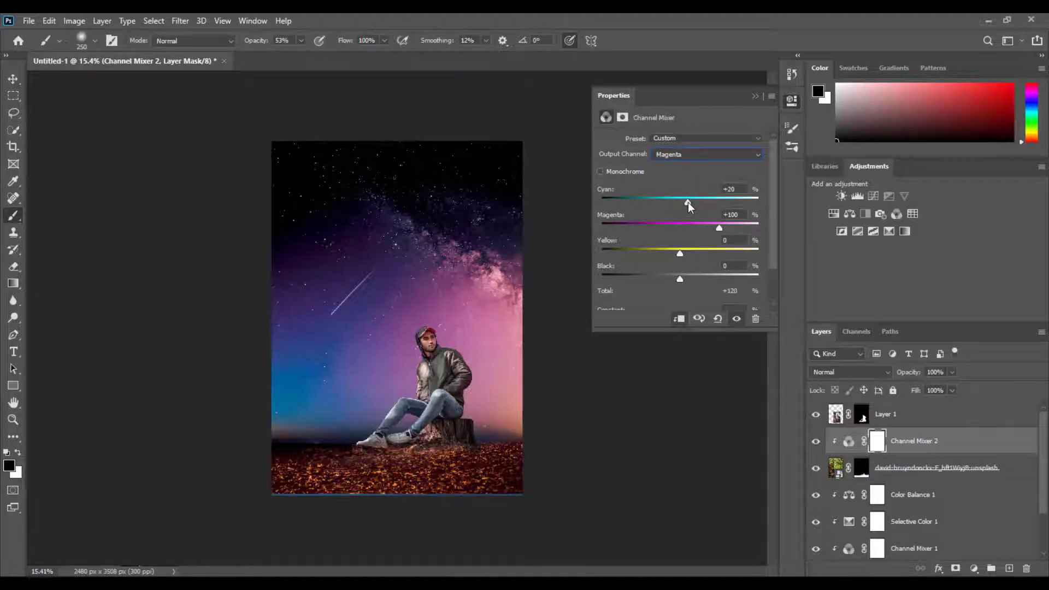
mouse_move(688, 204)
left_mouse_down()
mouse_move(714, 234)
mouse_move(682, 255)
left_mouse_up()
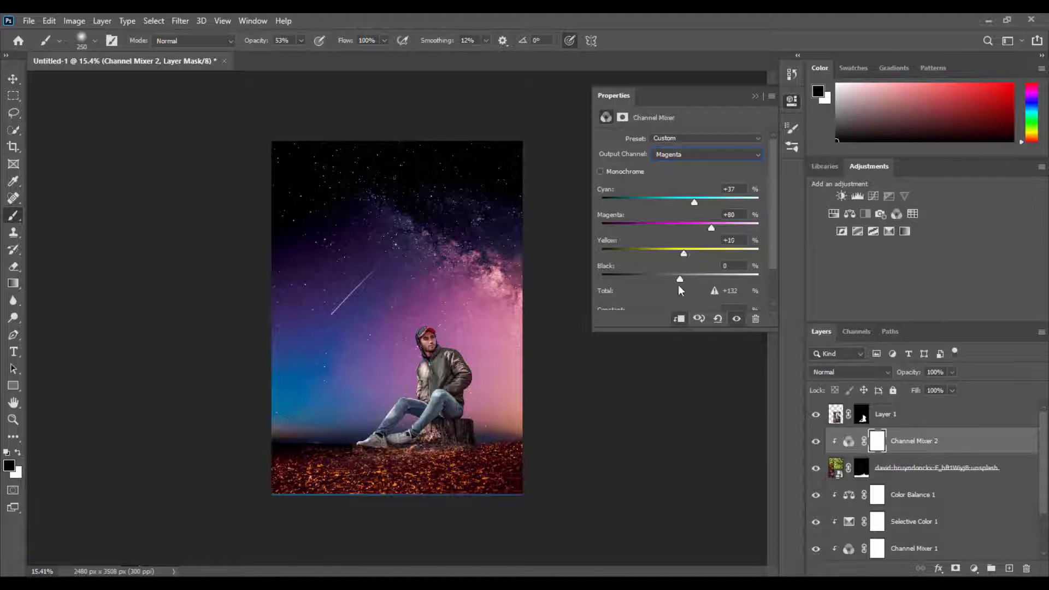
left_click_drag(680, 278, 677, 280)
left_click(772, 98)
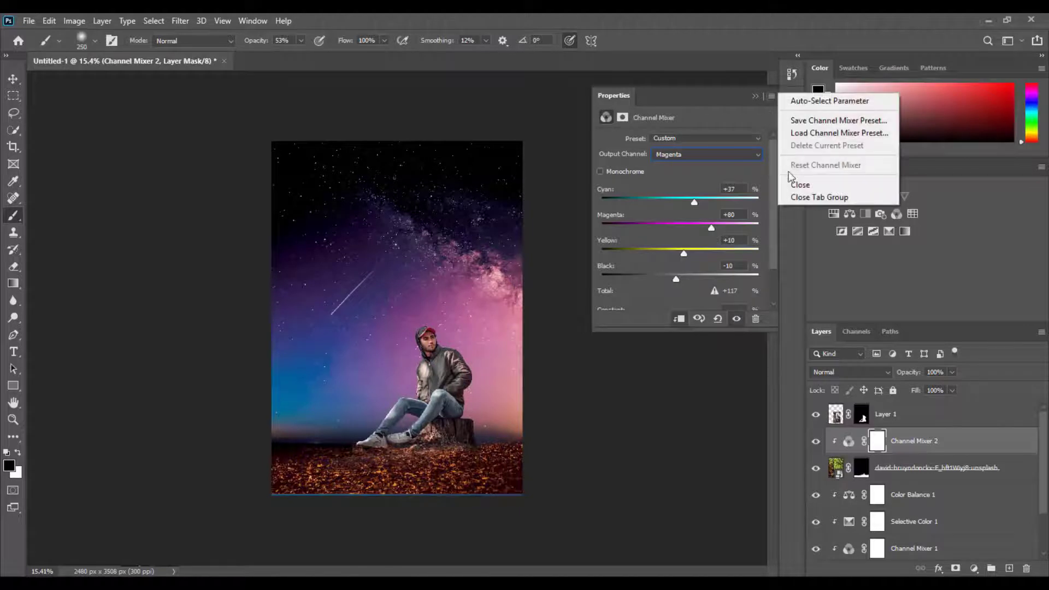
left_click(792, 182)
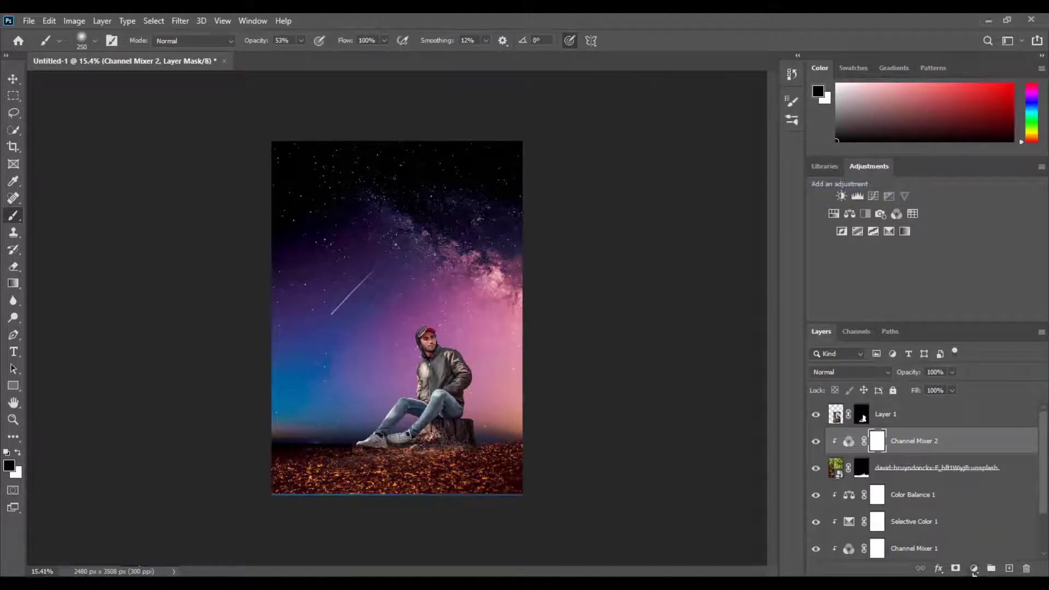
- Add a Selective Color layer clipped to the ground and remove magenta from its Neutrals
left_click(974, 573)
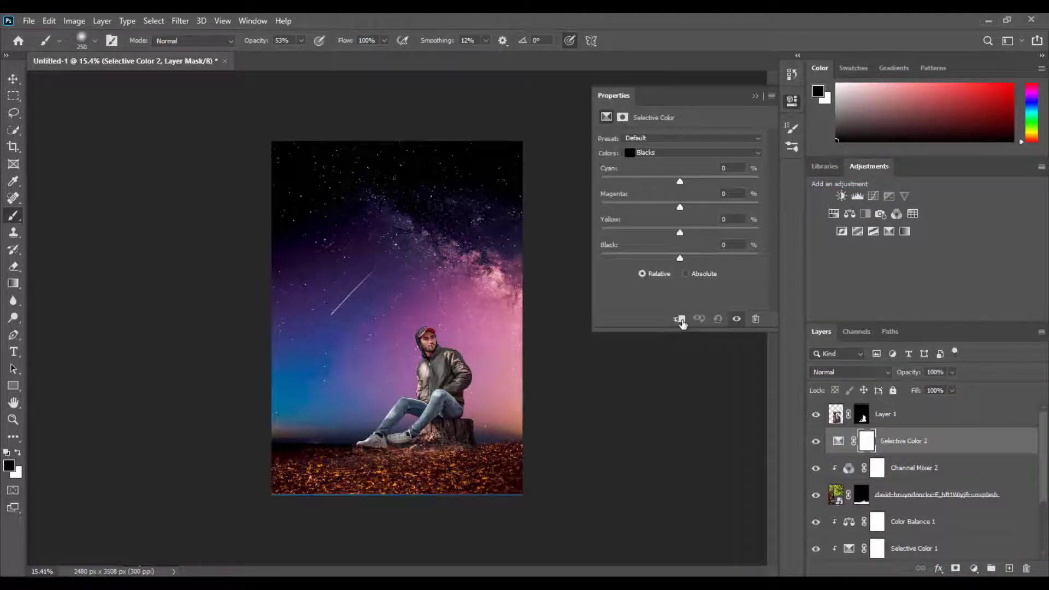
left_click(681, 320)
left_click(689, 154)
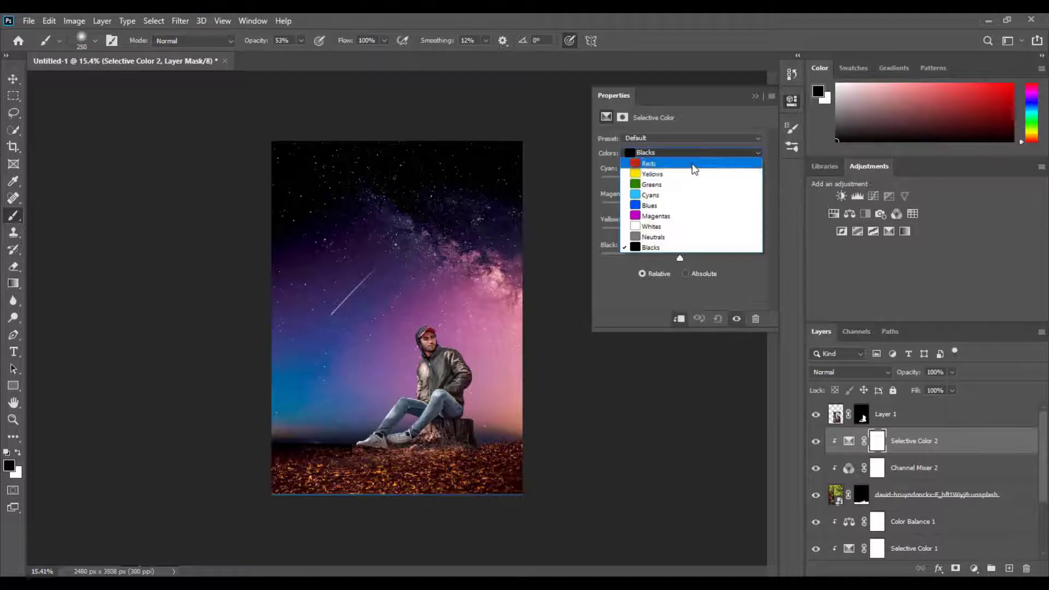
left_click(677, 237)
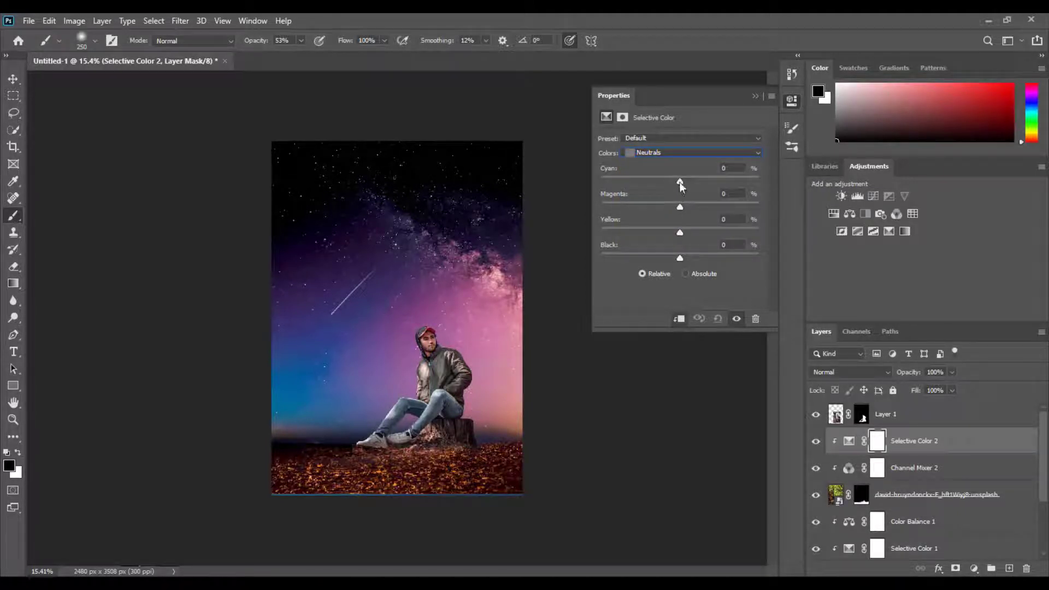
left_click_drag(680, 181, 680, 180)
mouse_move(680, 207)
left_mouse_down()
mouse_move(653, 208)
mouse_move(657, 242)
mouse_move(694, 265)
left_mouse_up()
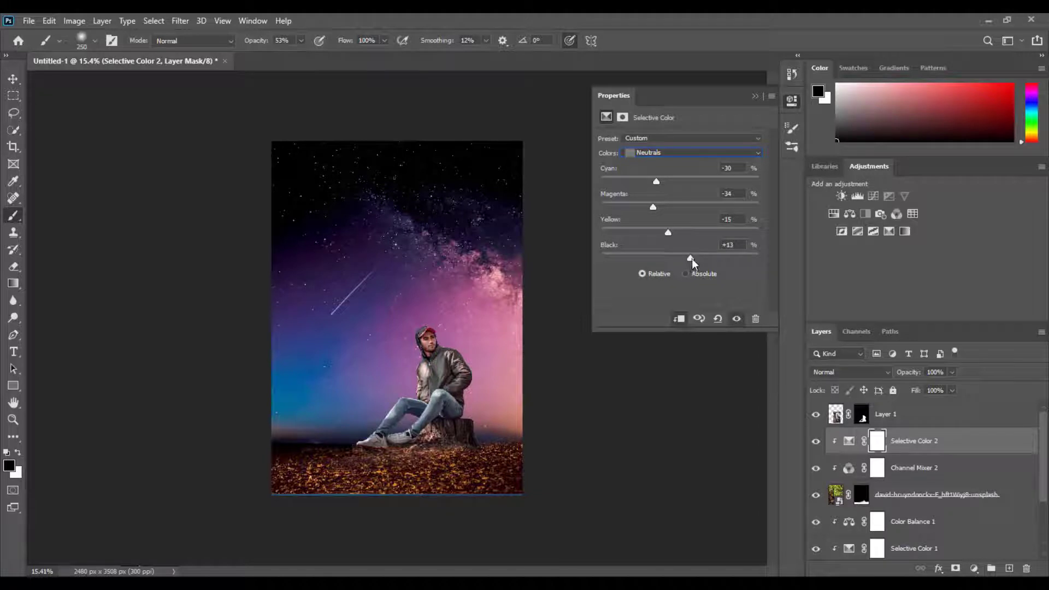
- Add cyan to the ground's Blacks, reduce black slightly, and close Properties
left_click(737, 154)
left_click(687, 247)
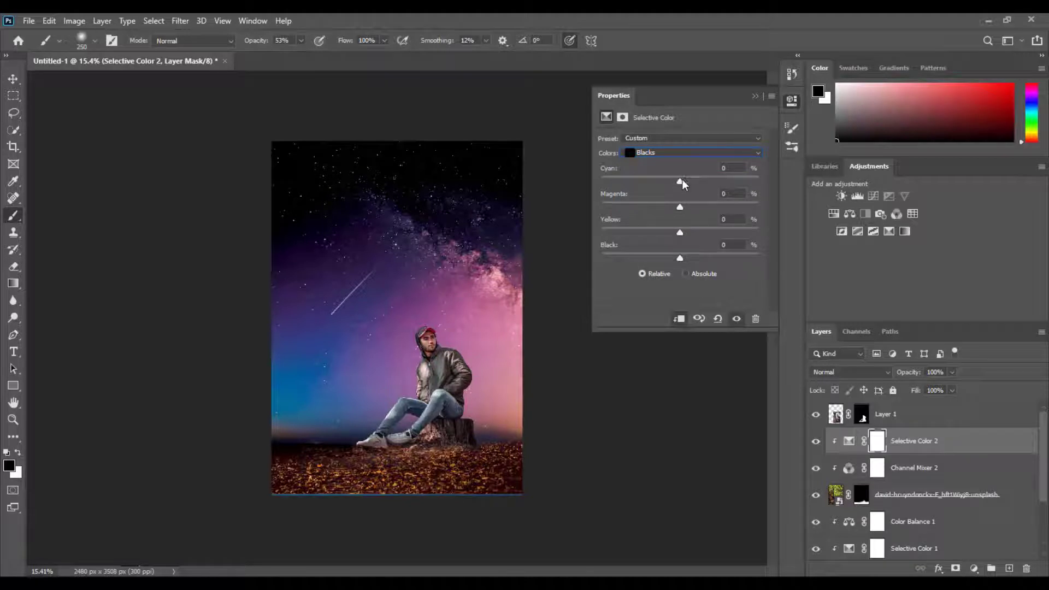
mouse_move(679, 182)
left_mouse_down()
mouse_move(705, 183)
mouse_move(697, 208)
mouse_move(668, 215)
mouse_move(703, 232)
mouse_move(667, 239)
mouse_move(690, 261)
left_mouse_up()
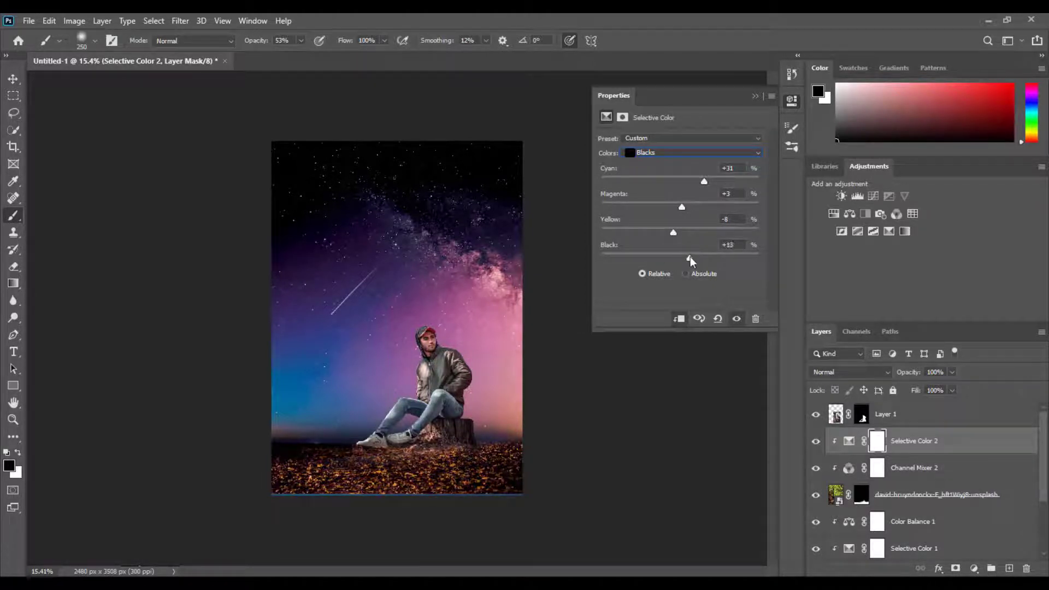
left_click_drag(689, 261, 687, 261)
left_click(770, 97)
left_click(800, 184)
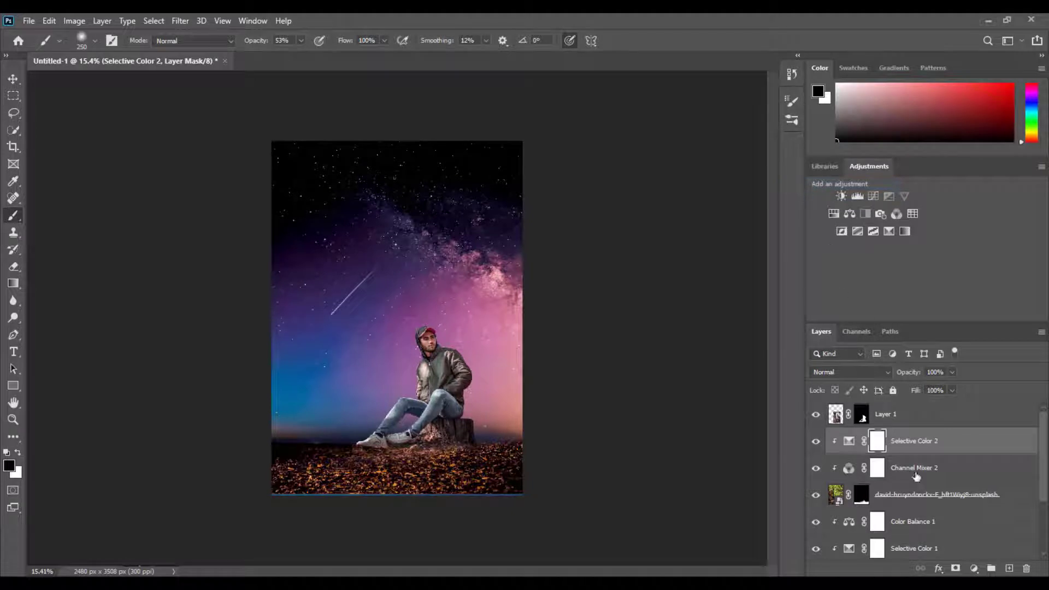
left_click(974, 569)
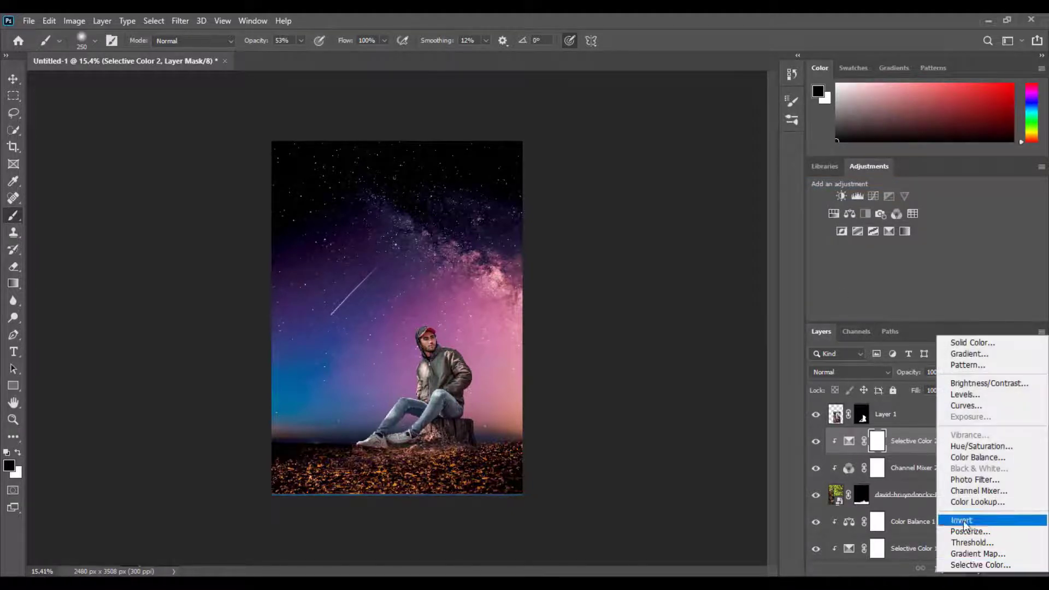
- Add a clipped Color Balance layer with Cyan/Red near +21, close it, and select Layer 1
left_click(976, 458)
left_click(679, 319)
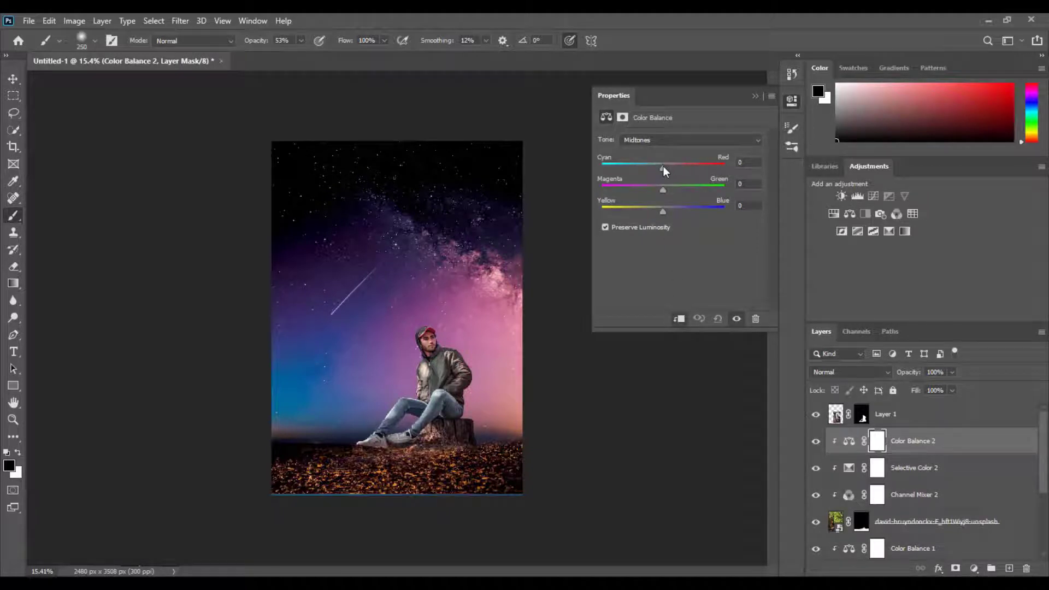
mouse_move(663, 166)
left_mouse_down()
mouse_move(677, 167)
mouse_move(665, 172)
mouse_move(675, 170)
mouse_move(675, 192)
mouse_move(661, 192)
mouse_move(678, 206)
left_mouse_up()
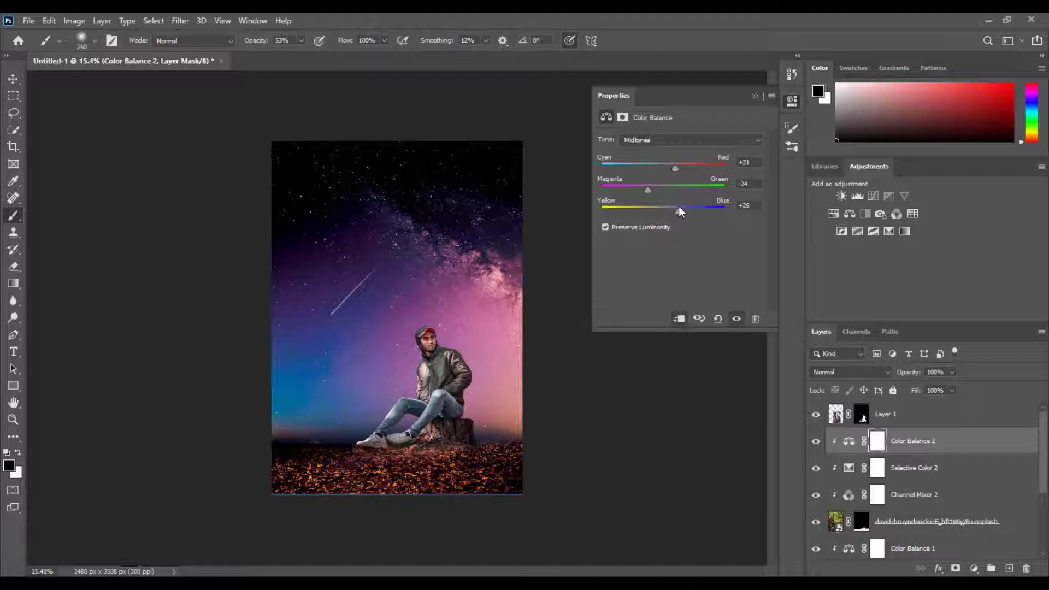
left_click(771, 96)
left_click(793, 140)
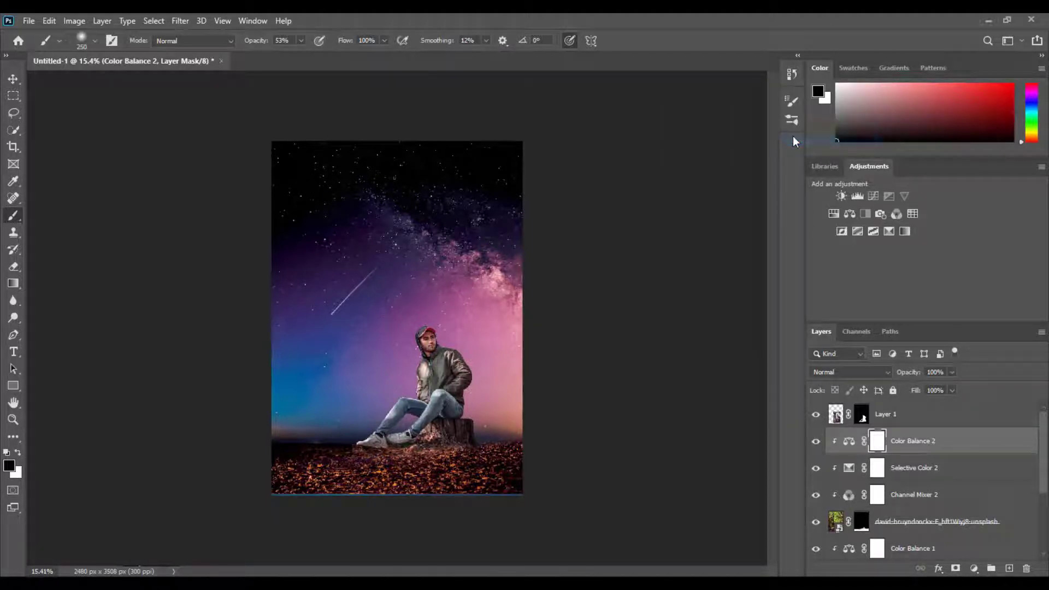
left_click(836, 416)
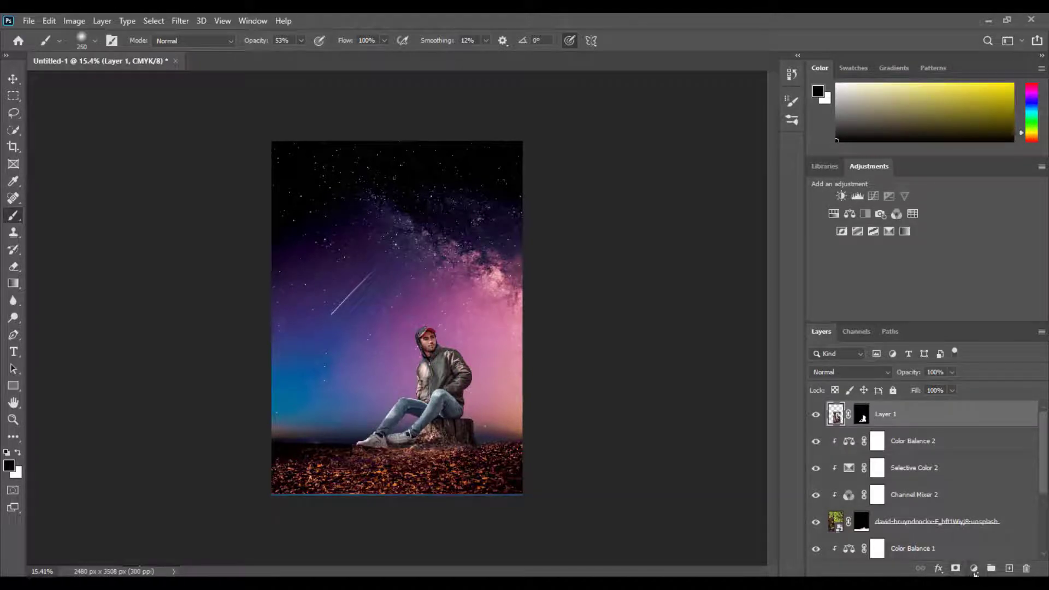
- Add a Channel Mixer adjustment layer above the man's layer
left_click(974, 569)
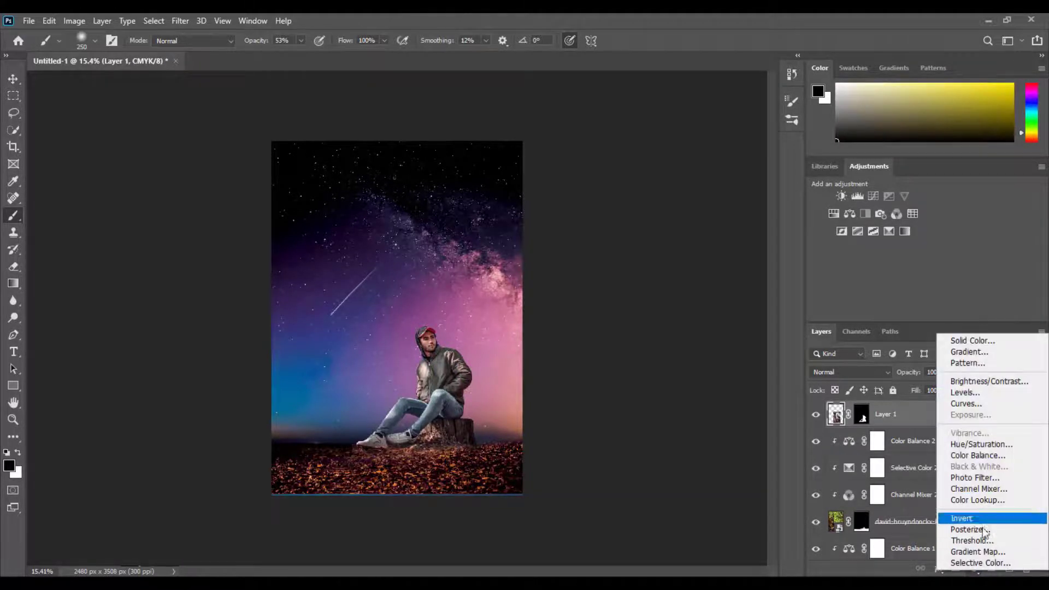
left_click(980, 490)
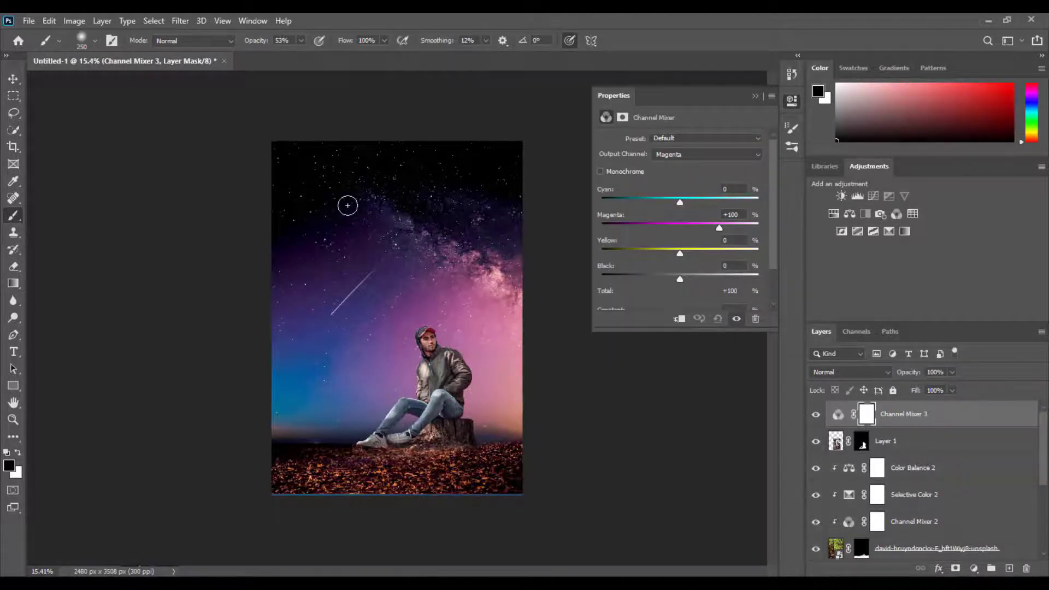
left_click(13, 78)
scroll(370, 295, "up", 2)
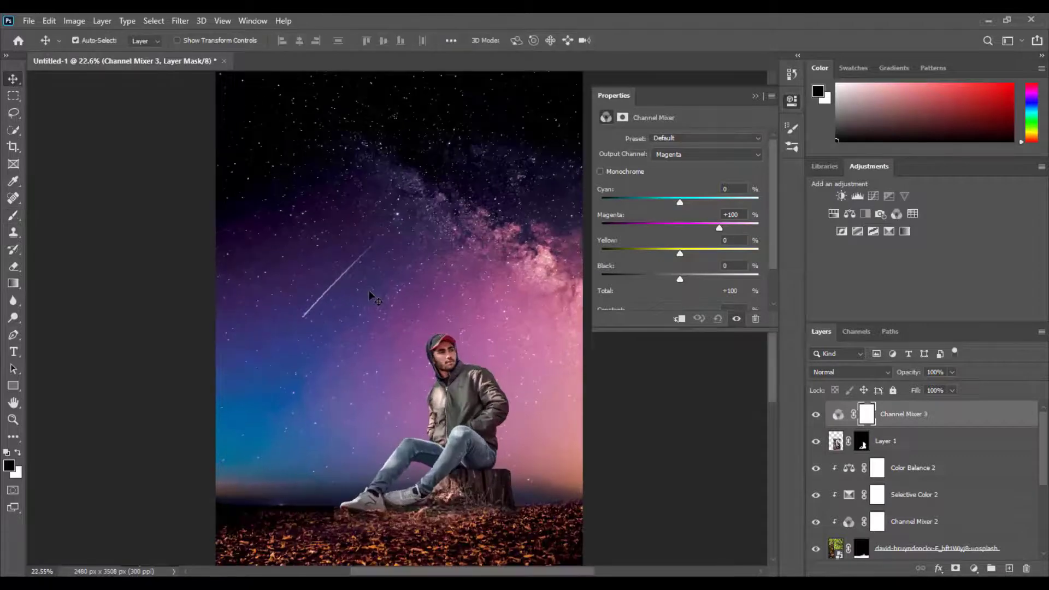
scroll(370, 296, "up", 1)
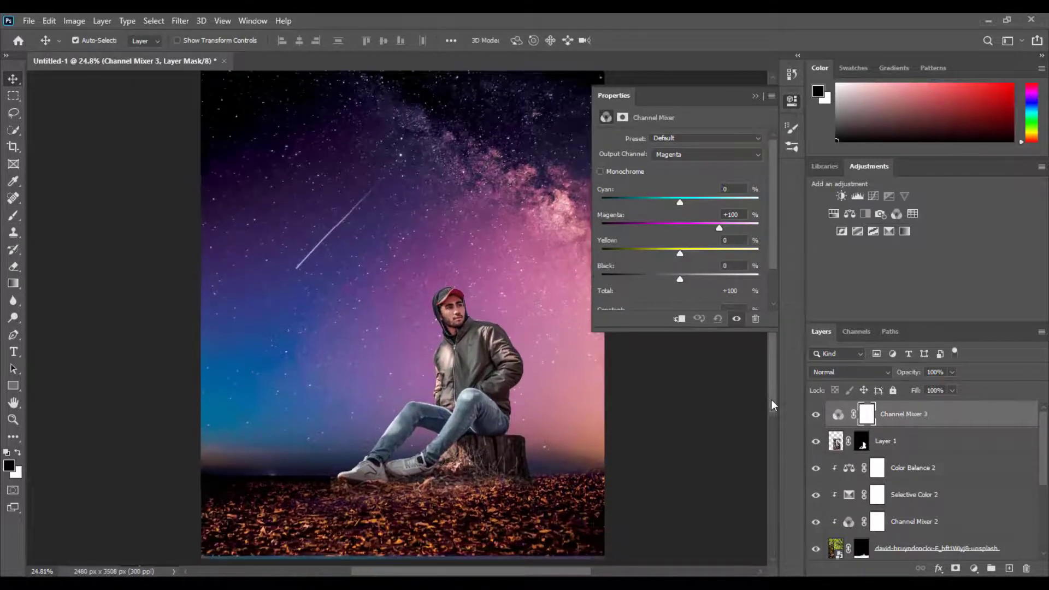
left_click_drag(770, 388, 769, 414)
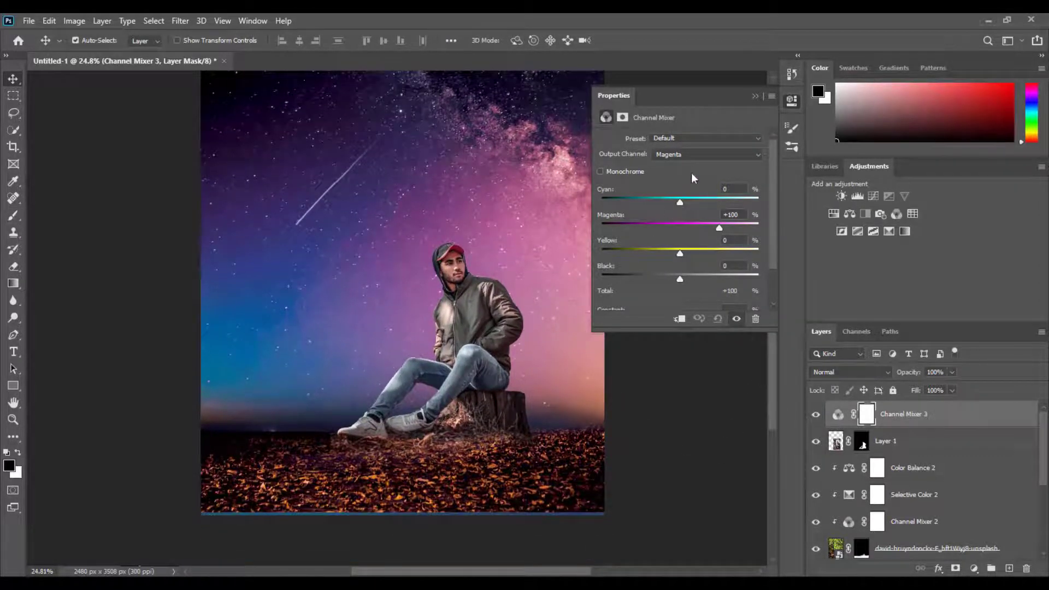
- Clip the Channel Mixer to the man's layer and raise cyan in the Magenta output
left_click_drag(680, 204, 690, 206)
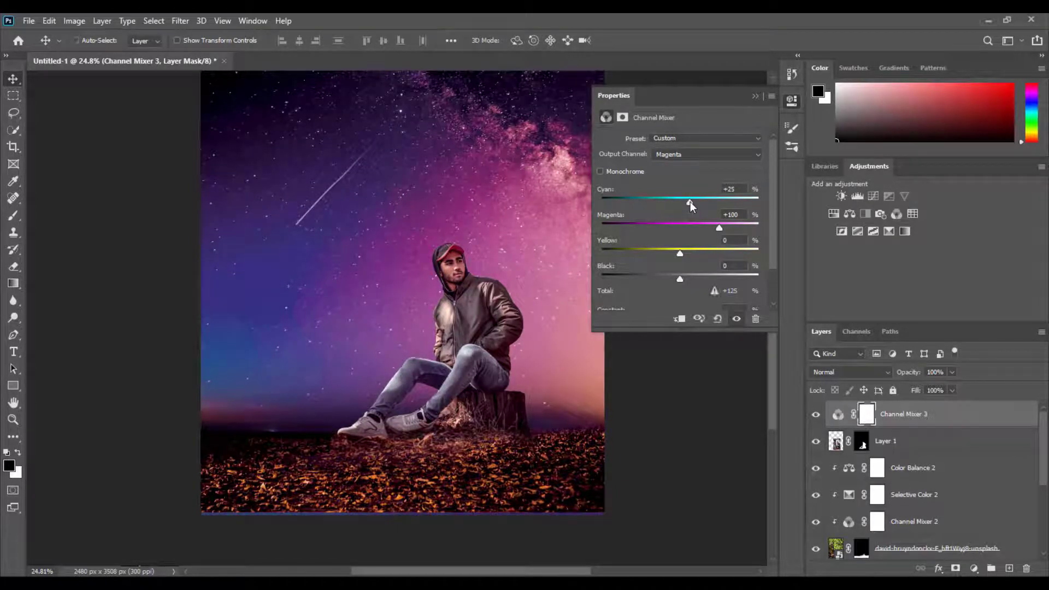
key("ctrl+z")
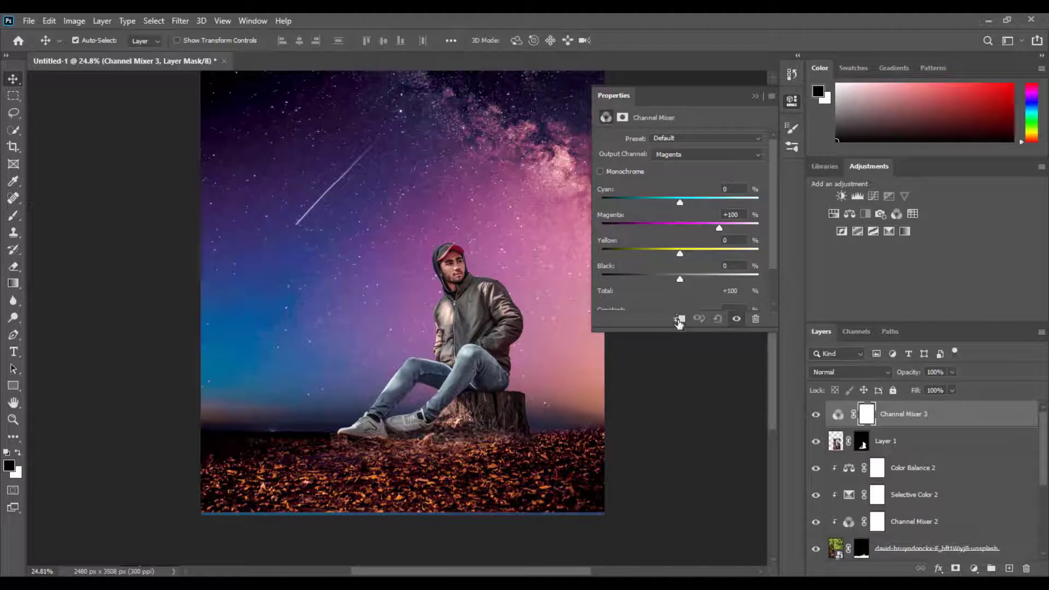
left_click(679, 320)
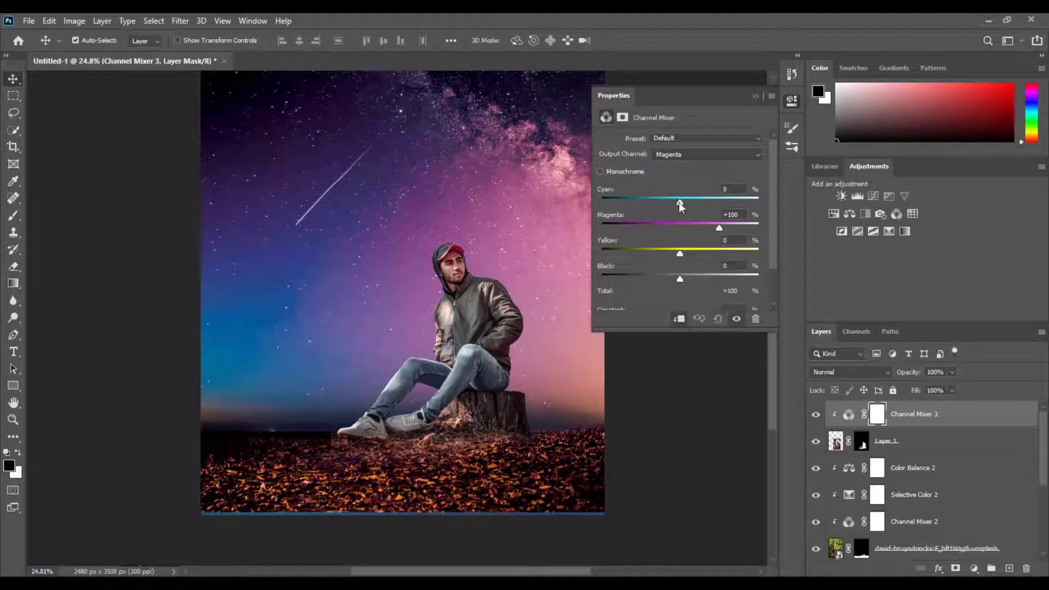
left_click_drag(680, 202, 717, 229)
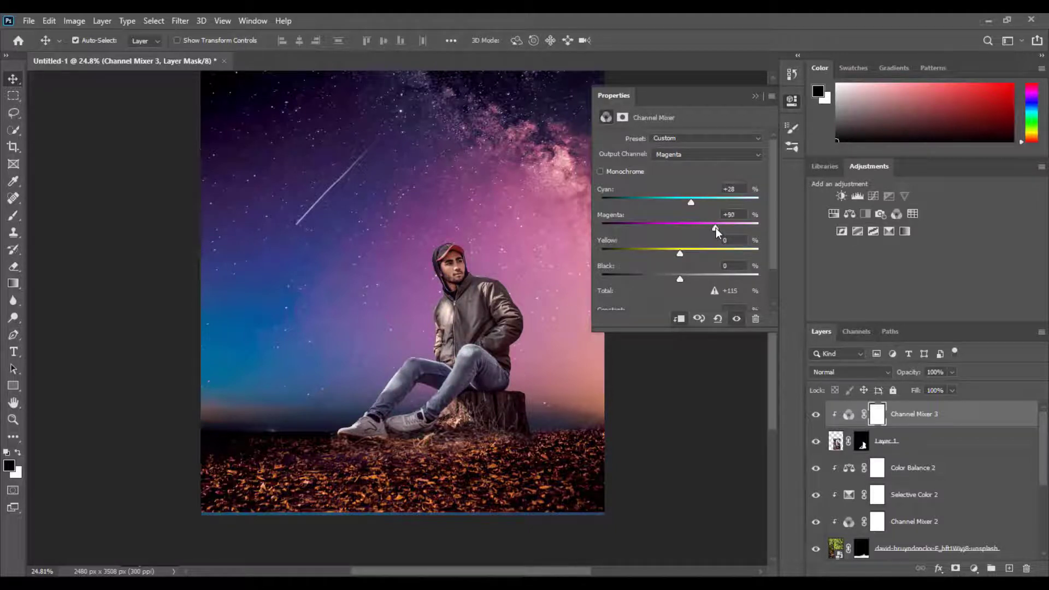
- Fit the poster in view and fine-tune the Magenta output's magenta, cyan, yellow and black mix
key("ctrl+minus")
key("ctrl+0")
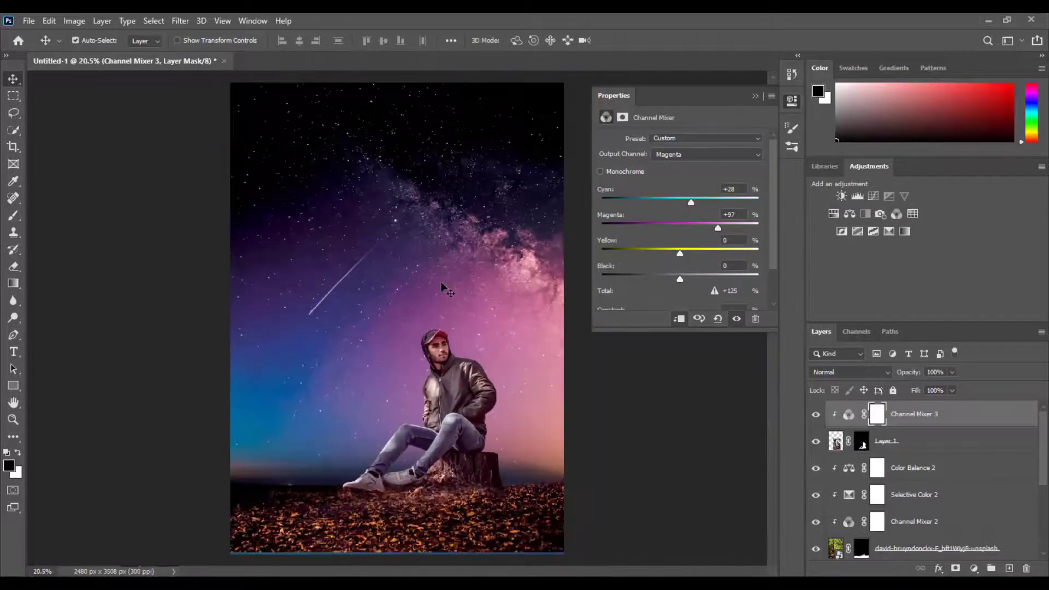
left_click(717, 228)
left_click_drag(717, 232, 722, 233)
left_click_drag(691, 202, 684, 203)
left_click_drag(678, 255, 683, 254)
left_click_drag(679, 279, 681, 277)
- Adjust the cyan and magenta sliders of the Cyan output channel
left_click(708, 155)
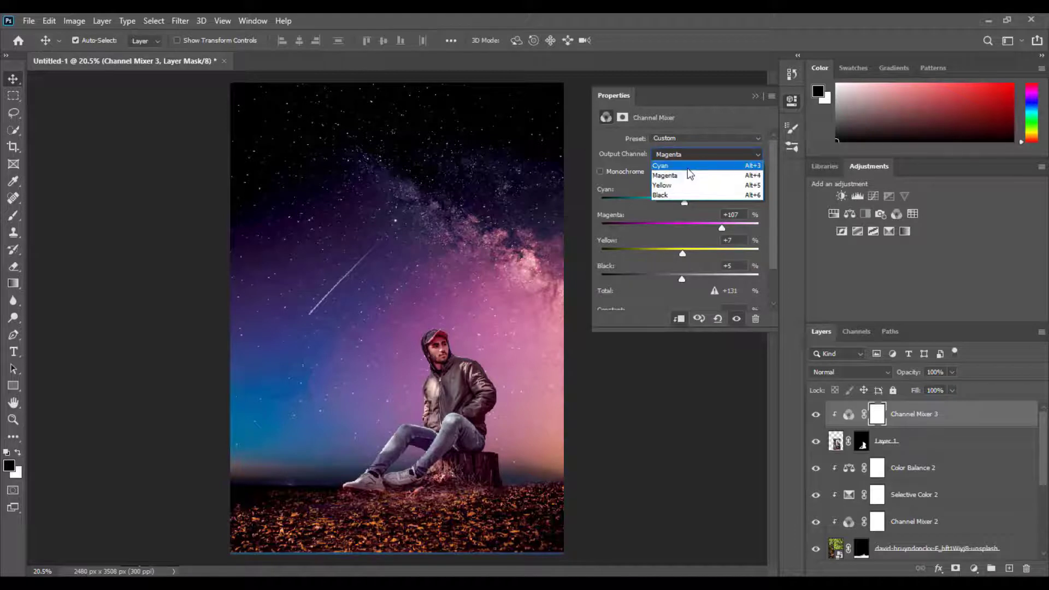
left_click(687, 163)
mouse_move(719, 202)
left_mouse_down()
mouse_move(710, 203)
mouse_move(724, 203)
left_mouse_up()
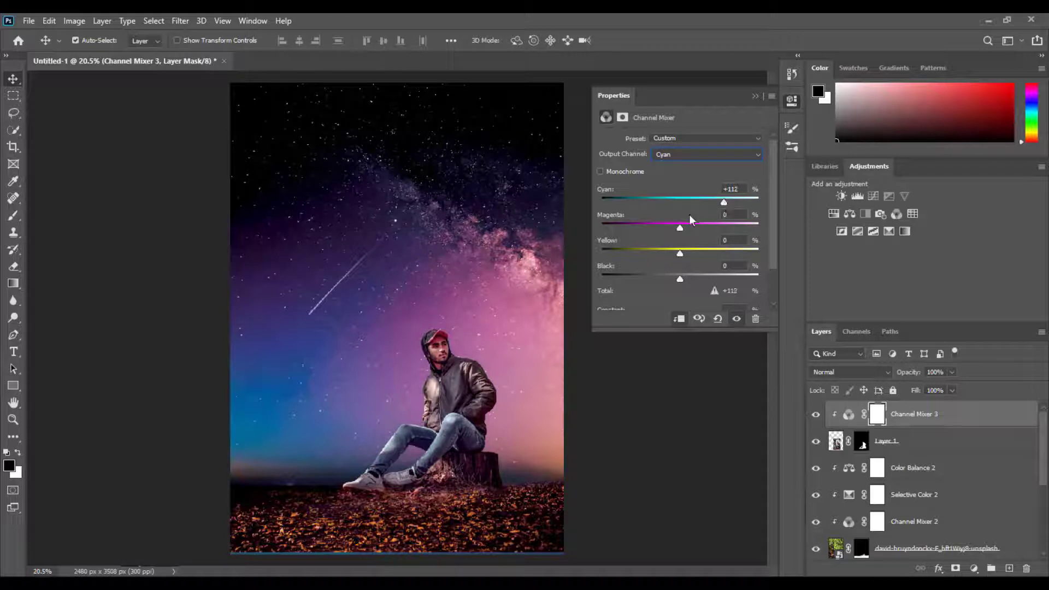
left_click_drag(680, 229, 678, 253)
- Close the Channel Mixer settings and add a Selective Color layer clipped to the man
left_click(771, 96)
left_click(799, 184)
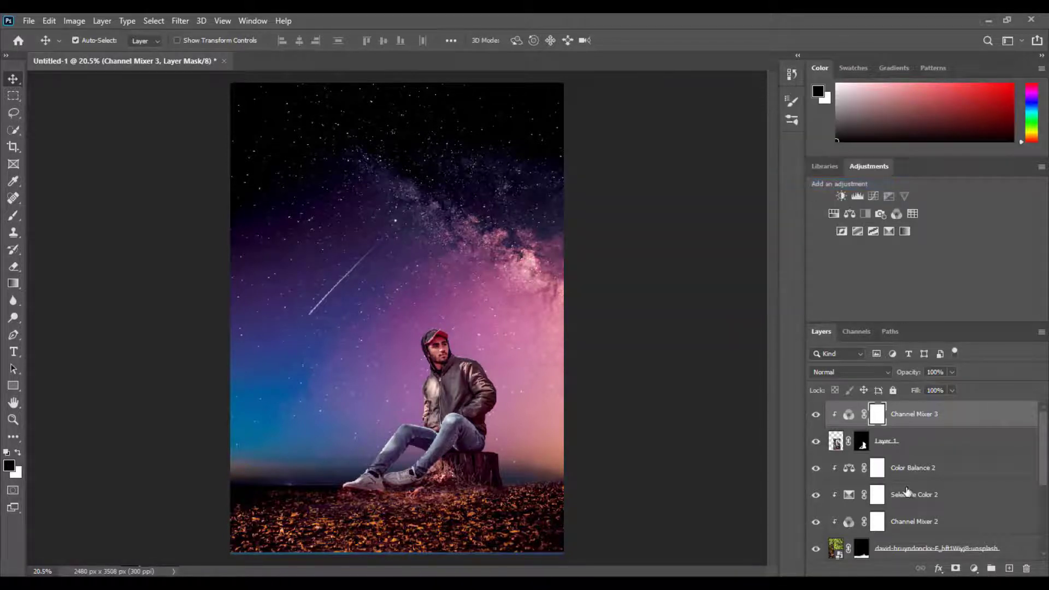
left_click(973, 569)
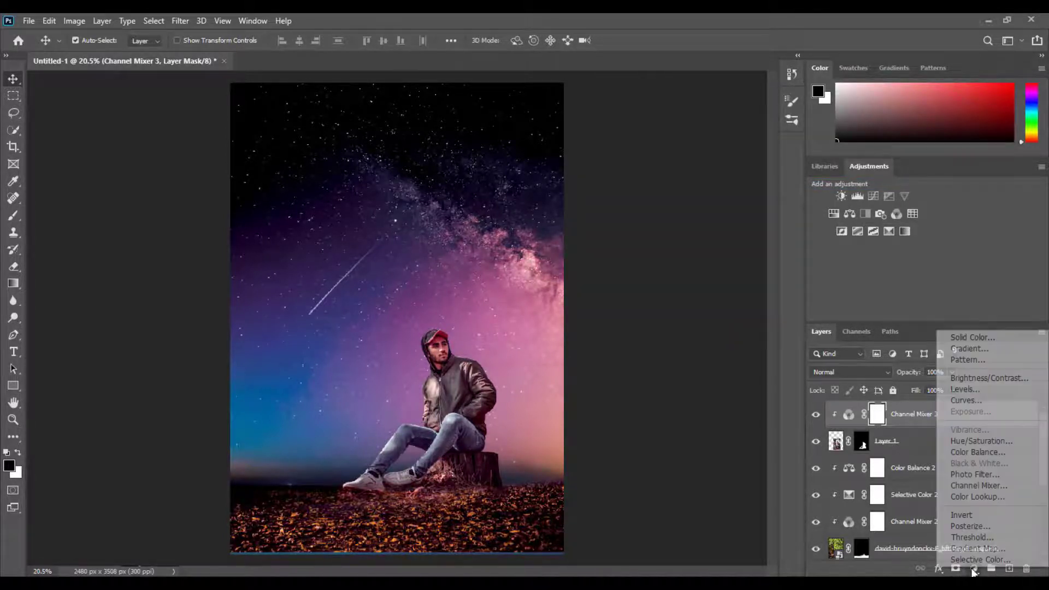
left_click(970, 562)
left_click(679, 318)
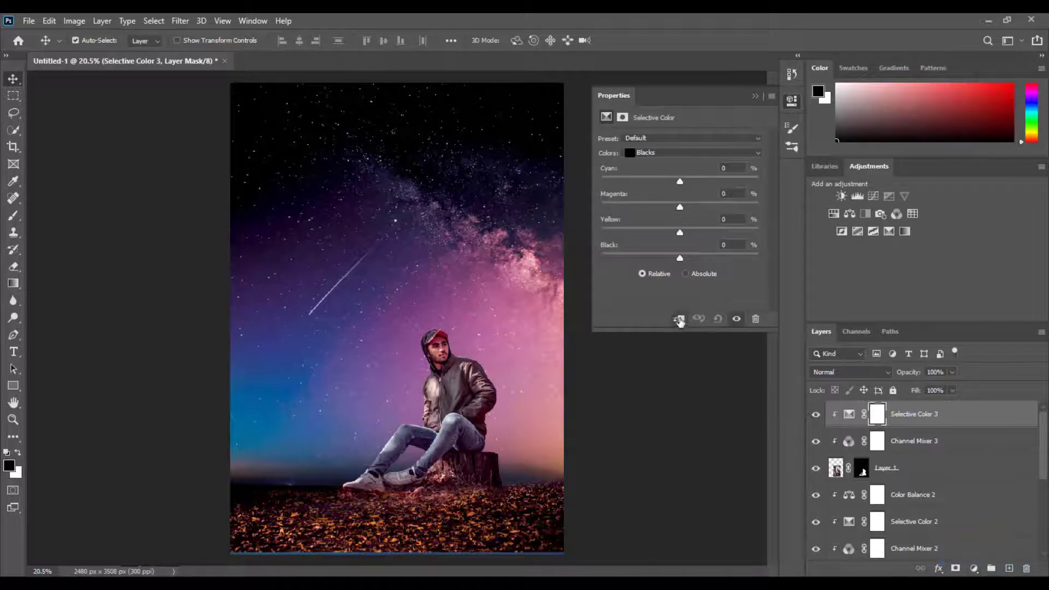
- Reduce cyan, yellow and black in the Neutrals colour range
left_click(679, 153)
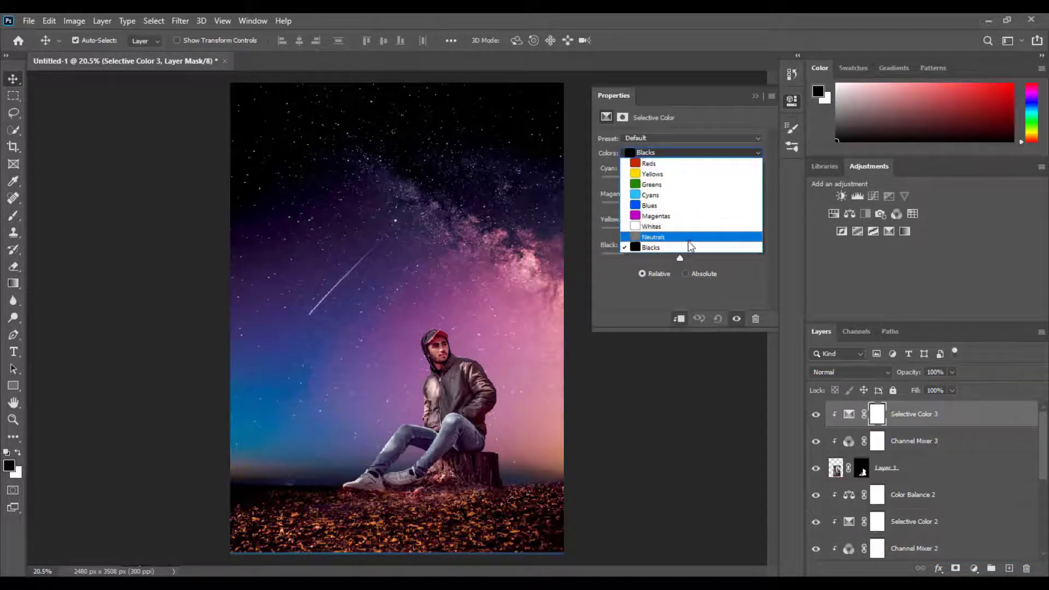
left_click(688, 239)
mouse_move(680, 181)
left_mouse_down()
mouse_move(655, 186)
mouse_move(682, 207)
left_mouse_up()
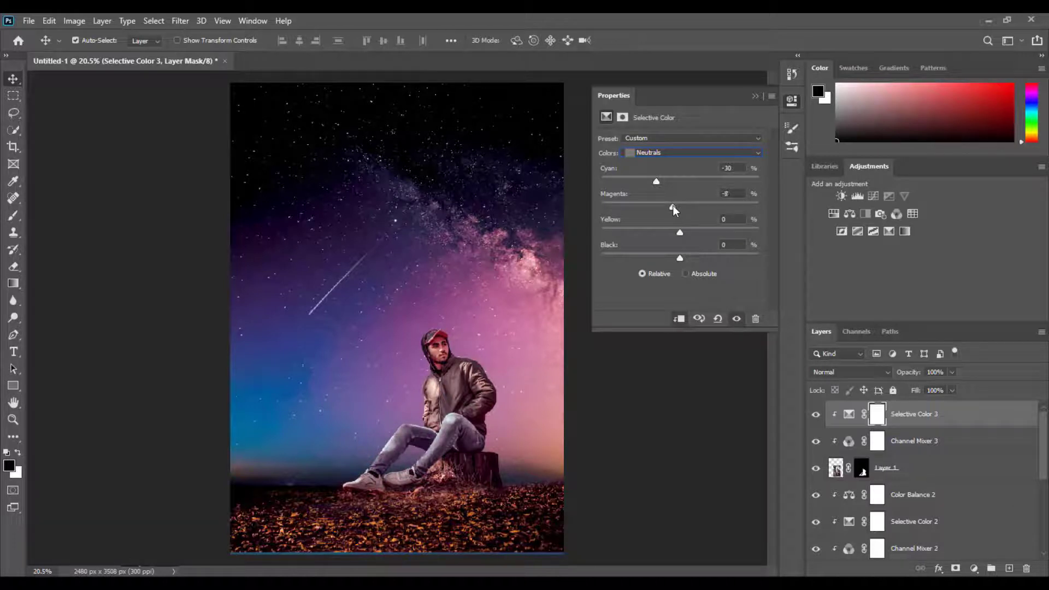
left_click_drag(681, 232, 673, 235)
left_click_drag(681, 257, 670, 260)
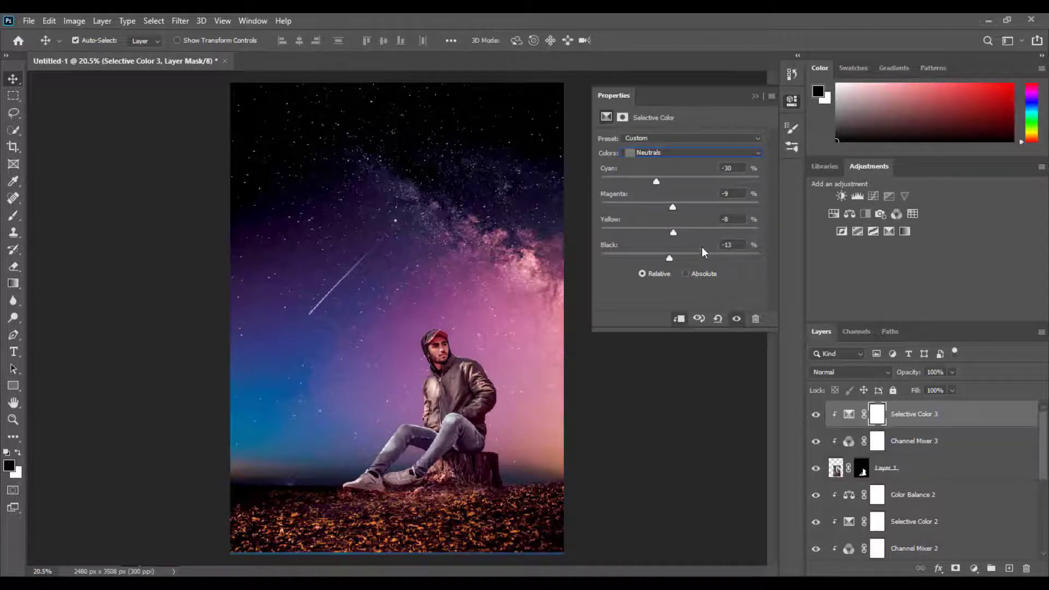
- Adjust the cyan slider in the Blacks range, then close the Selective Color settings
left_click(722, 154)
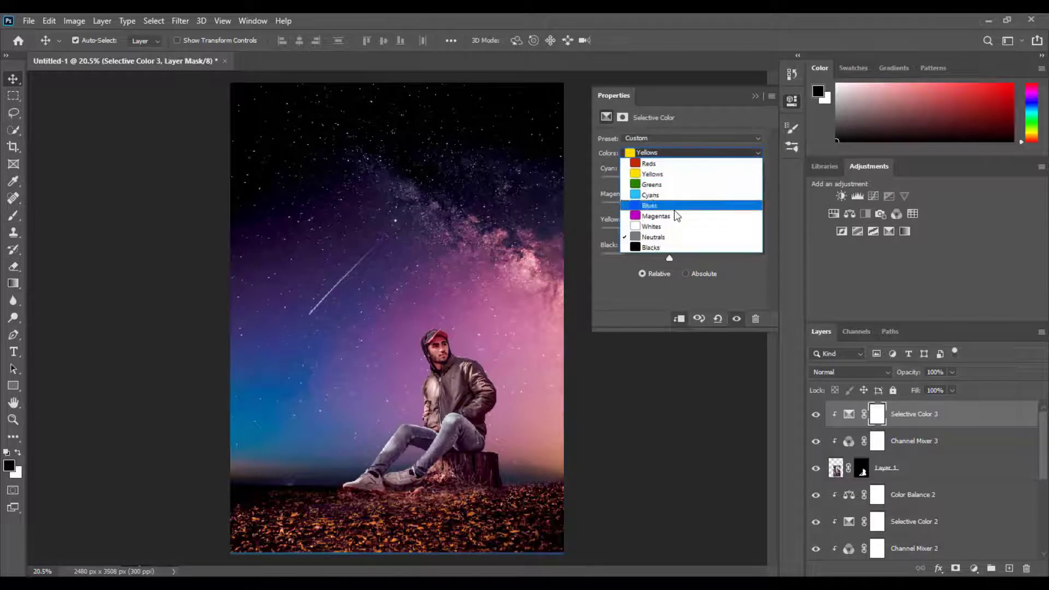
left_click(646, 248)
mouse_move(679, 182)
left_mouse_down()
mouse_move(695, 182)
mouse_move(664, 192)
mouse_move(711, 209)
mouse_move(673, 233)
mouse_move(700, 234)
mouse_move(689, 259)
mouse_move(666, 259)
mouse_move(682, 260)
left_mouse_up()
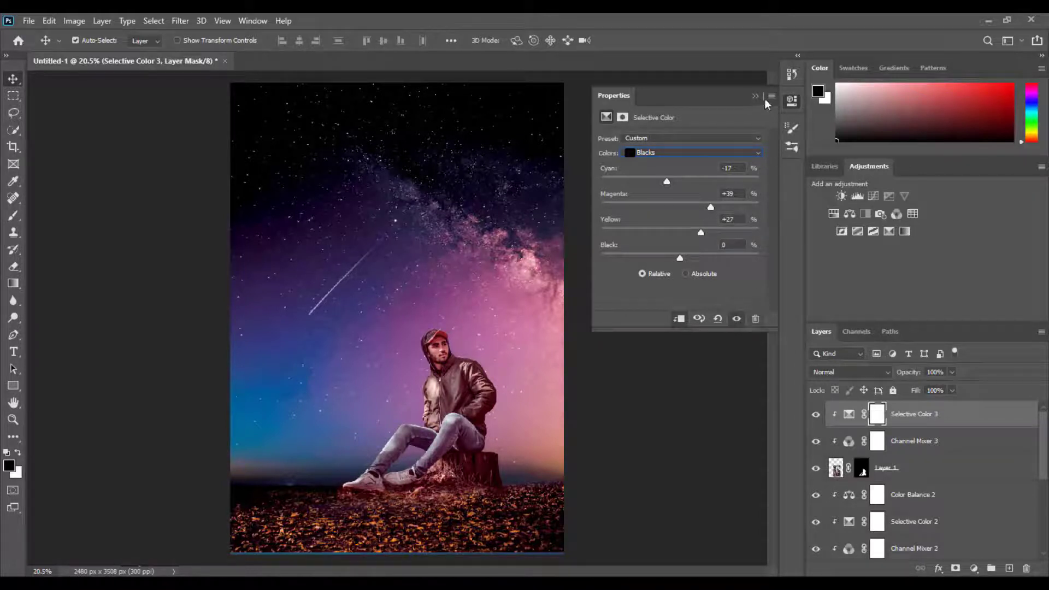
left_click(772, 96)
left_click(806, 186)
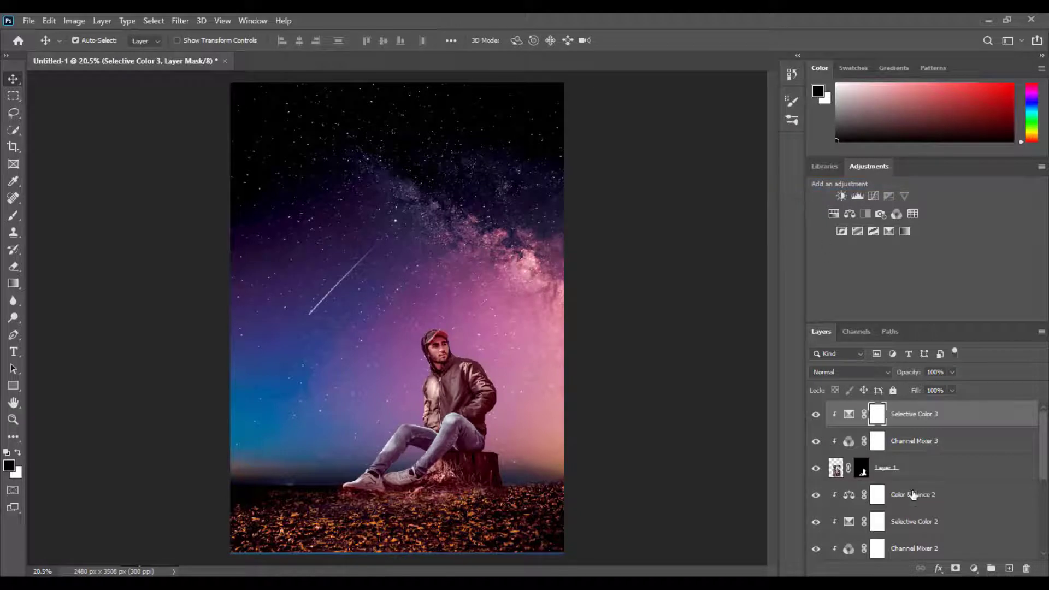
- Add a Color Balance layer clipped to the man with midtones set to -5, +28, +35
left_click(974, 569)
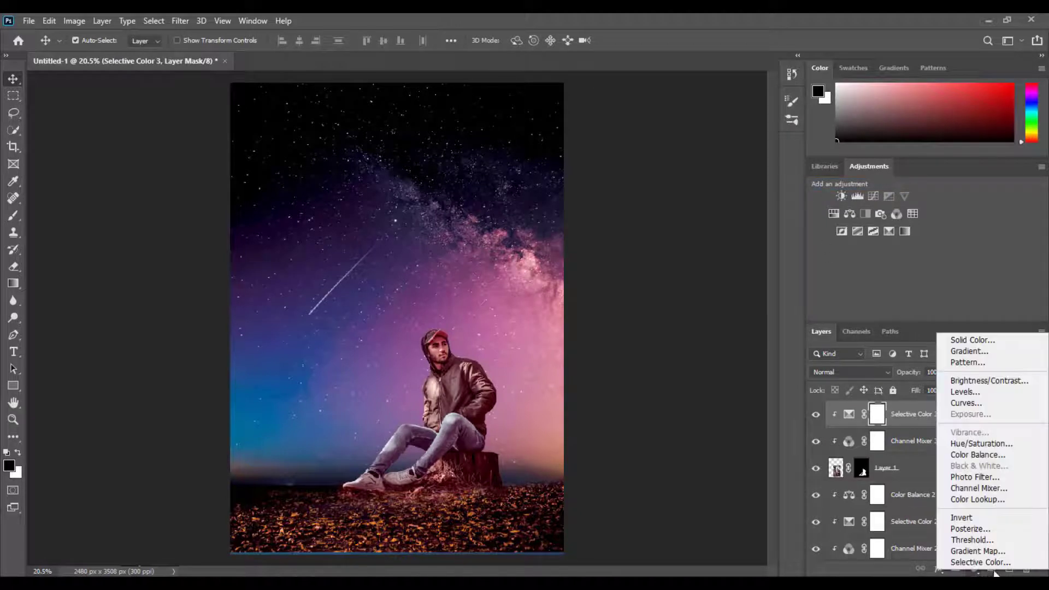
left_click(972, 455)
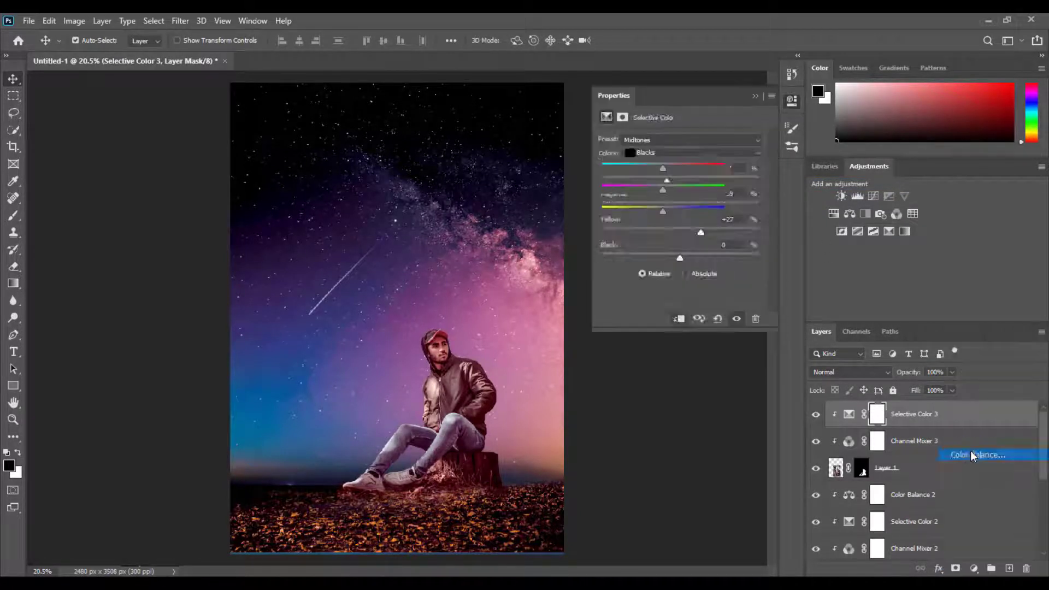
left_click(680, 318)
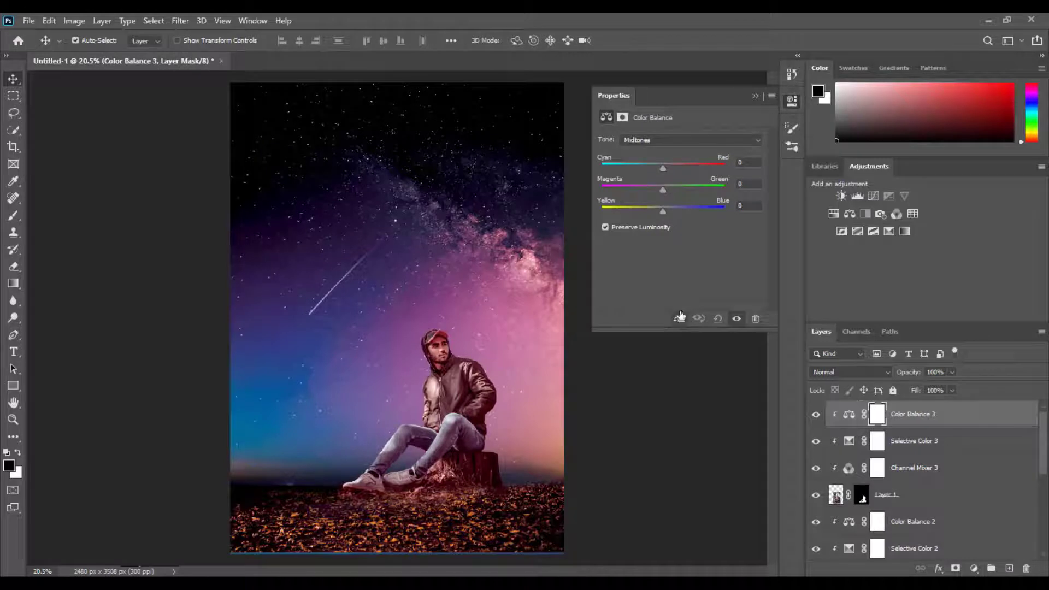
left_click_drag(661, 167, 648, 169)
left_click_drag(648, 169, 680, 190)
left_click_drag(662, 211, 675, 212)
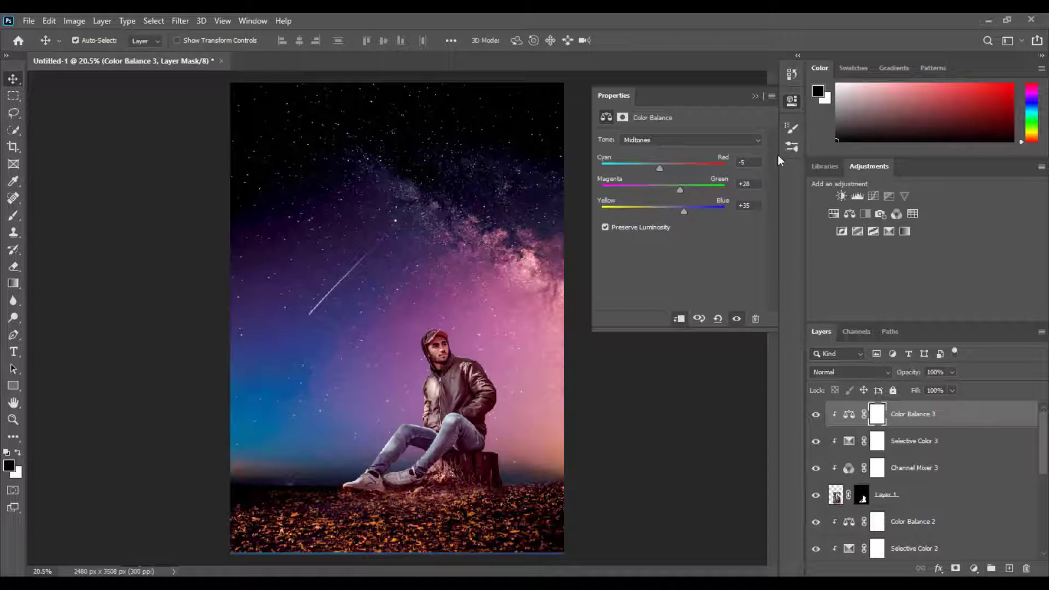
left_click(775, 97)
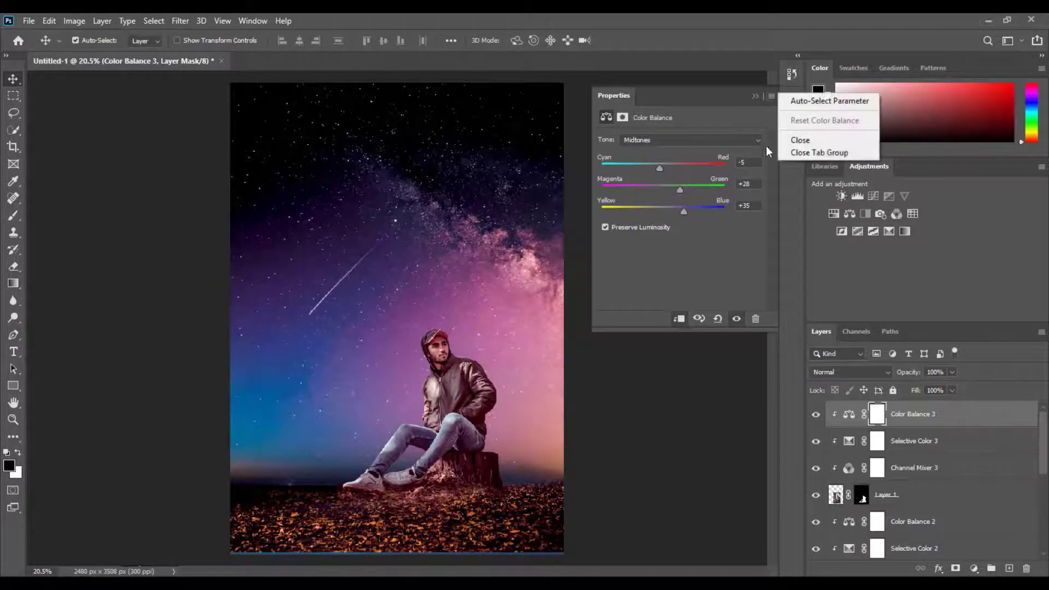
left_click(800, 140)
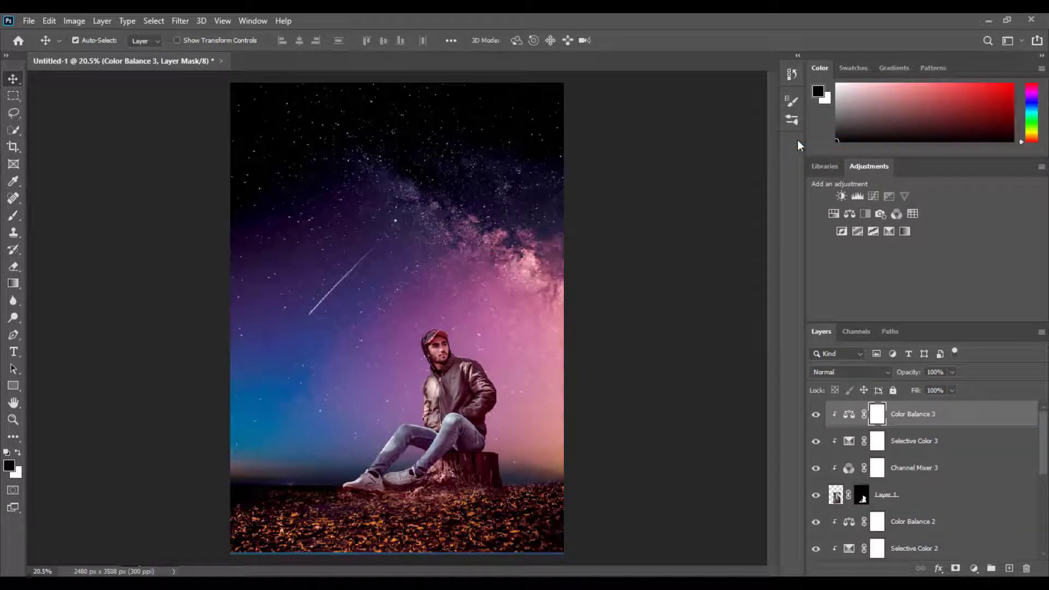
- Group the man's layer with its adjustment layers and name the group 'model'
left_click(901, 497)
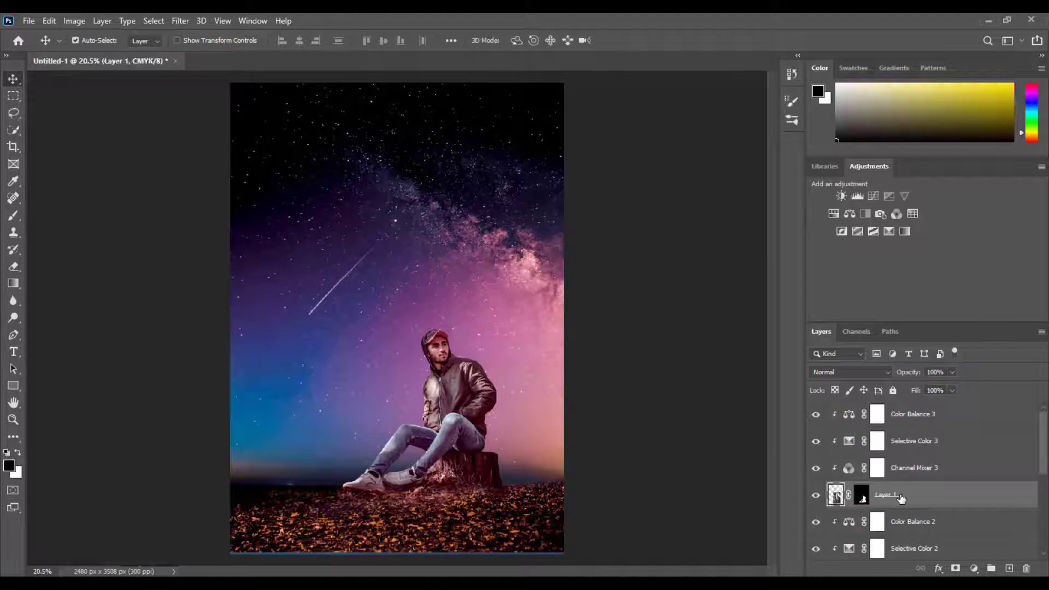
left_click(918, 411)
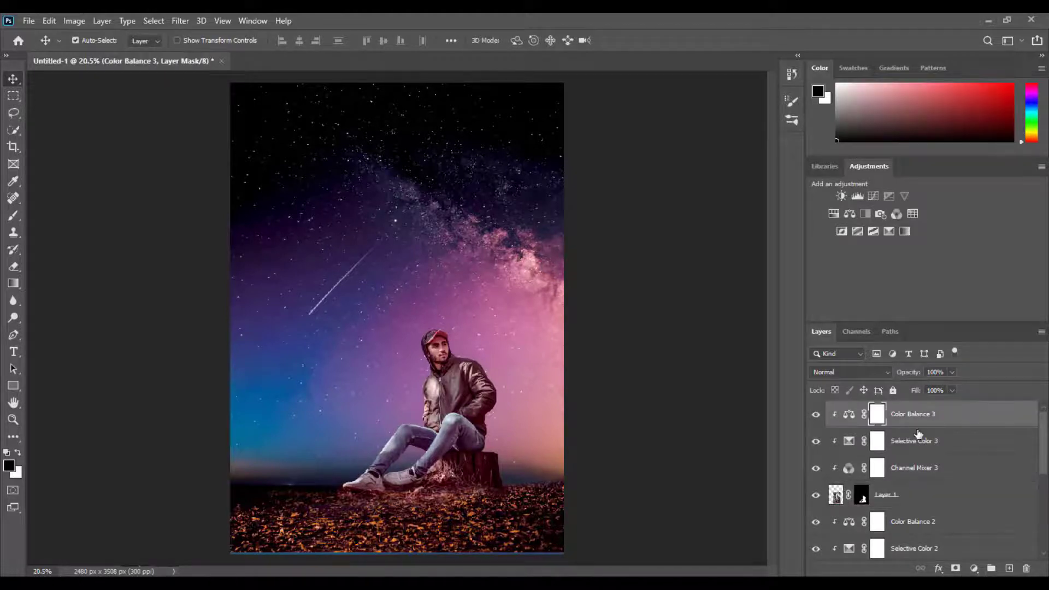
left_click(899, 497, "shift")
key("ctrl+g")
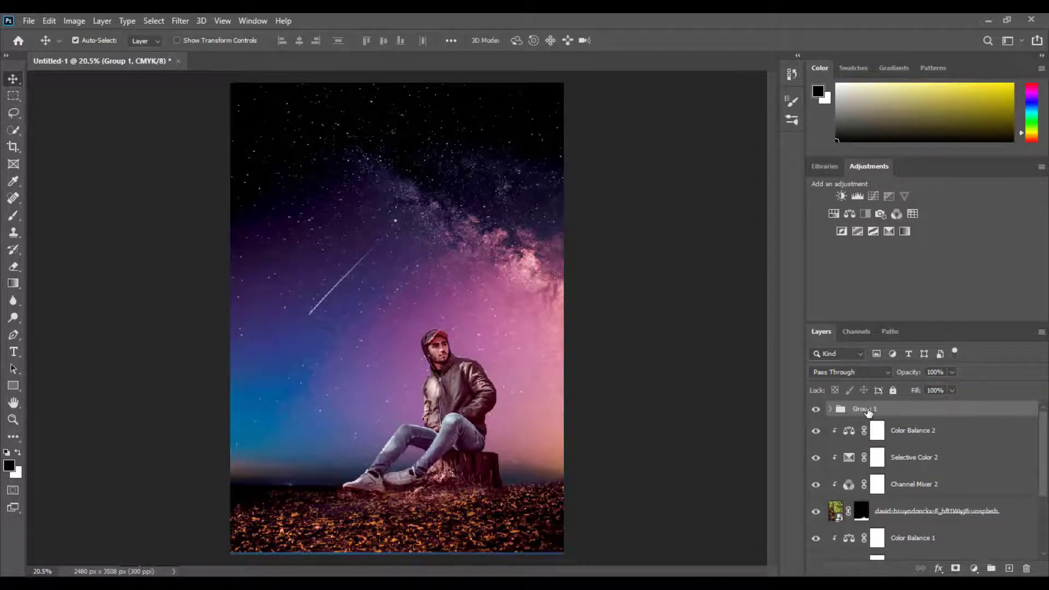
double_click(864, 409)
type("sk")
type("l")
key("Return")
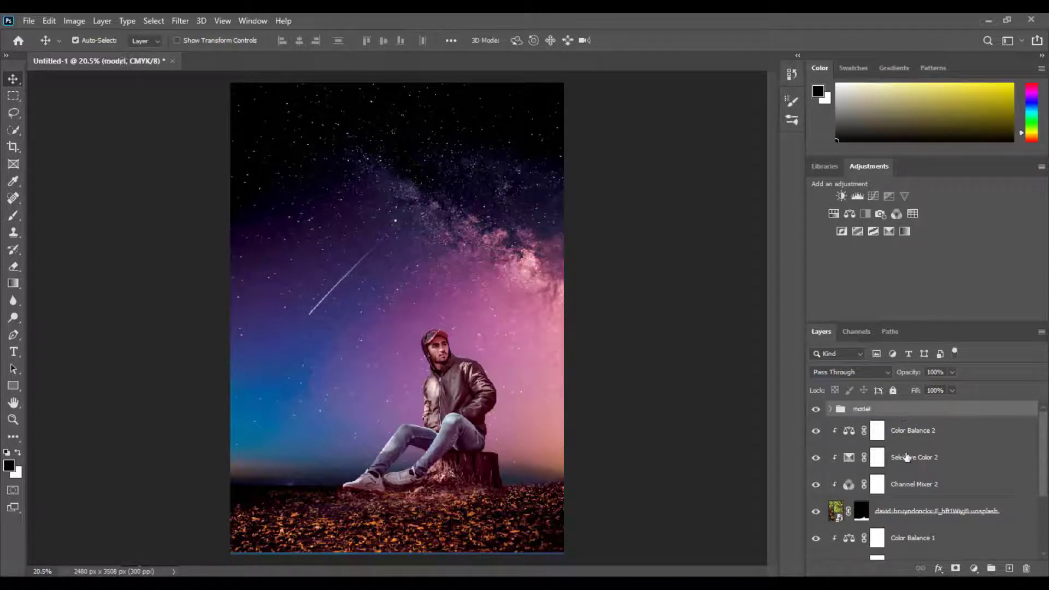
- Group the remaining sky, ground and adjustment layers and name the group 'background'
scroll(905, 456, "down", 1)
scroll(902, 432, "up", 1)
left_click(908, 433)
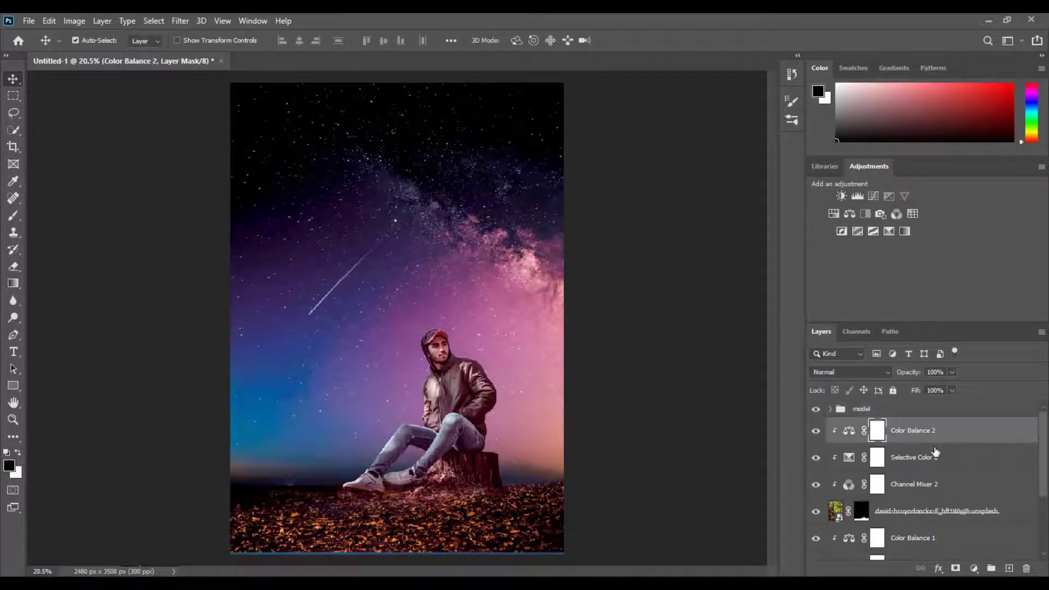
scroll(934, 451, "down", 3)
left_click(890, 524, "shift")
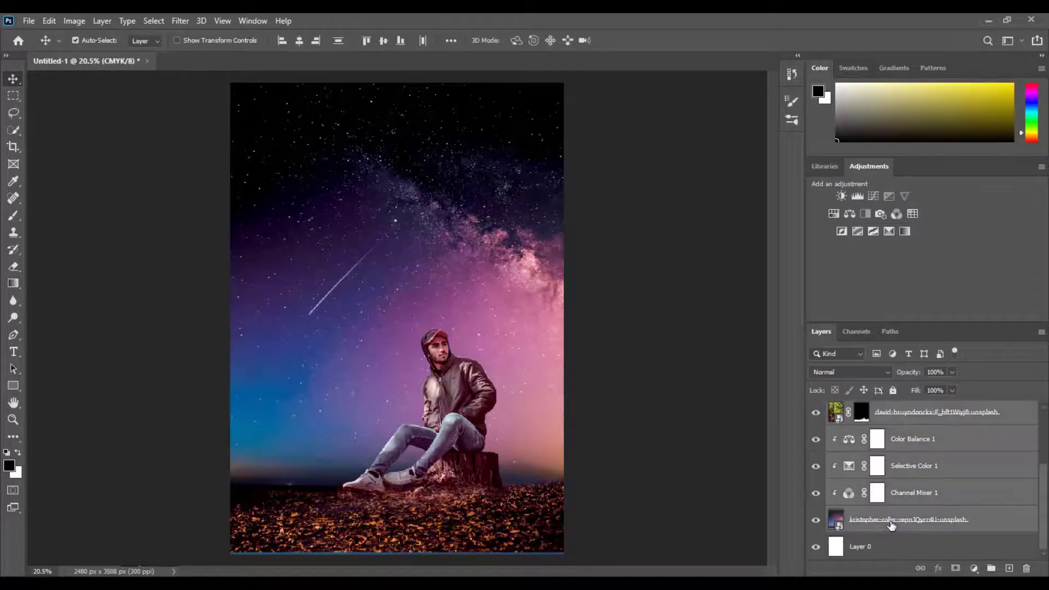
key("ctrl+g")
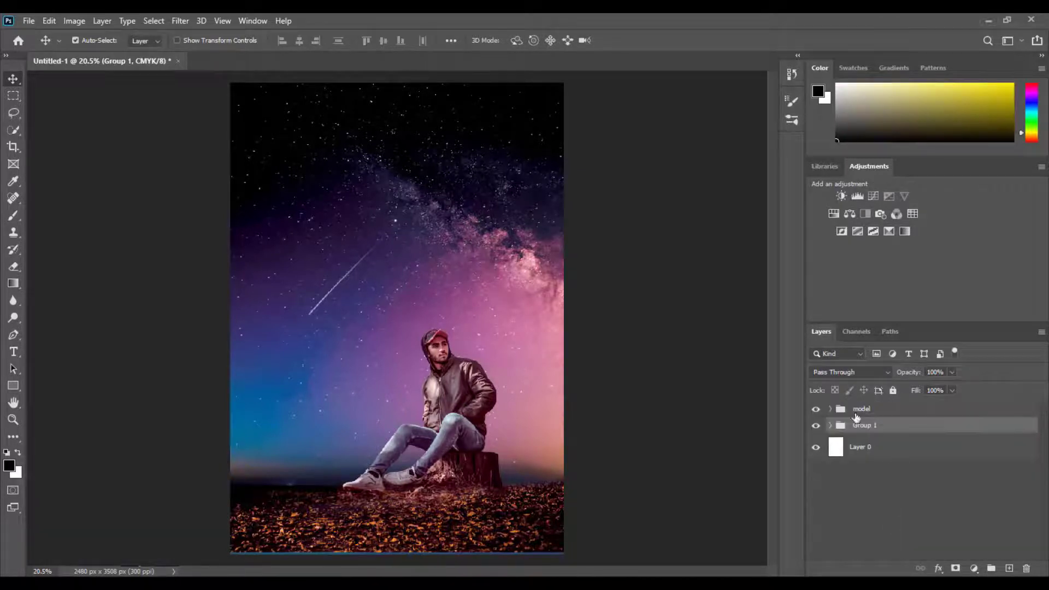
double_click(866, 425)
type("background")
key("Return")
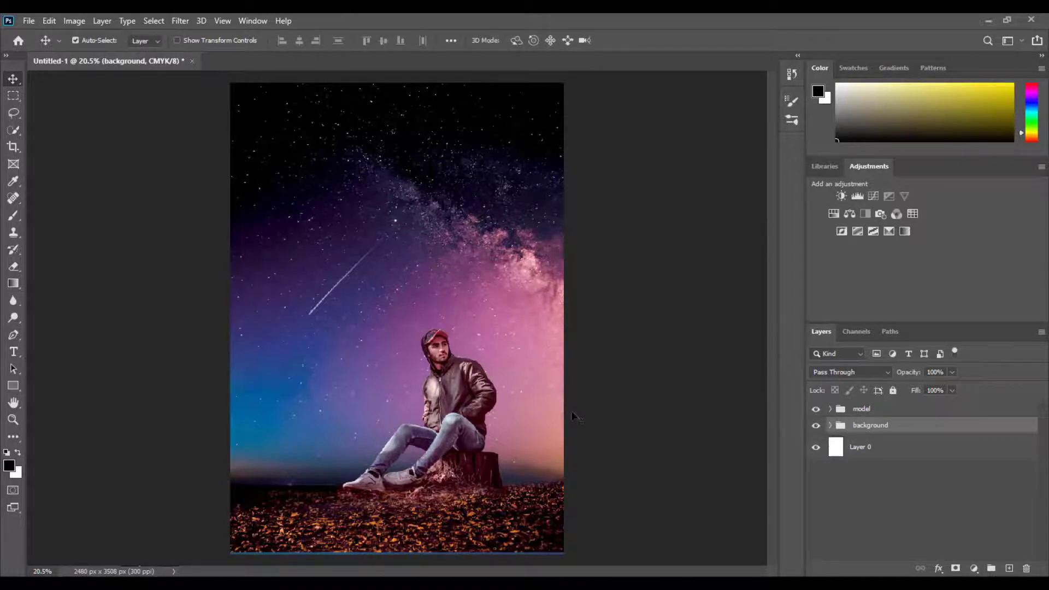
scroll(570, 394, "down", 1)
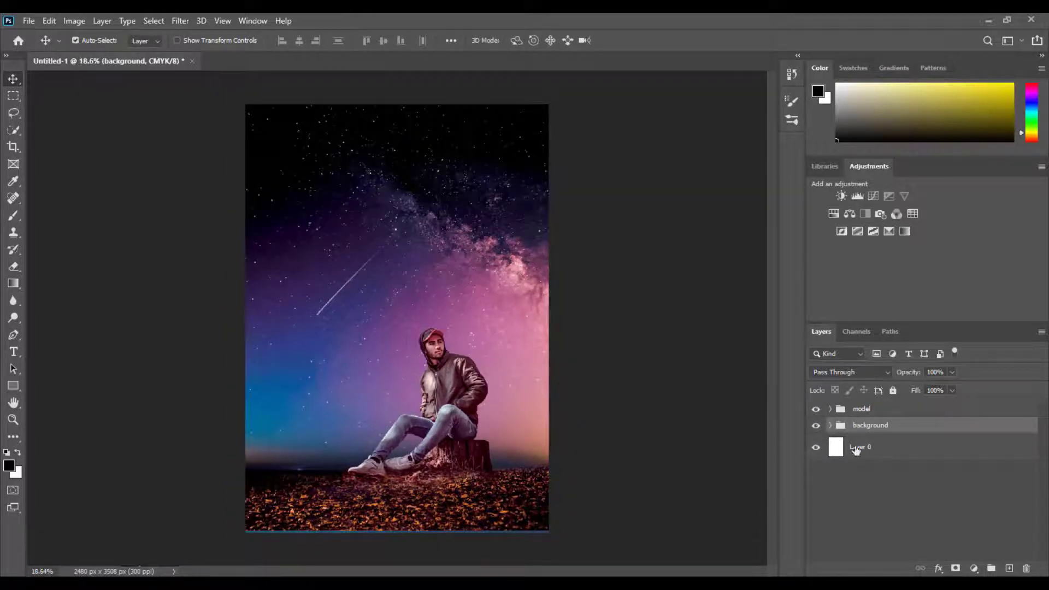
- Select the sky layer in the background group and place the moon photo as embedded
left_click(831, 425)
scroll(886, 459, "down", 1)
scroll(886, 462, "down", 1)
scroll(889, 473, "down", 2)
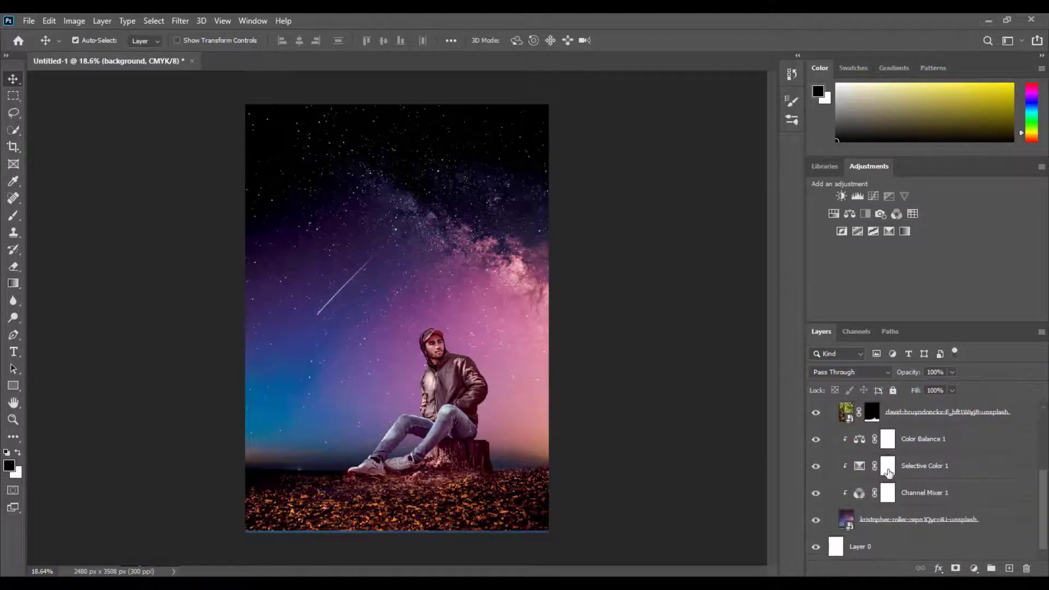
left_click(886, 520)
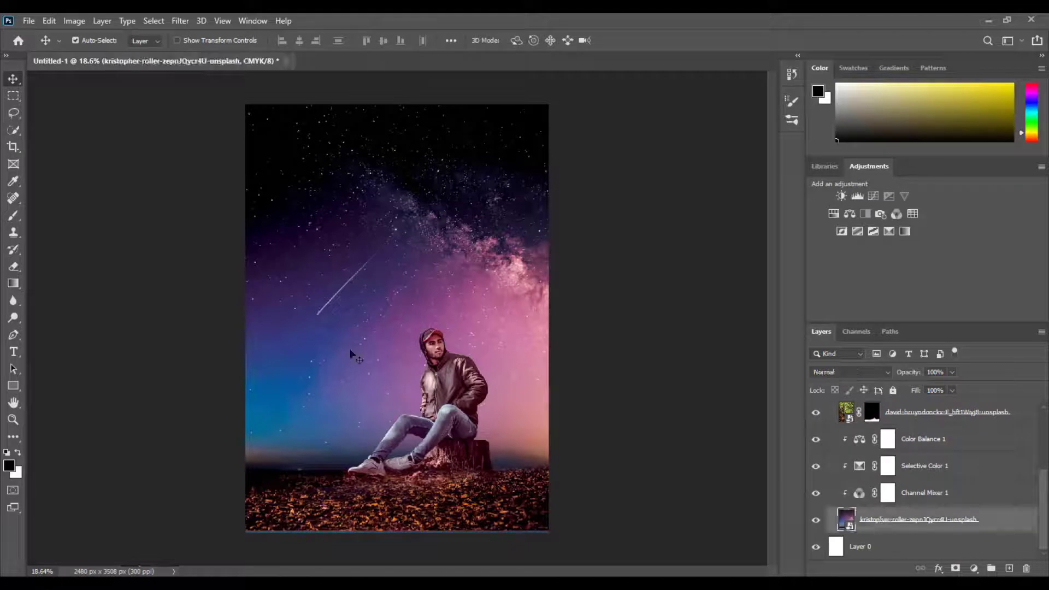
left_click(29, 22)
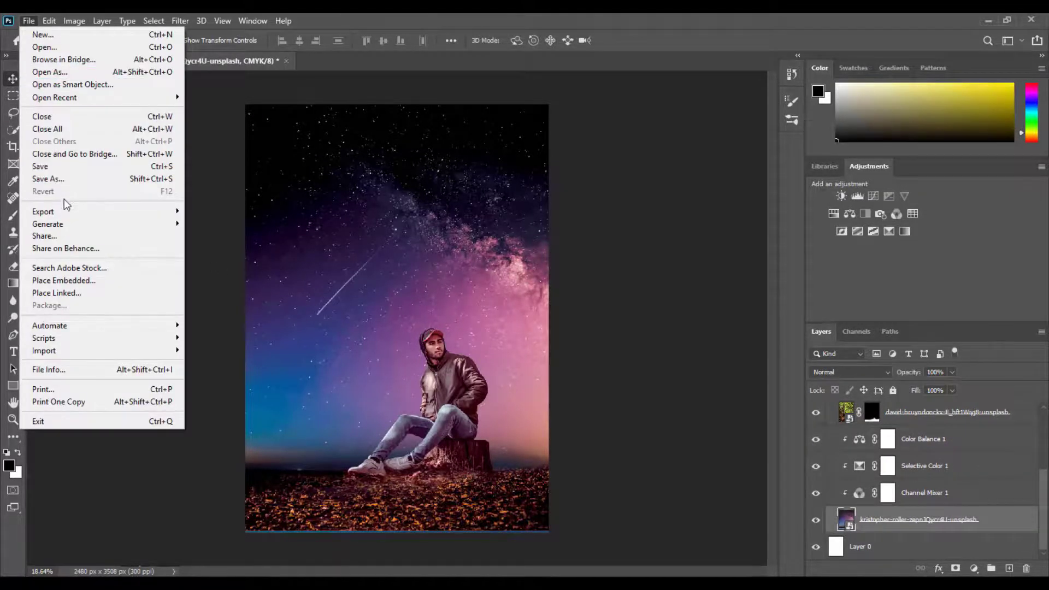
left_click(74, 280)
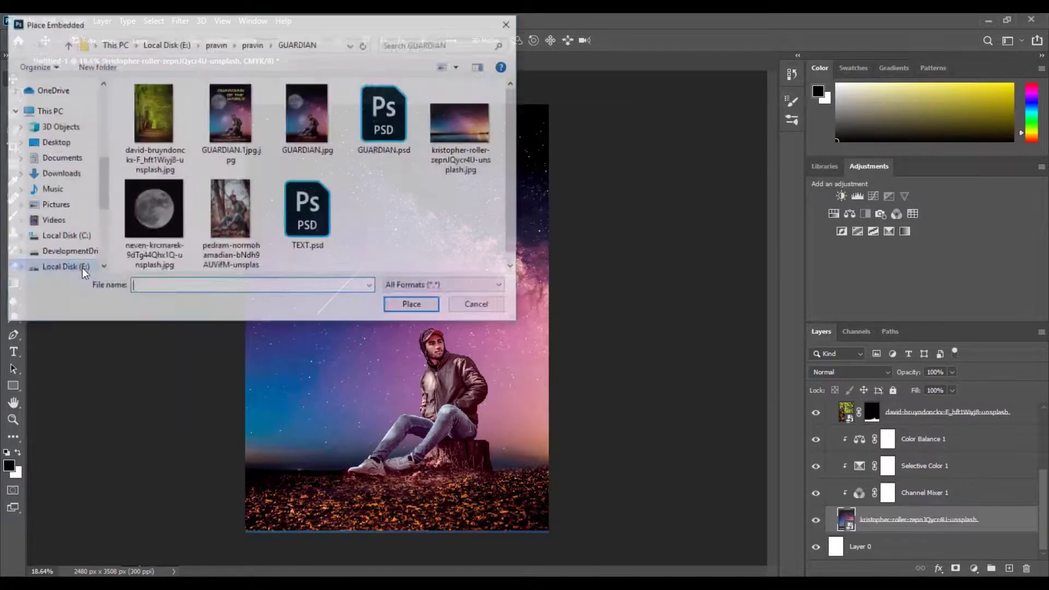
left_click(153, 210)
left_click(413, 306)
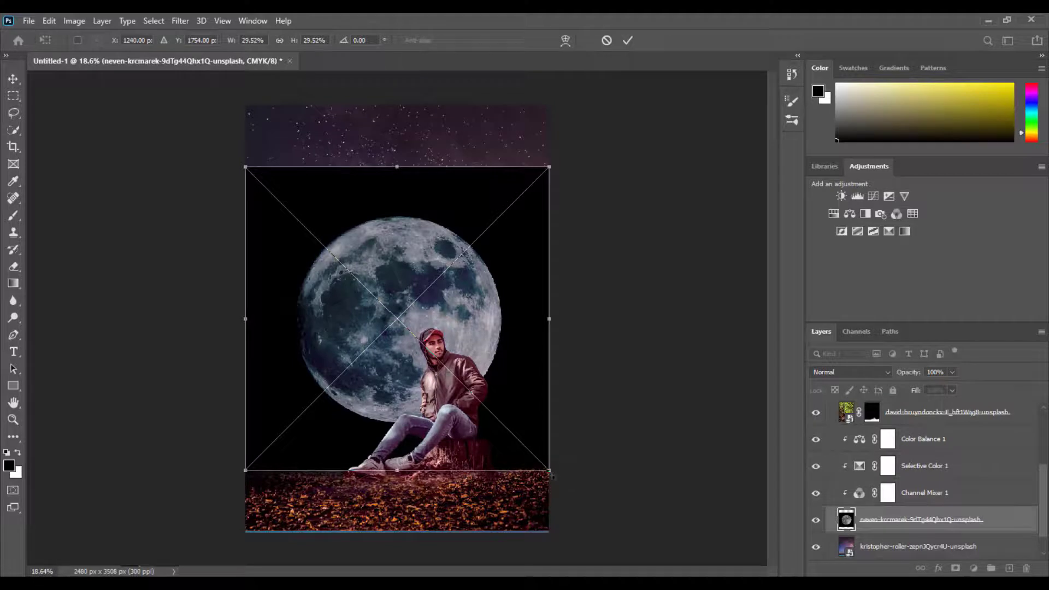
- Shrink the moon and nudge it into the upper-left sky
left_click_drag(550, 470, 383, 294)
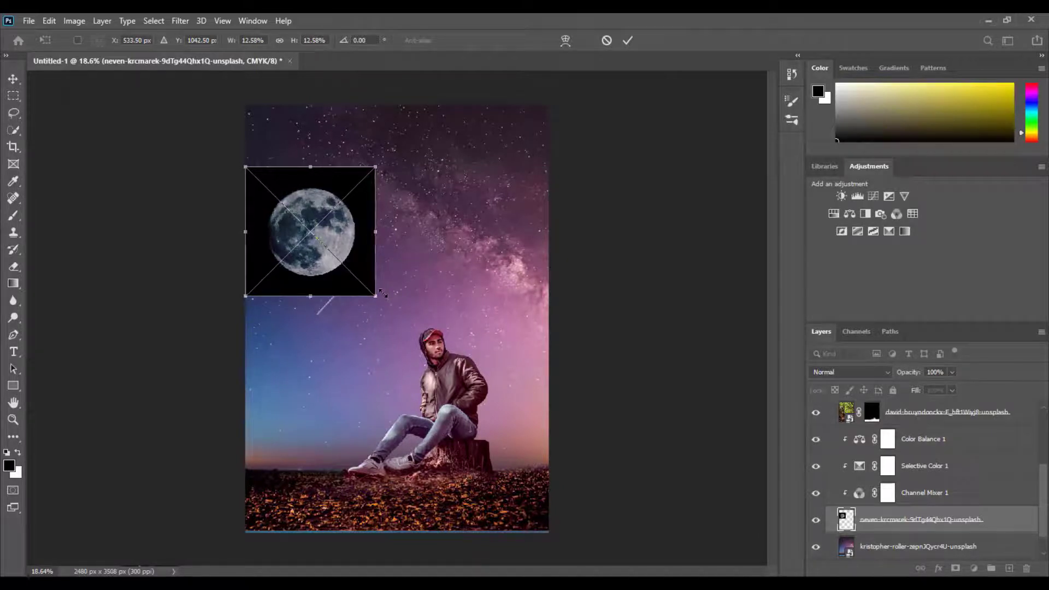
key("shift+Right")
key("shift+Right")
key("shift+Right")
key("shift+Up")
key("shift+Up")
key("Up")
key("Up")
key("Up")
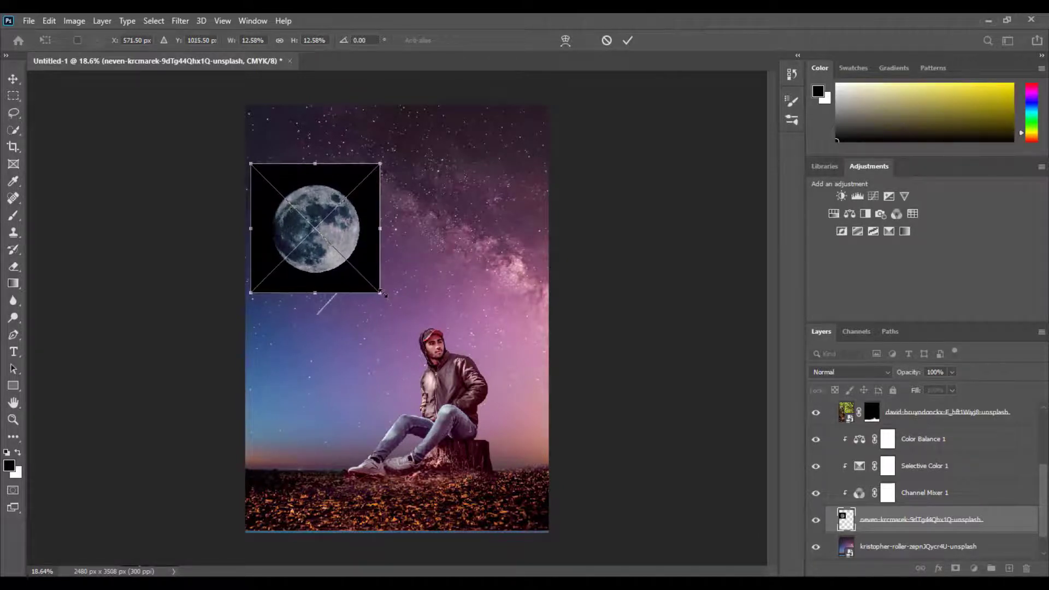
key("shift+Up")
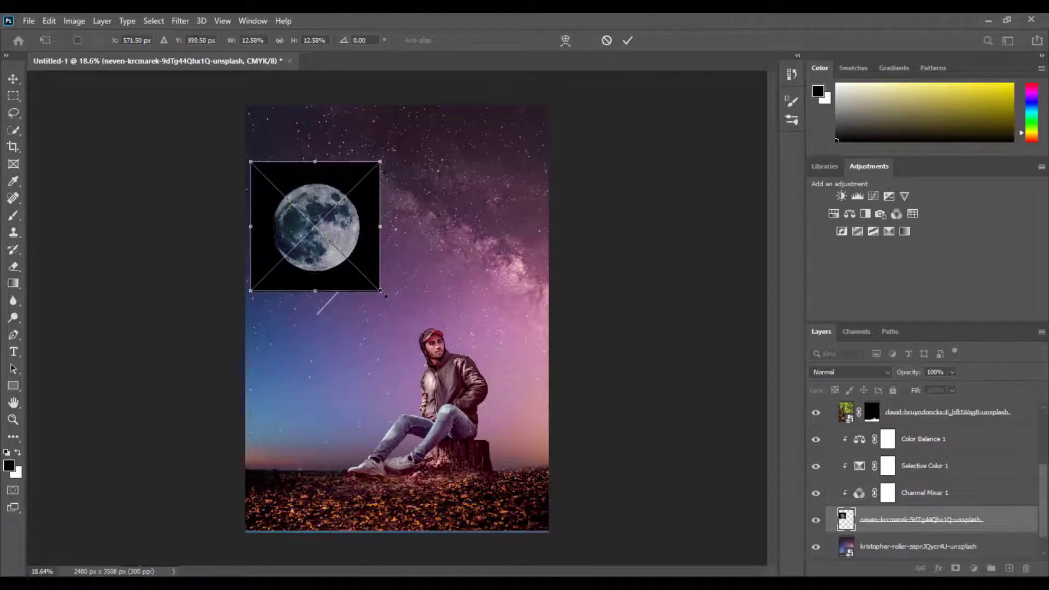
key("shift+Up")
key("shift+Up")
key("shift+Up")
key("shift+Up")
key("shift+Up")
key("Up")
key("Up")
key("Up")
key("Left")
key("Left")
key("Left")
key("shift+Left")
key("Left")
key("Left")
key("Left")
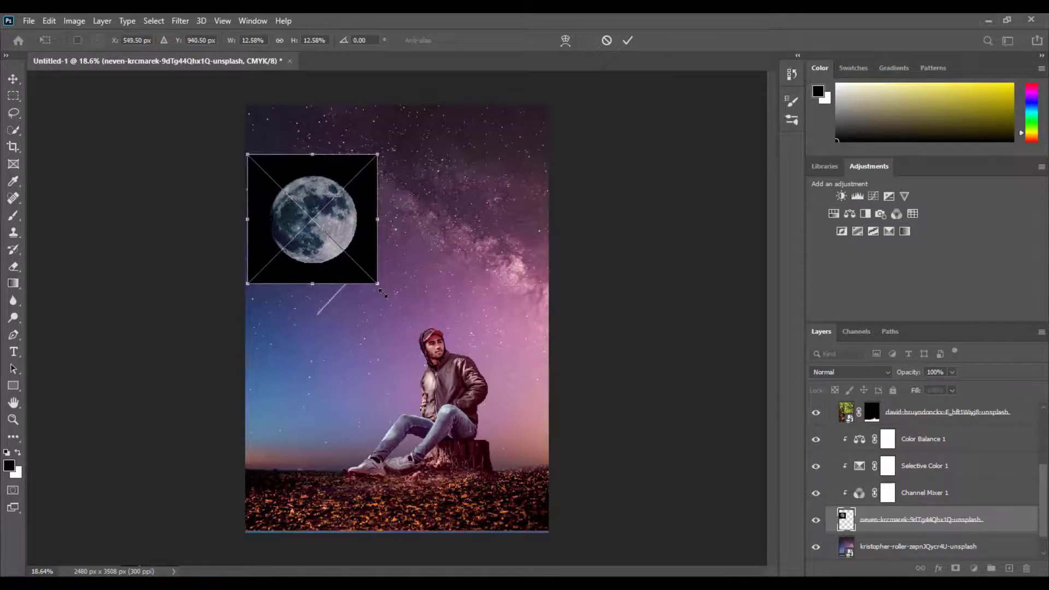
key("shift+Left")
key("shift+Left")
key("Left")
key("shift+Up")
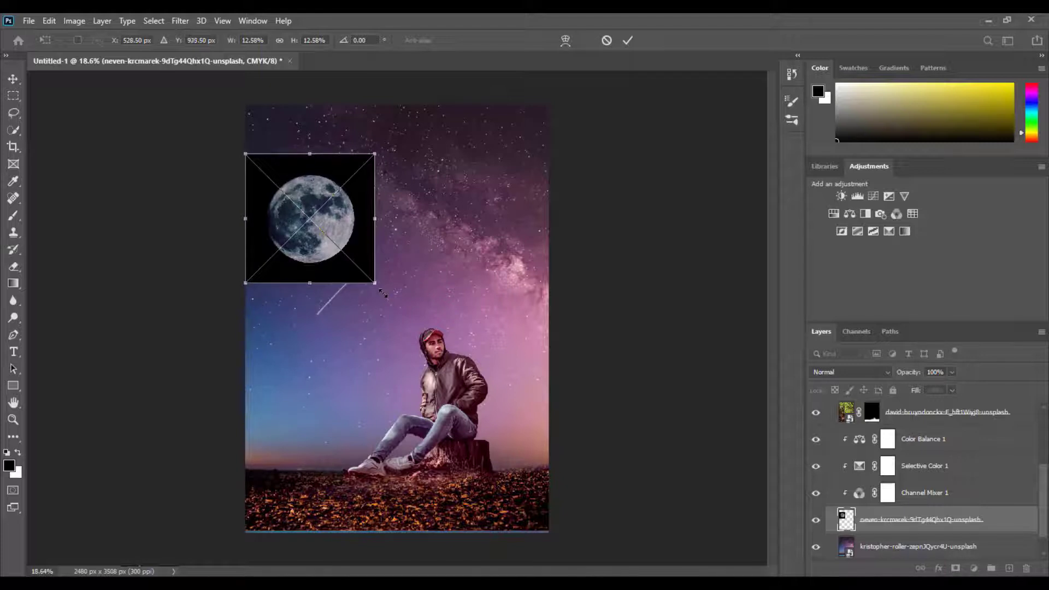
key("Up")
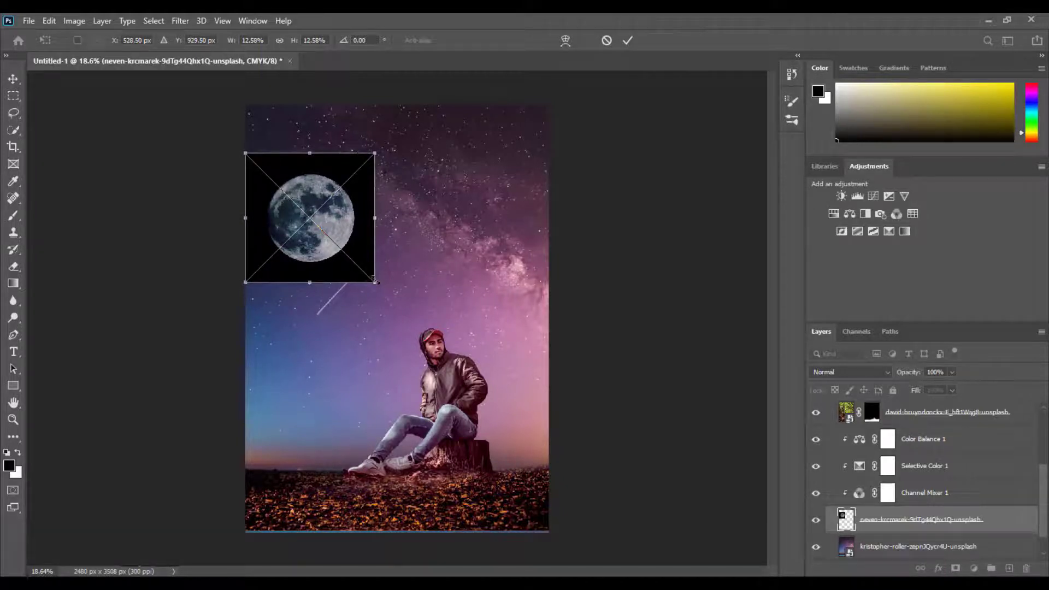
- Enlarge the moon slightly, raise it, commit, and open blend modes to hide its black backdrop
left_click_drag(377, 283, 398, 300)
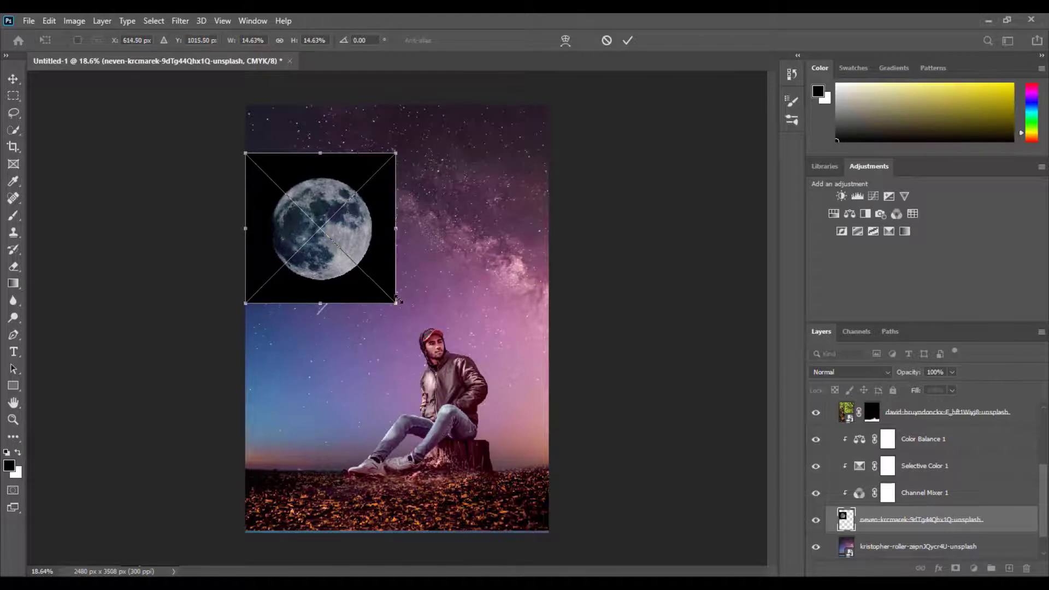
key("shift+Left")
key("shift+Left")
key("shift+Left")
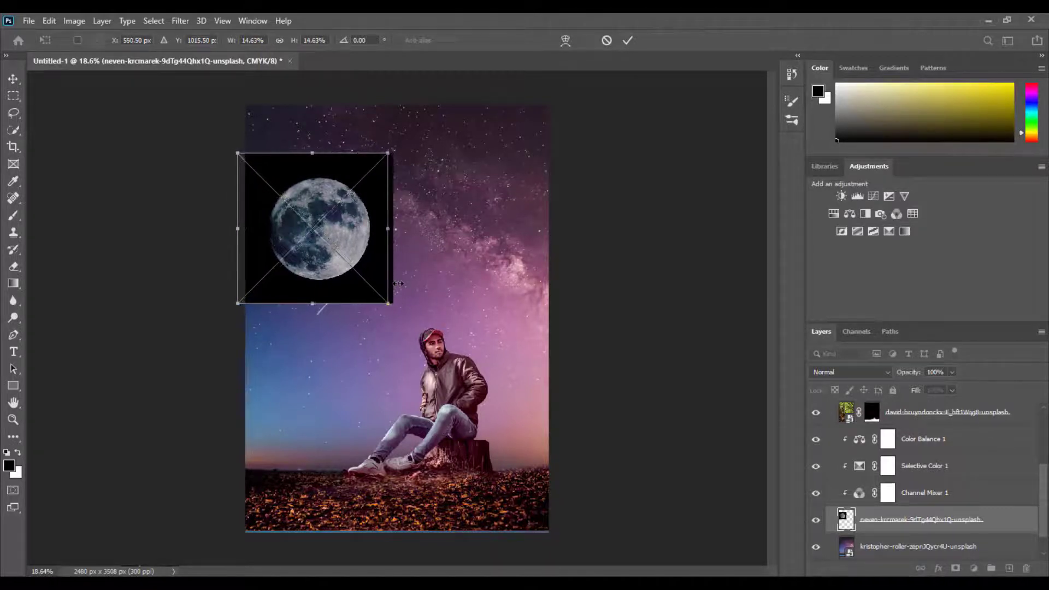
key("Up")
key("Up")
key("Up")
key("shift+Up")
key("shift+Up")
key("Up")
key("Up")
key("Up")
key("Up")
key("Up")
key("Up")
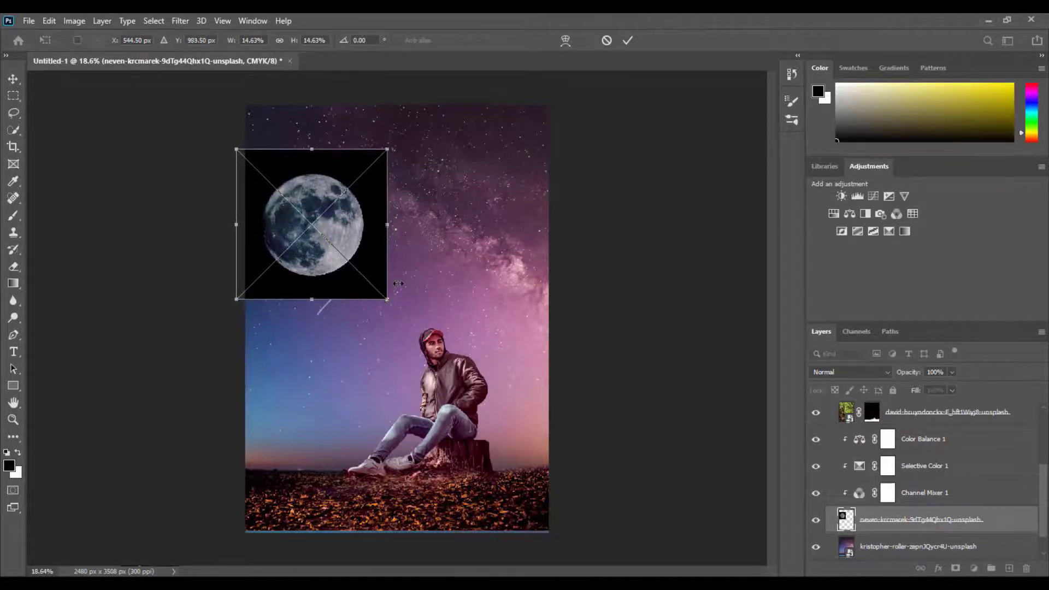
left_click(628, 40)
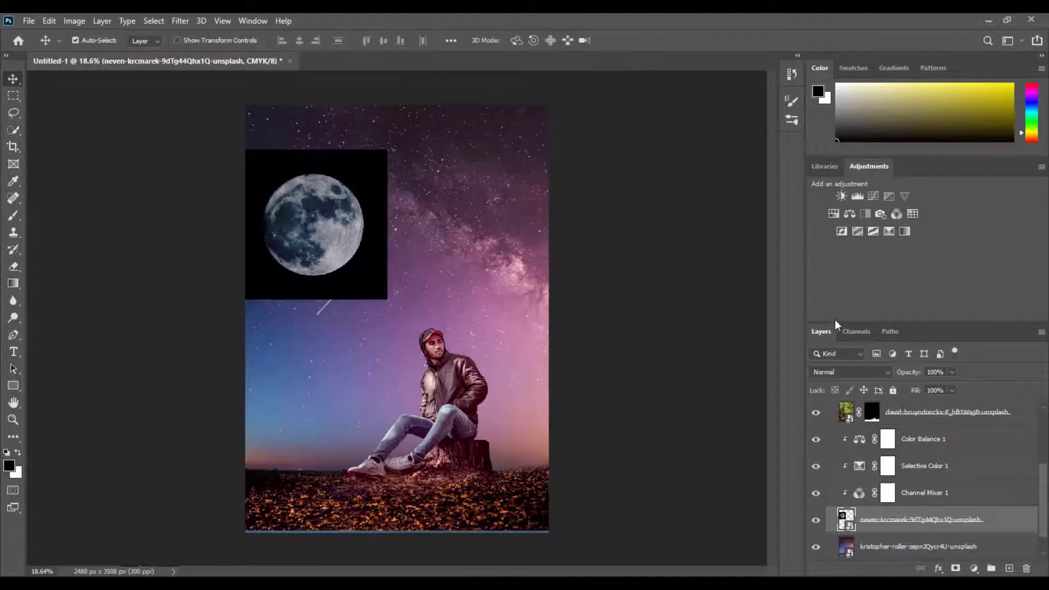
left_click(887, 374)
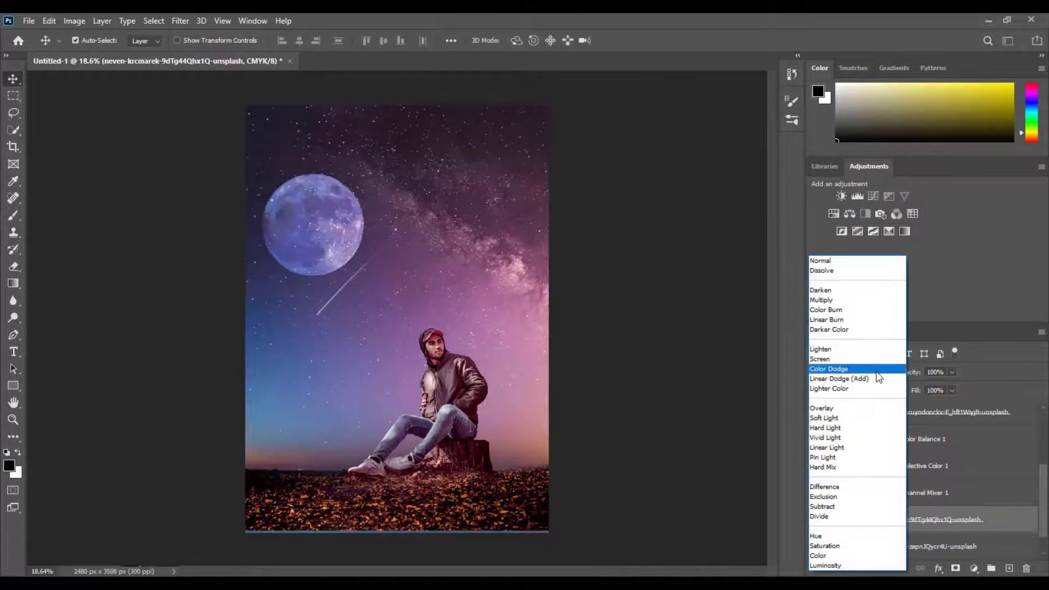
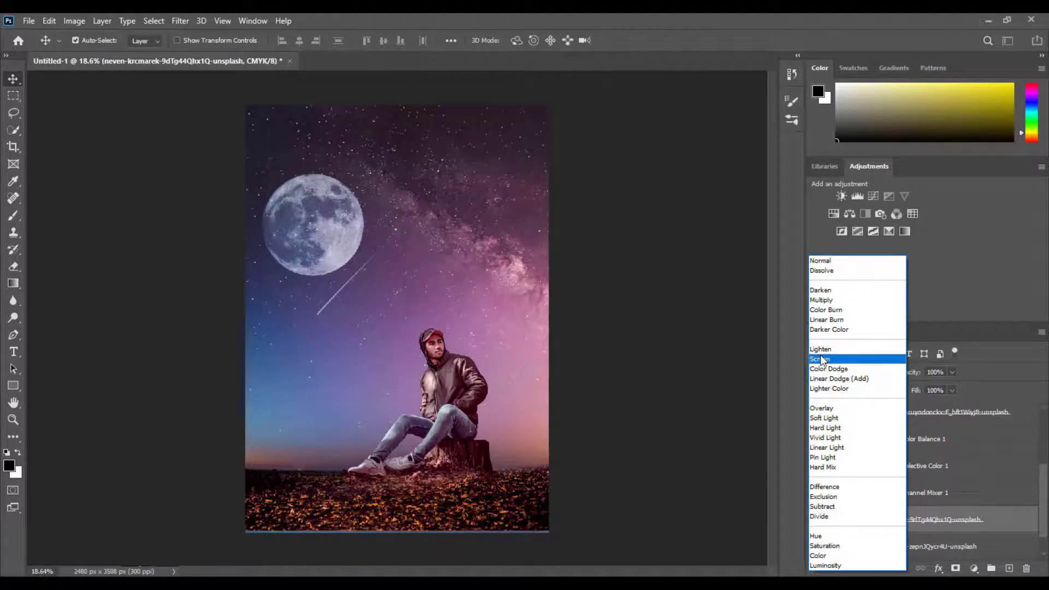
- Set the moon (neven-krcmarek) layer to Screen blend mode at 75% opacity
left_click(821, 358)
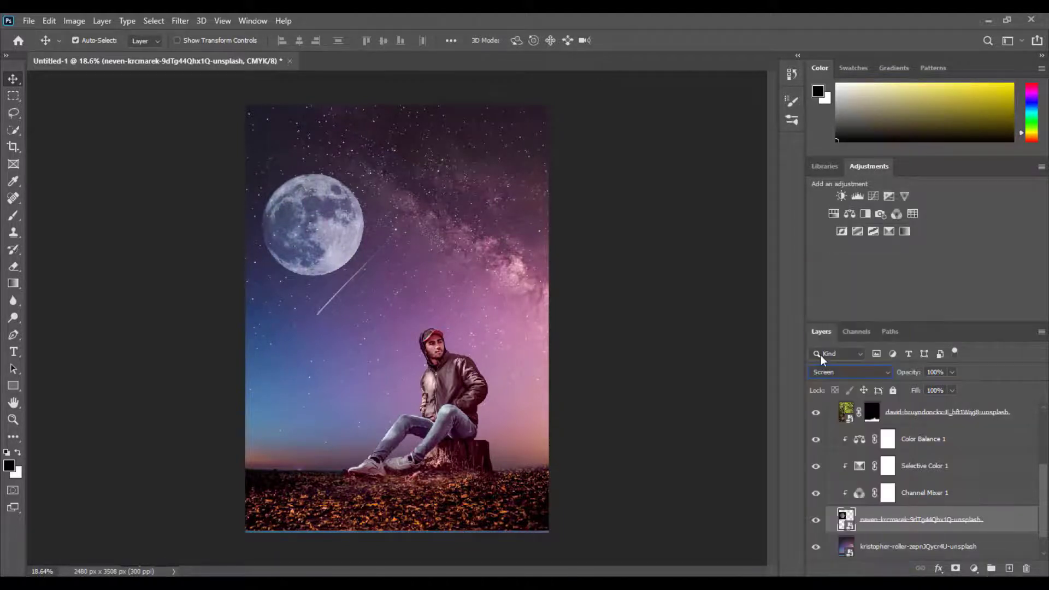
left_click(952, 373)
left_click_drag(941, 388, 940, 388)
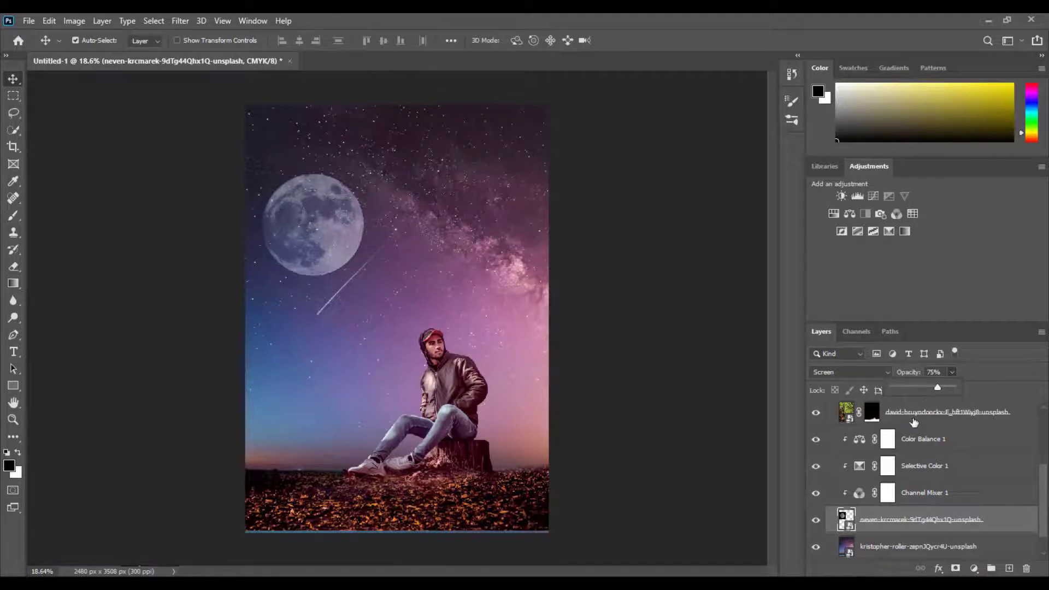
left_click(20, 89)
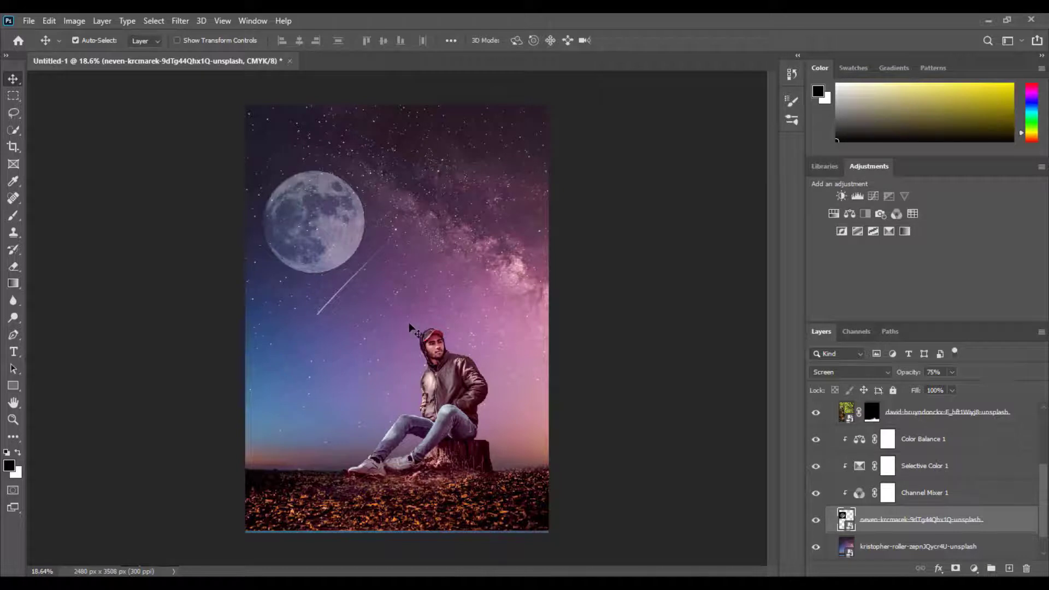
- Select and expand the model group to reach its layers
scroll(413, 318, "down", 2)
scroll(413, 318, "down", 1)
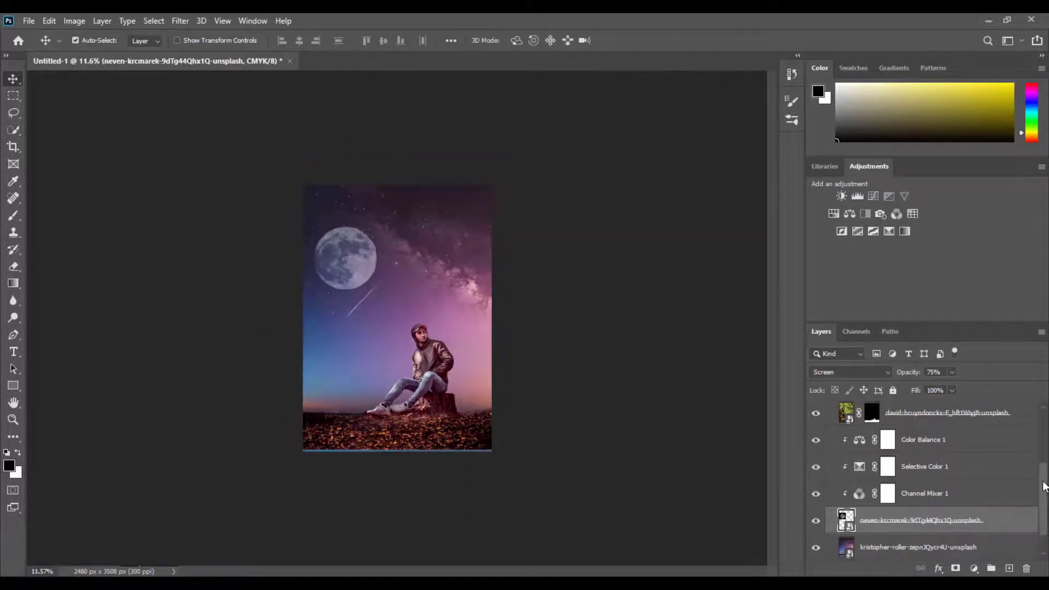
mouse_move(1044, 491)
left_mouse_down()
mouse_move(1040, 433)
mouse_move(1046, 513)
left_mouse_up()
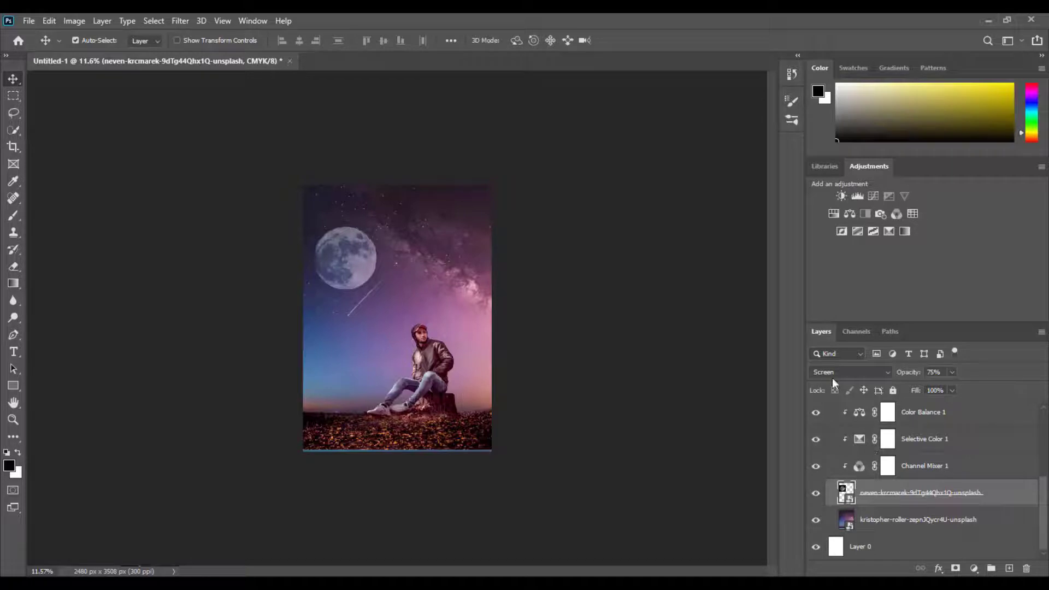
scroll(854, 449, "up", 5)
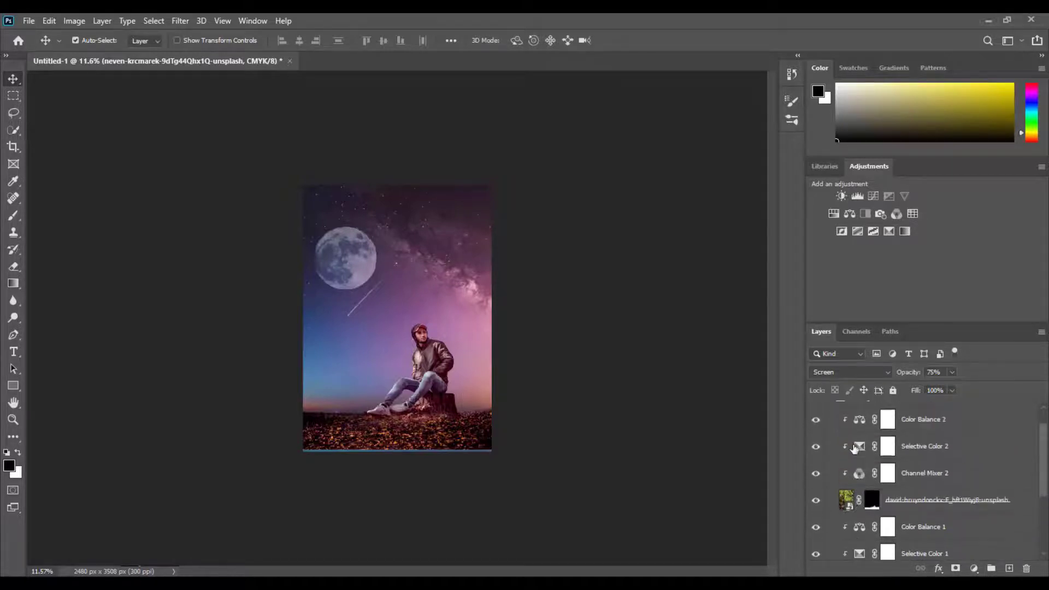
scroll(864, 422, "up", 1)
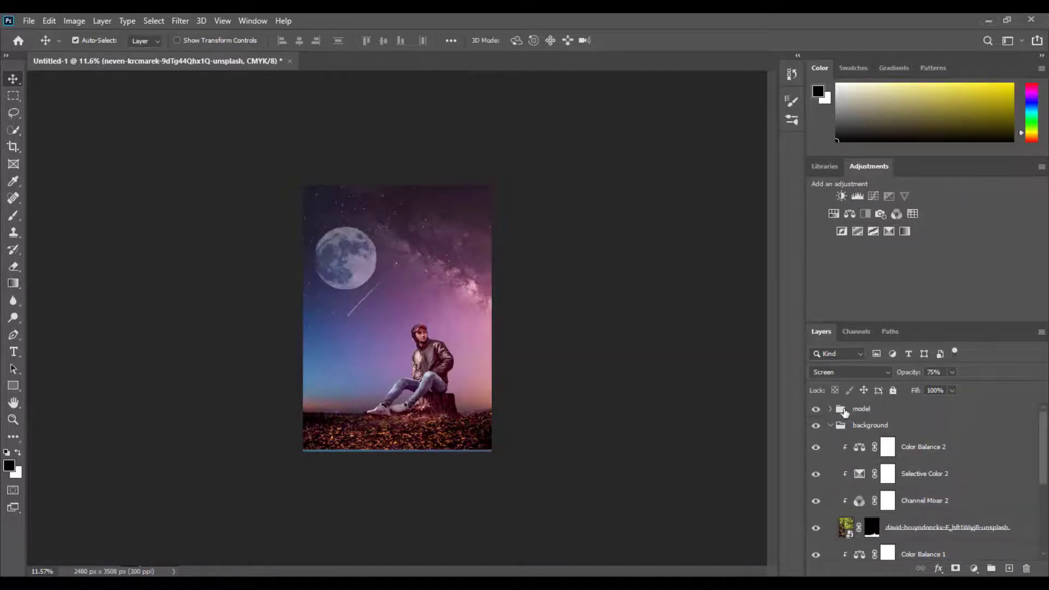
left_click(844, 410)
left_click(829, 410)
scroll(869, 443, "down", 2)
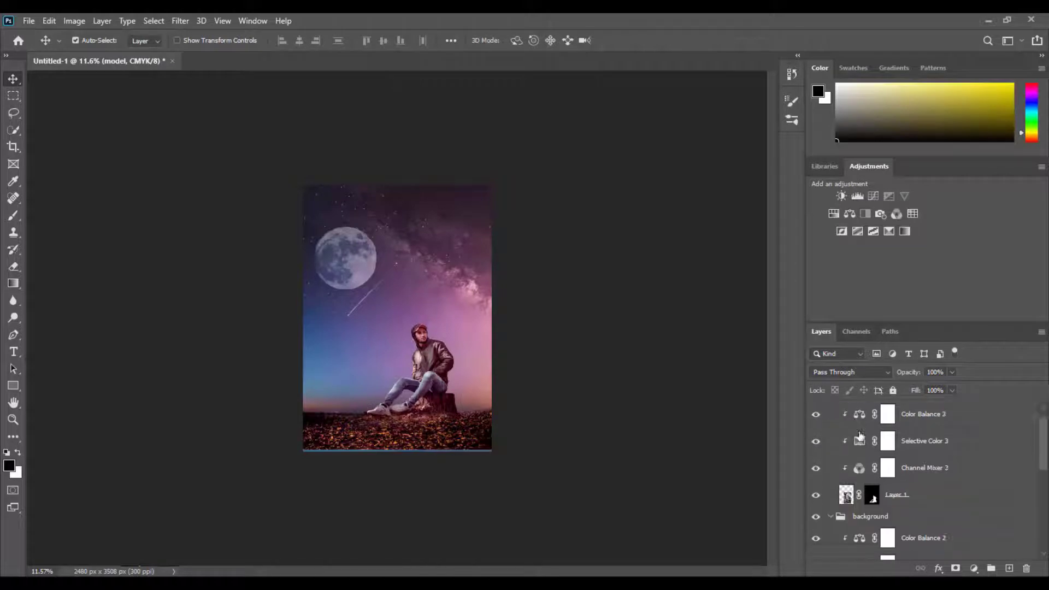
scroll(878, 455, "down", 2)
scroll(879, 451, "down", 1)
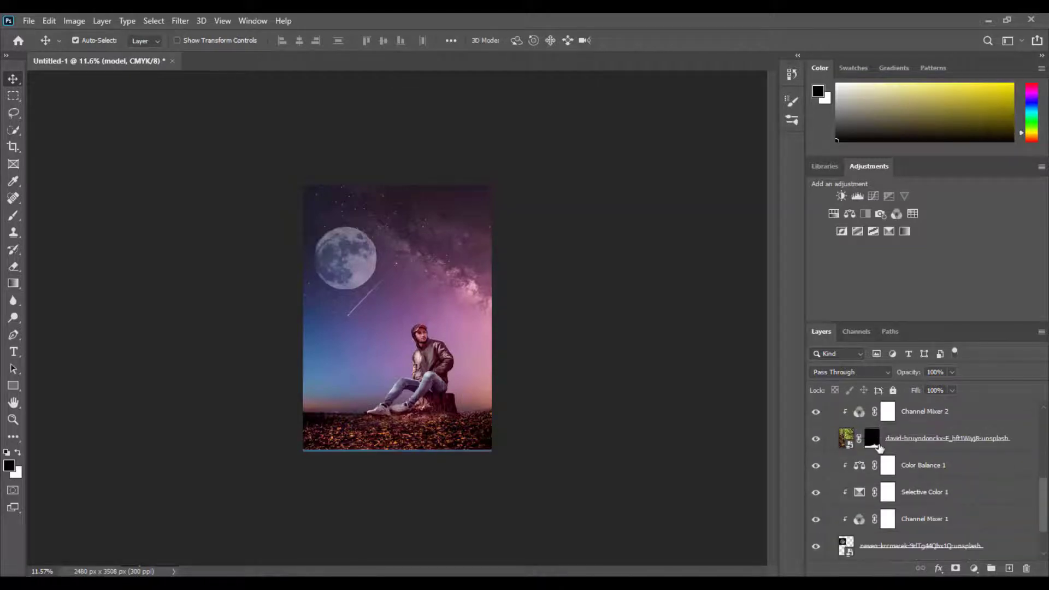
scroll(896, 431, "down", 2)
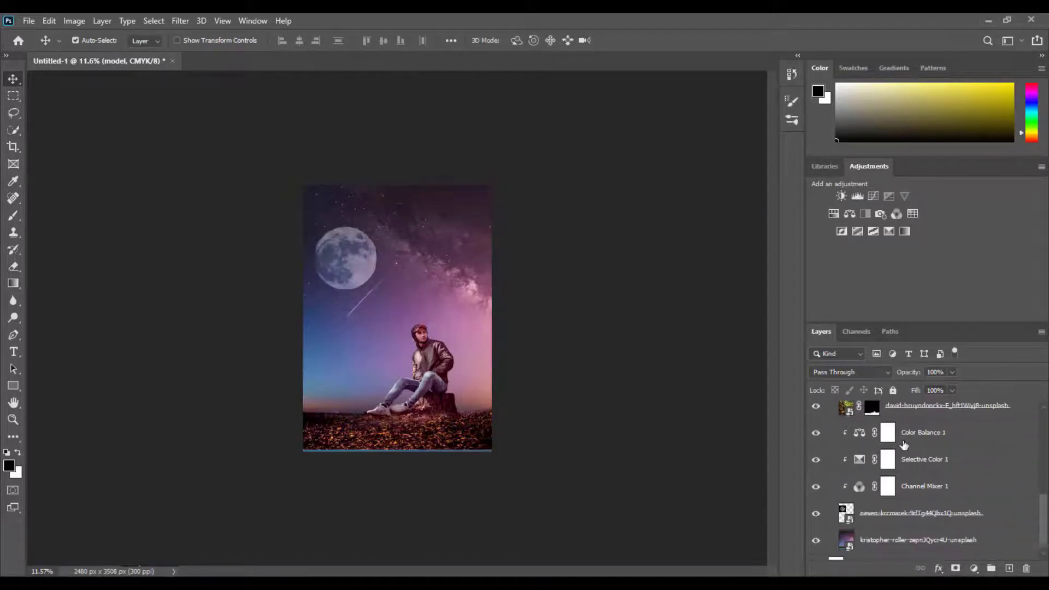
scroll(905, 446, "down", 1)
- On a new layer above kristopher-roller, dab a white 100%-opacity brush left of the man
left_click(927, 524)
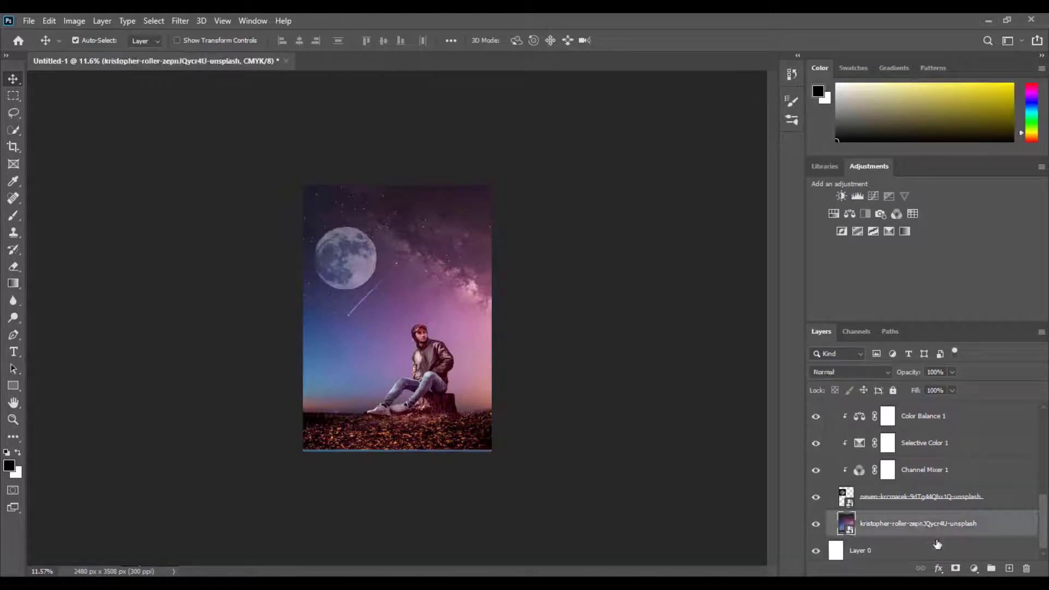
left_click(1009, 569)
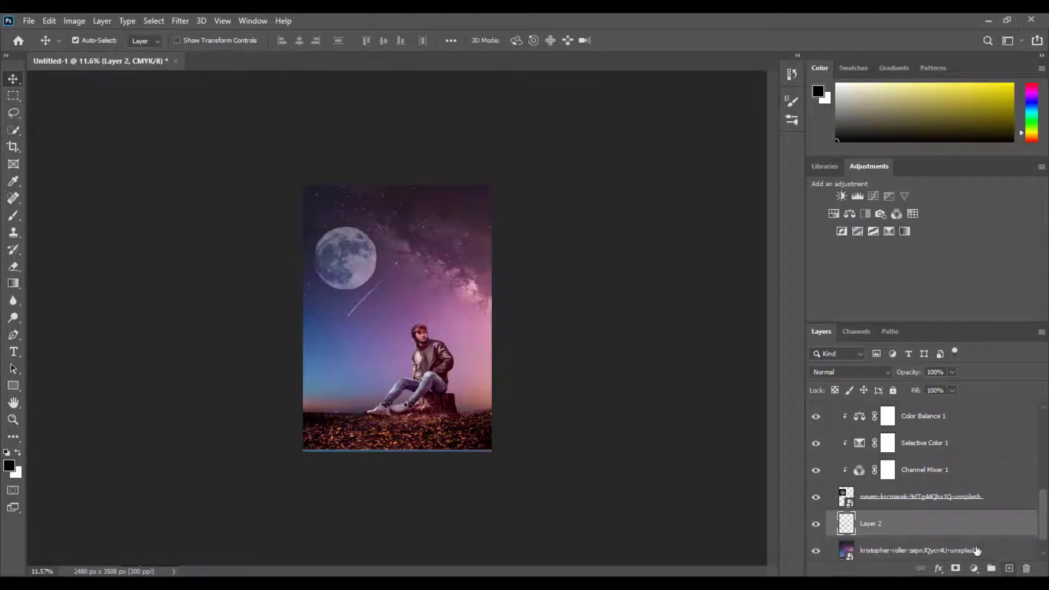
key("x")
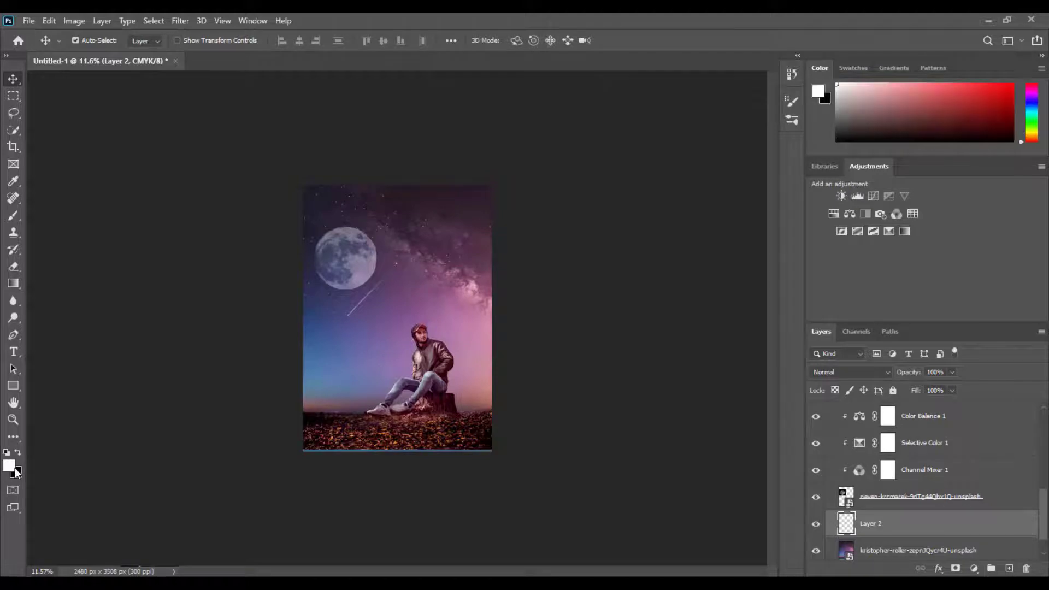
left_click(13, 215)
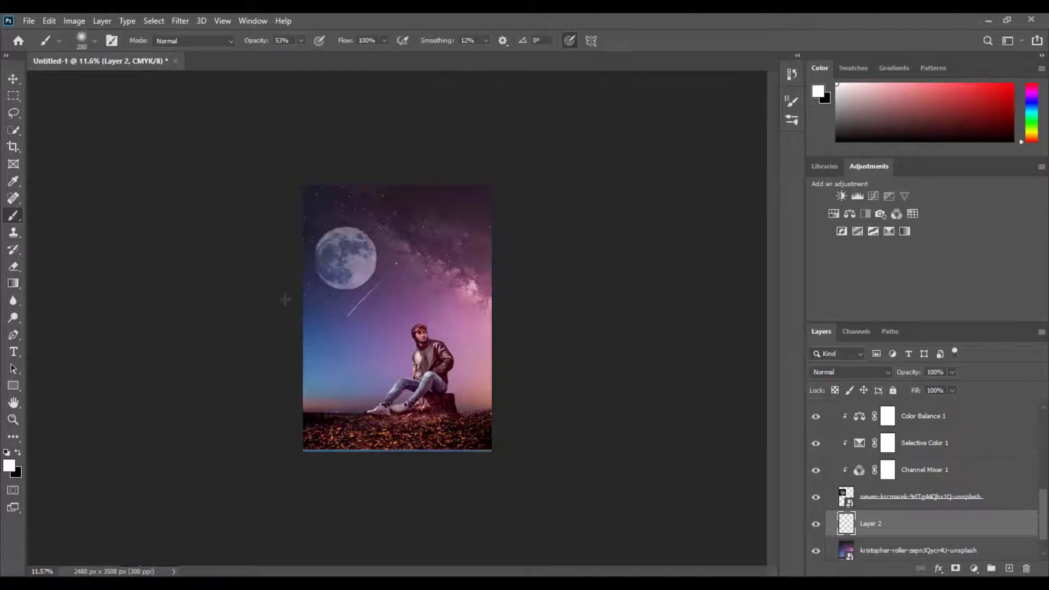
left_click(301, 41)
left_click_drag(300, 54, 335, 64)
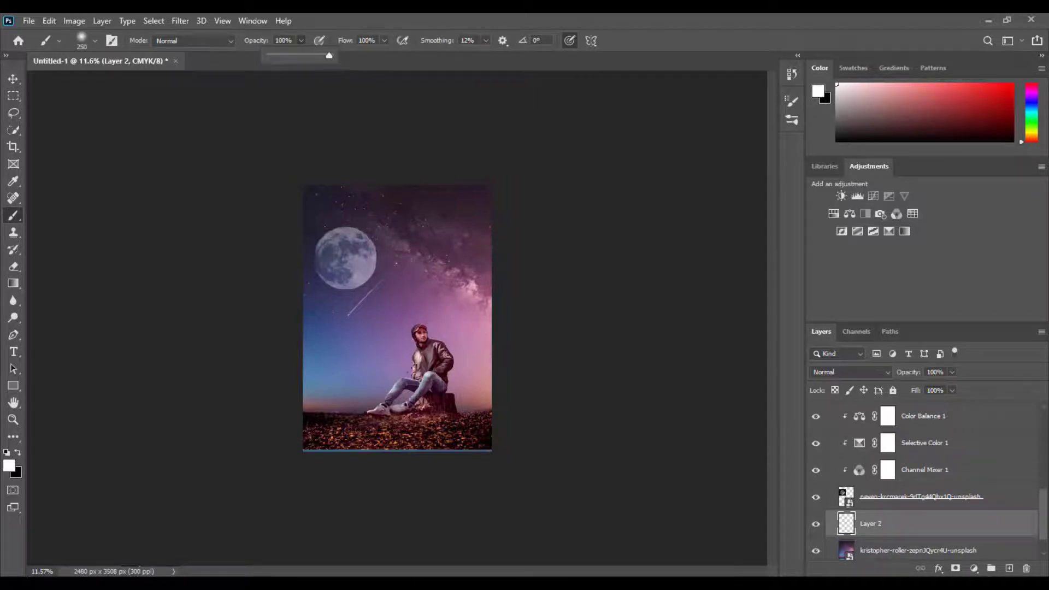
key("Return")
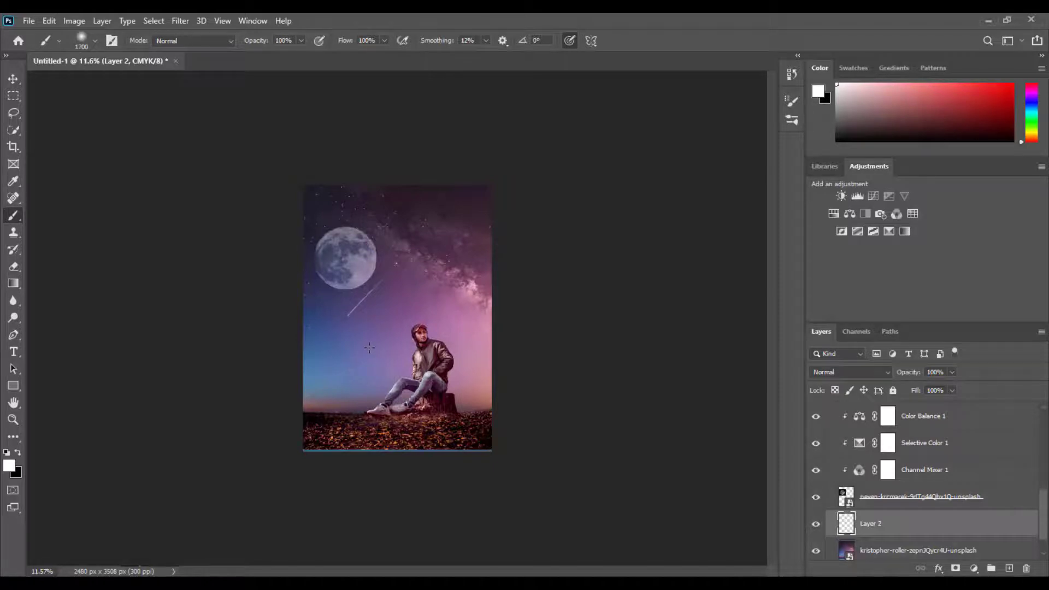
left_click(370, 348)
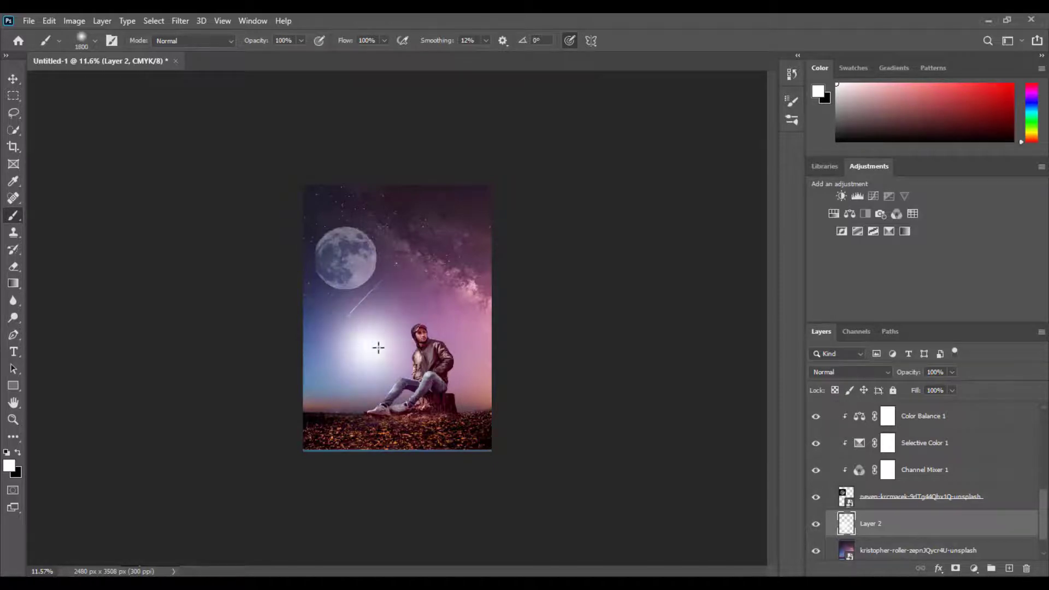
- Free-transform the glow to about 45% size and nudge it right toward the man
key("ctrl+t")
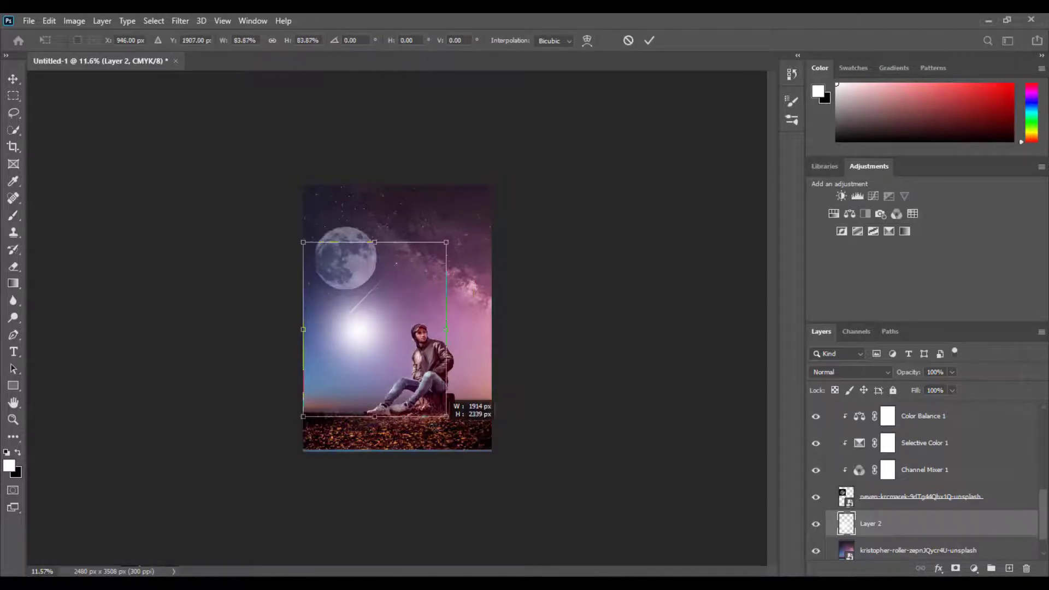
mouse_move(475, 454)
left_mouse_down()
mouse_move(400, 359)
mouse_move(375, 367)
mouse_move(387, 378)
left_mouse_up()
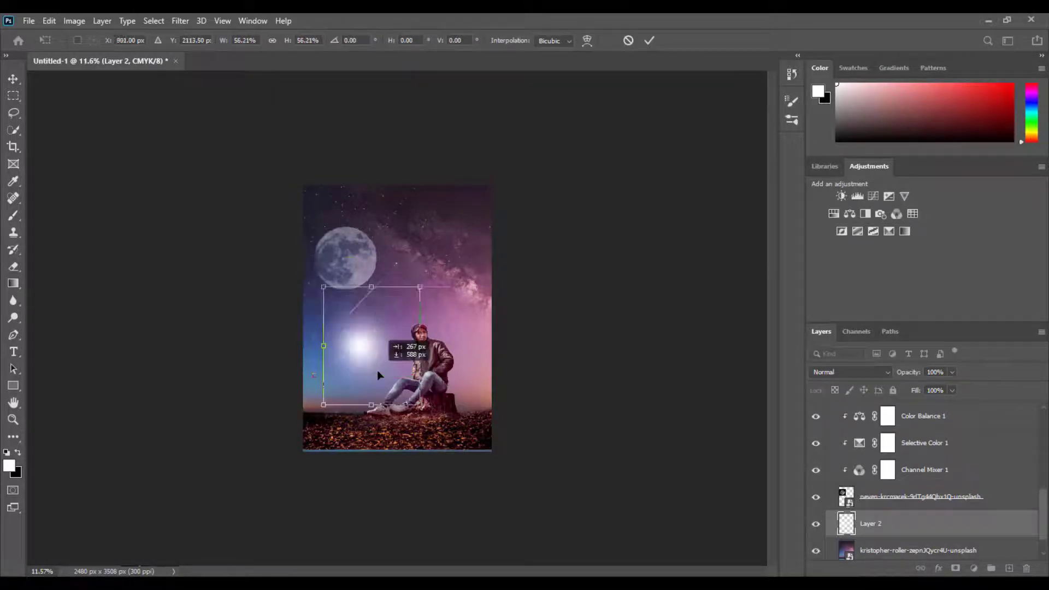
scroll(387, 375, "up", 2)
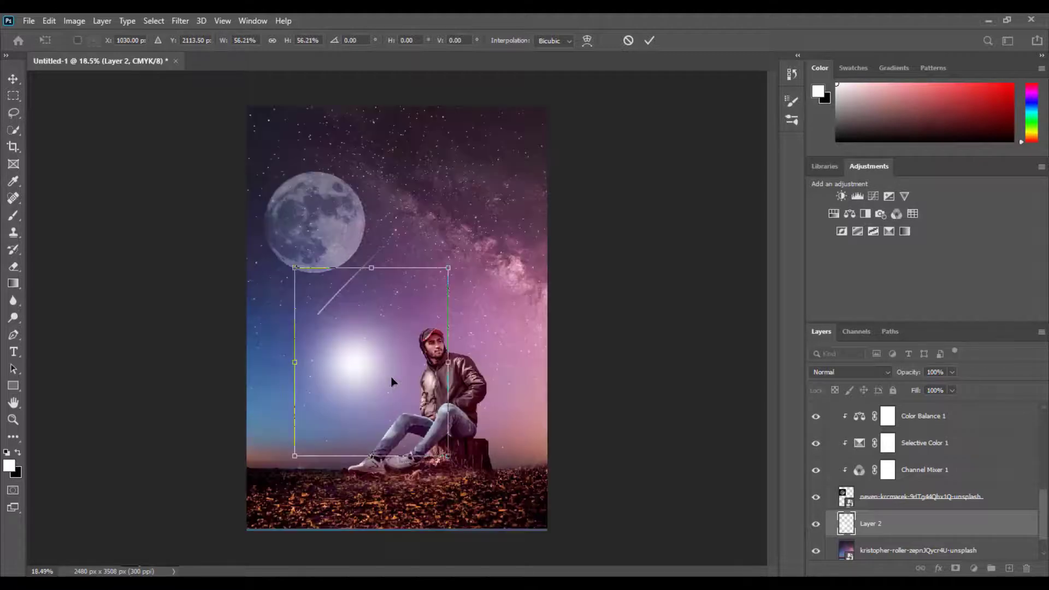
scroll(391, 380, "up", 2)
scroll(399, 382, "up", 2)
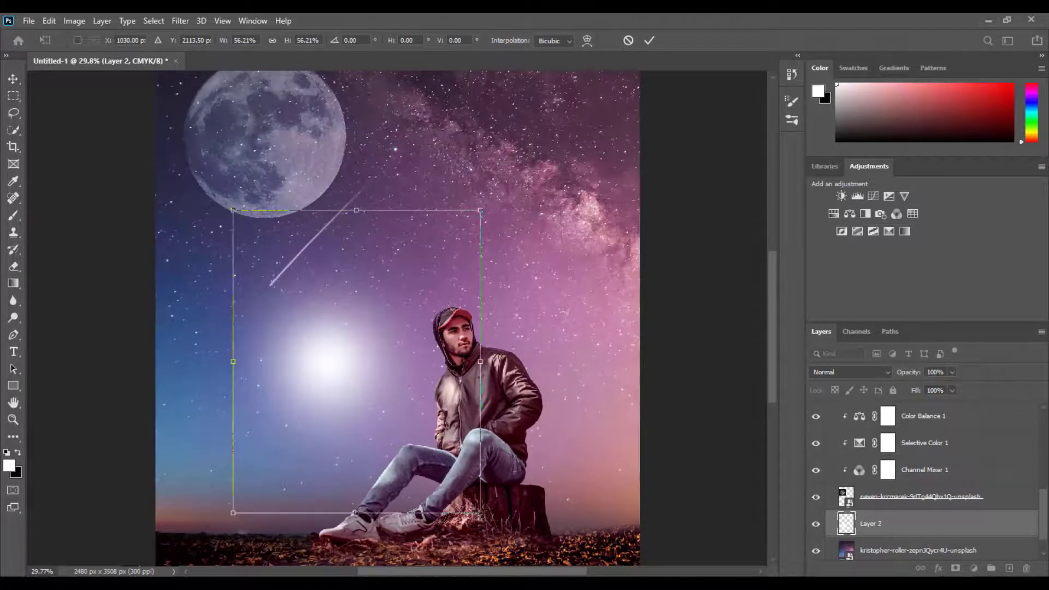
left_click_drag(480, 512, 431, 450)
left_click_drag(351, 386, 365, 409)
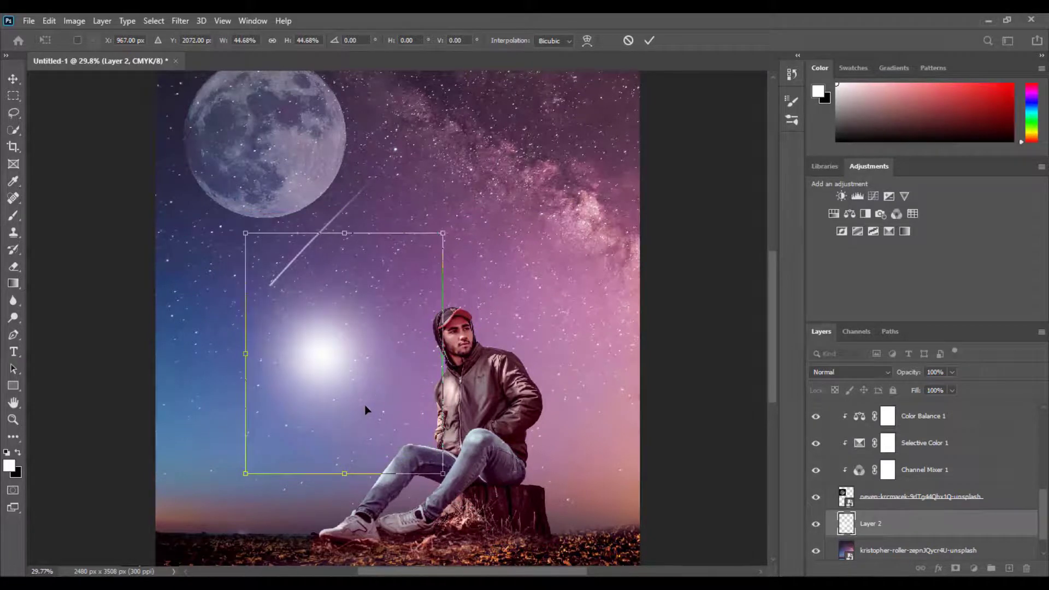
key("Right")
key("Right")
key("Right")
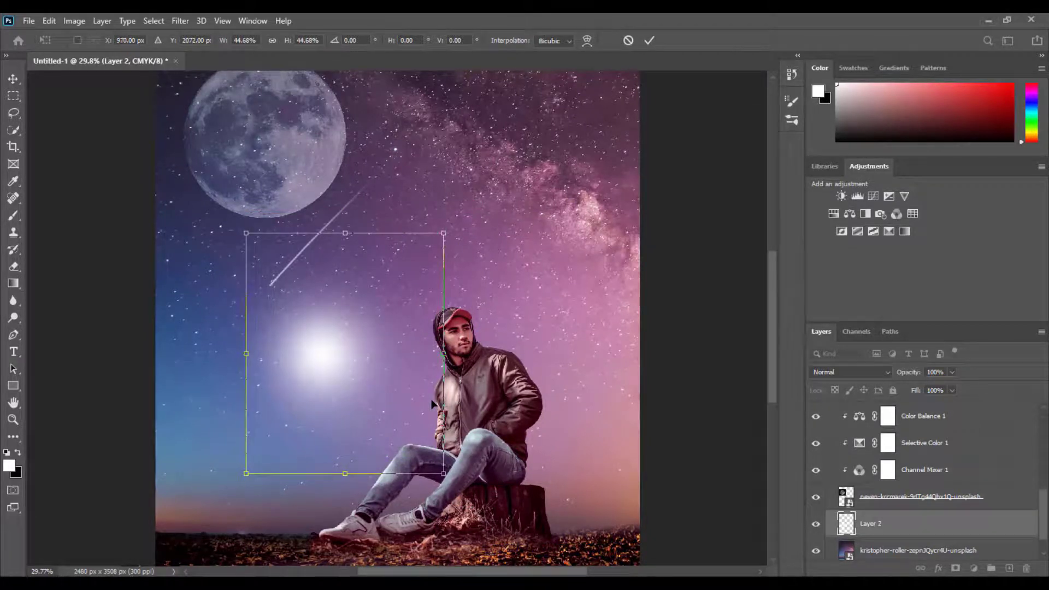
key("Right")
key("Right")
key("Right")
key("Right")
key("Right")
key("Right")
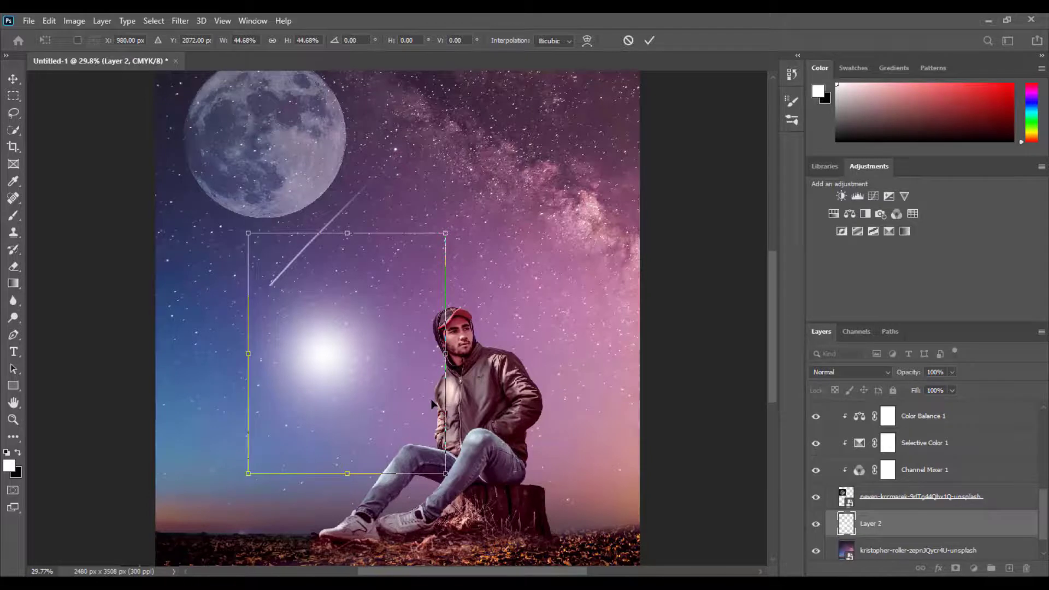
key("Right")
key("Right")
key("Right")
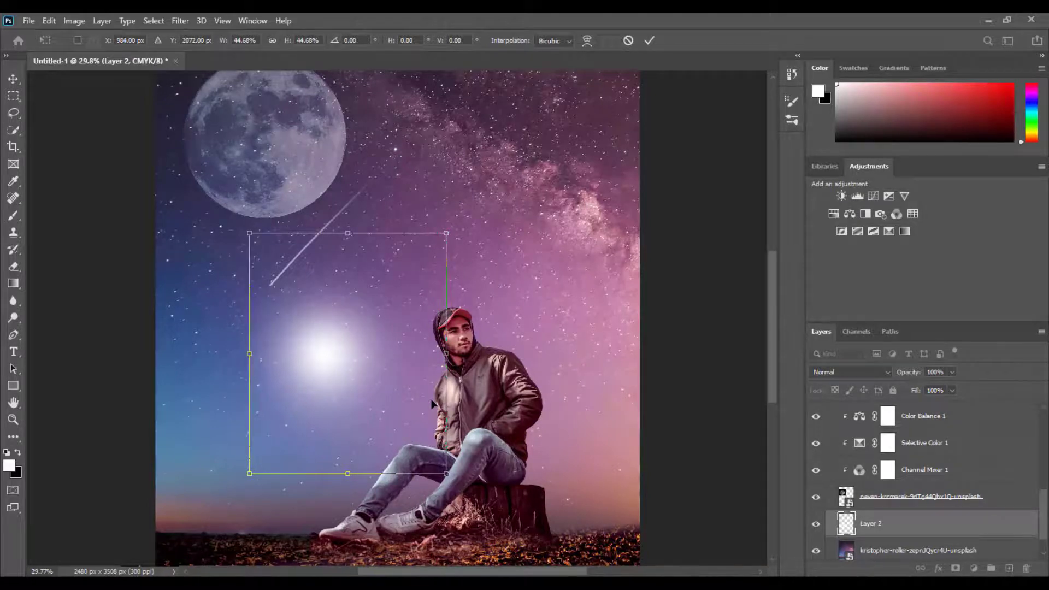
key("Right")
key("Right")
key("Right")
key("Right")
key("Right")
key("Right")
key("Right")
key("Right")
key("Right")
key("Right")
key("Right")
key("Right")
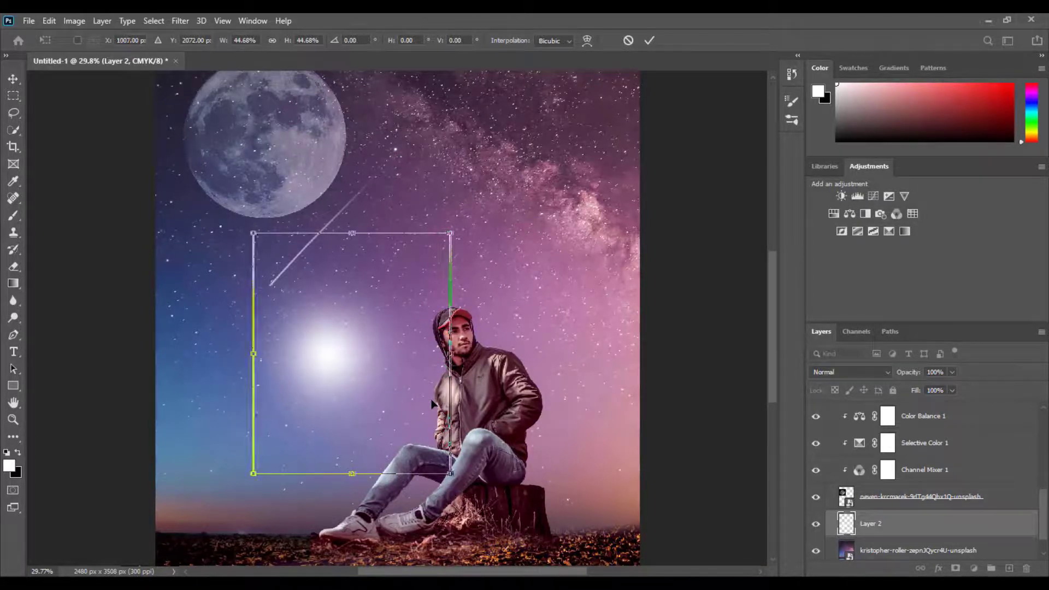
key("Right")
key("Right")
key("Right")
key("Right")
key("Right")
key("Right")
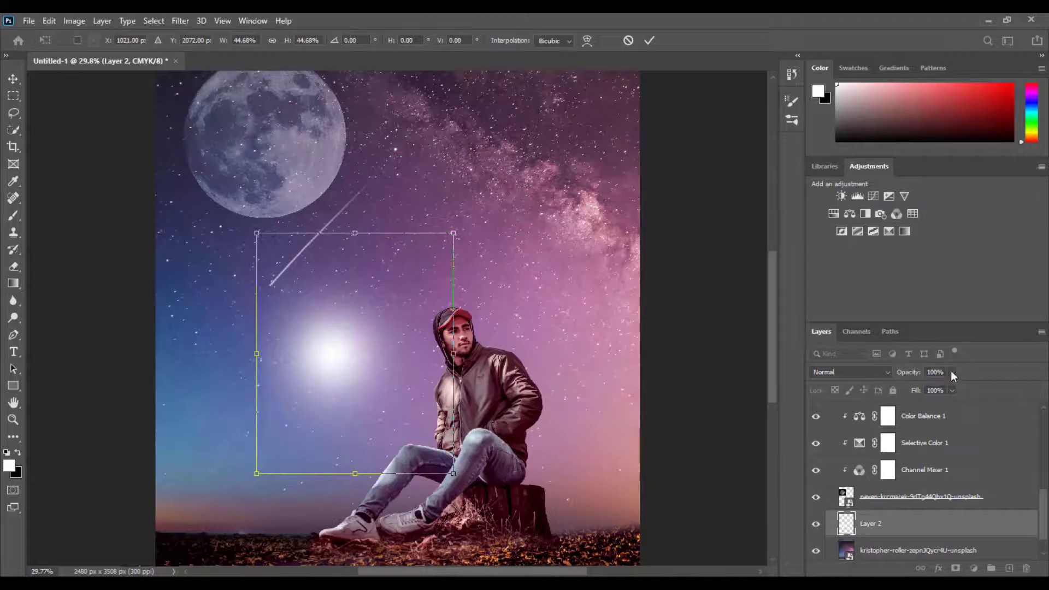
- Fade the glow layer to 72% opacity and commit the transform
left_click(951, 372)
left_click_drag(915, 392, 943, 393)
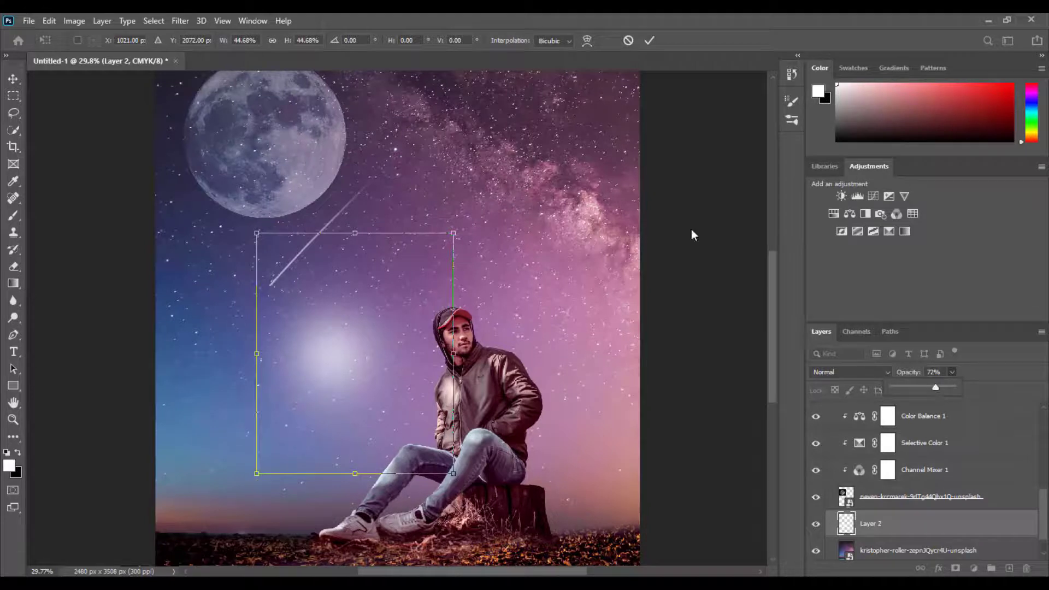
left_click(649, 41)
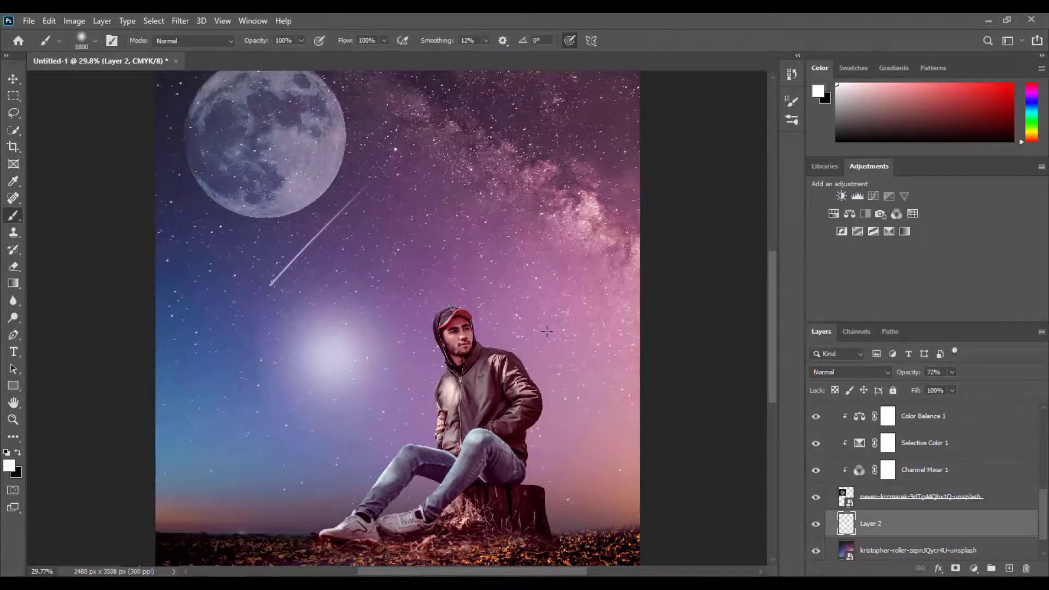
- Add a layer mask to the glow and paint black to hide its left edge
scroll(397, 322, "down", 2)
scroll(570, 317, "up", 2)
scroll(570, 317, "up", 1)
scroll(570, 317, "up", 1)
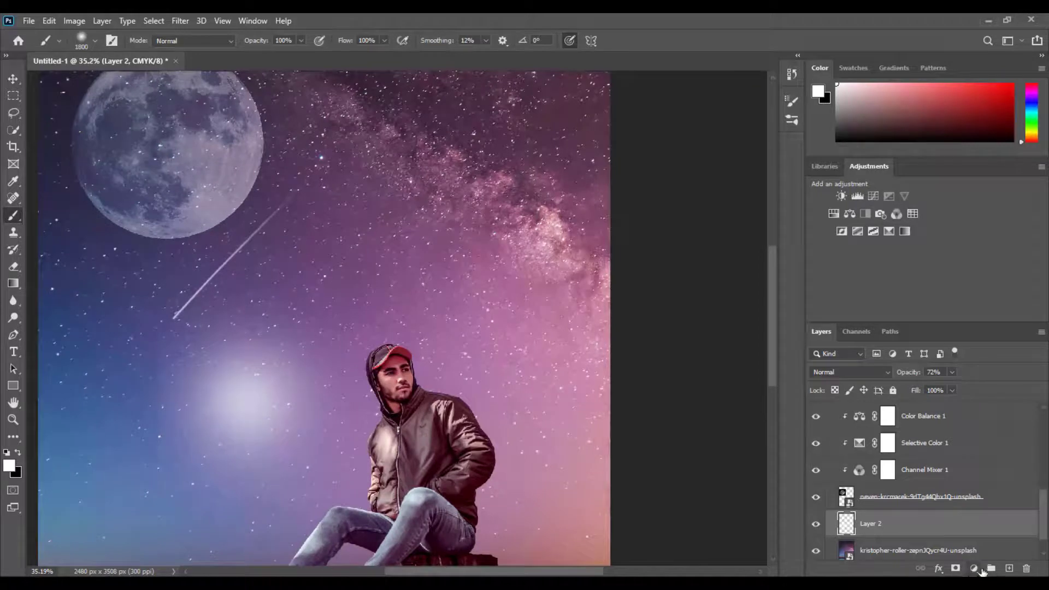
left_click(951, 571)
key("ctrl+0")
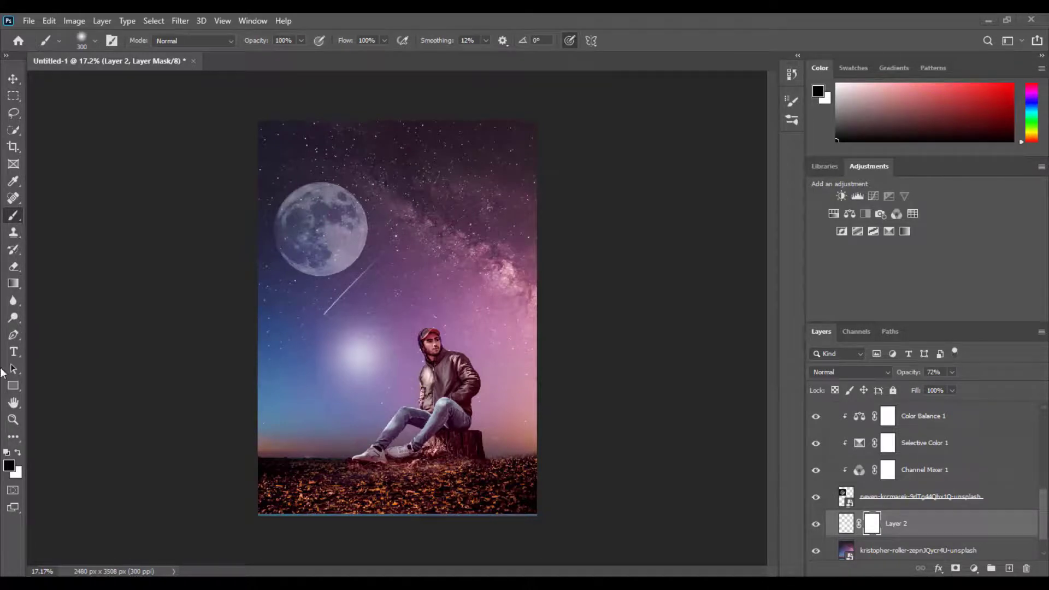
left_click(9, 466)
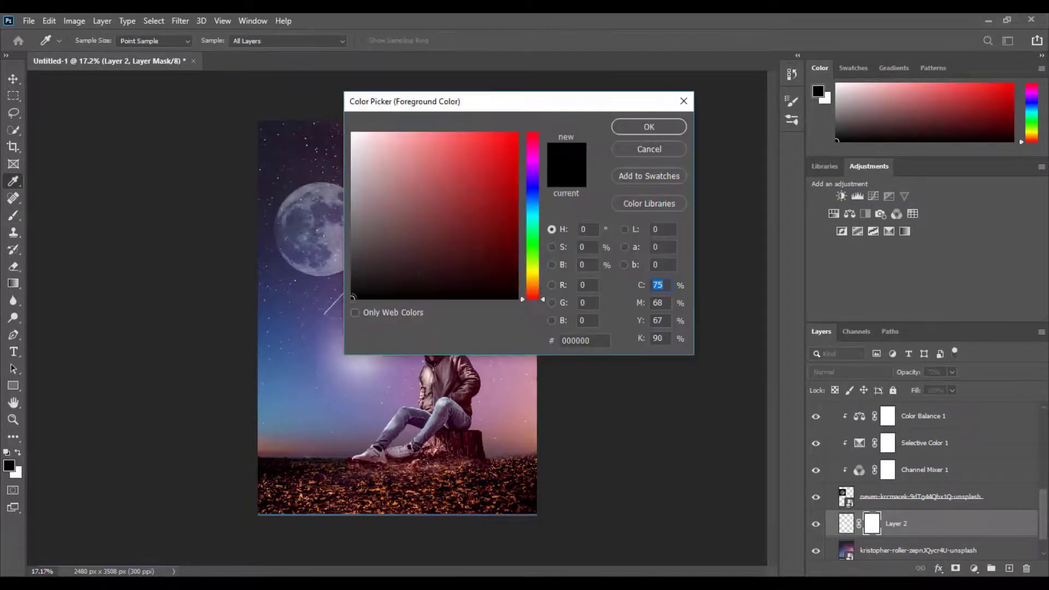
left_click(638, 129)
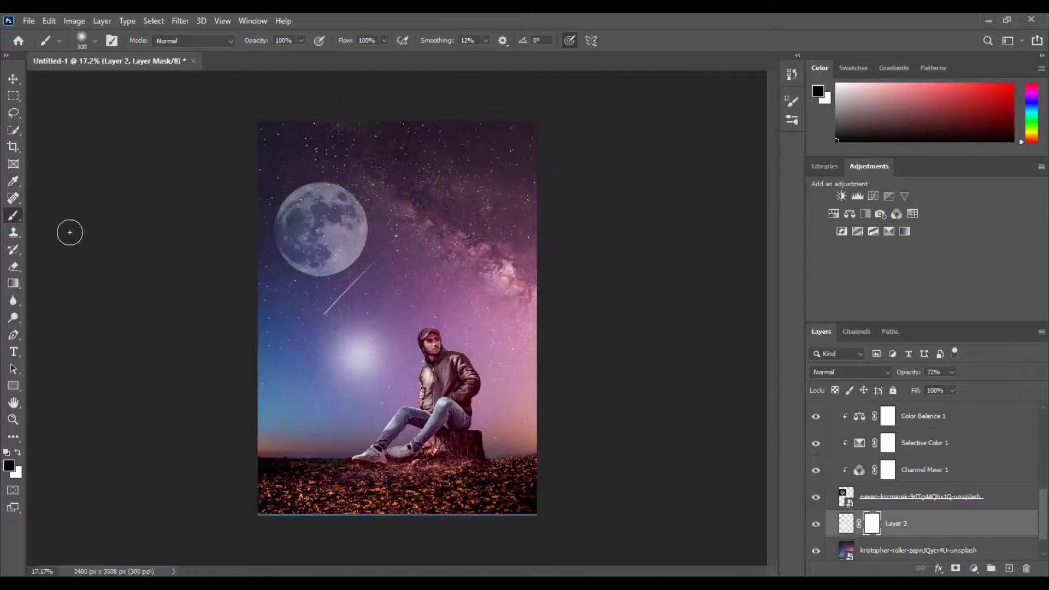
left_click(314, 318)
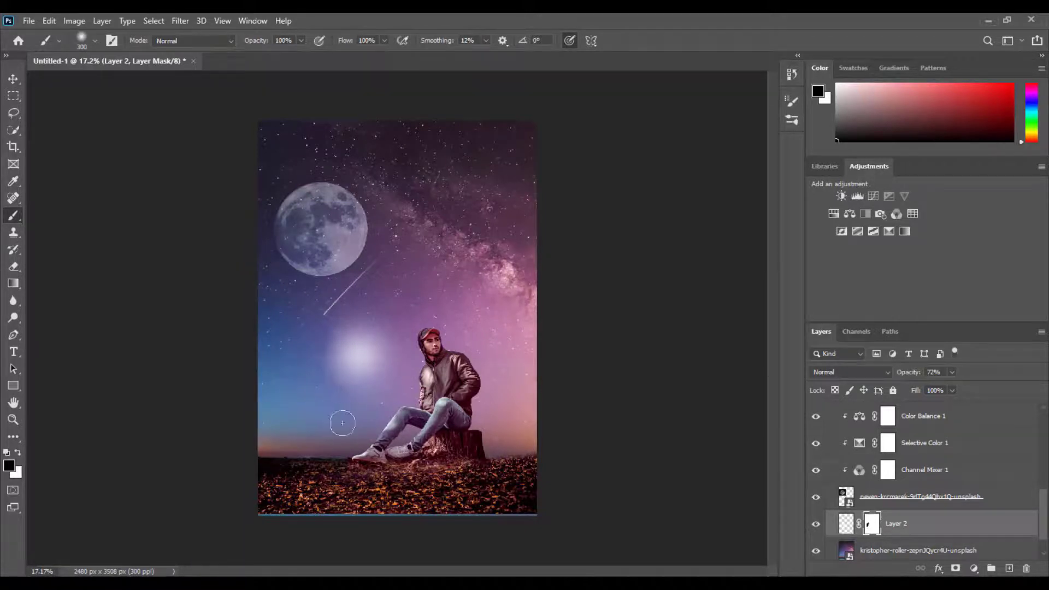
left_click_drag(322, 366, 321, 347)
- Lower the glow layer's opacity to 55%
scroll(359, 429, "down", 1)
scroll(398, 374, "down", 1)
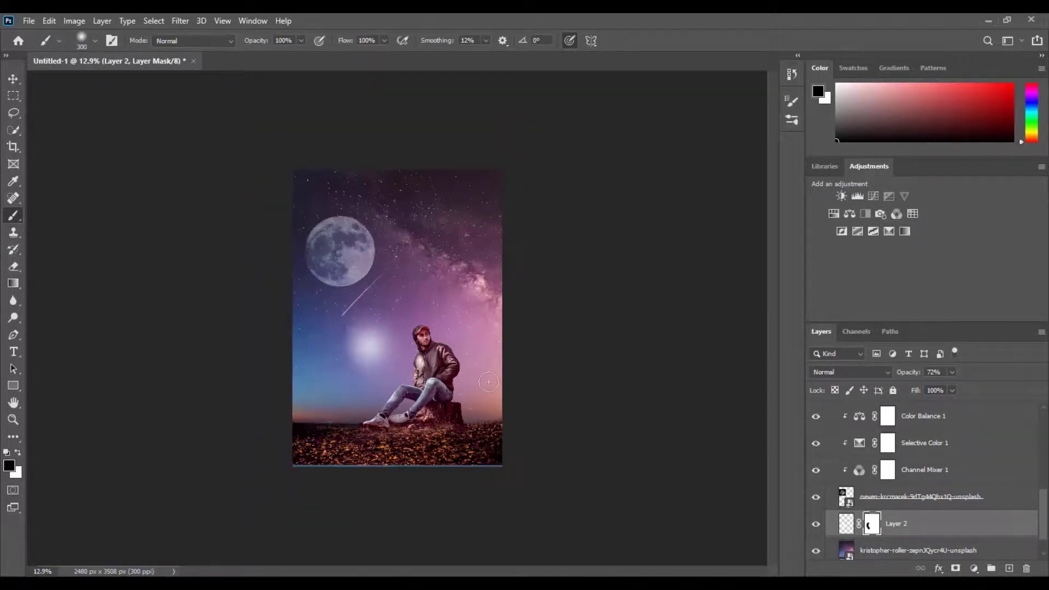
scroll(481, 382, "down", 1)
scroll(476, 389, "up", 1)
scroll(448, 377, "up", 1)
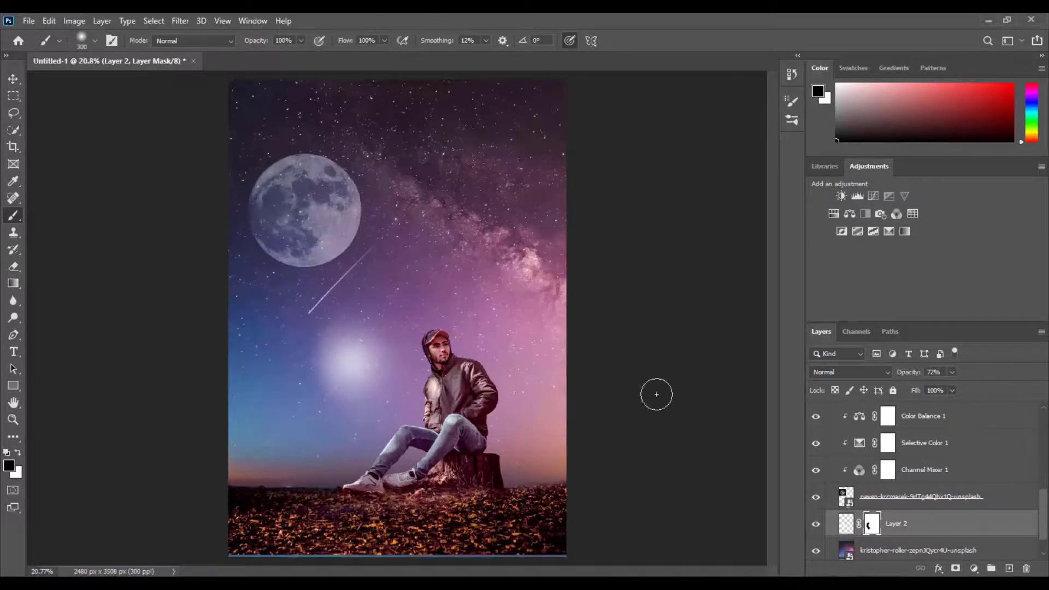
left_click(952, 373)
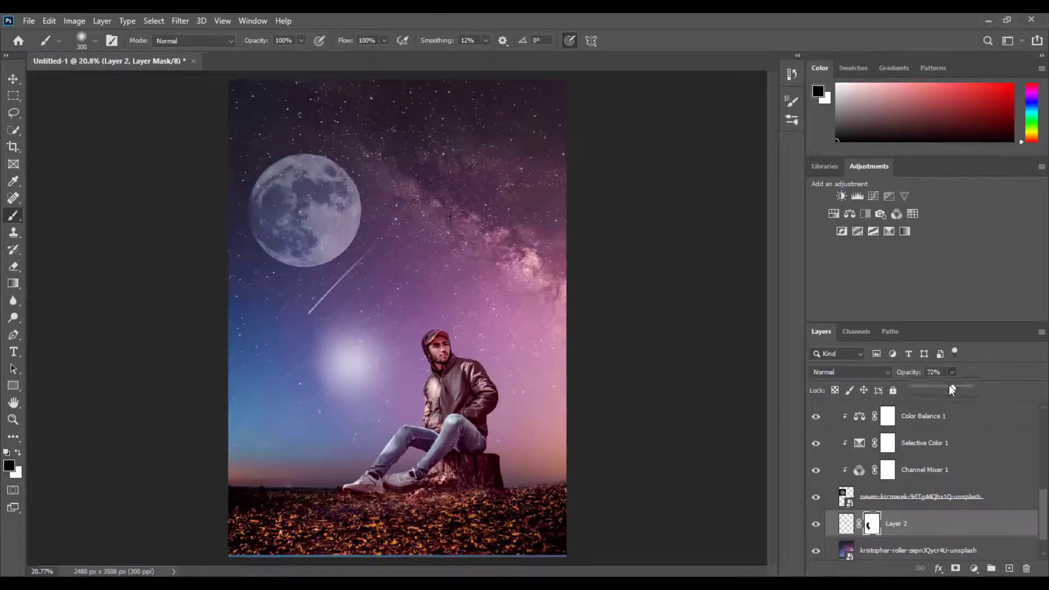
left_click_drag(946, 391, 945, 391)
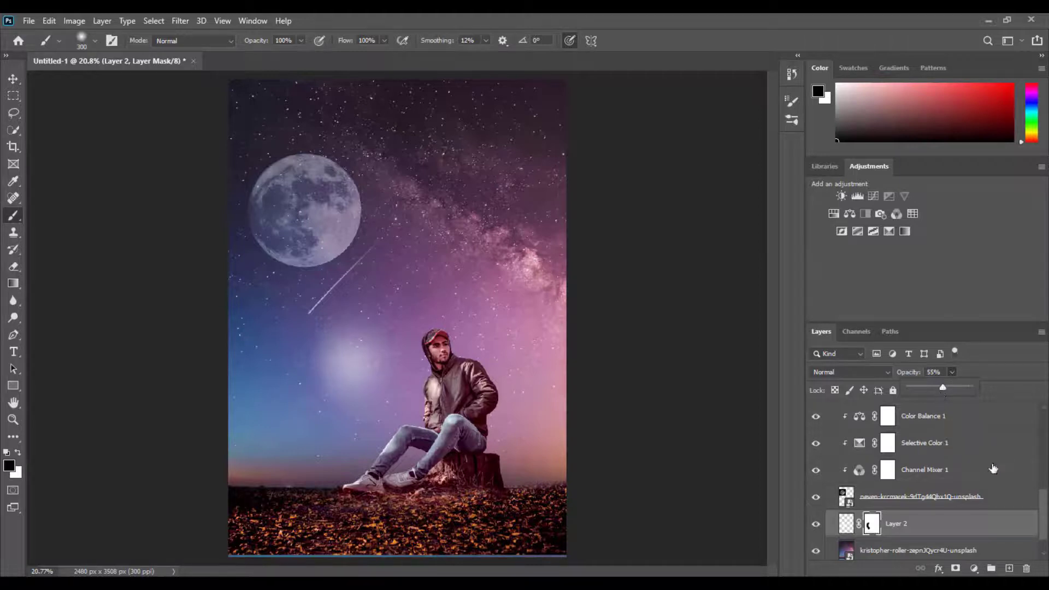
left_click(950, 418)
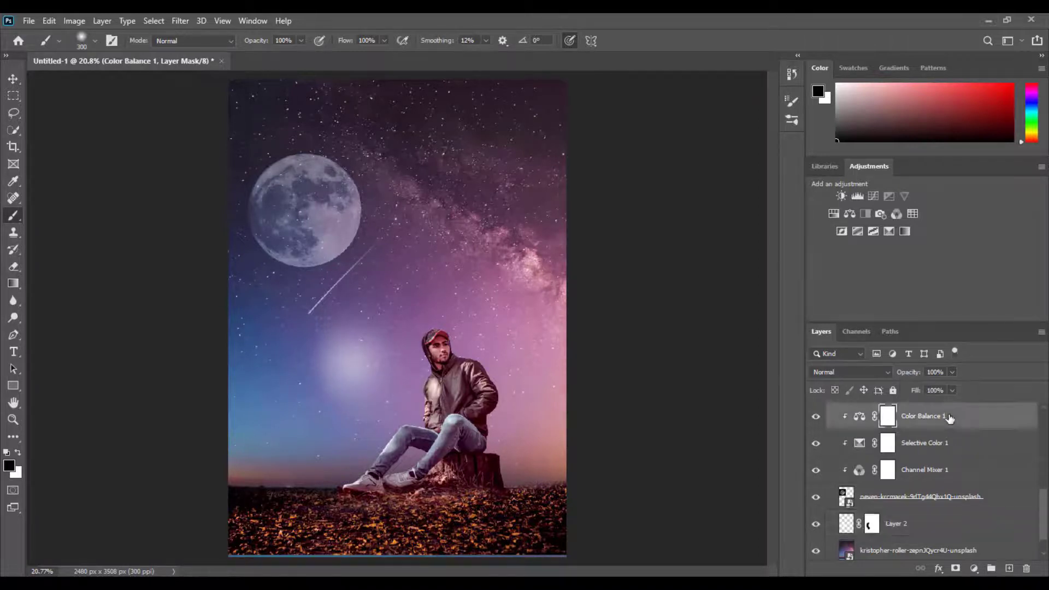
- Add a new empty layer above the man's Layer 1
scroll(945, 421, "up", 2)
scroll(942, 424, "up", 3)
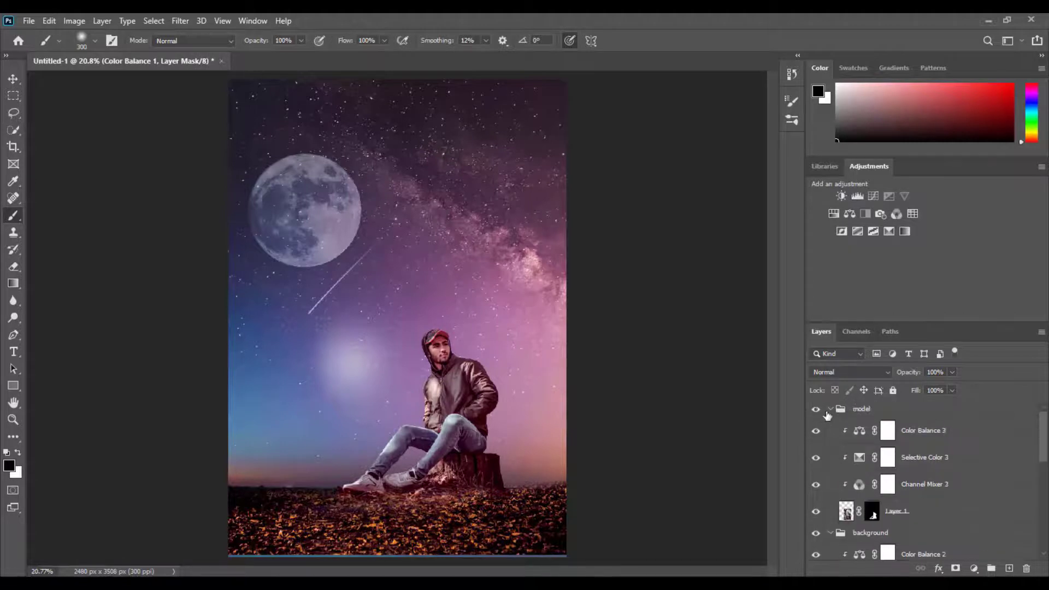
scroll(891, 471, "down", 1)
left_click(848, 479)
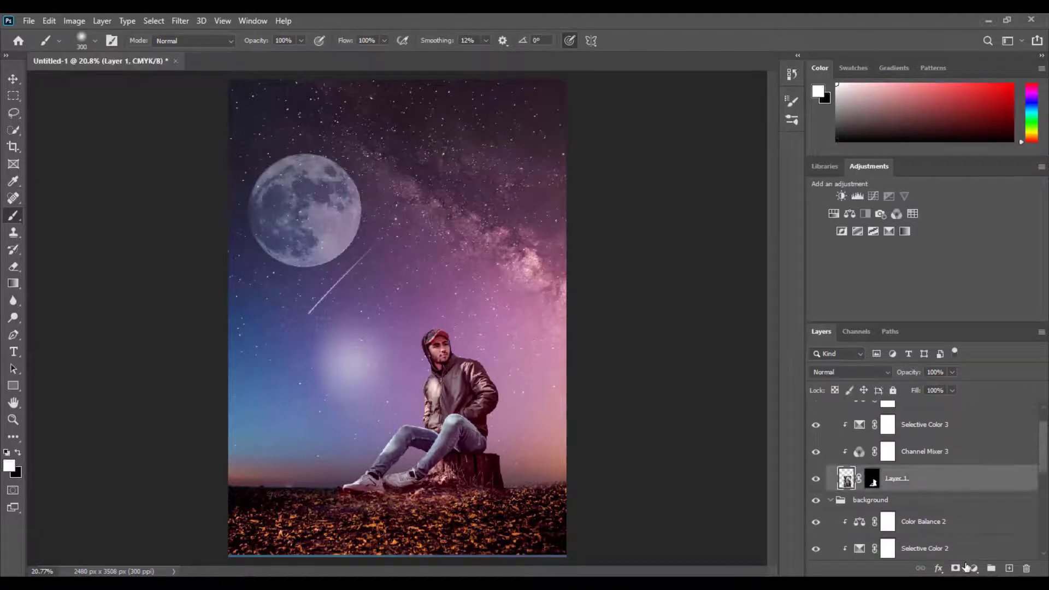
left_click(1009, 568)
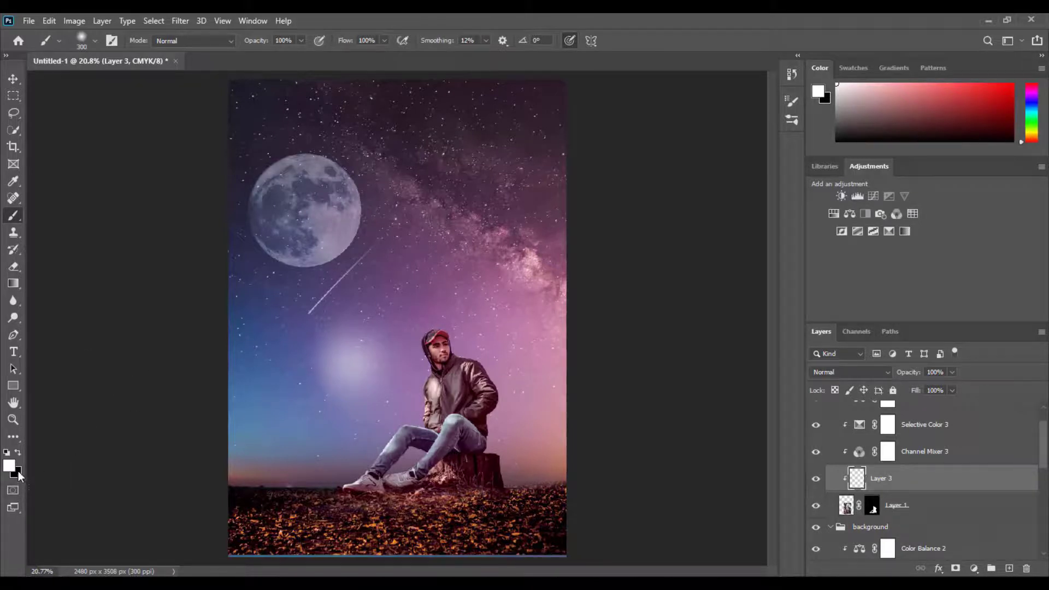
- Paint black shading over the man's jacket from shoulder to elbow
key("x")
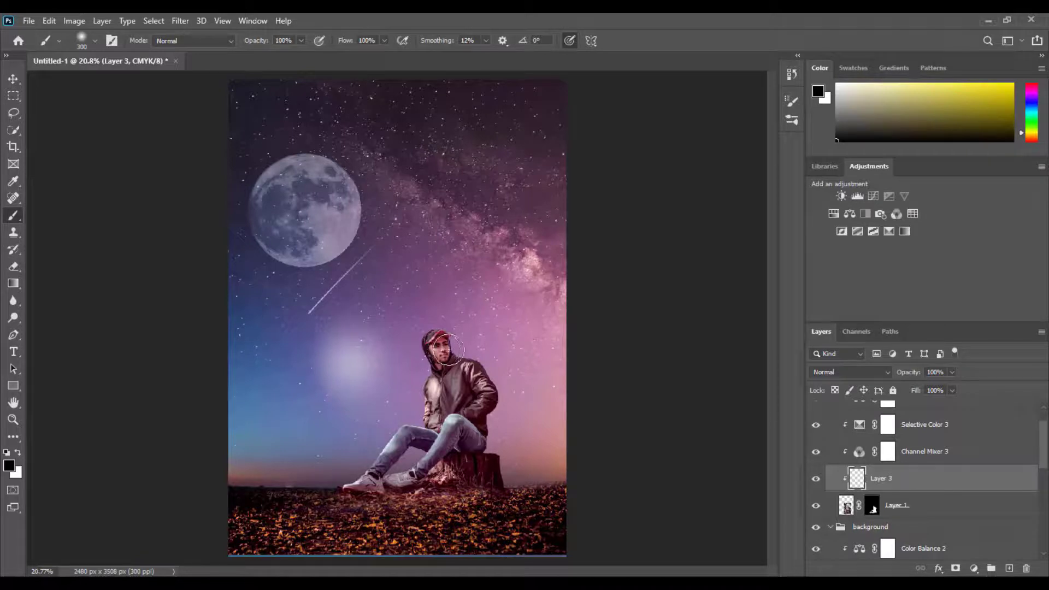
scroll(474, 363, "up", 3)
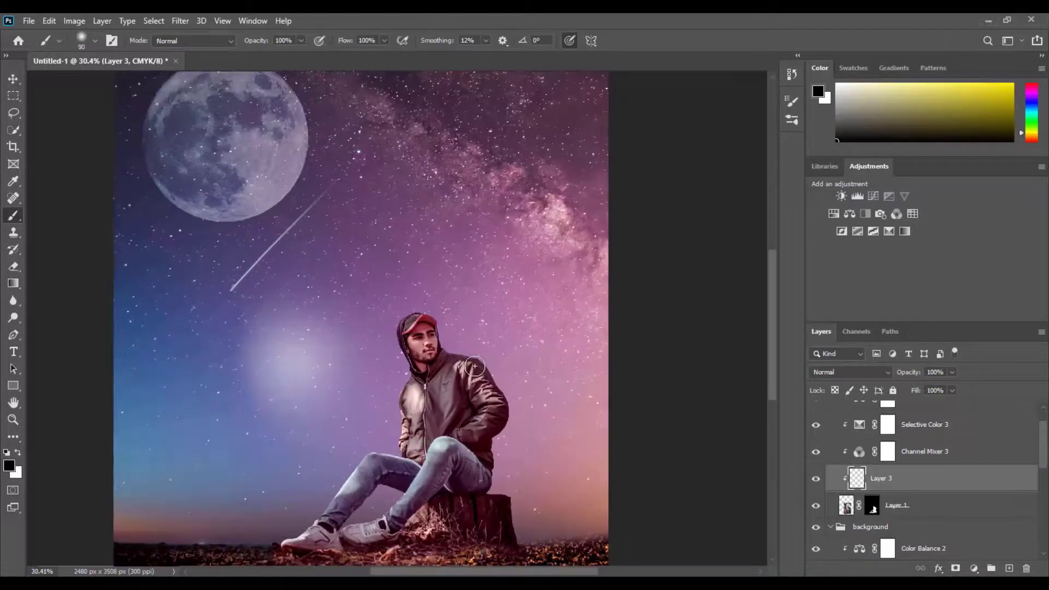
scroll(475, 366, "up", 2)
scroll(474, 367, "up", 2)
scroll(473, 368, "up", 1)
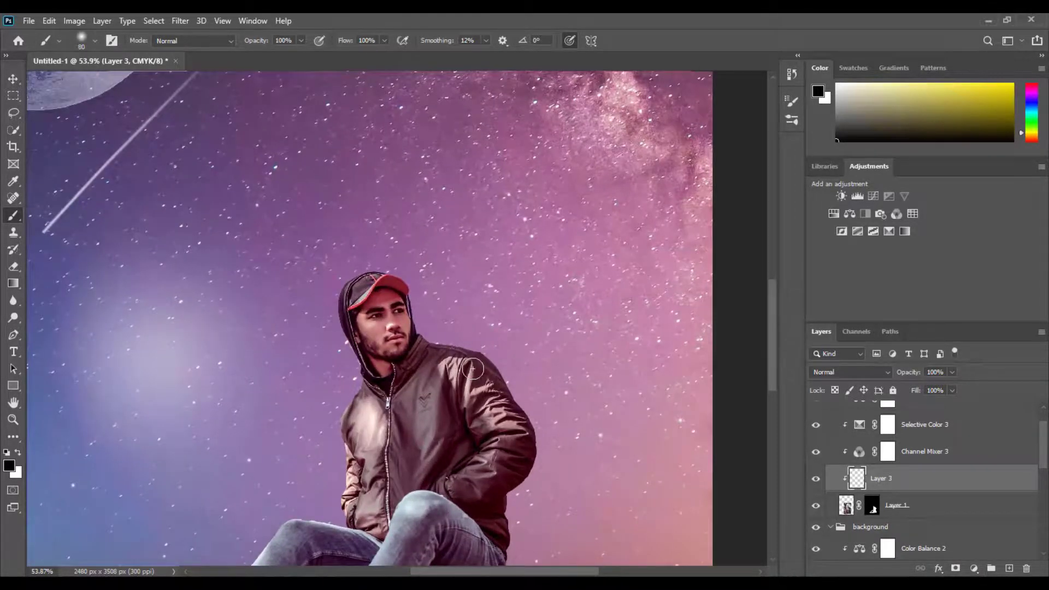
mouse_move(473, 369)
left_mouse_down()
mouse_move(526, 432)
mouse_move(475, 500)
left_mouse_up()
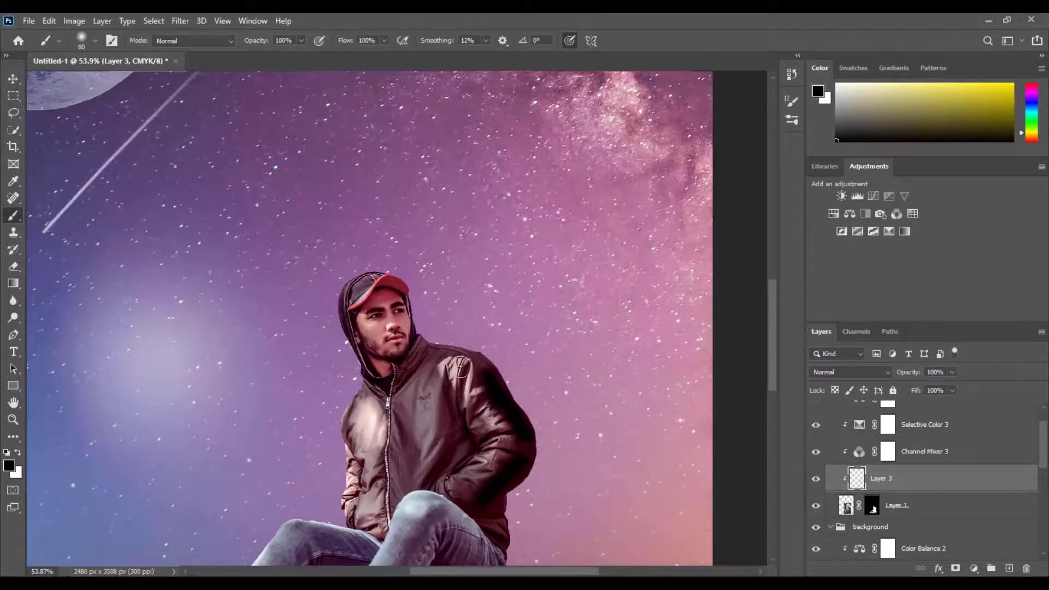
mouse_move(461, 369)
left_mouse_down()
mouse_move(505, 457)
mouse_move(468, 494)
mouse_move(492, 505)
mouse_move(514, 538)
left_mouse_up()
mouse_move(459, 355)
left_mouse_down()
mouse_move(483, 370)
mouse_move(476, 356)
mouse_move(439, 349)
mouse_move(468, 364)
mouse_move(462, 375)
mouse_move(481, 387)
mouse_move(452, 428)
mouse_move(442, 436)
mouse_move(446, 362)
mouse_move(450, 398)
mouse_move(417, 394)
mouse_move(435, 417)
mouse_move(431, 398)
mouse_move(445, 393)
mouse_move(408, 371)
mouse_move(368, 436)
mouse_move(315, 476)
left_mouse_up()
- Darken the shadows under his thigh, across the stump and between shoe and stump
scroll(448, 344, "down", 3)
scroll(449, 341, "down", 3)
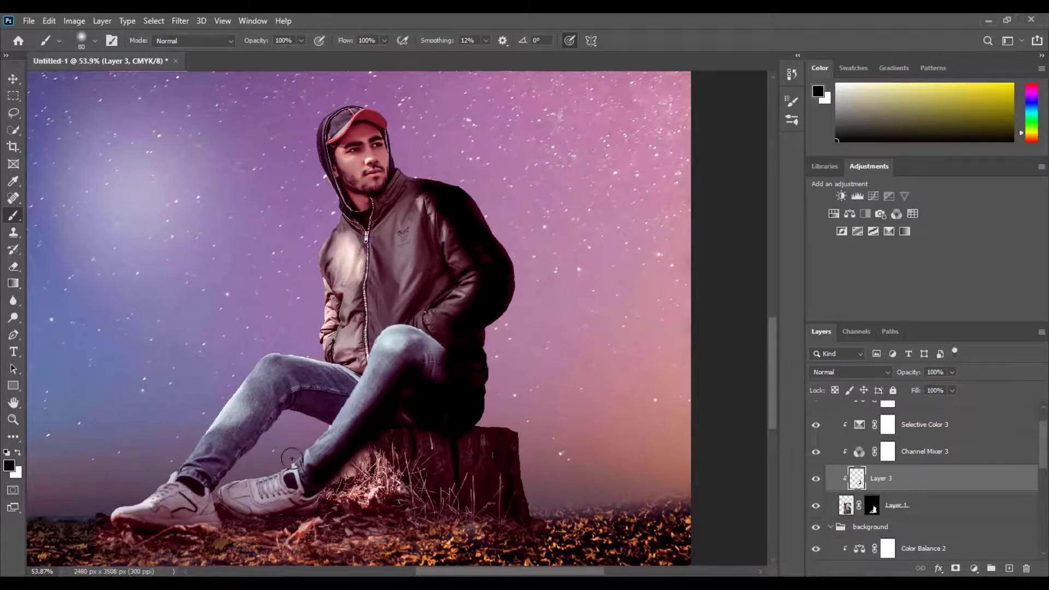
mouse_move(297, 402)
left_mouse_down()
mouse_move(315, 383)
mouse_move(339, 396)
mouse_move(287, 403)
mouse_move(213, 477)
left_mouse_up()
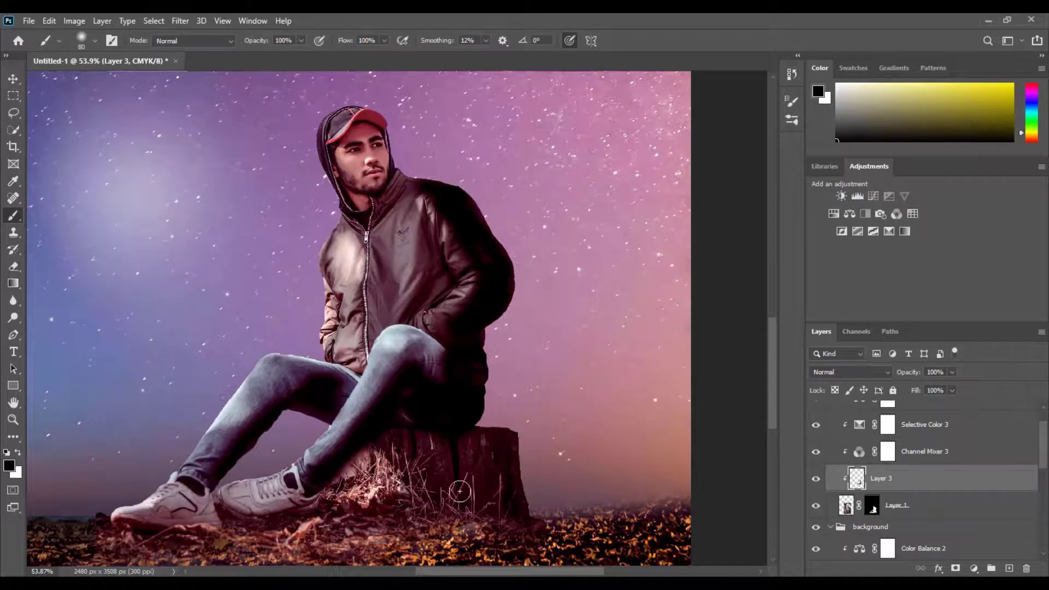
mouse_move(499, 445)
left_mouse_down()
mouse_move(468, 450)
mouse_move(496, 449)
left_mouse_up()
scroll(495, 448, "down", 2)
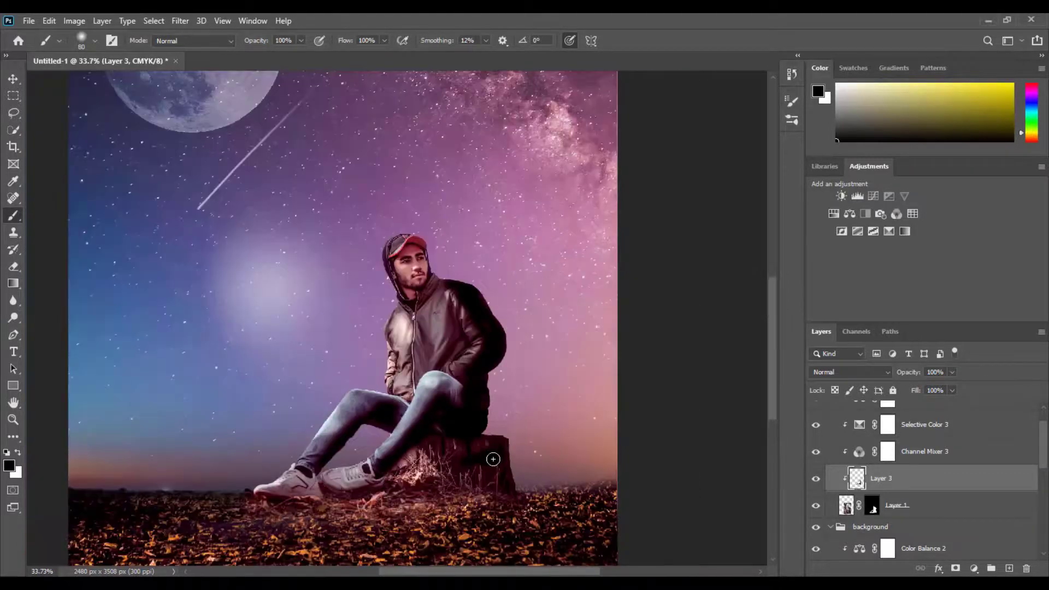
scroll(492, 456, "down", 2)
mouse_move(432, 471)
left_mouse_down()
mouse_move(468, 465)
mouse_move(455, 449)
mouse_move(436, 466)
mouse_move(467, 483)
mouse_move(346, 496)
left_mouse_up()
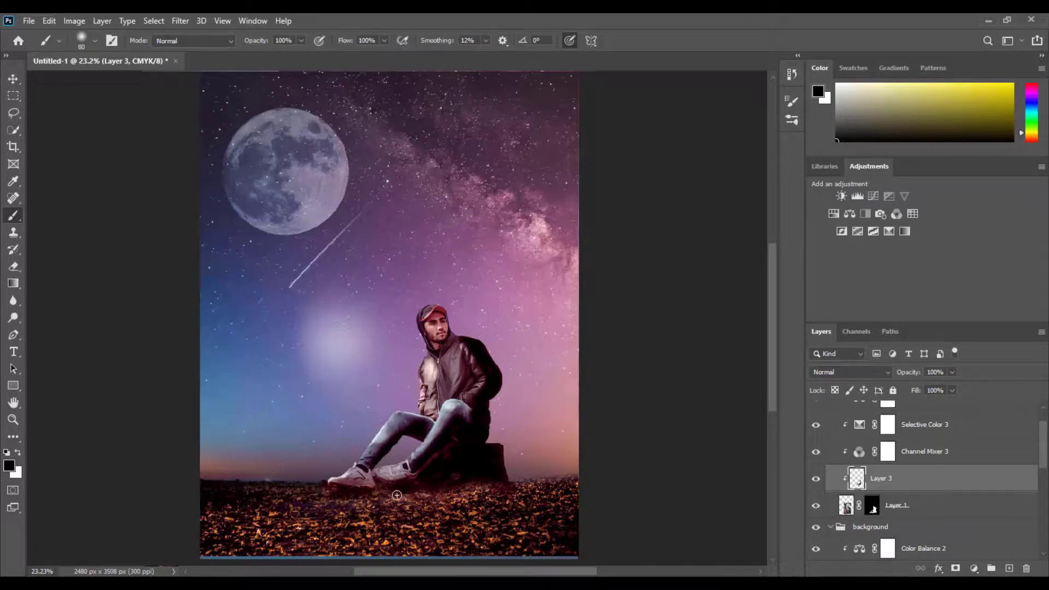
left_click(845, 372)
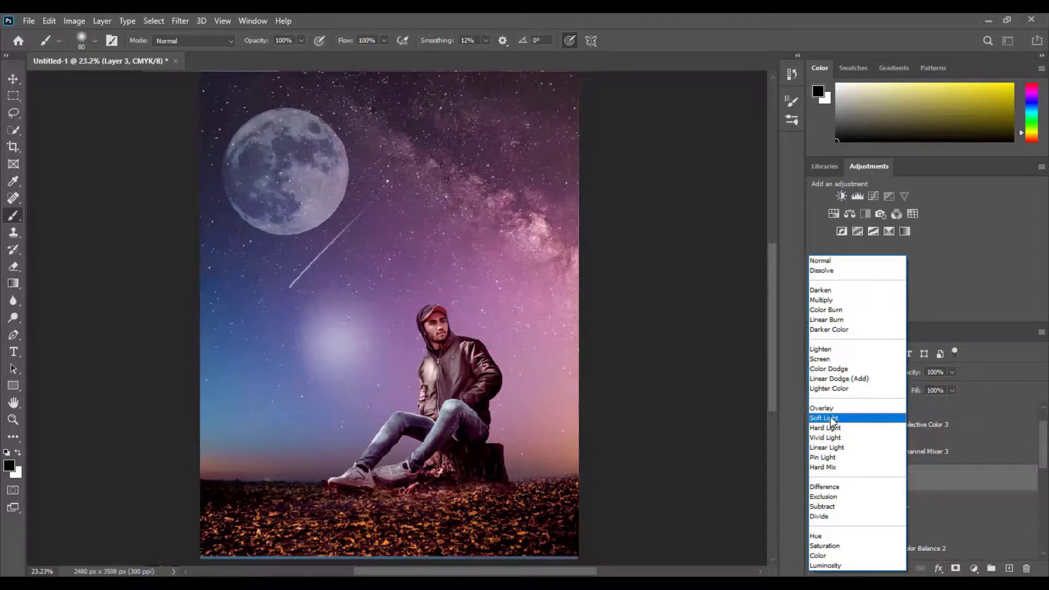
- Set the shading layer to Soft Light at 59% opacity
left_click(832, 419)
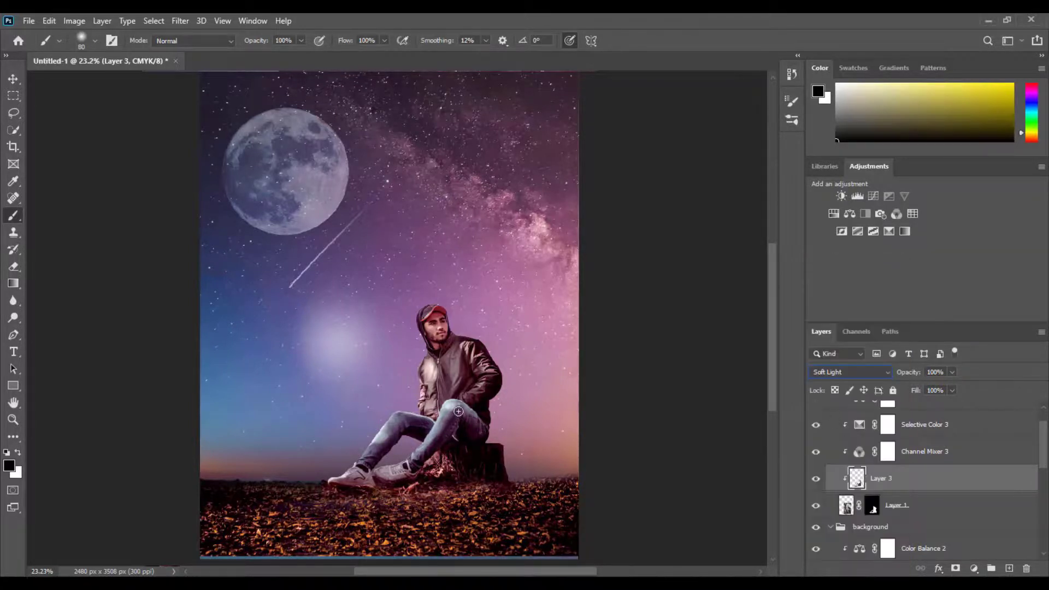
left_click(13, 81)
scroll(452, 385, "up", 3)
scroll(452, 386, "up", 2)
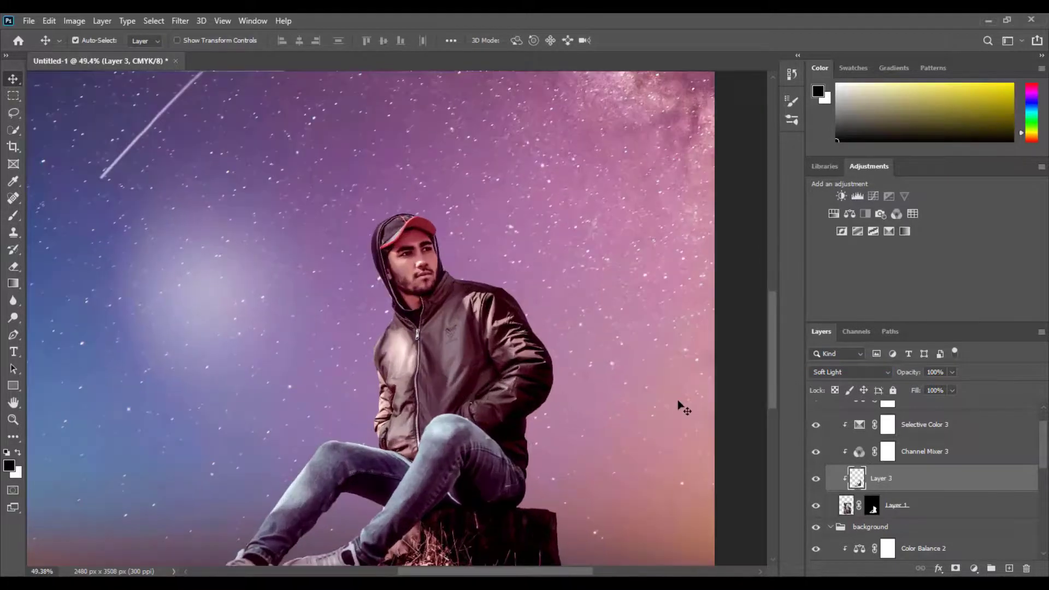
left_click(953, 372)
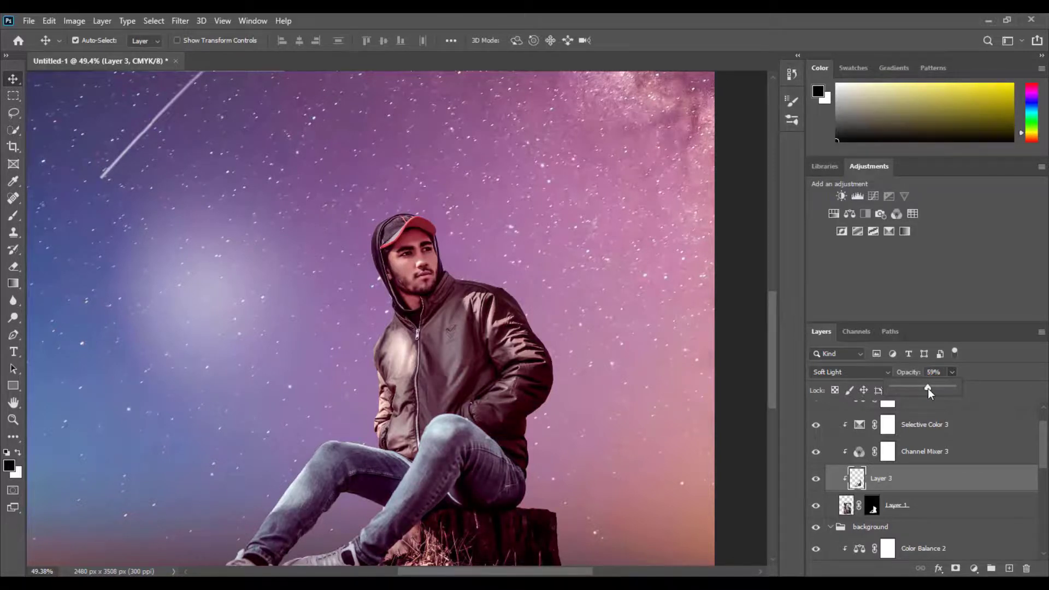
scroll(647, 386, "down", 1)
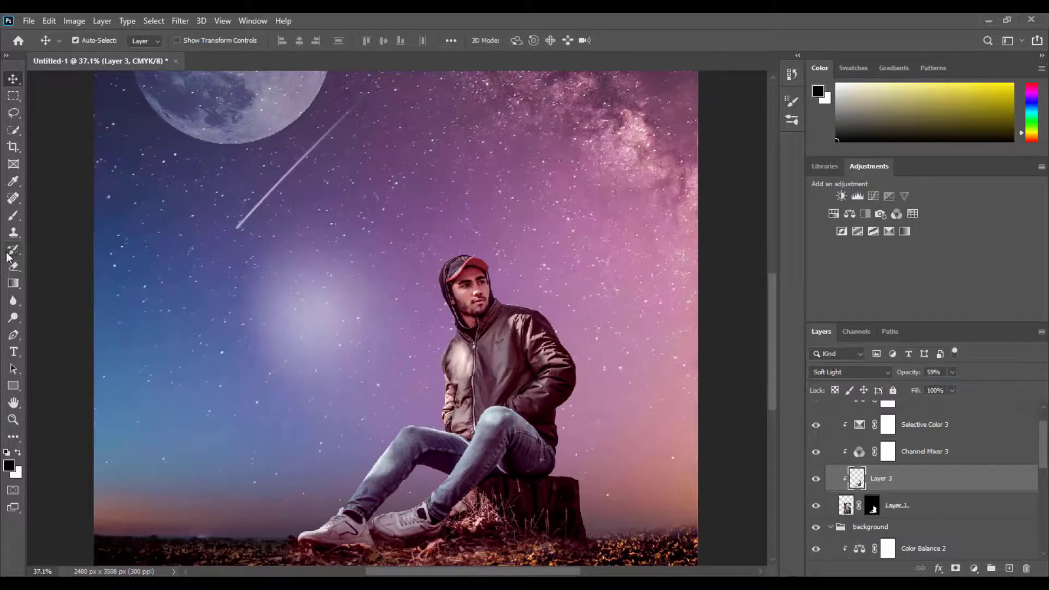
left_click(14, 215)
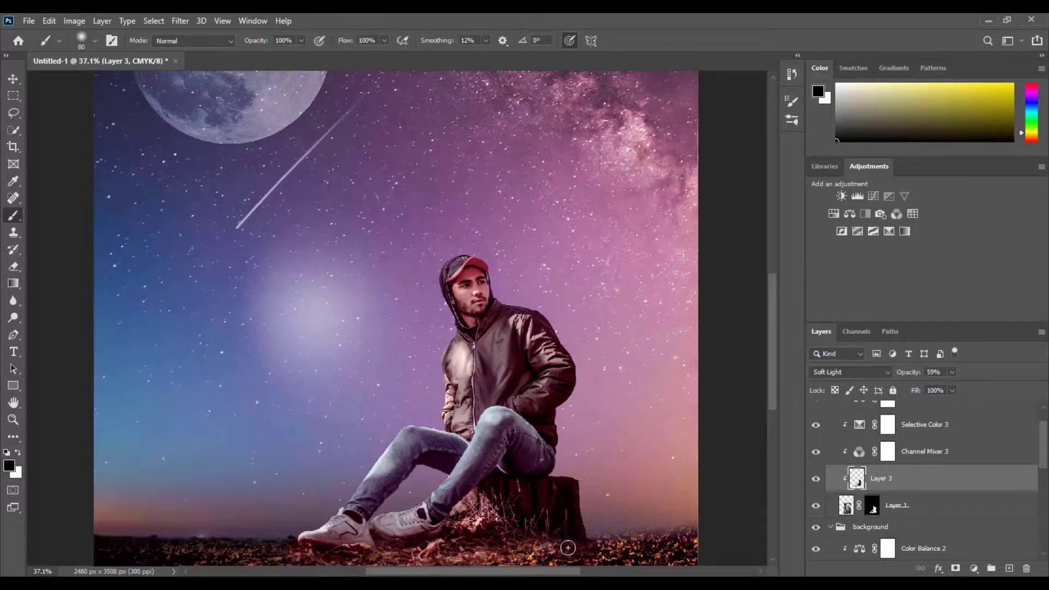
- Scroll the Layers panel and select the model group
scroll(586, 540, "down", 3)
scroll(572, 558, "down", 1)
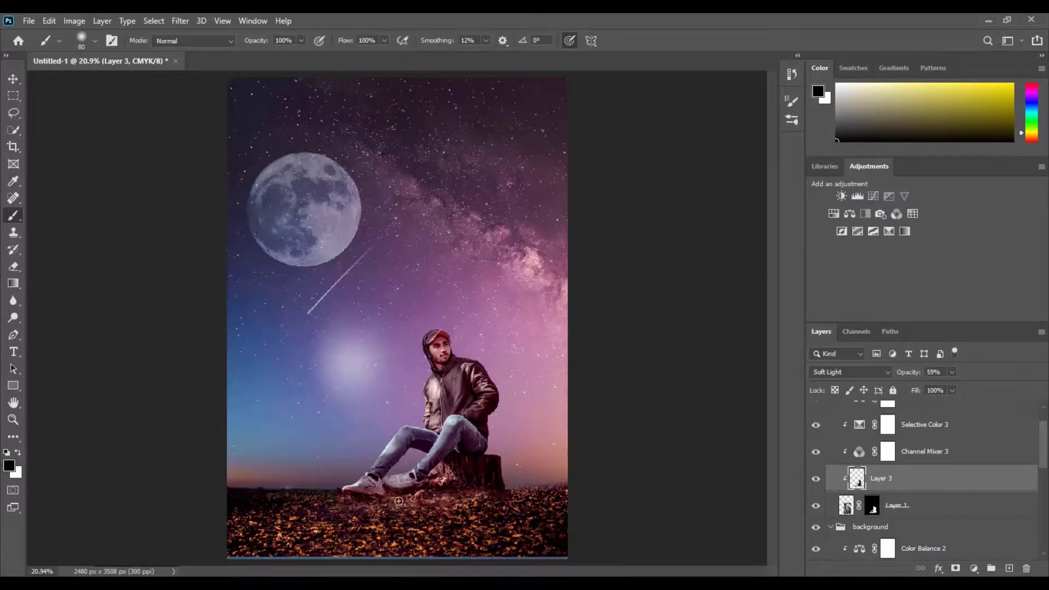
scroll(399, 501, "down", 2)
scroll(495, 435, "down", 2)
scroll(484, 416, "up", 2)
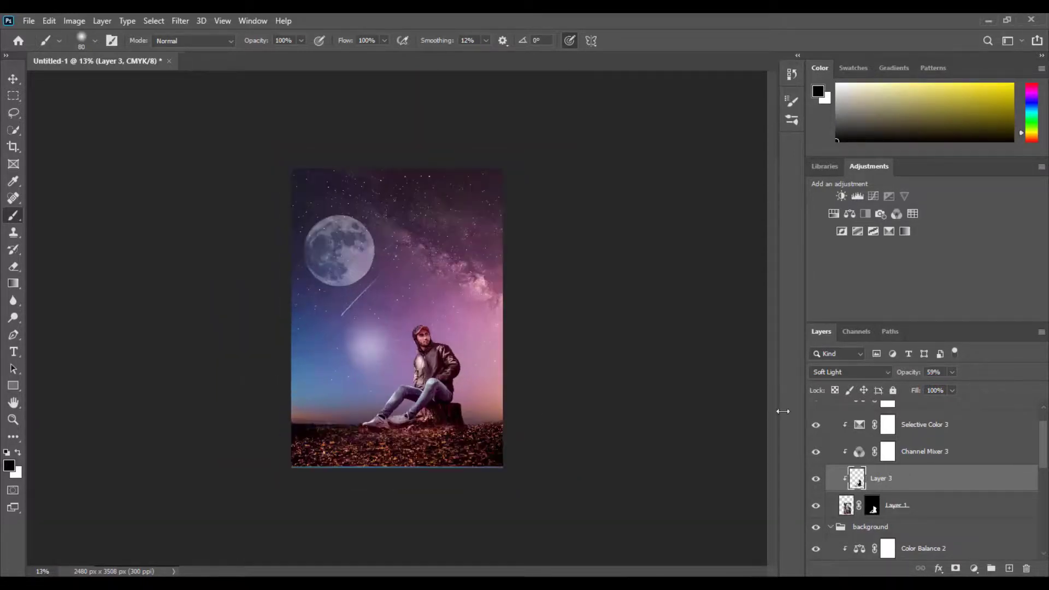
scroll(985, 479, "up", 1)
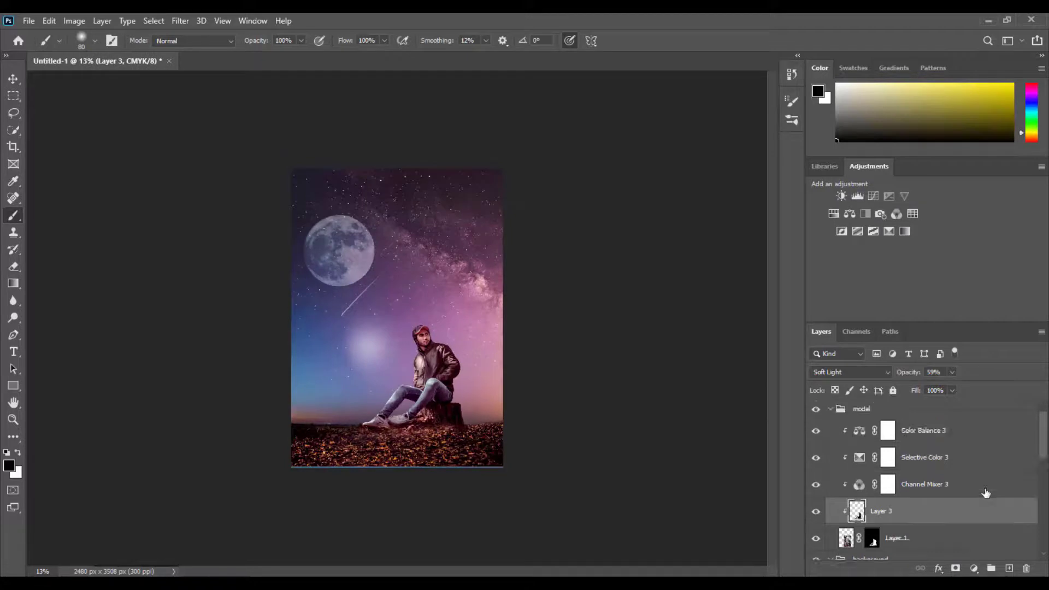
left_click(865, 411)
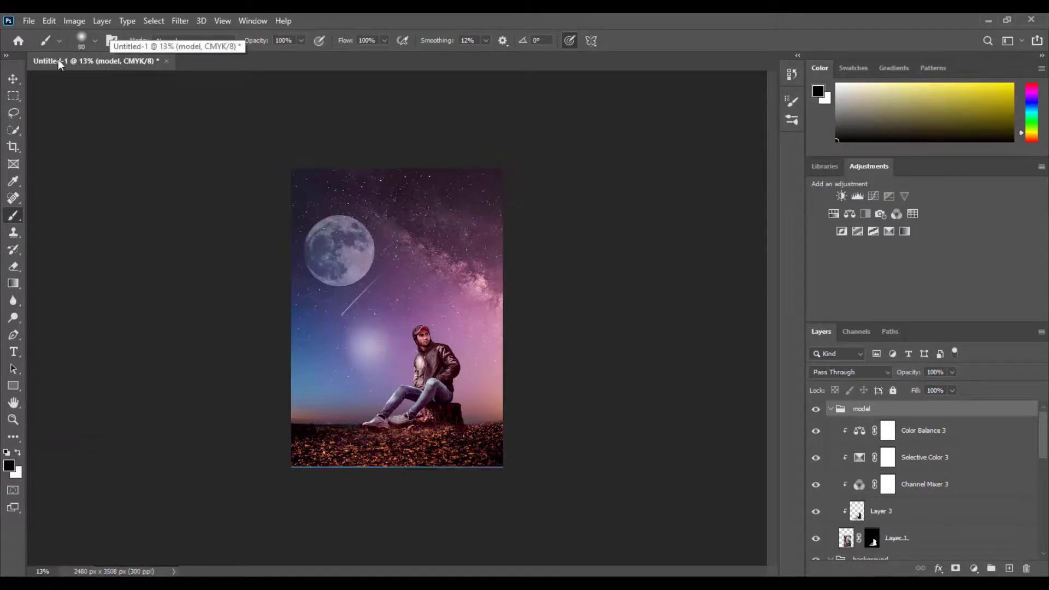
- Place TEXT.psd into the poster, commit it, then delete that placed layer
left_click(29, 21)
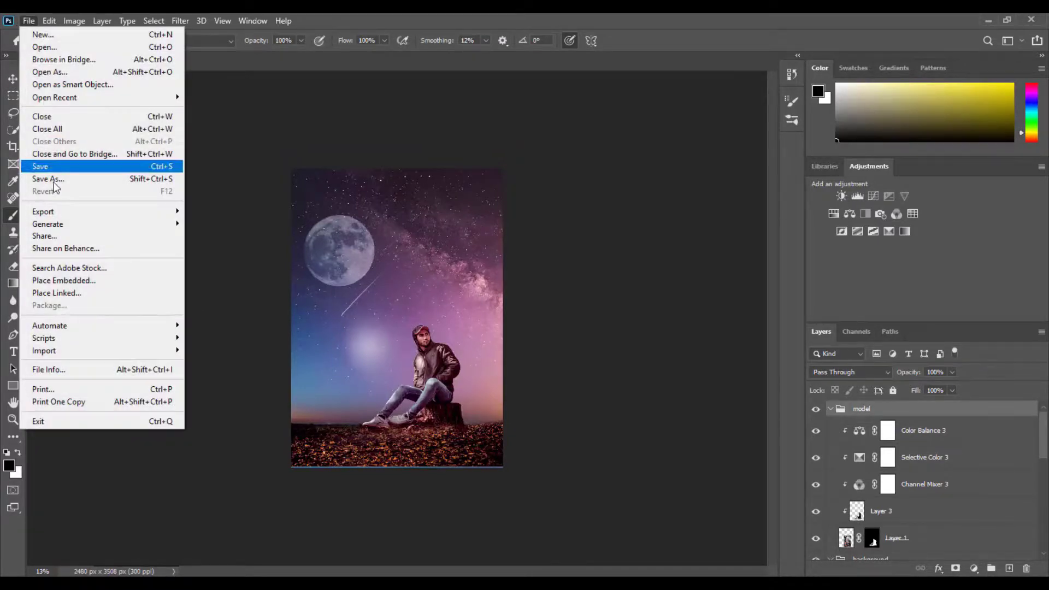
left_click(76, 280)
left_click(316, 233)
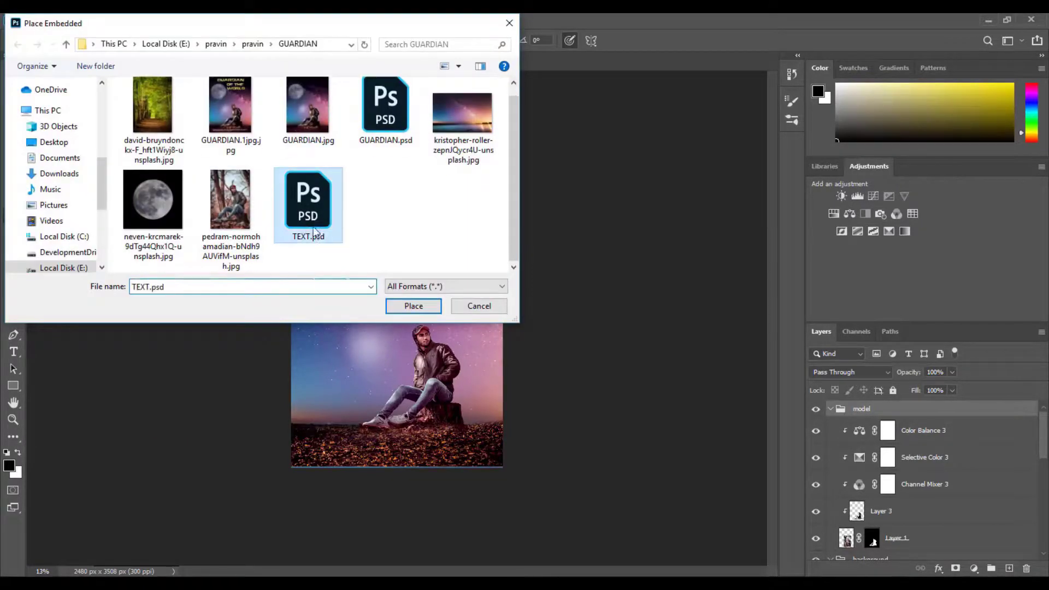
left_click(413, 305)
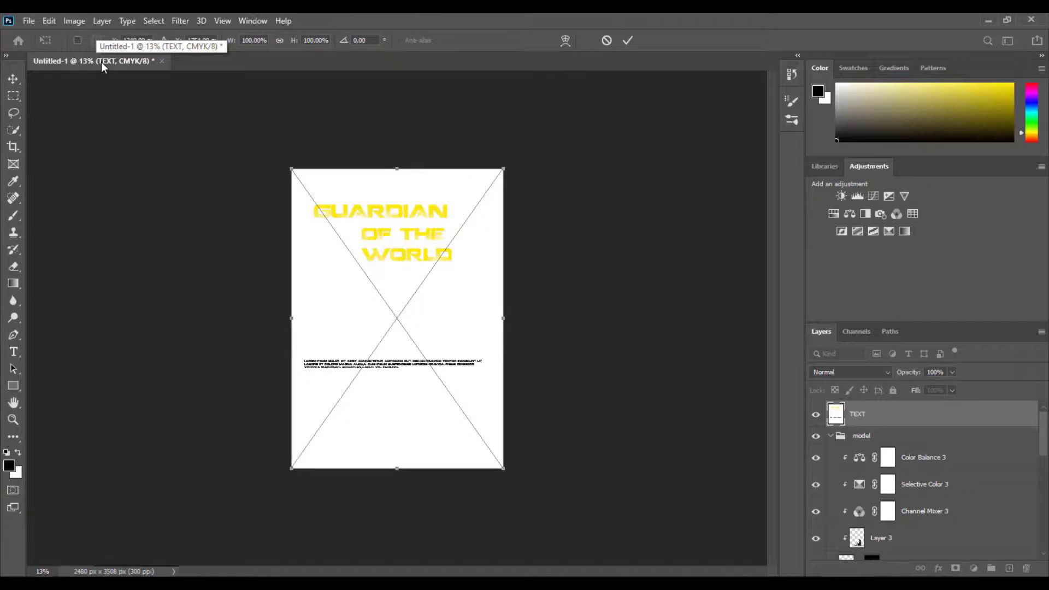
left_click(628, 41)
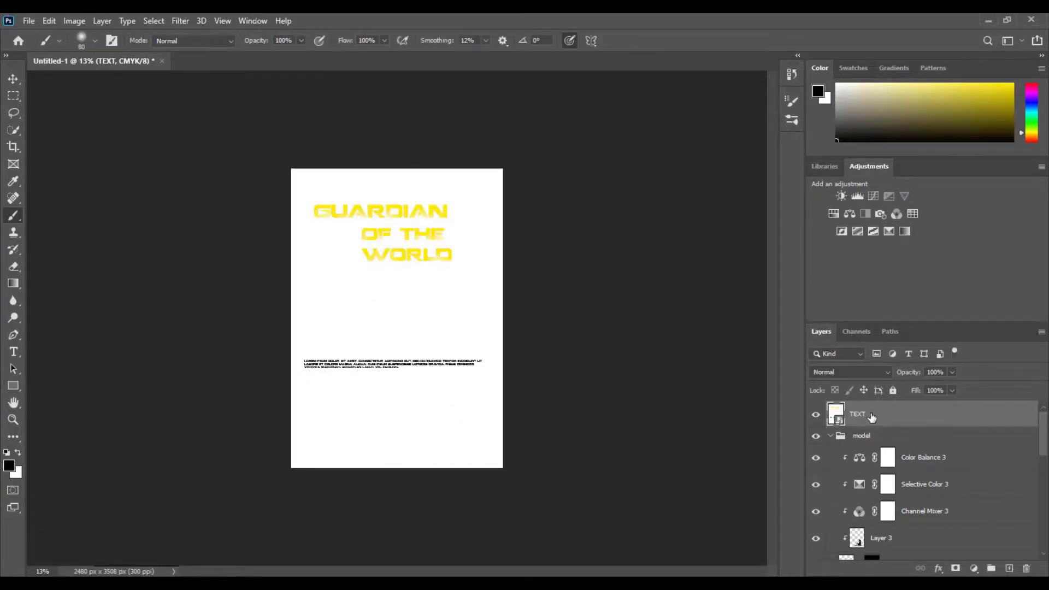
key("Delete")
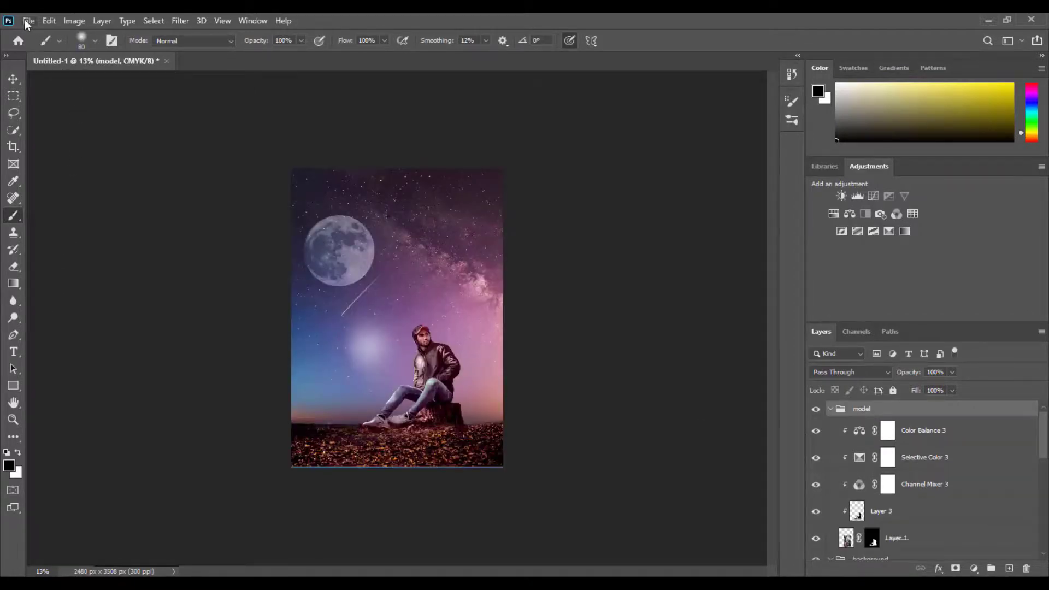
- Float the poster window and open TEXT.psd in a floating window beside it
left_click_drag(53, 61, 217, 104)
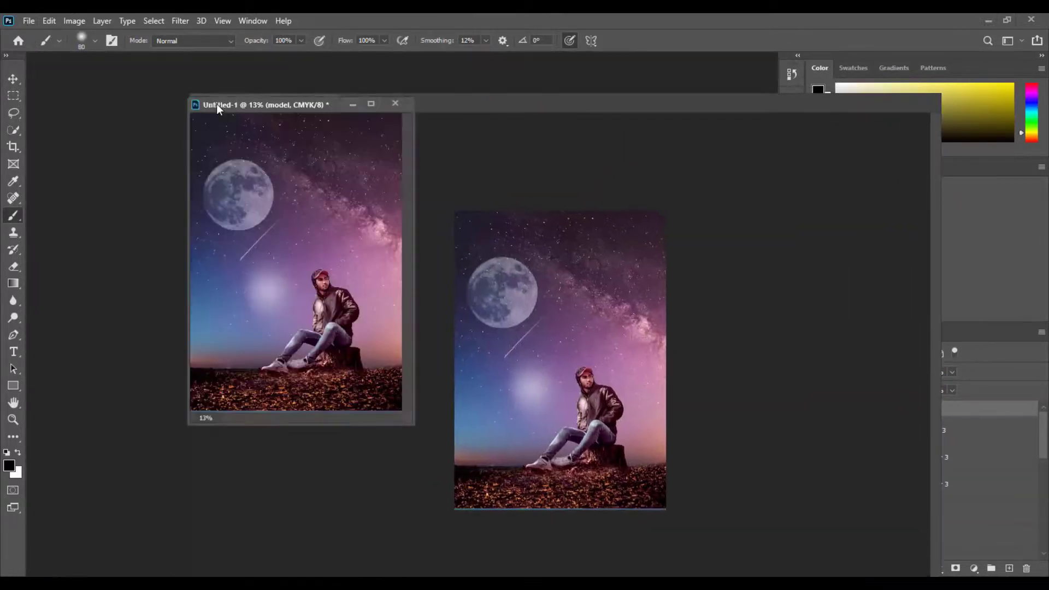
left_click(28, 21)
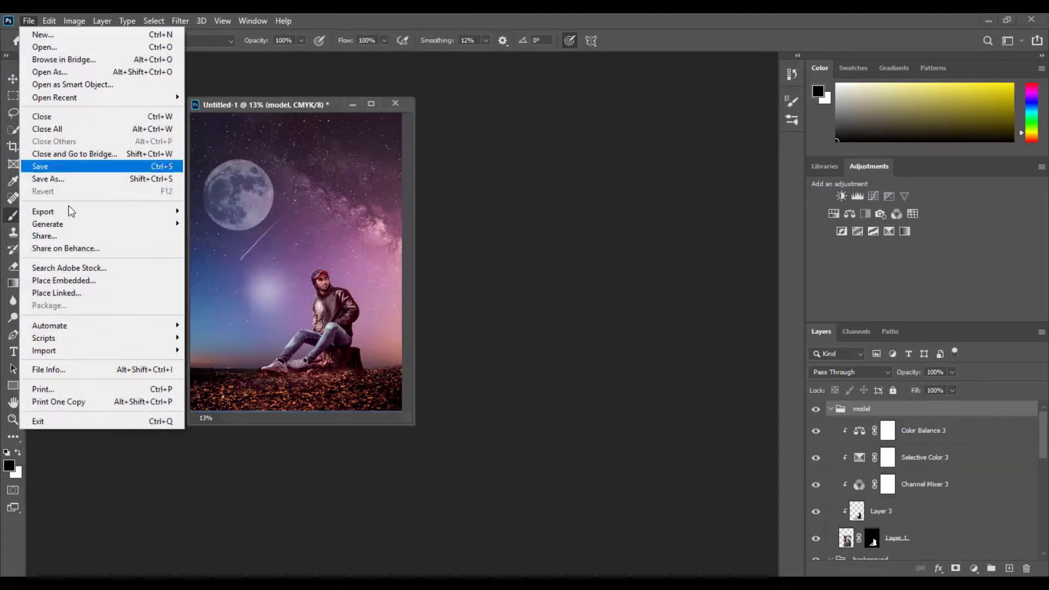
left_click(44, 47)
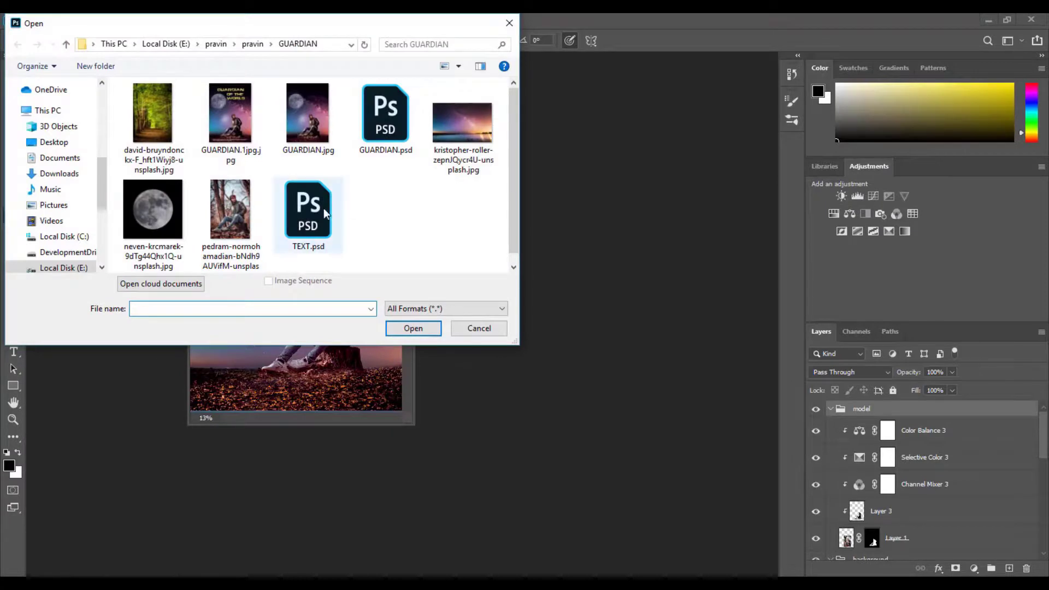
left_click(309, 205)
left_click(405, 330)
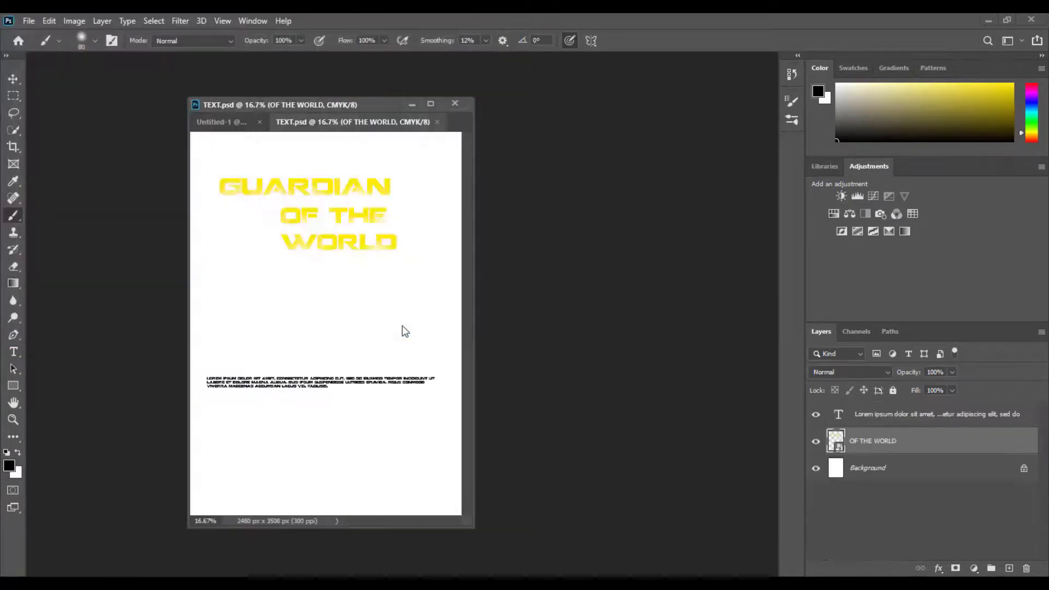
left_click_drag(337, 120, 555, 170)
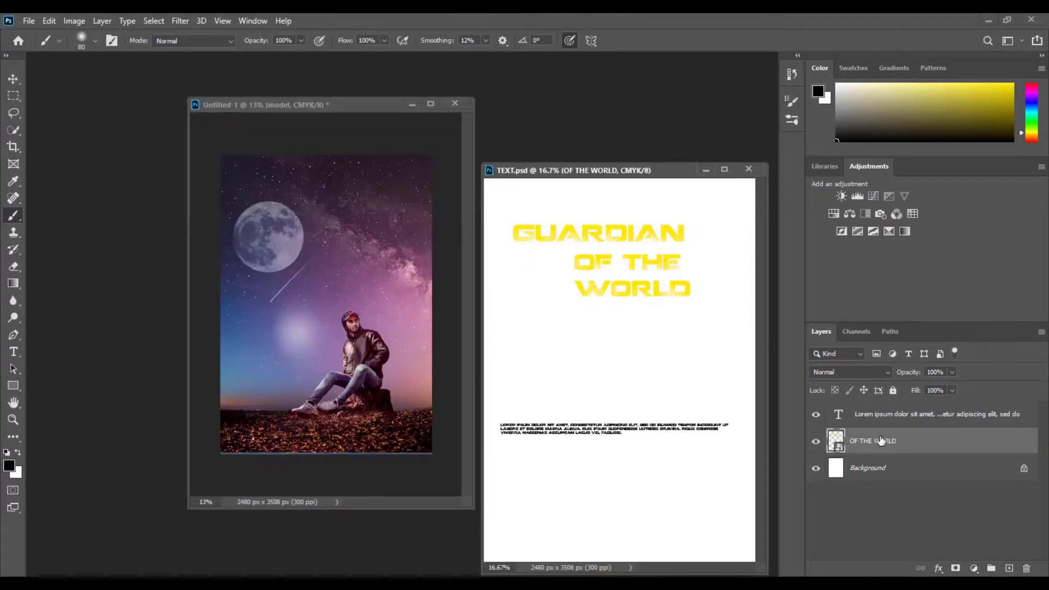
- Drag the OF THE WORLD title layer into the poster, then re-dock the poster tab
left_click(16, 81)
left_click(638, 264)
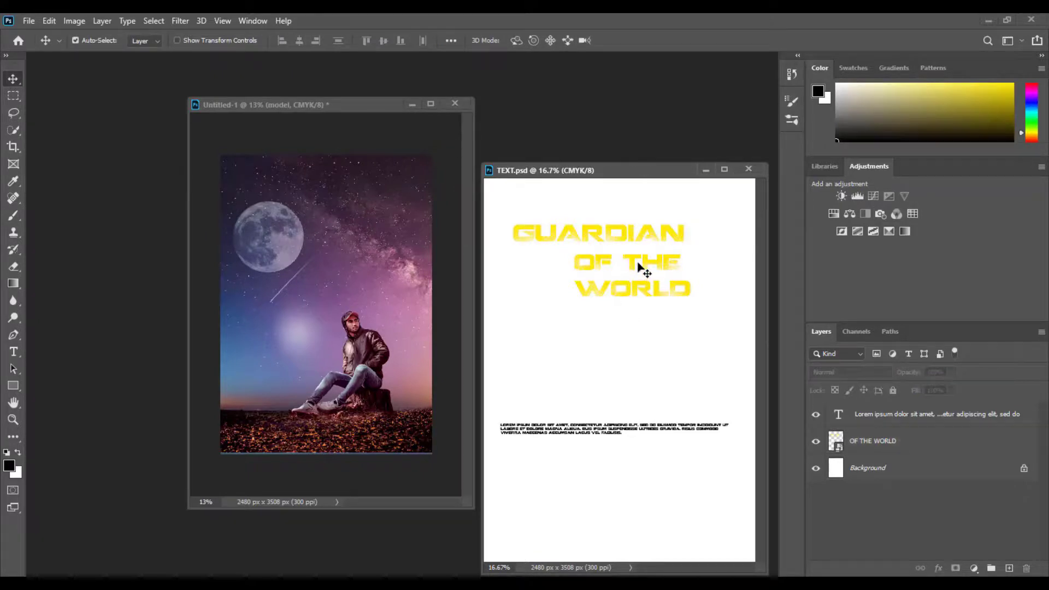
left_click_drag(633, 240, 388, 250)
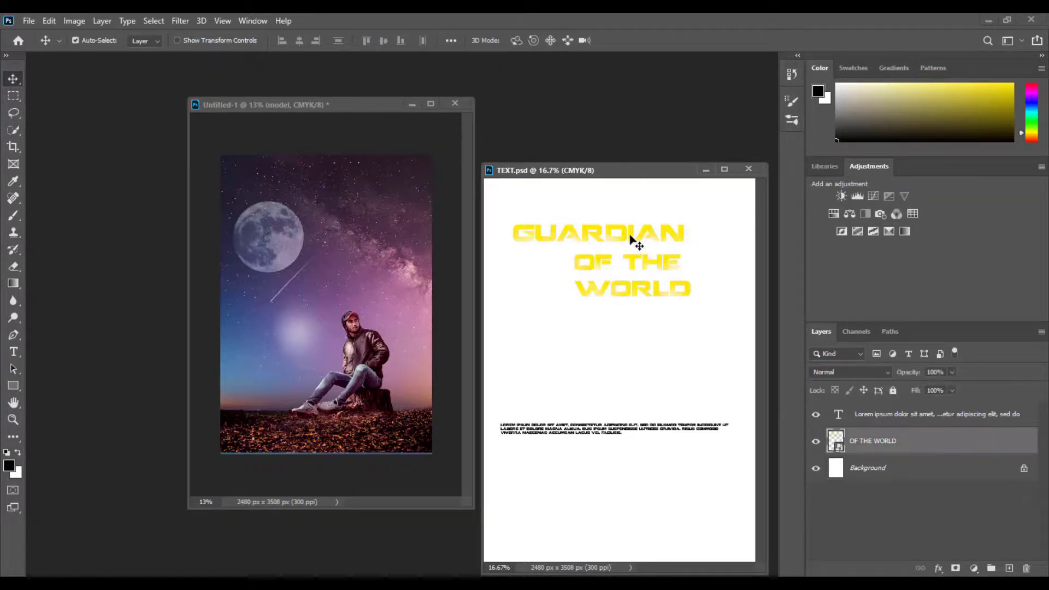
left_click_drag(335, 225, 328, 226)
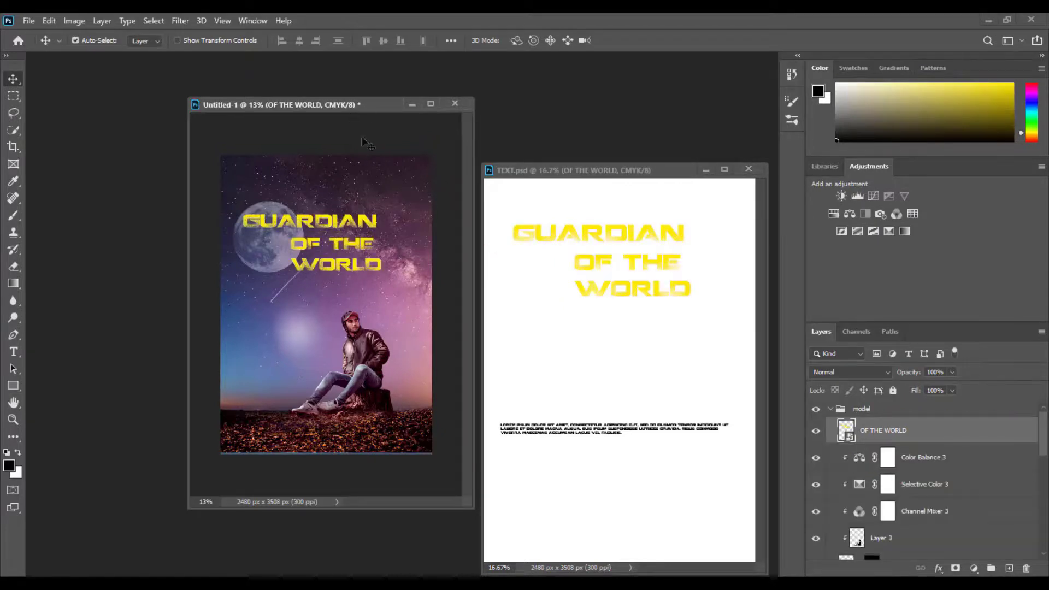
left_click_drag(380, 106, 385, 58)
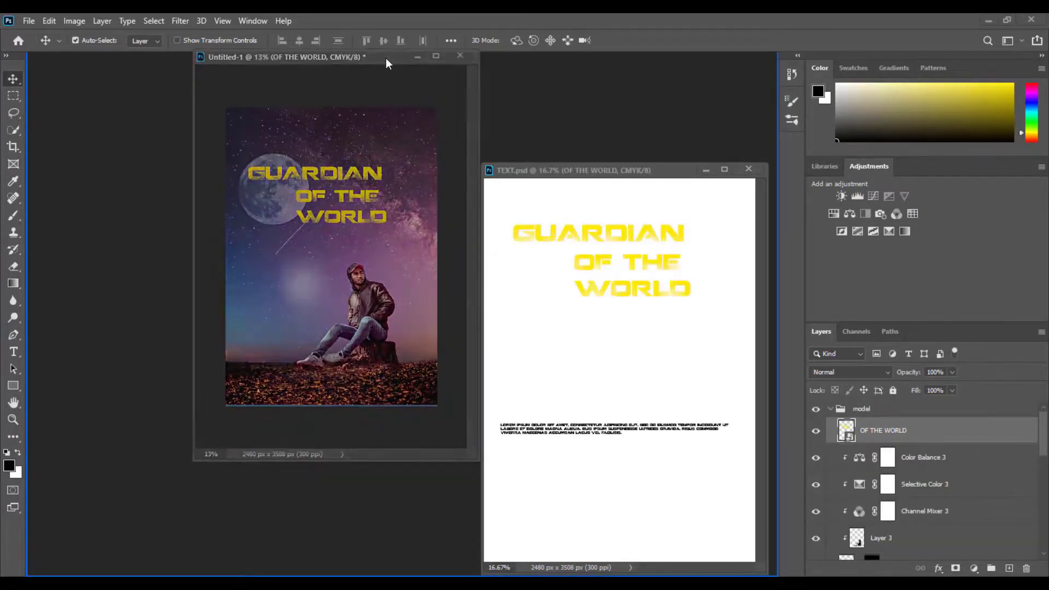
- Minimize TEXT.psd and drag the title up and right beside the moon
left_click(705, 170)
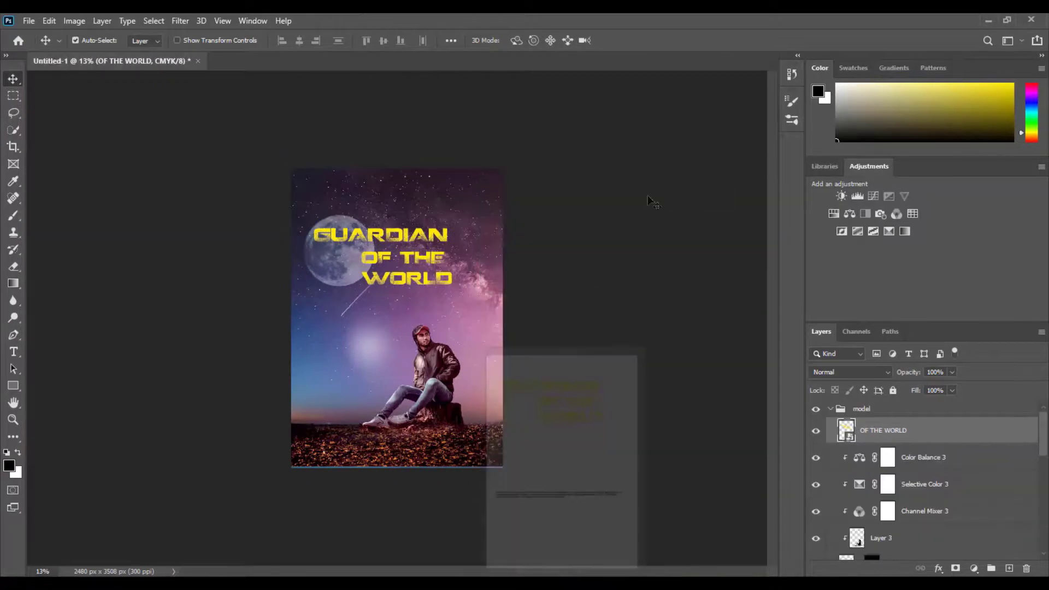
scroll(382, 178, "up", 5)
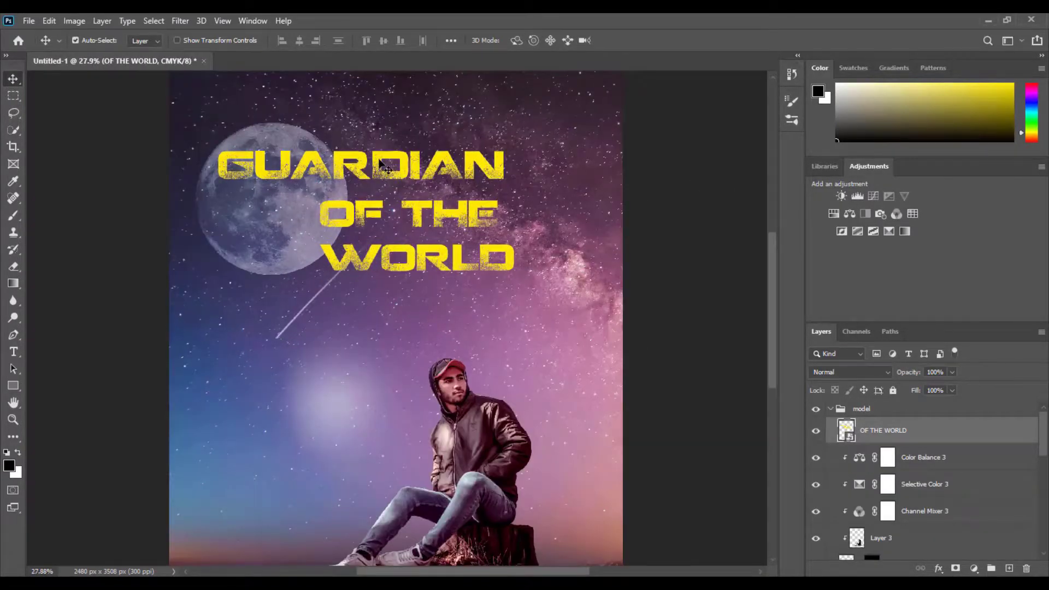
left_click_drag(381, 162, 425, 104)
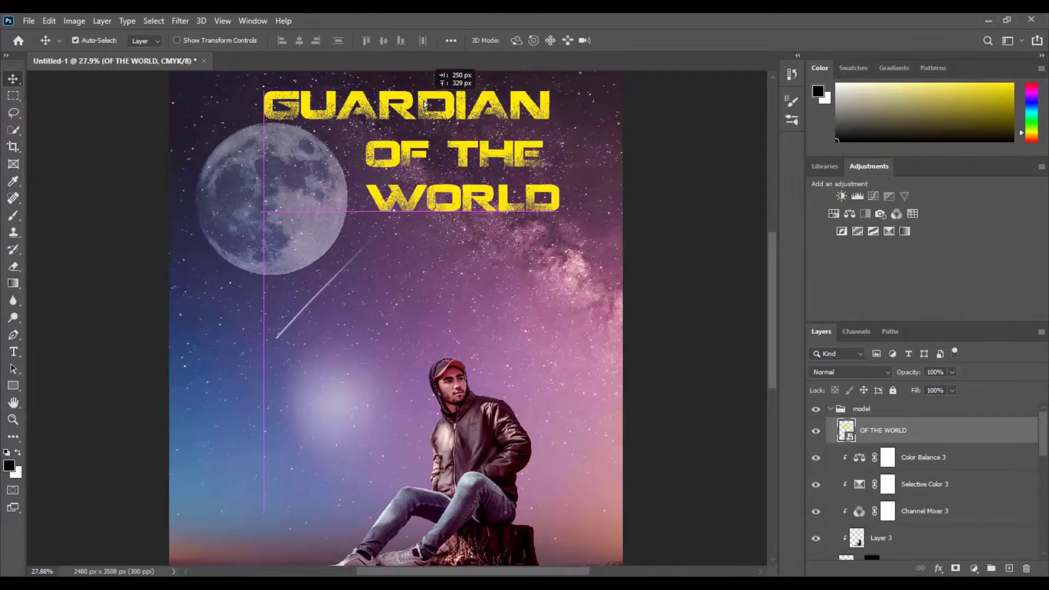
scroll(431, 232, "down", 3)
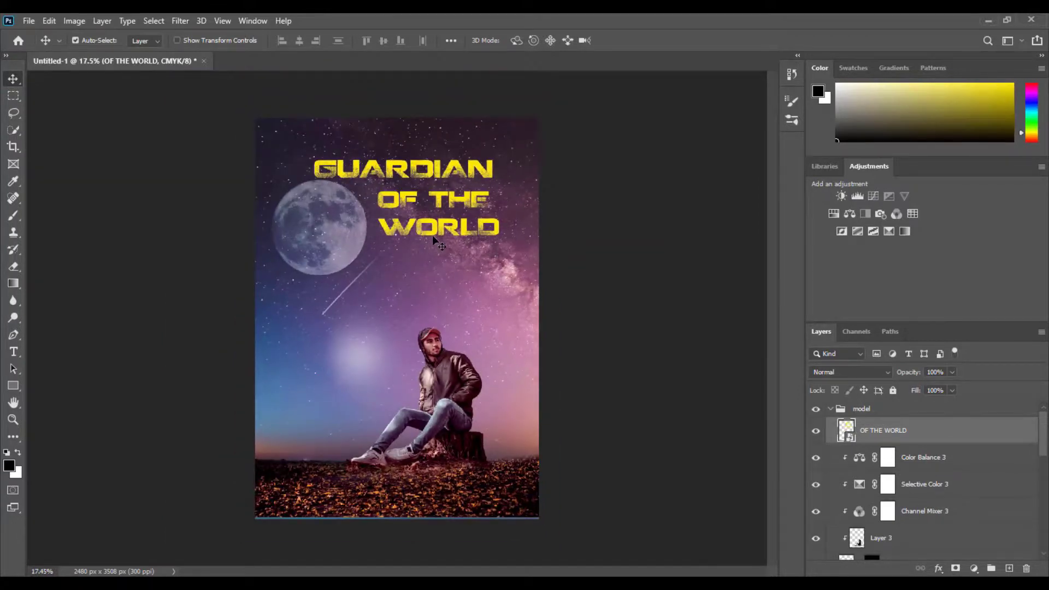
left_click_drag(425, 207, 425, 203)
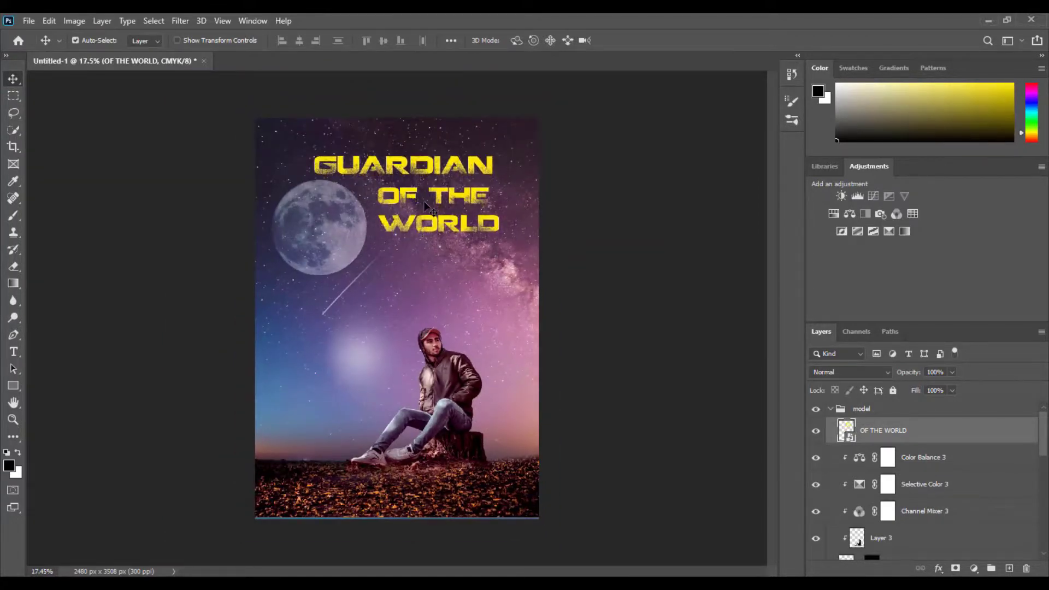
- Fine-tune the title's position with Shift+arrow nudges up, left and right
key("shift+Up")
key("shift+Up")
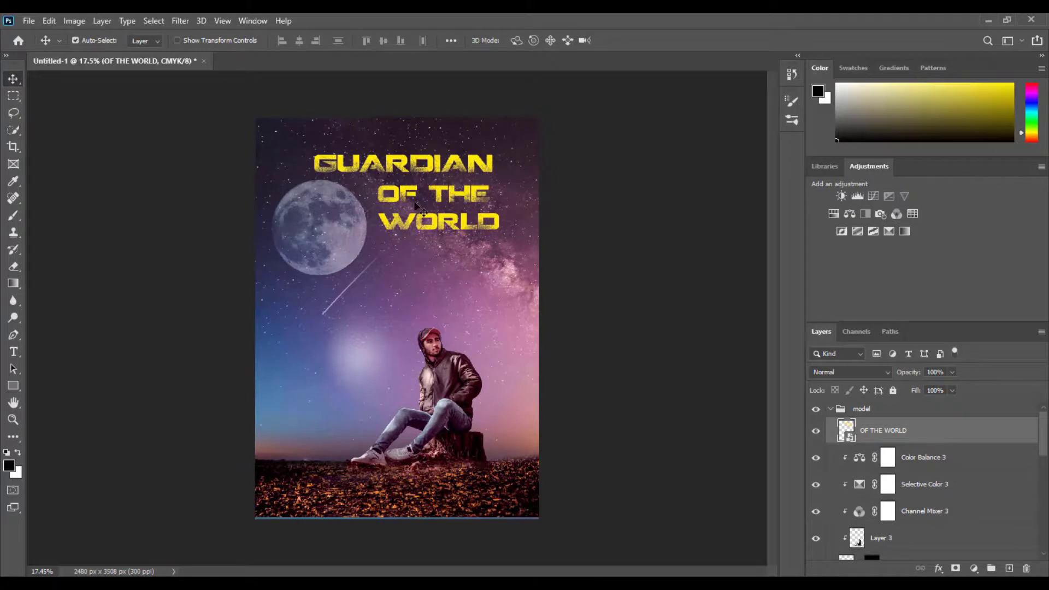
key("shift+Up")
key("shift+Left")
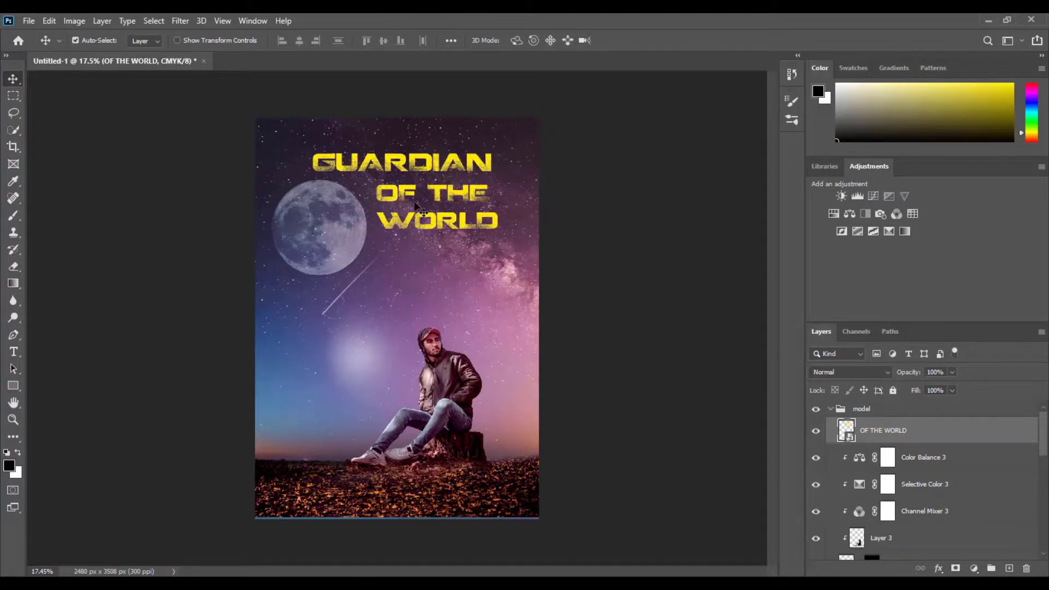
key("shift+Left")
key("shift+Left")
key("shift+Left")
key("shift+Left")
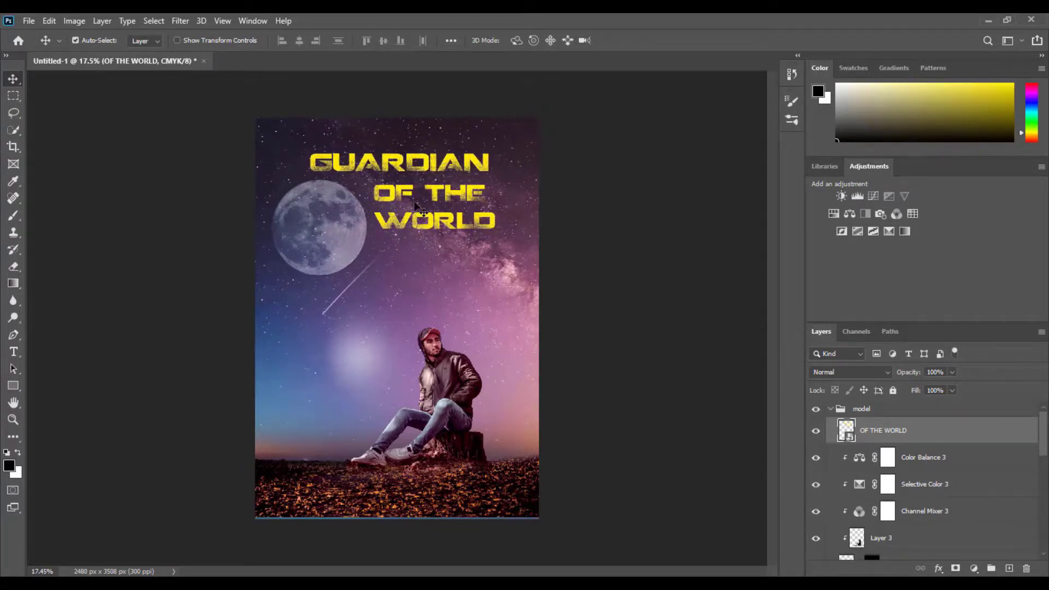
key("shift+Up")
key("shift+Up")
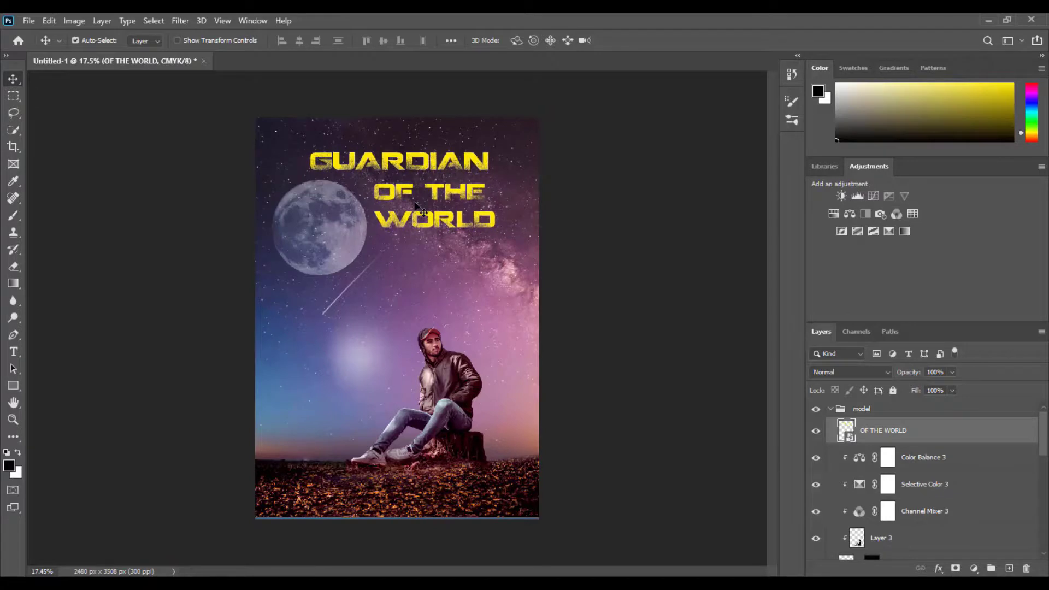
key("shift+Left")
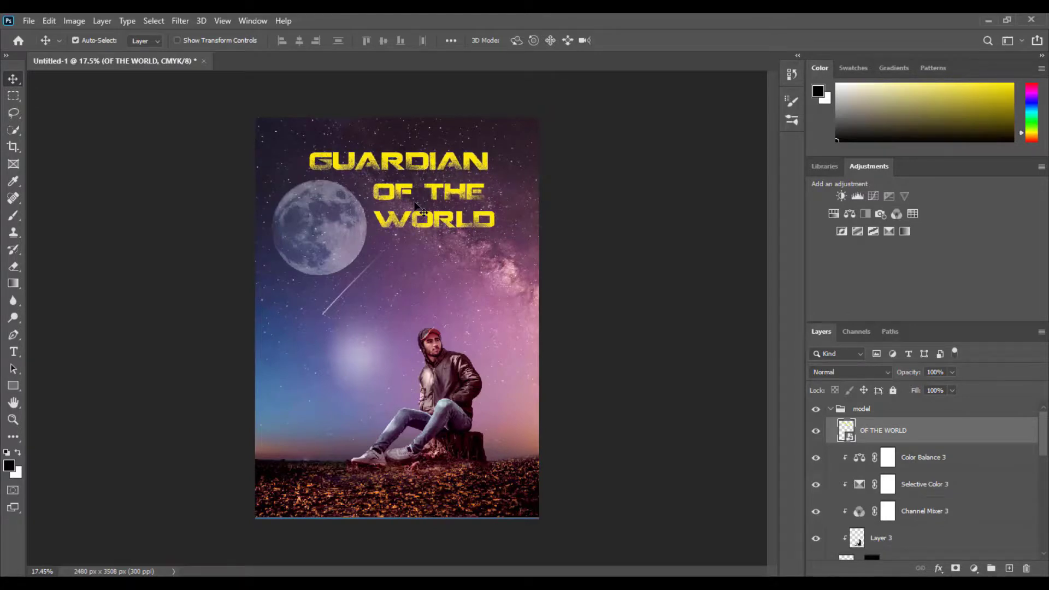
key("shift+Right")
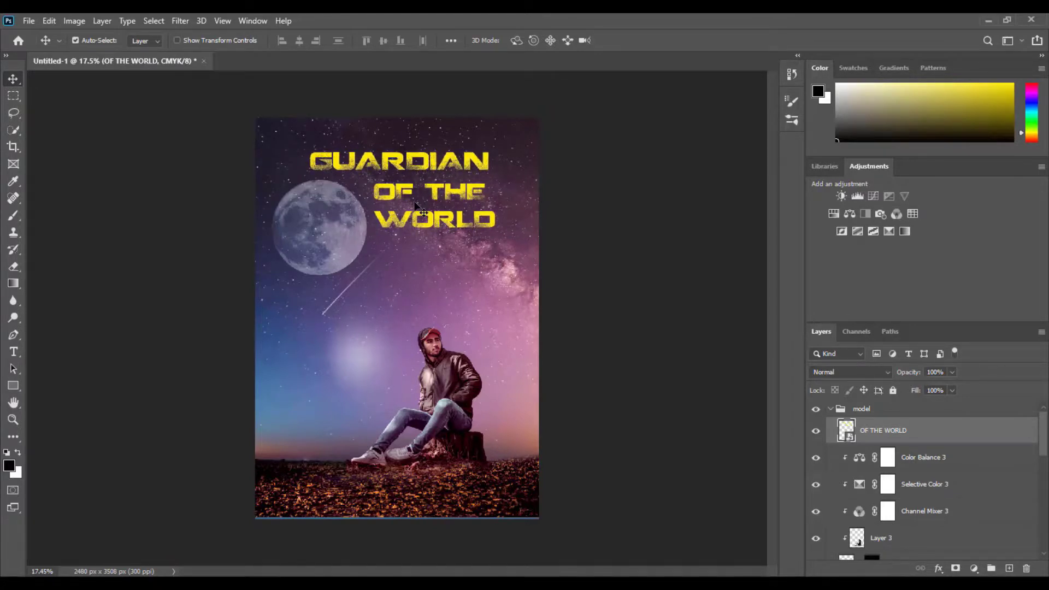
key("shift+Right")
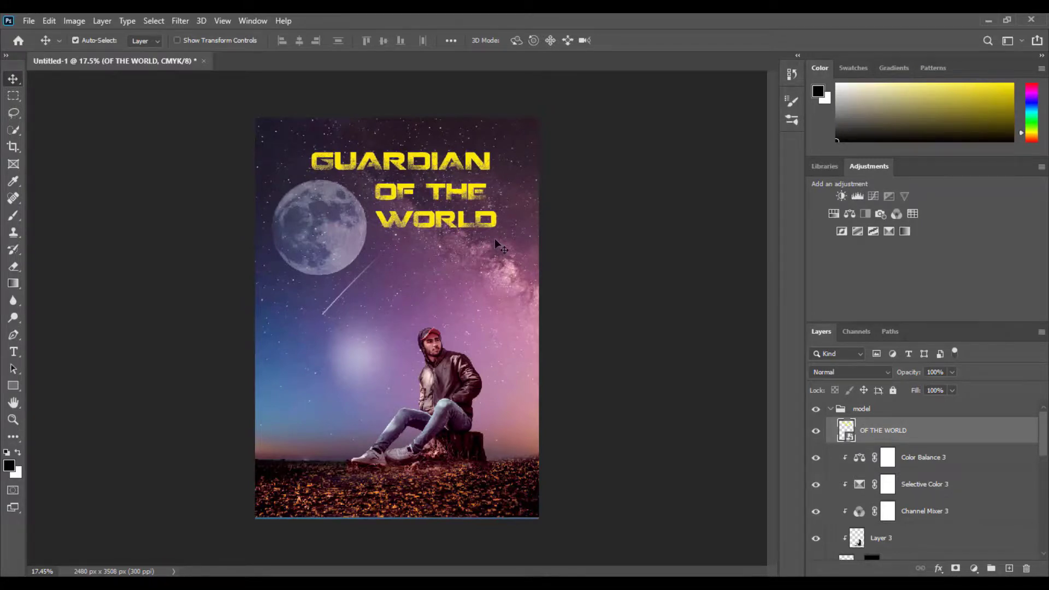
scroll(493, 238, "down", 3)
scroll(475, 249, "up", 2)
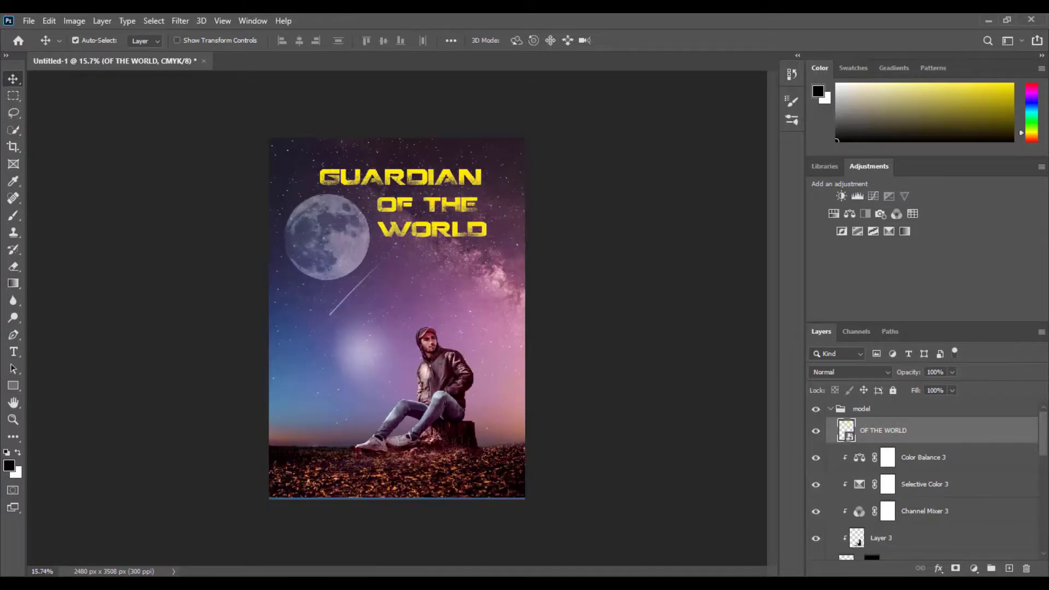
- Drag the Lorem ipsum body-text layer from TEXT.psd into the poster window
left_click(550, 542)
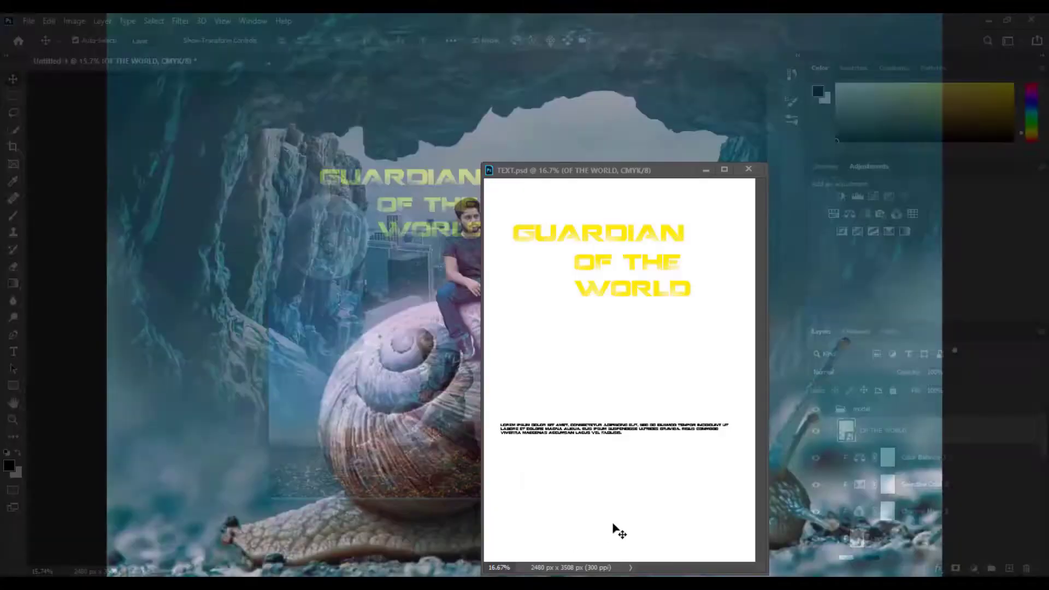
left_click(647, 430)
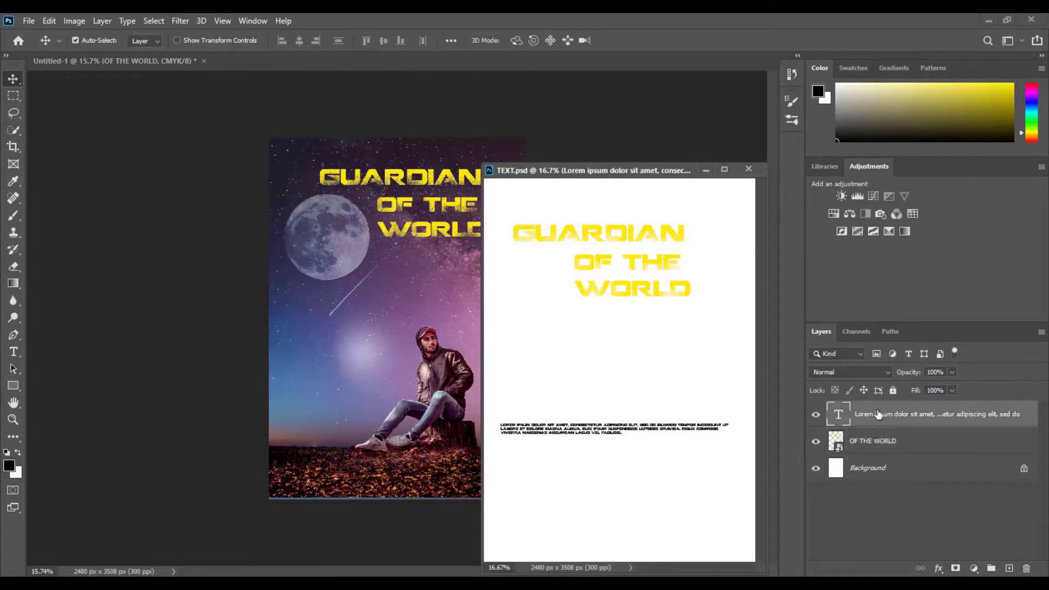
left_click_drag(589, 432, 407, 479)
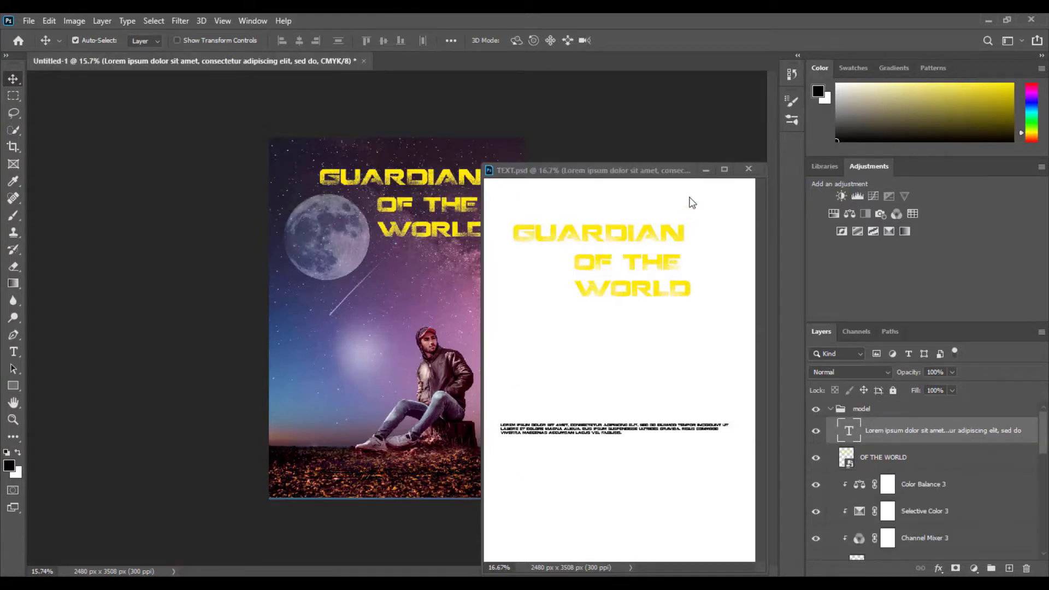
left_click(705, 174)
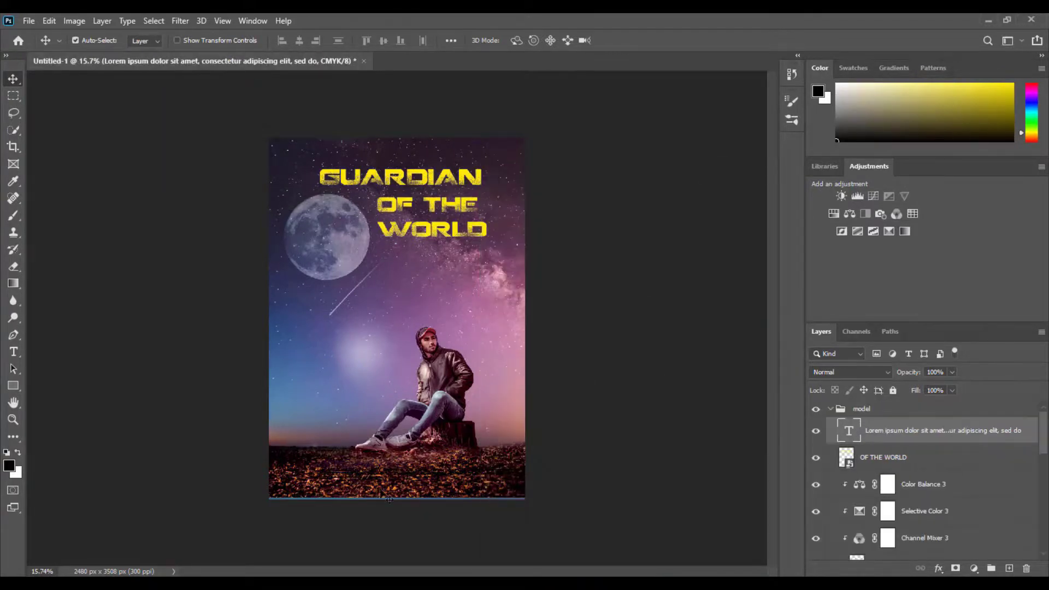
- Shift the body paragraph toward the poster bottom and select its text for restyling
scroll(391, 494, "up", 3)
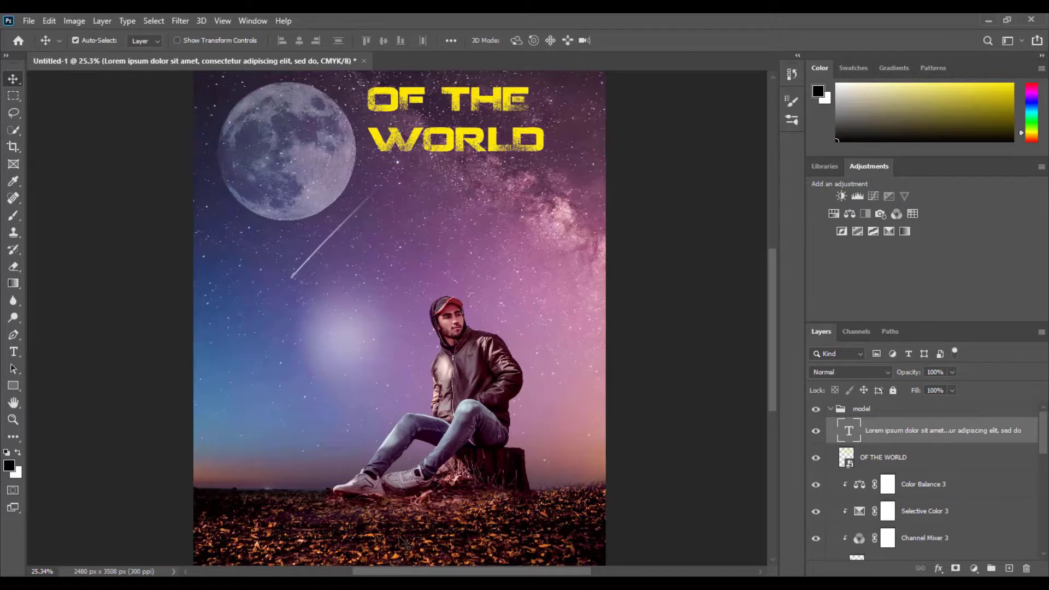
left_click_drag(396, 541, 363, 543)
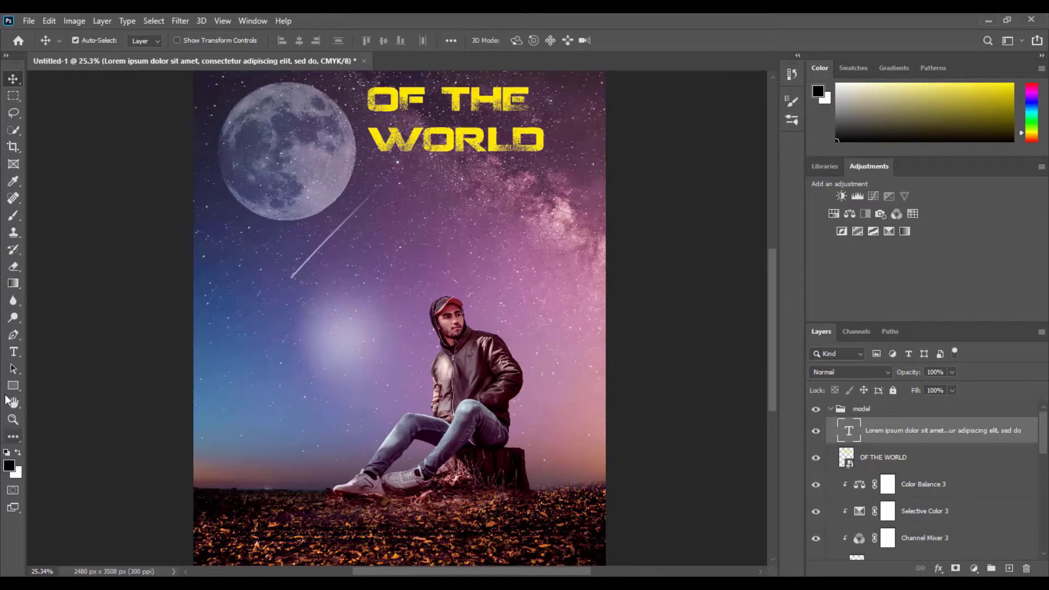
left_click(13, 352)
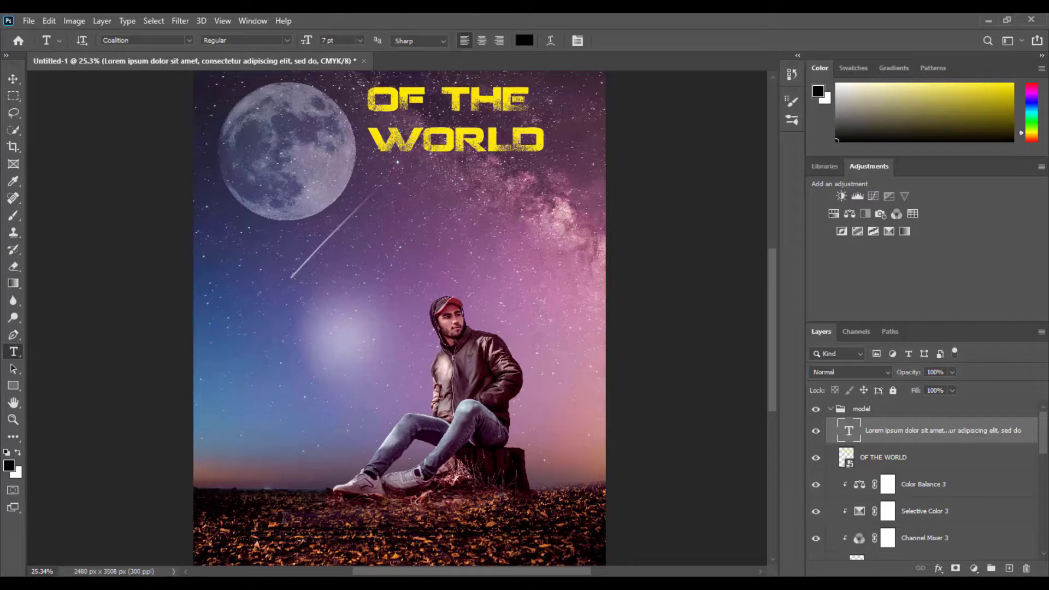
left_click(342, 531)
left_click_drag(358, 530, 216, 526)
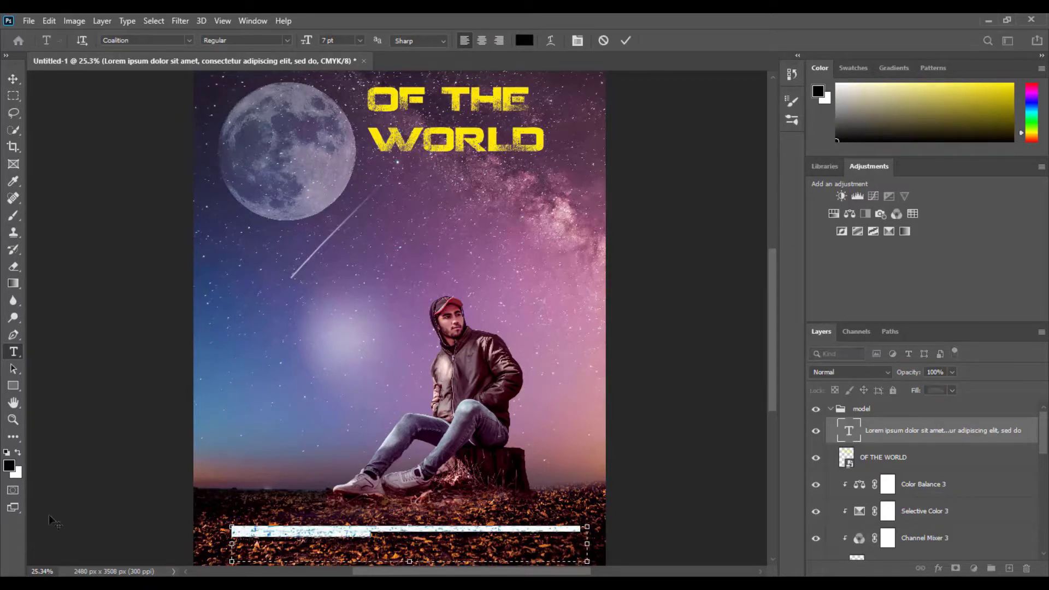
- Colour the selected paragraph pure white (#ffffff) and commit the text edit
left_click(9, 465)
left_click(352, 134)
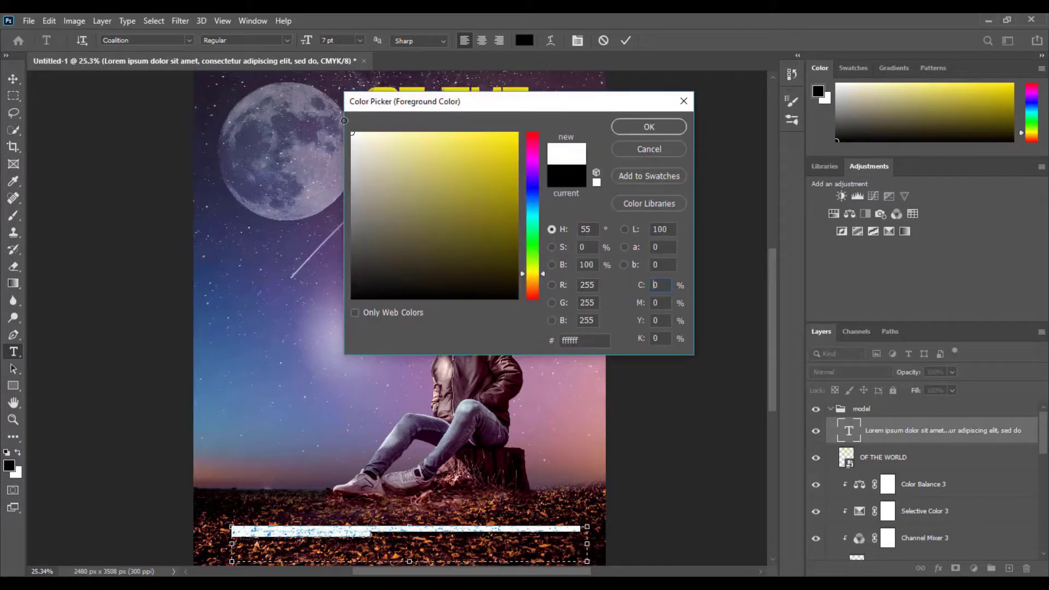
left_click(628, 128)
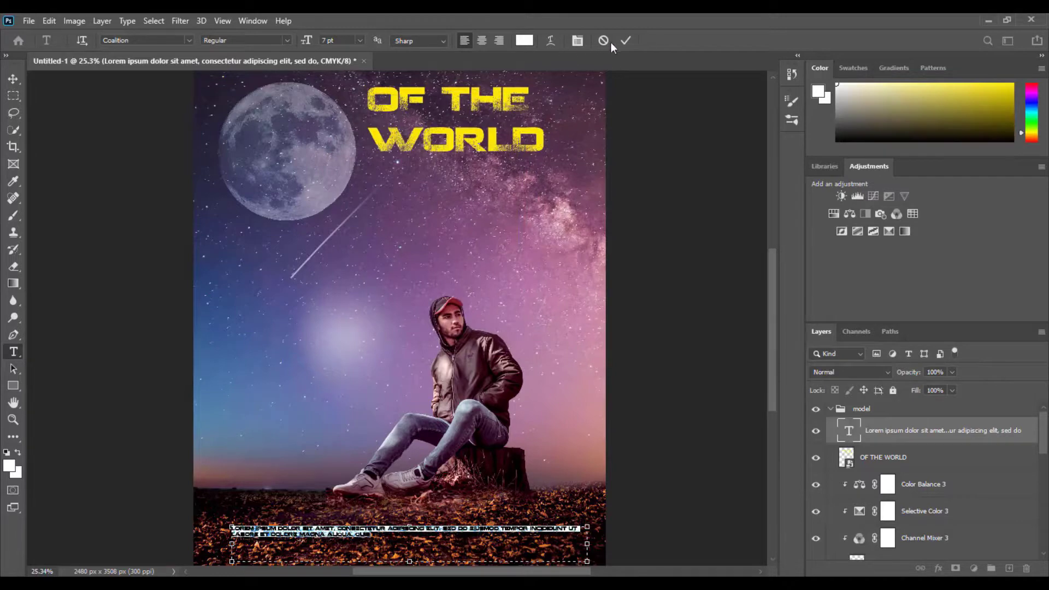
key("ctrl+Return")
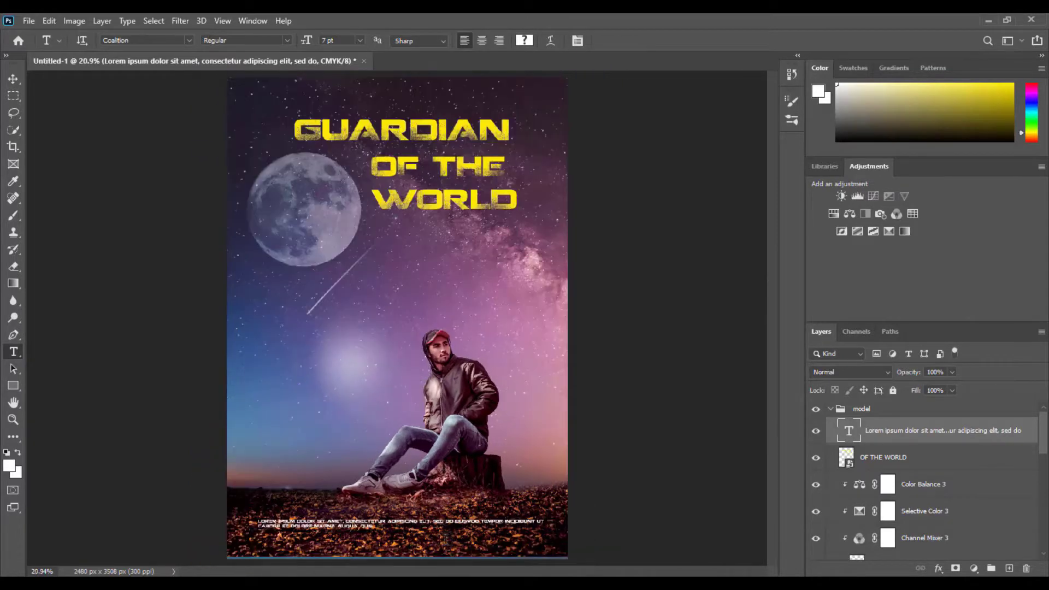
scroll(432, 528, "up", 4)
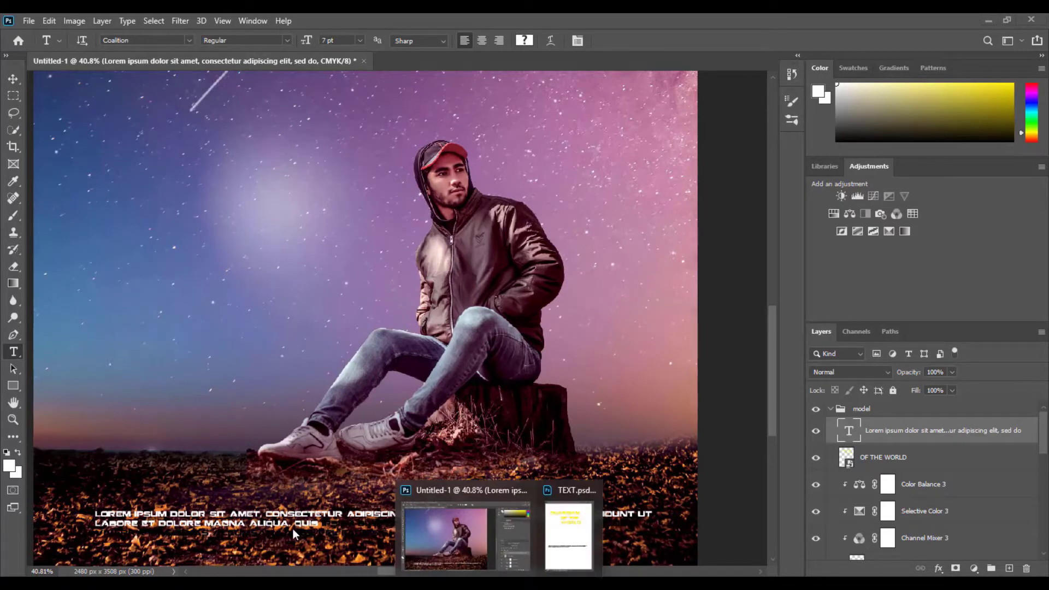
scroll(293, 527, "down", 2)
scroll(293, 527, "down", 2)
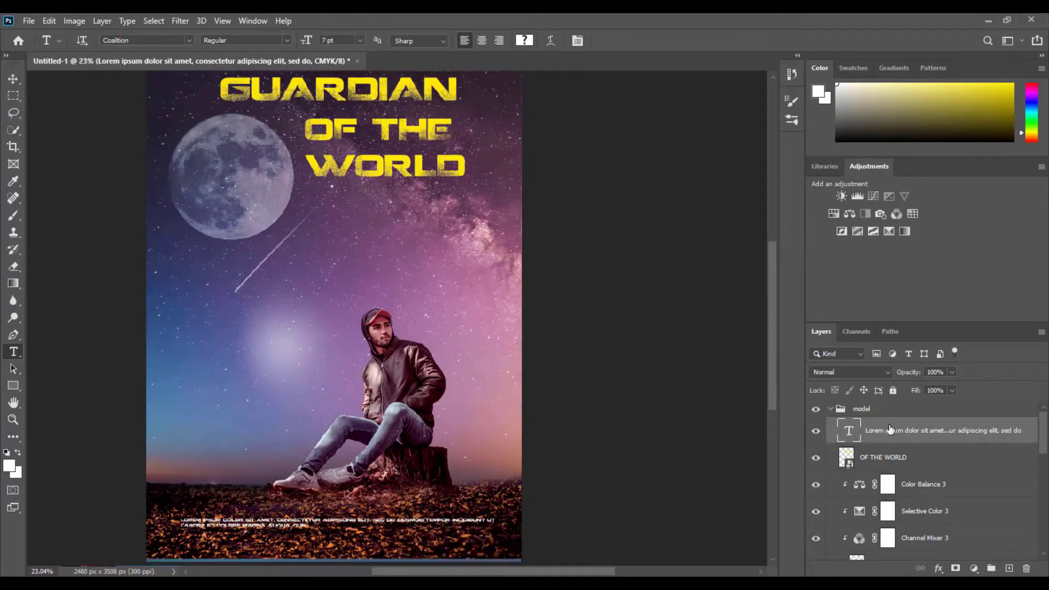
- Delete the old paragraph layer and drag the TEXT.psd paragraph into the poster
key("Delete")
scroll(459, 481, "down", 2)
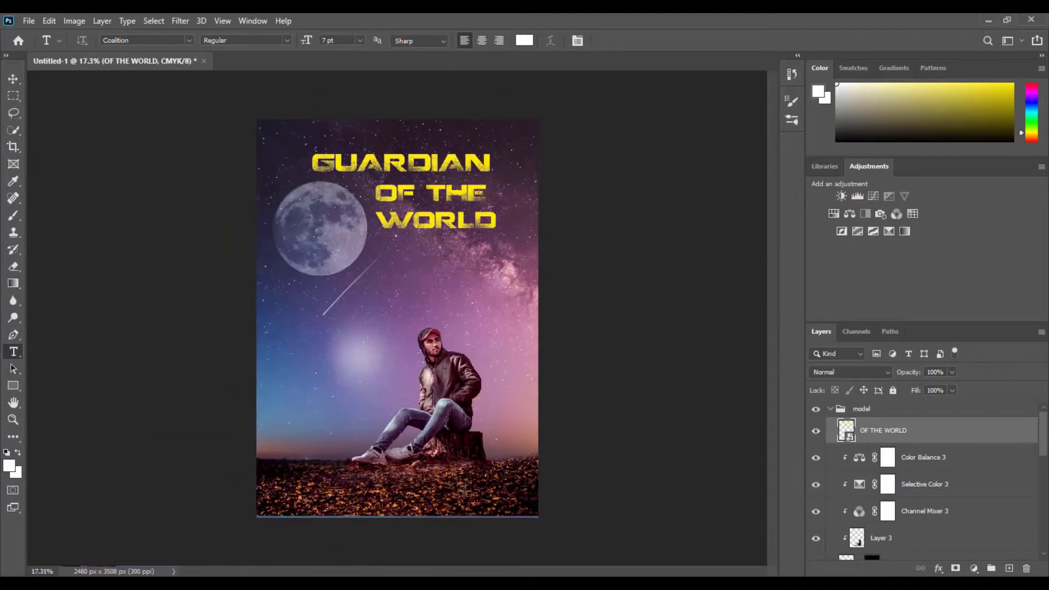
left_click(571, 528)
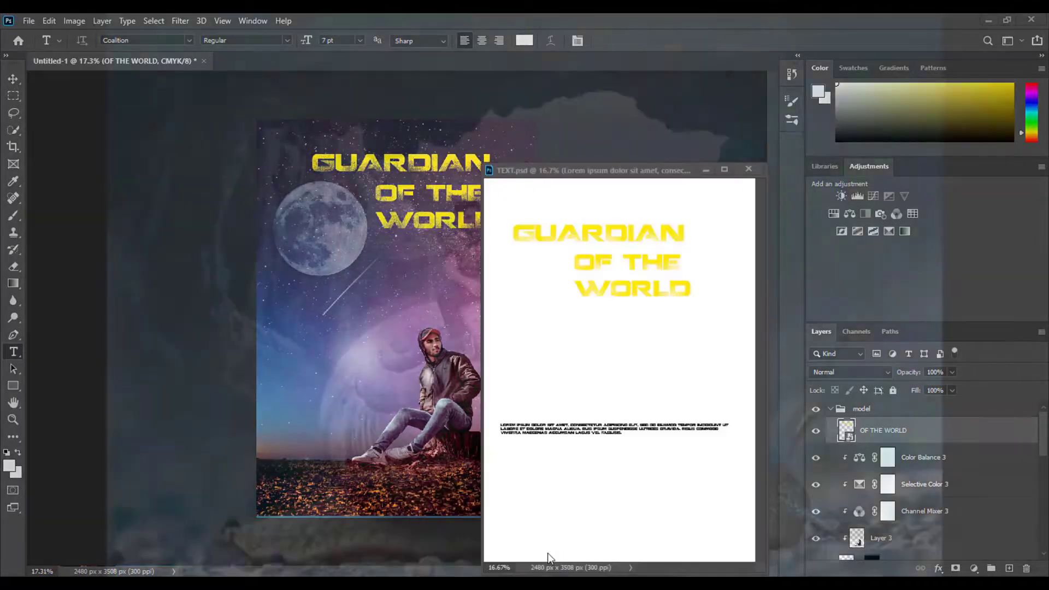
left_click(14, 79)
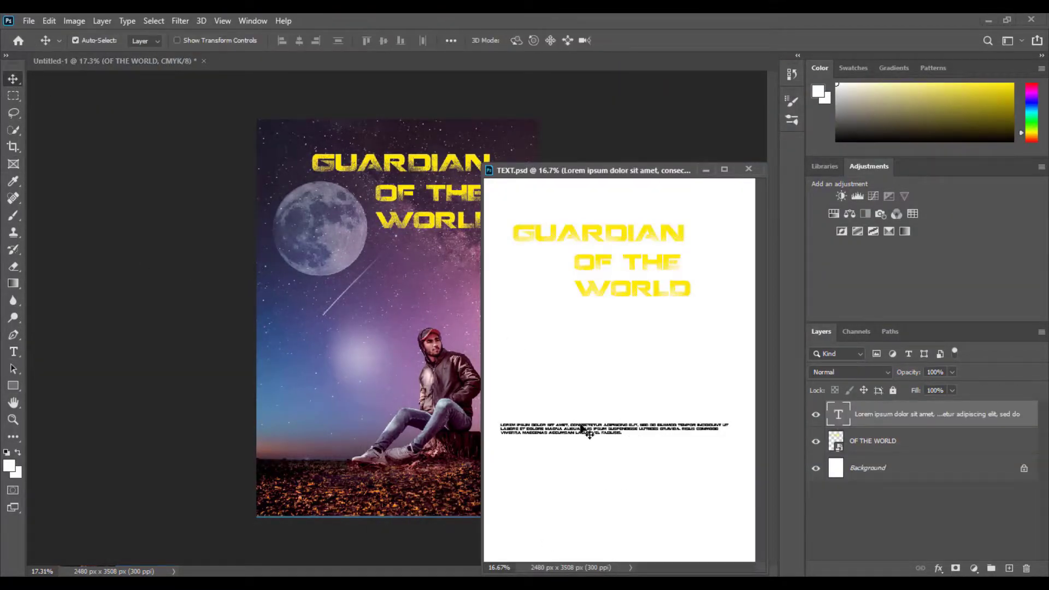
left_click_drag(589, 434, 387, 478)
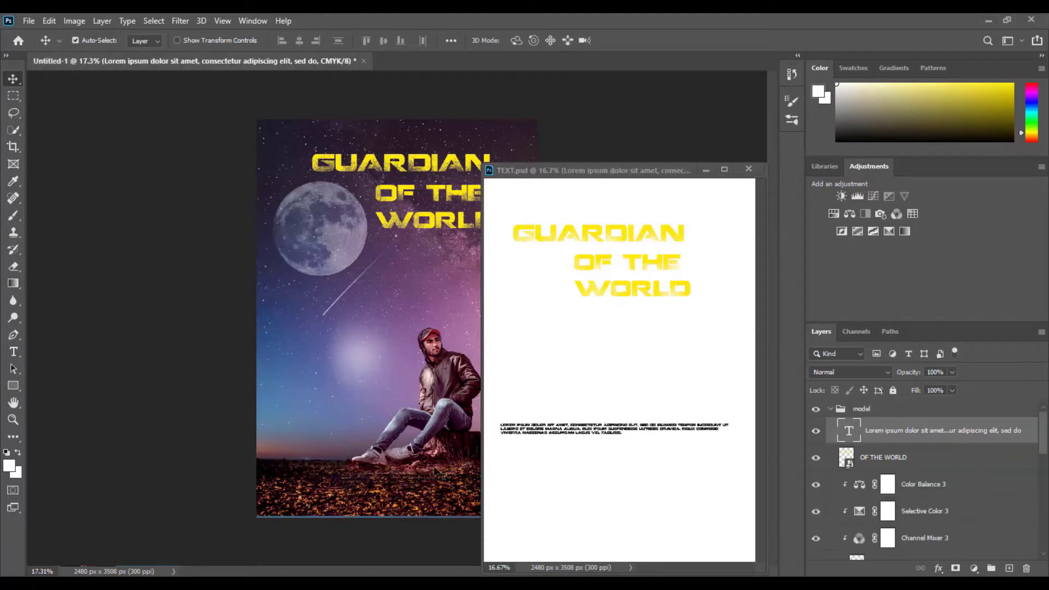
left_click(706, 170)
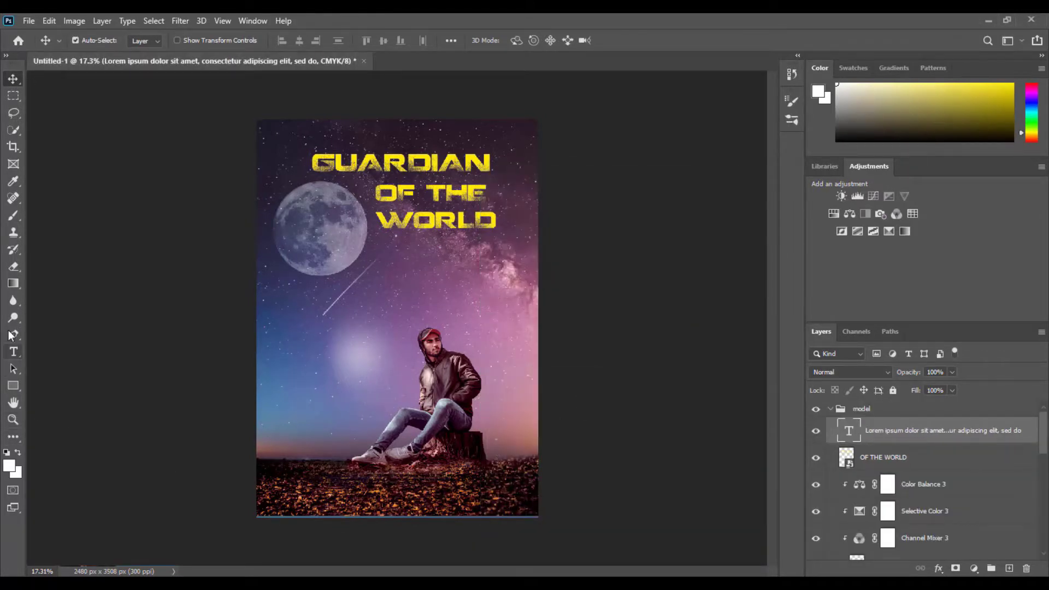
- Select all of the copied paragraph text, make it white (#ffffff), and commit it
left_click(14, 353)
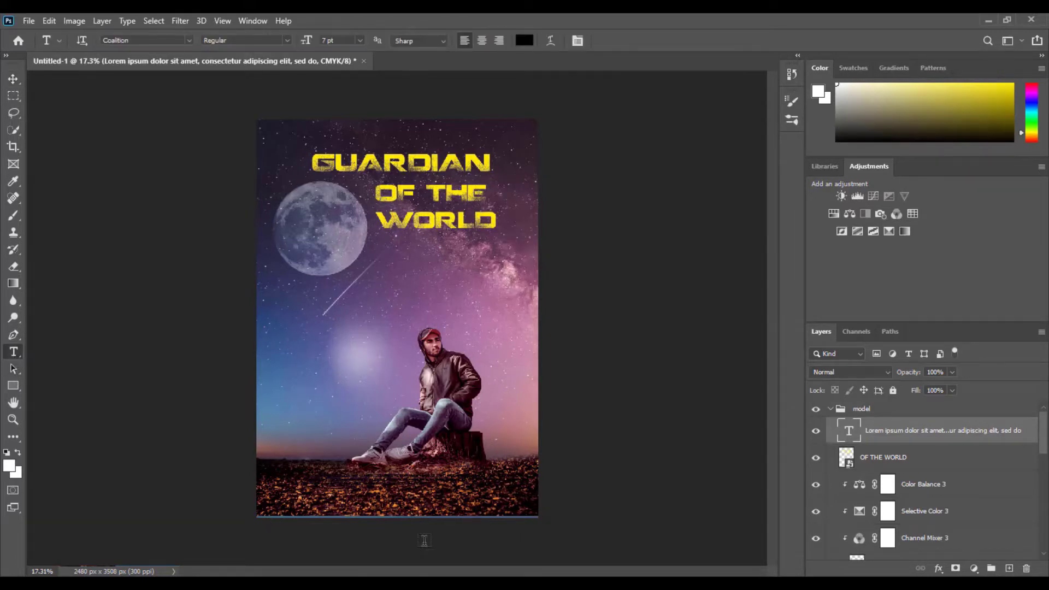
scroll(421, 510, "up", 2)
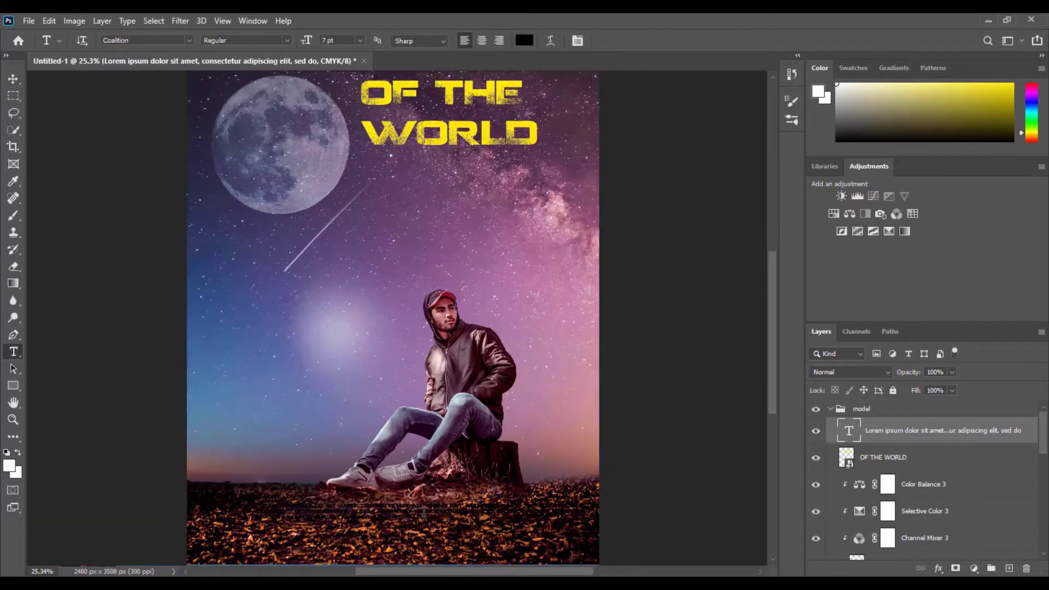
left_click(423, 512)
key("ctrl+a")
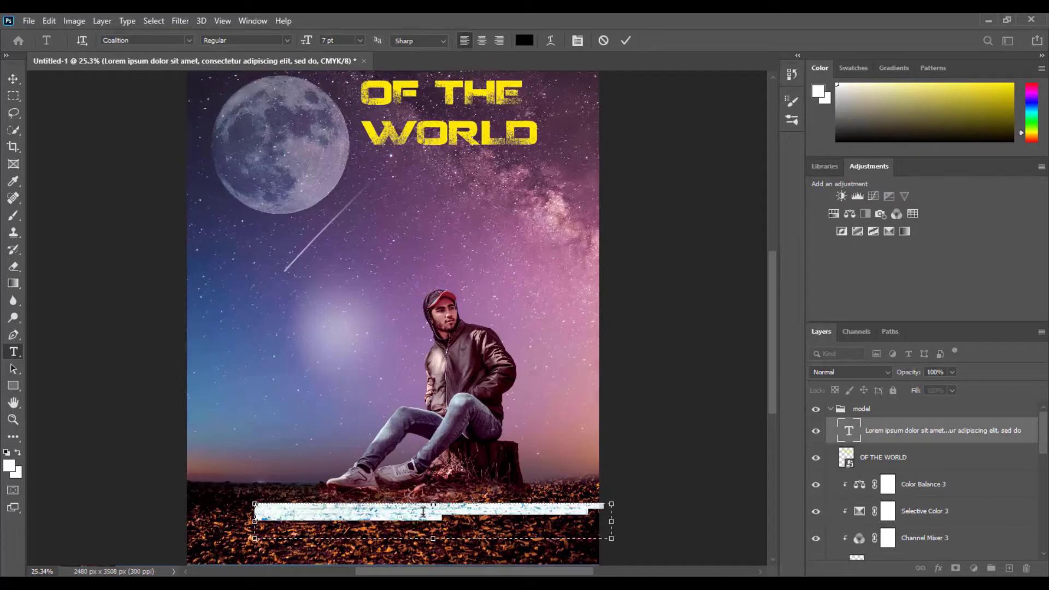
left_click(14, 465)
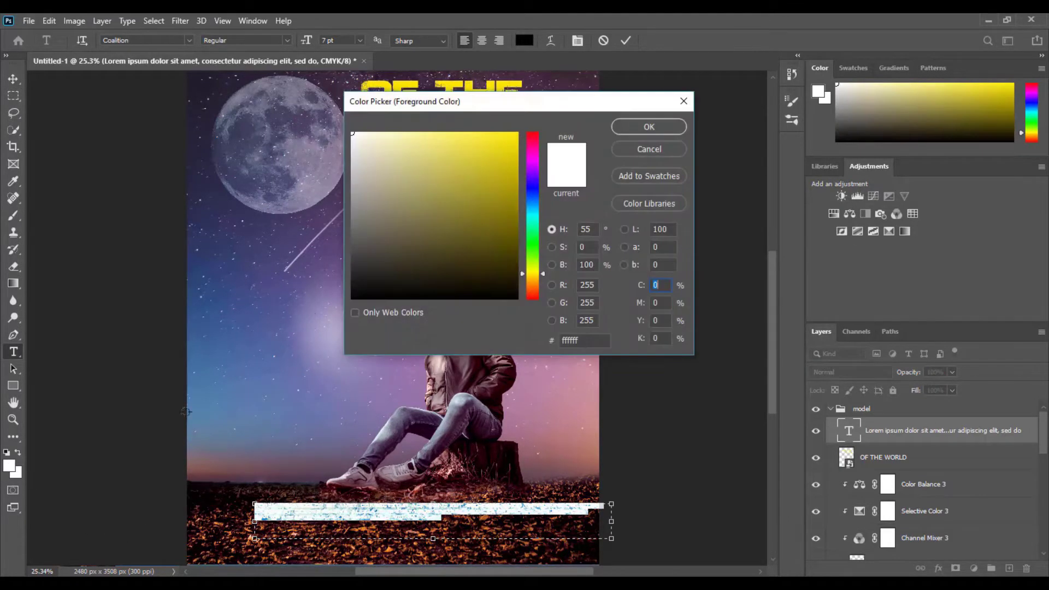
left_click_drag(356, 143, 350, 125)
left_click(633, 125)
left_click(628, 41)
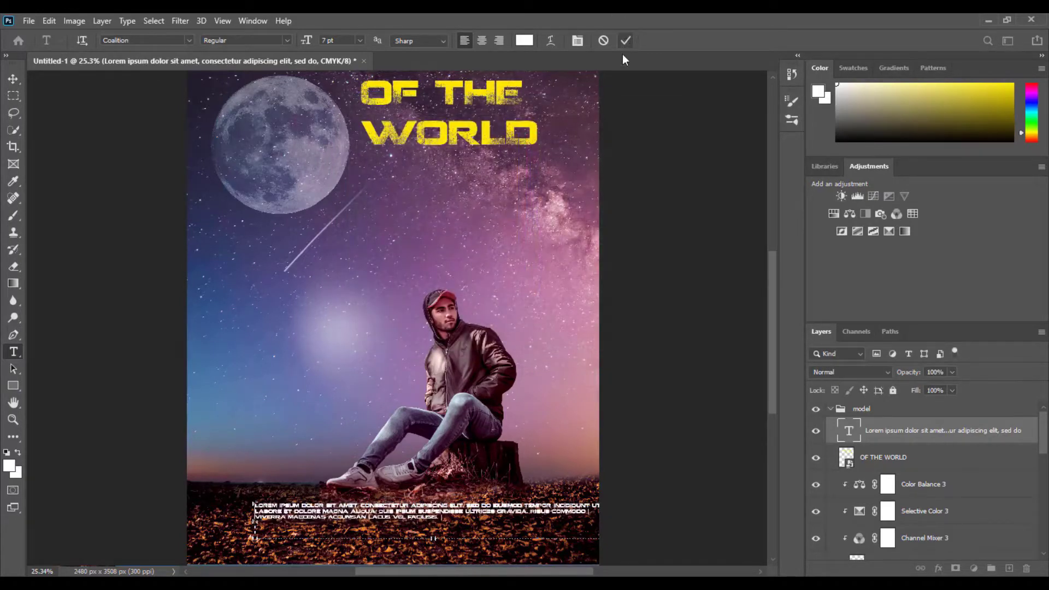
key("ctrl+0")
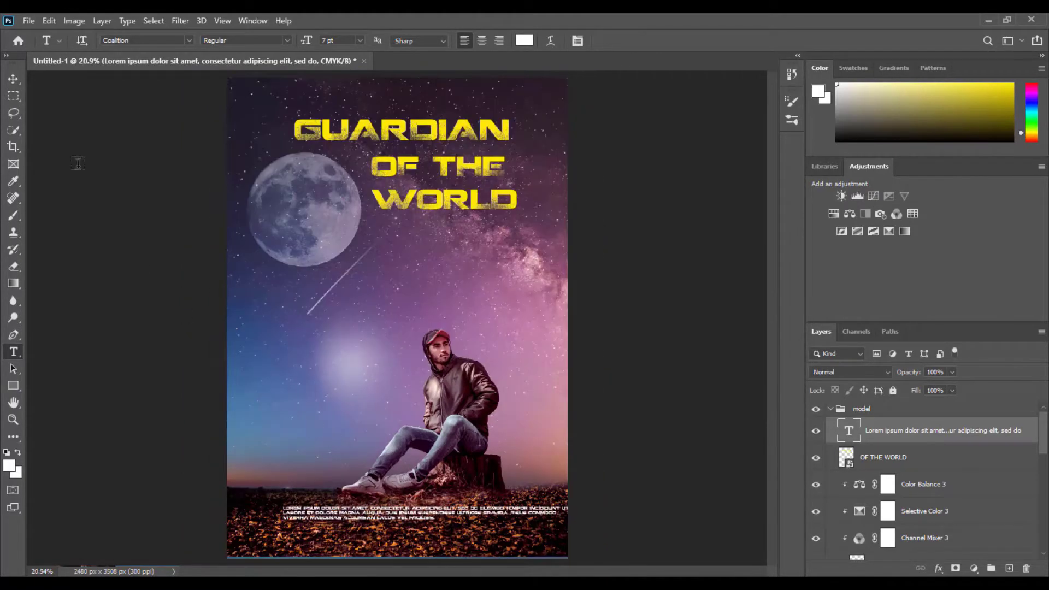
left_click(15, 78)
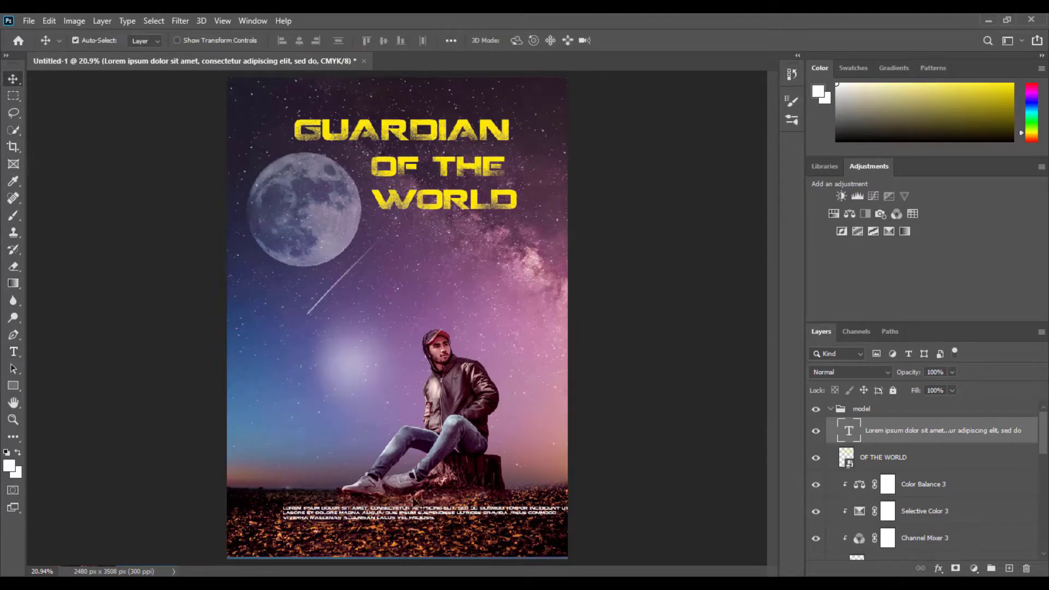
- Drag the white paragraph down-left near the bottom edge and nudge it slightly left
left_click_drag(414, 521, 381, 538)
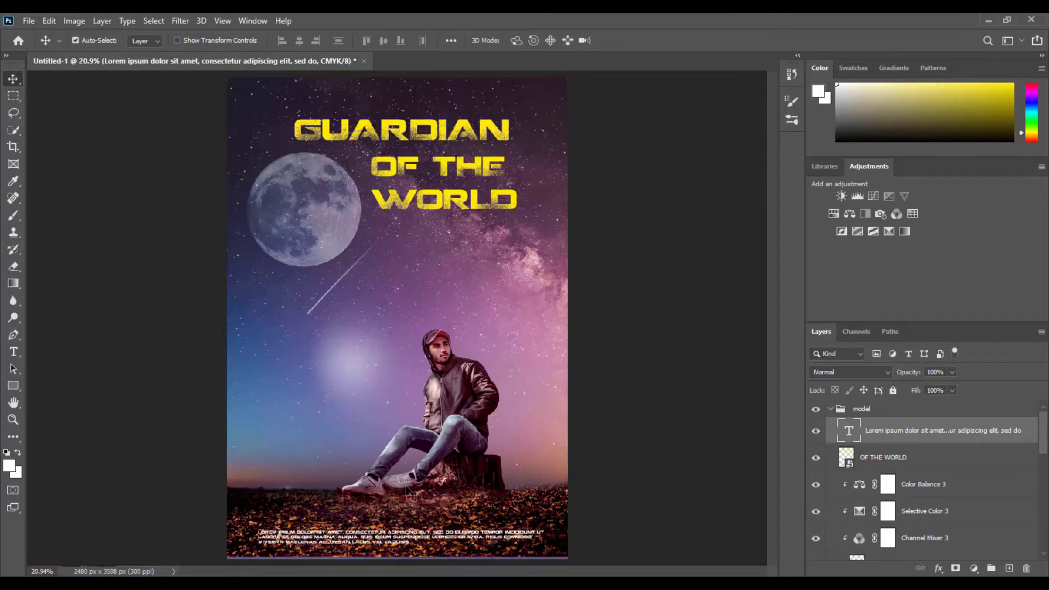
scroll(413, 494, "down", 2)
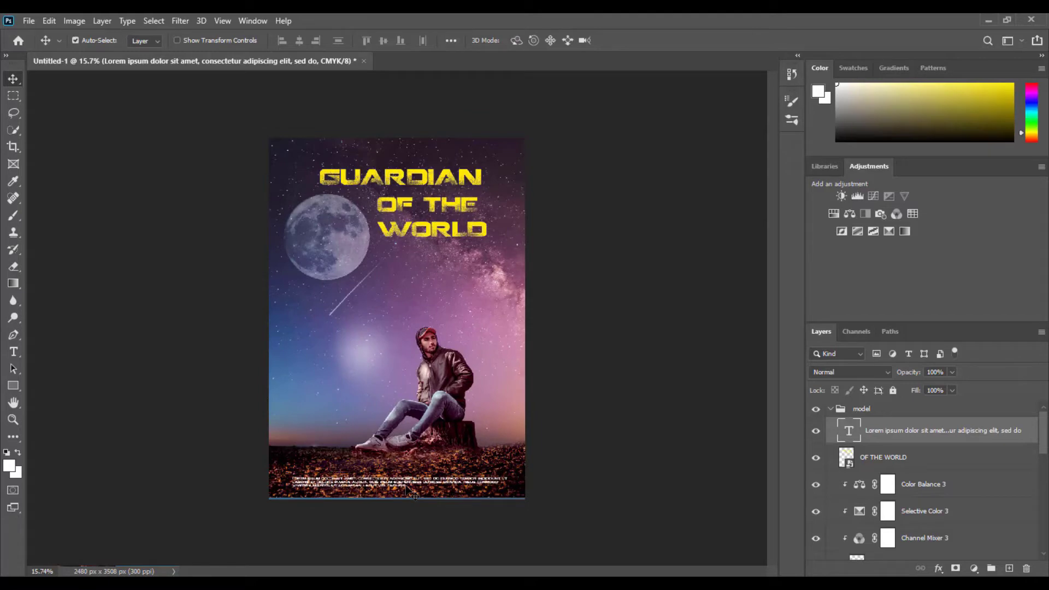
scroll(384, 442, "up", 2)
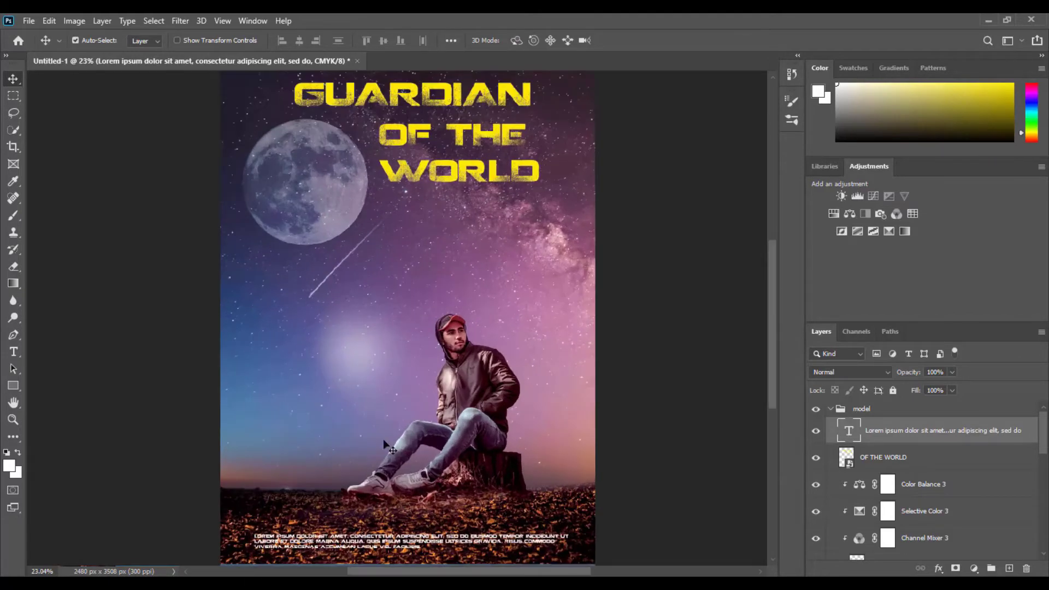
scroll(453, 430, "up", 1)
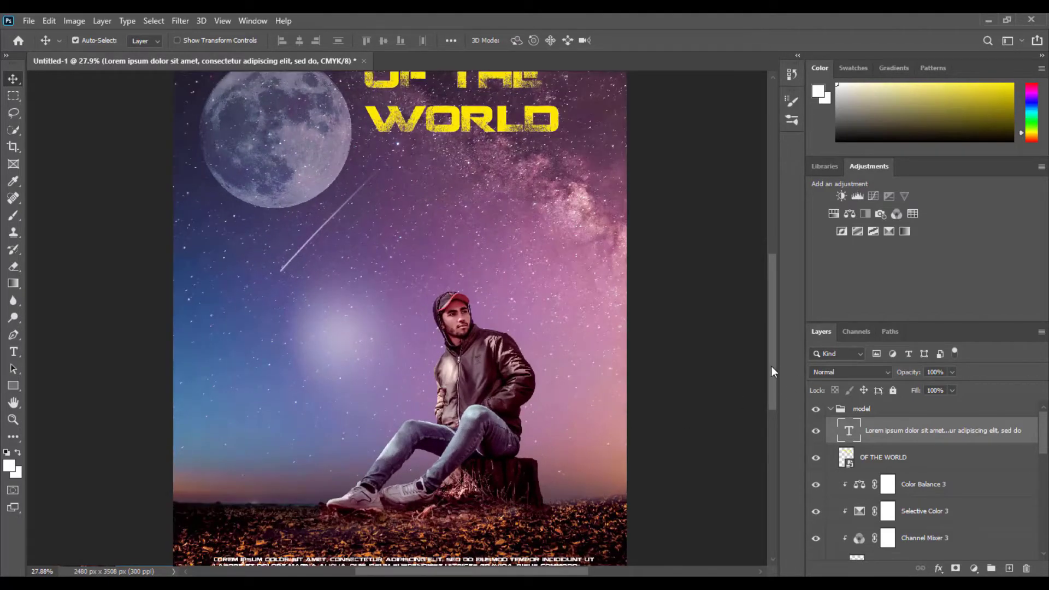
left_click_drag(772, 367, 770, 393)
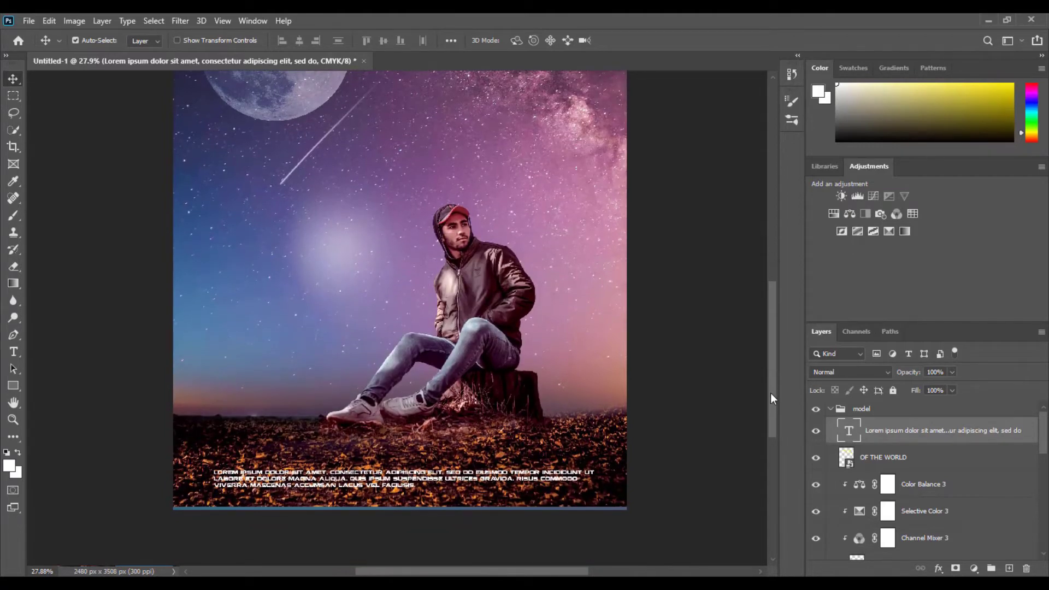
key("shift+Left")
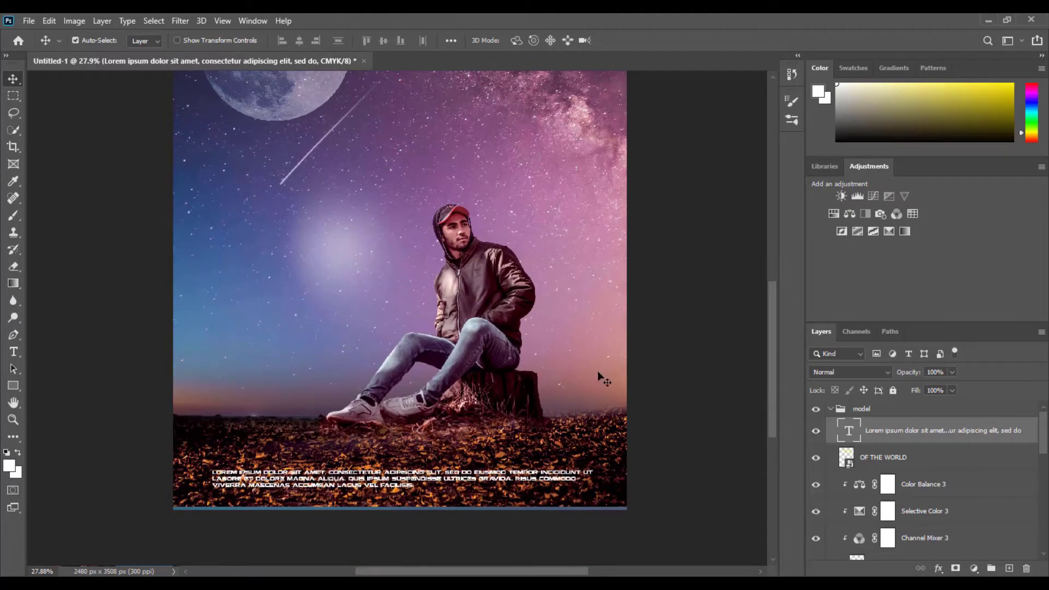
left_click(546, 316)
scroll(543, 313, "down", 3)
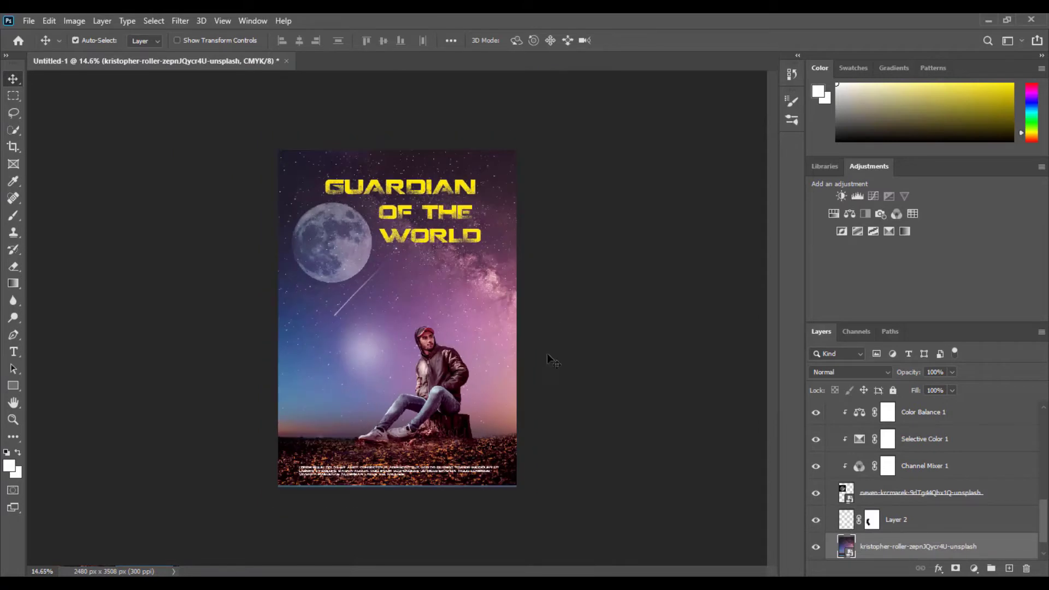
scroll(892, 434, "up", 3)
scroll(902, 438, "up", 3)
scroll(910, 440, "up", 3)
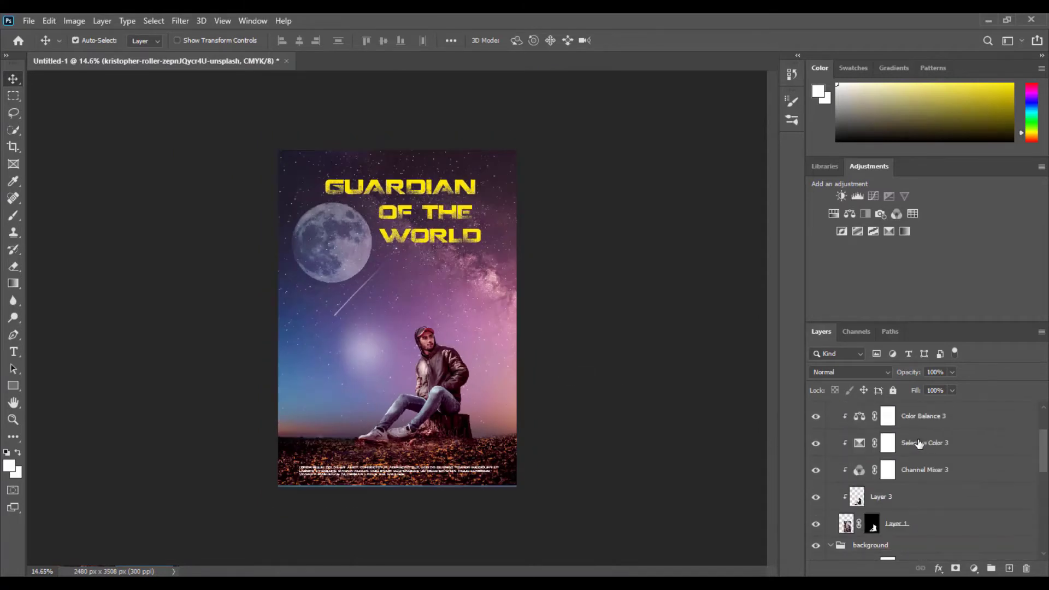
scroll(919, 444, "up", 3)
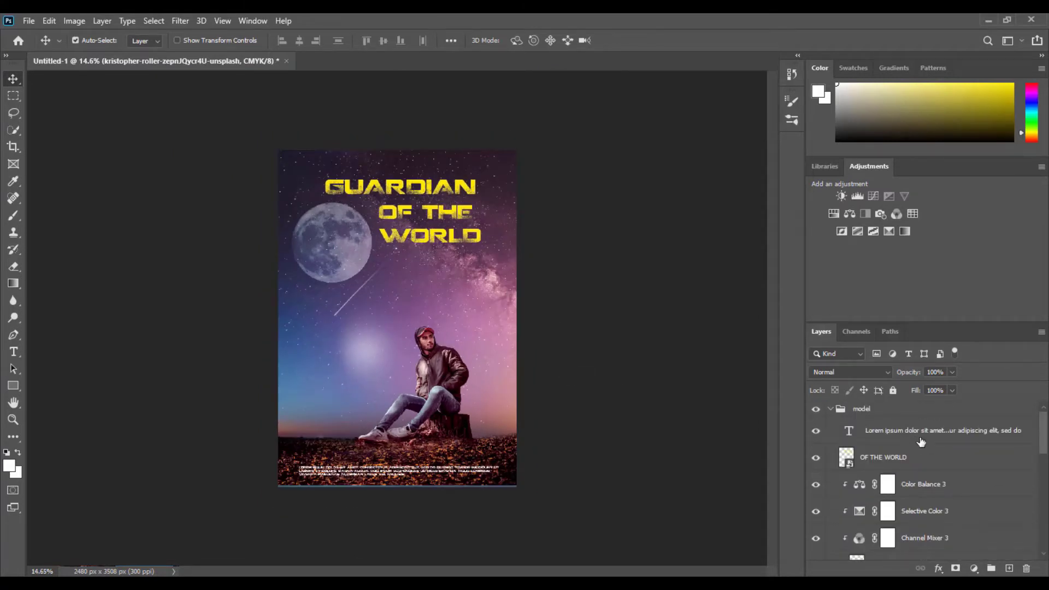
scroll(921, 441, "down", 2)
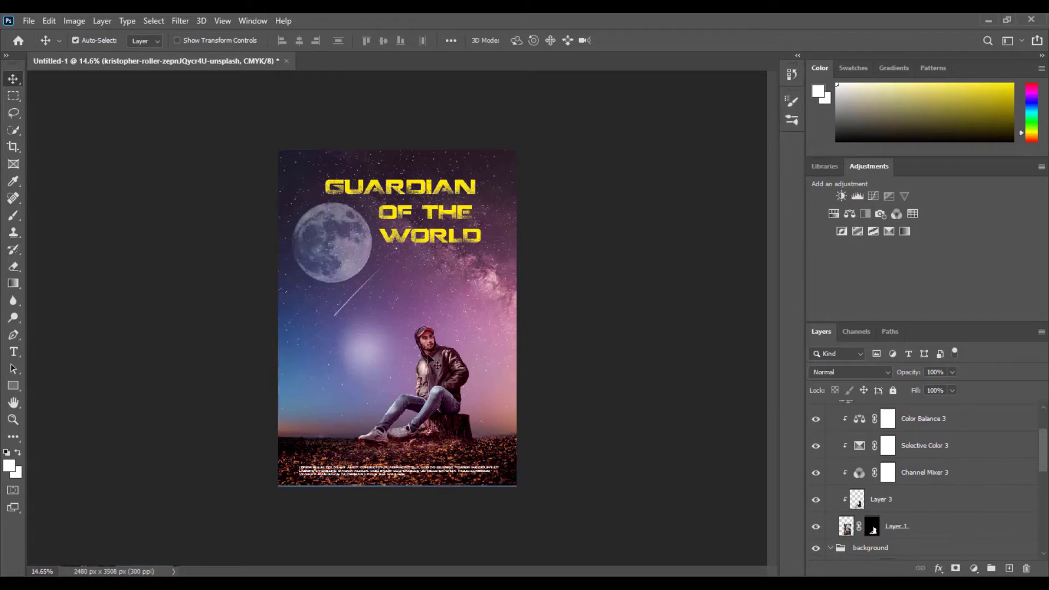
scroll(438, 365, "down", 1)
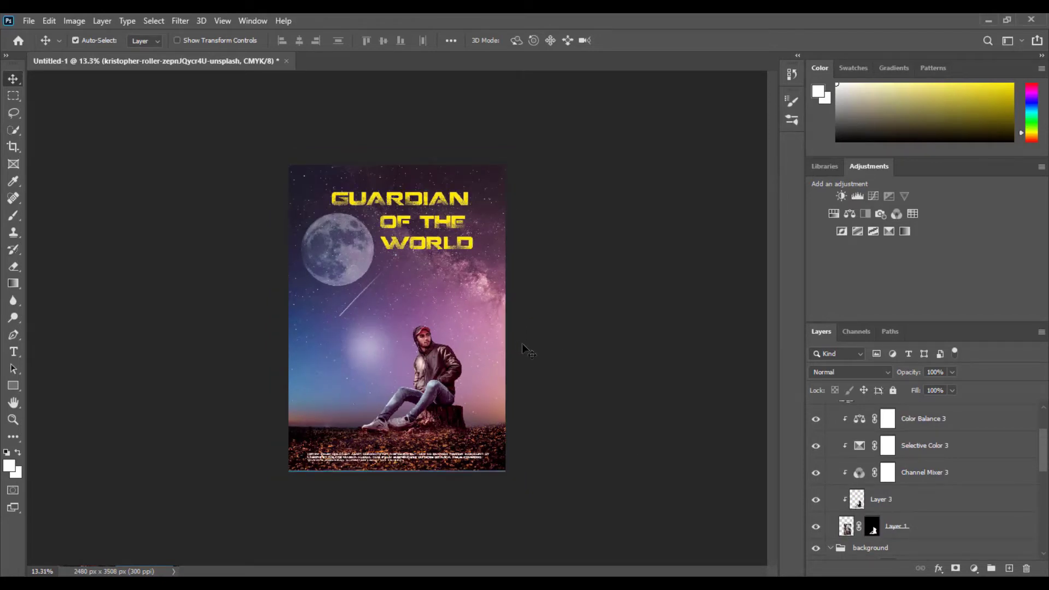
scroll(523, 344, "up", 4)
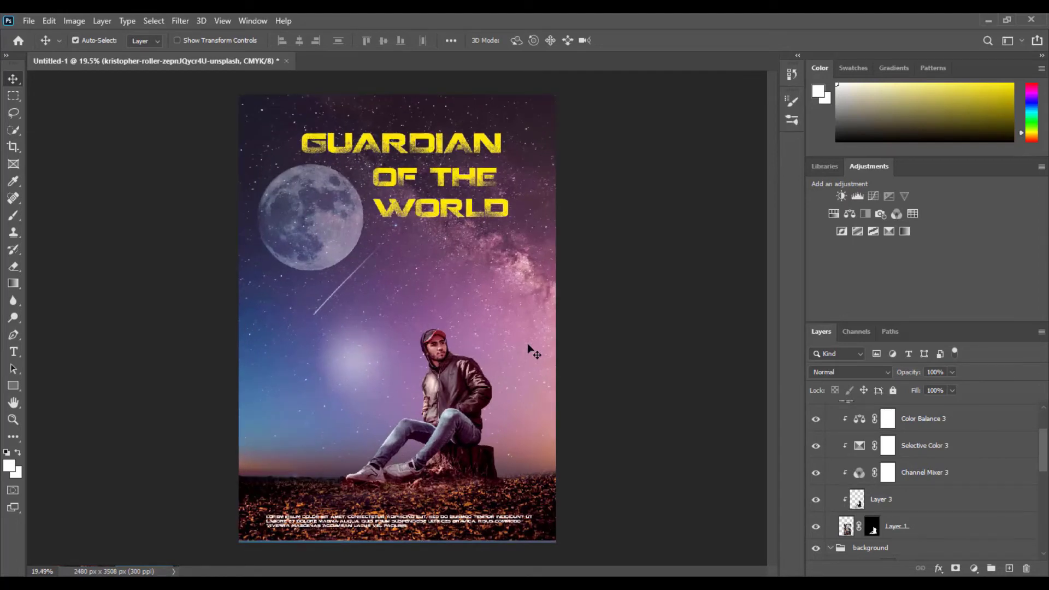